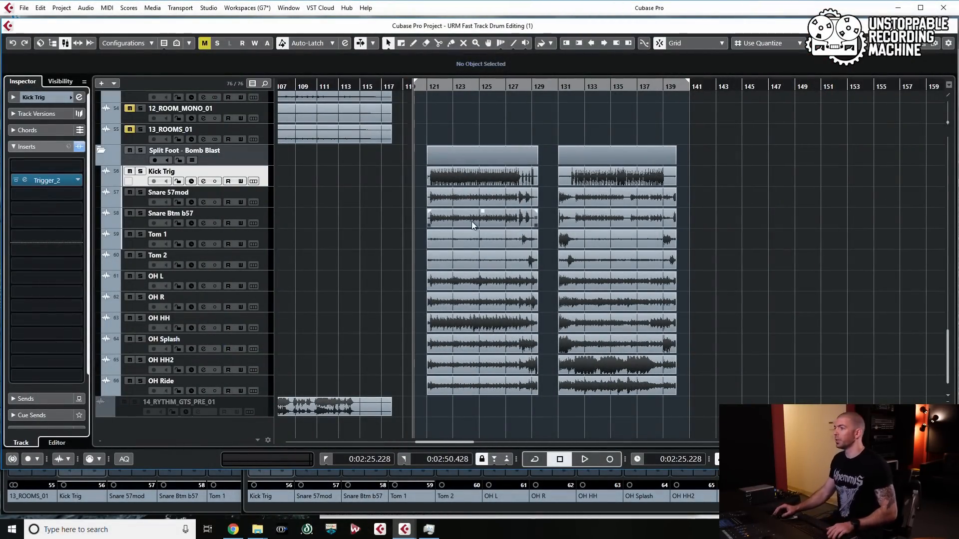
# Examine the Kick Trig events in both sections of the Split Foot - Bomb Blast folder
pyautogui.scroll(3, 471, 220)
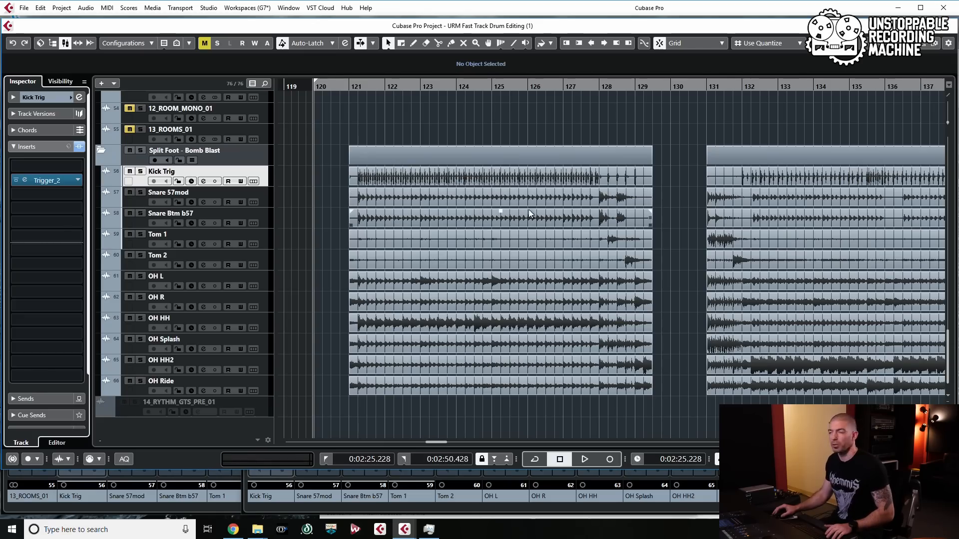
pyautogui.scroll(-1, 534, 204)
pyautogui.hscroll(2, 527, 210)
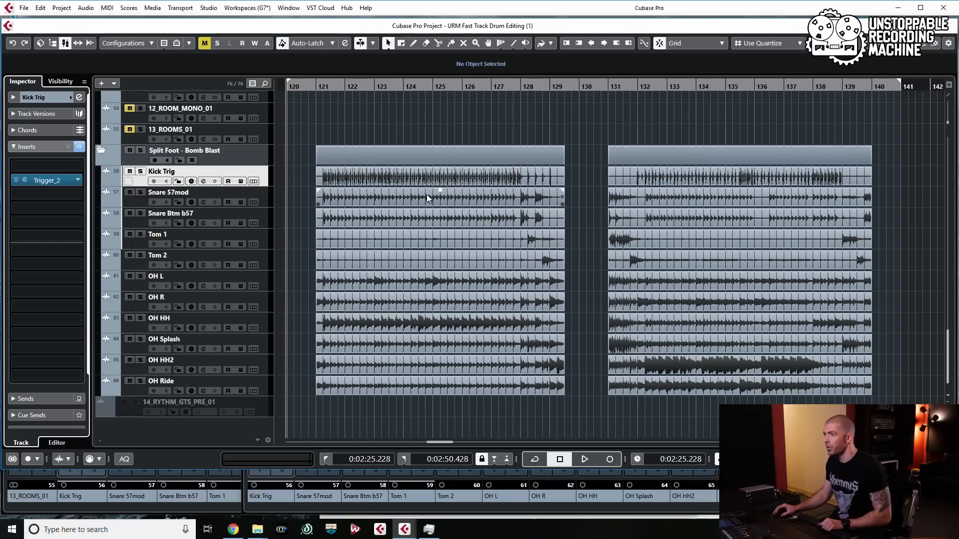
pyautogui.click(361, 178)
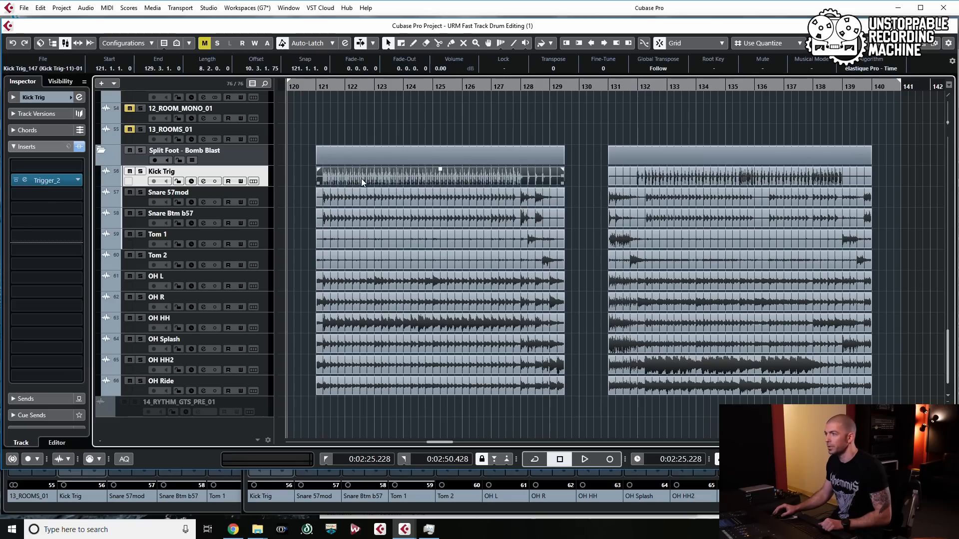
pyautogui.click(675, 180)
pyautogui.click(446, 180)
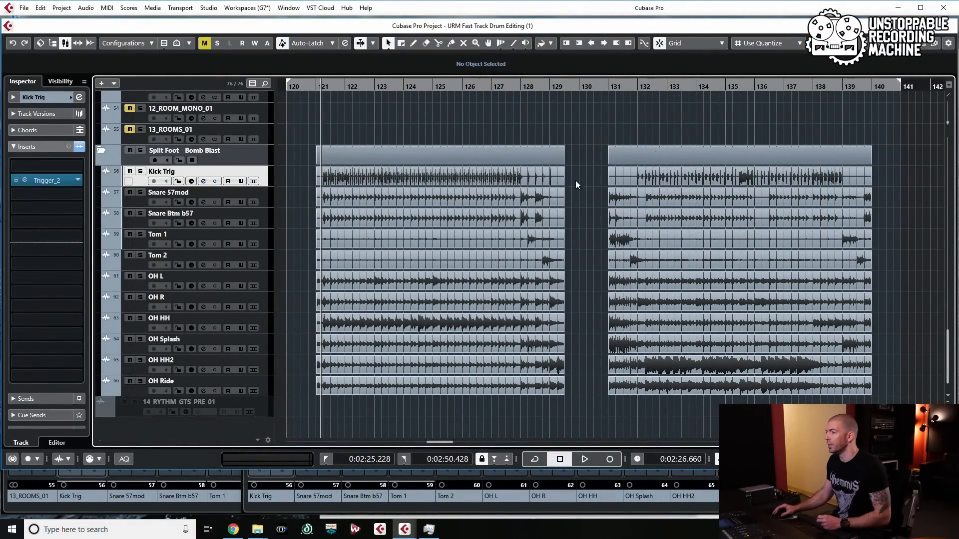
pyautogui.click(522, 183)
pyautogui.click(679, 181)
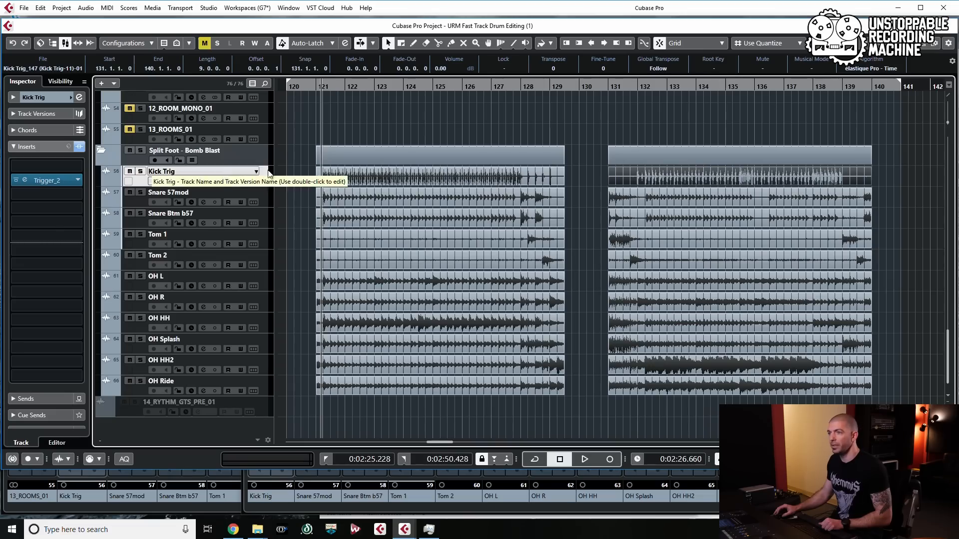
# Open the Trigger_2 insert on the Kick Trig track, audition its Kick - Ploy 2013 sample, and close the plug-in window
pyautogui.click(40, 181)
pyautogui.moveTo(414, 99); pyautogui.dragTo(726, 92)
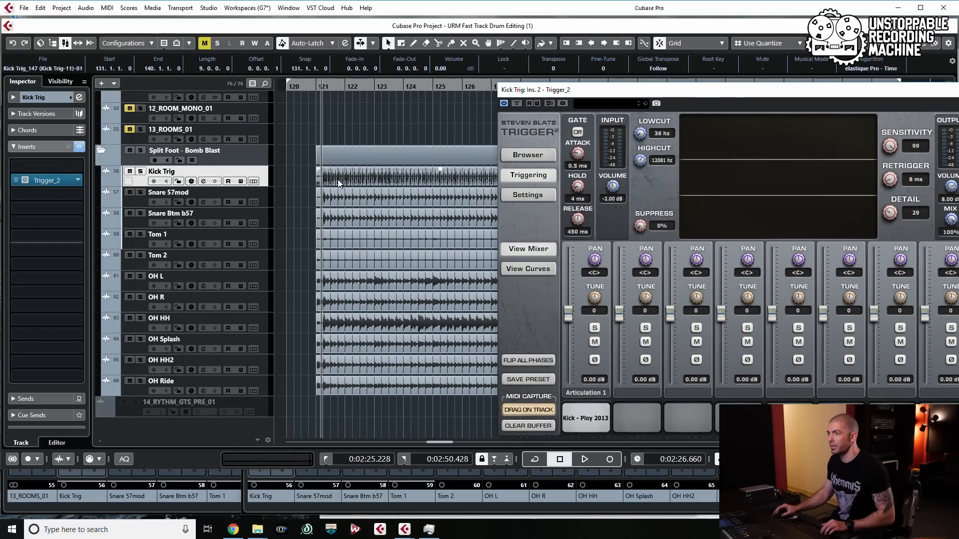
pyautogui.click(588, 418)
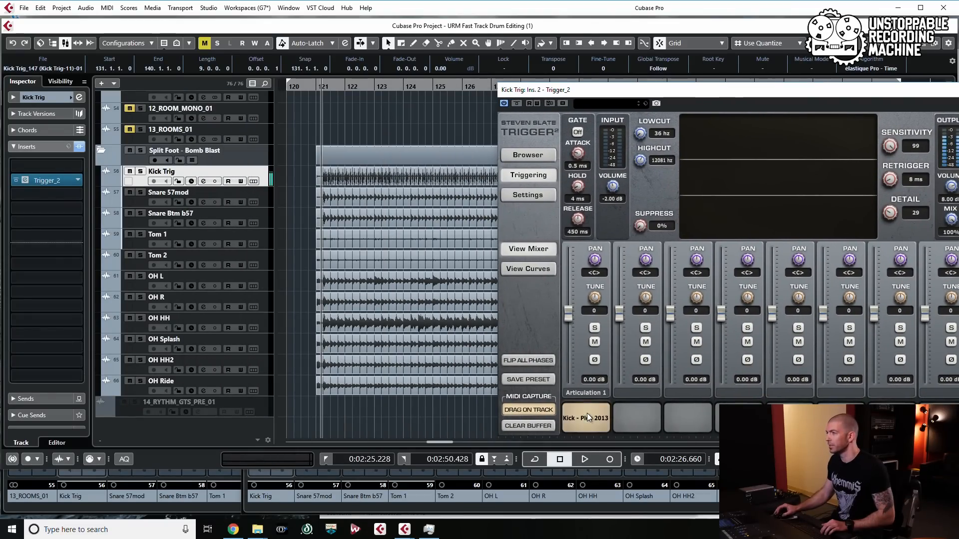
pyautogui.moveTo(839, 92); pyautogui.dragTo(658, 90)
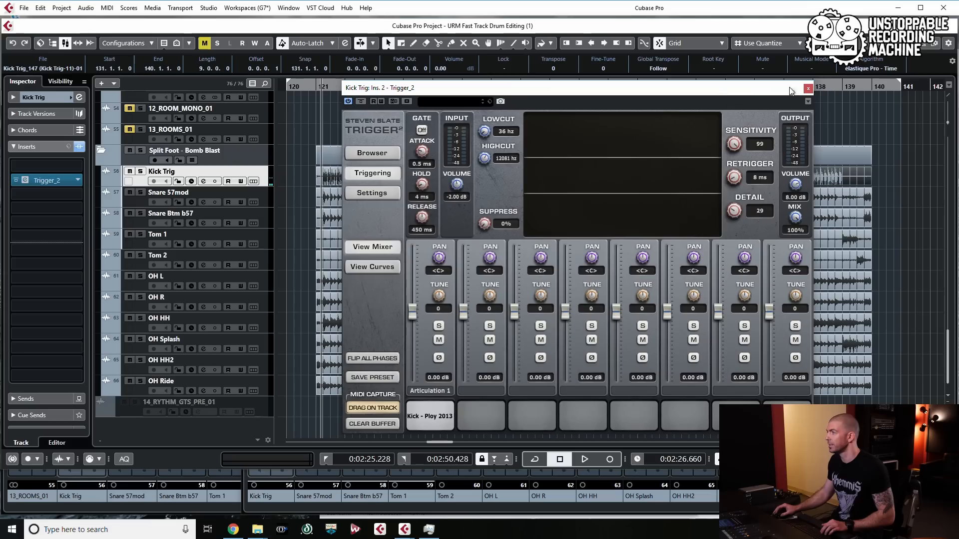
pyautogui.click(809, 87)
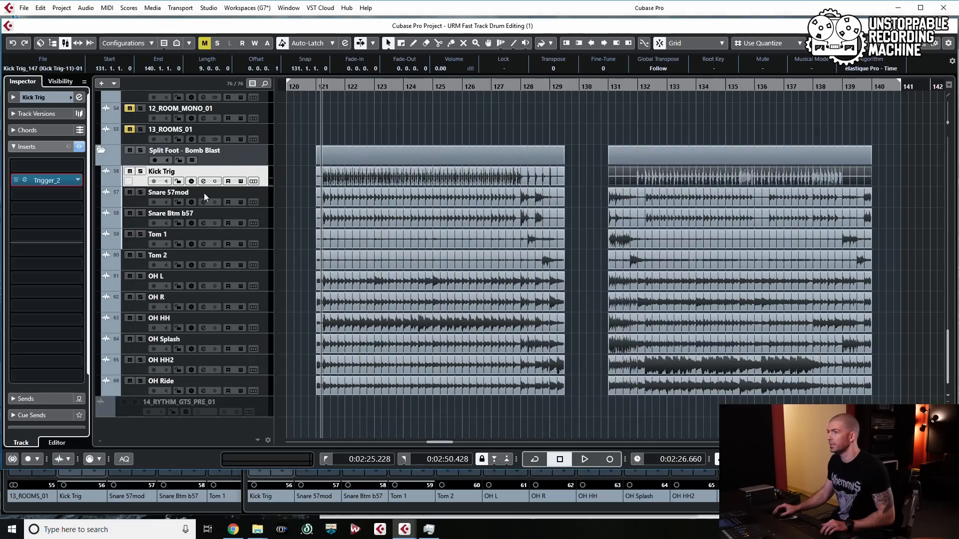
# Play the soloed Kick Trig track with its Trigger_2 insert switched off, and switch the insert back on
pyautogui.click(15, 180)
pyautogui.click(140, 173)
pyautogui.press('space')
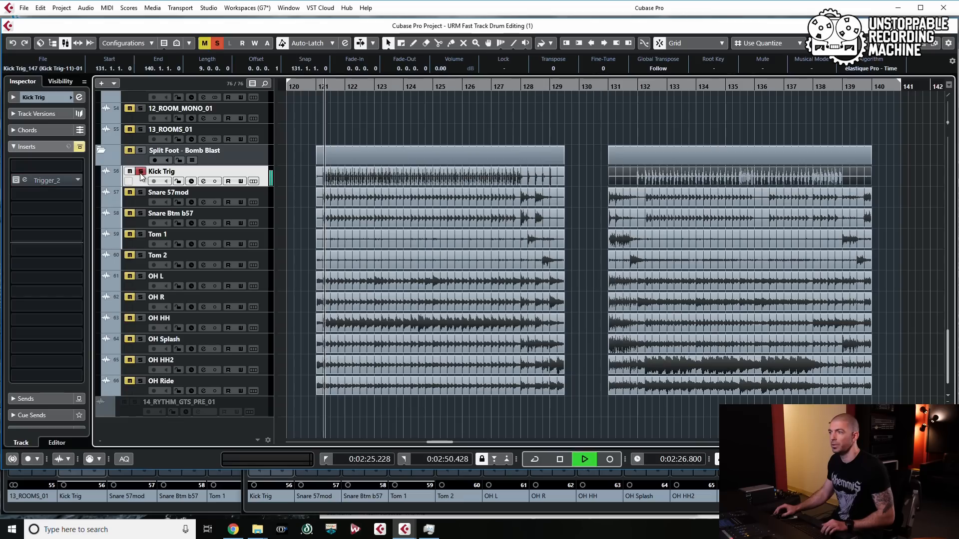
pyautogui.press('space')
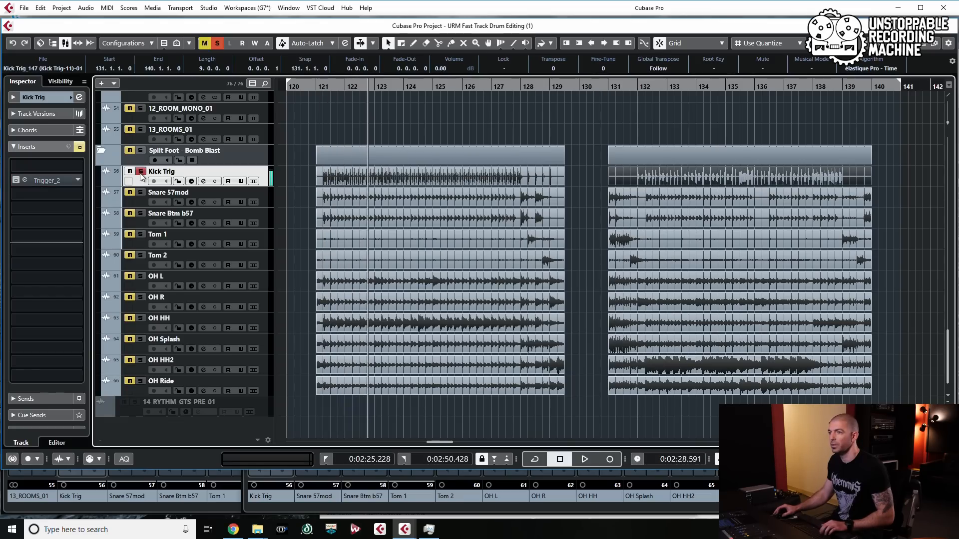
pyautogui.click(16, 180)
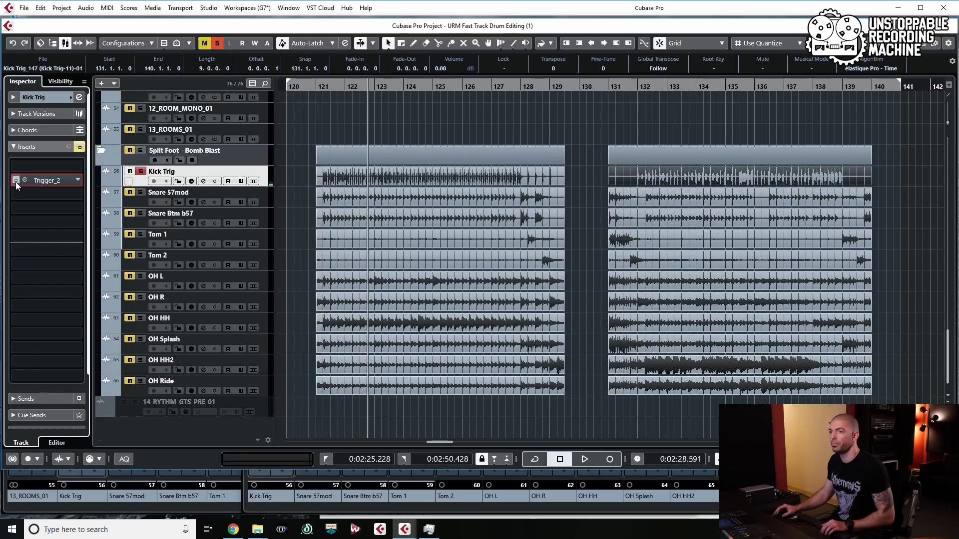
# Unsolo the Kick Trig track and play the first bomb blast section with all drums from bar 121
pyautogui.click(309, 87)
pyautogui.click(140, 171)
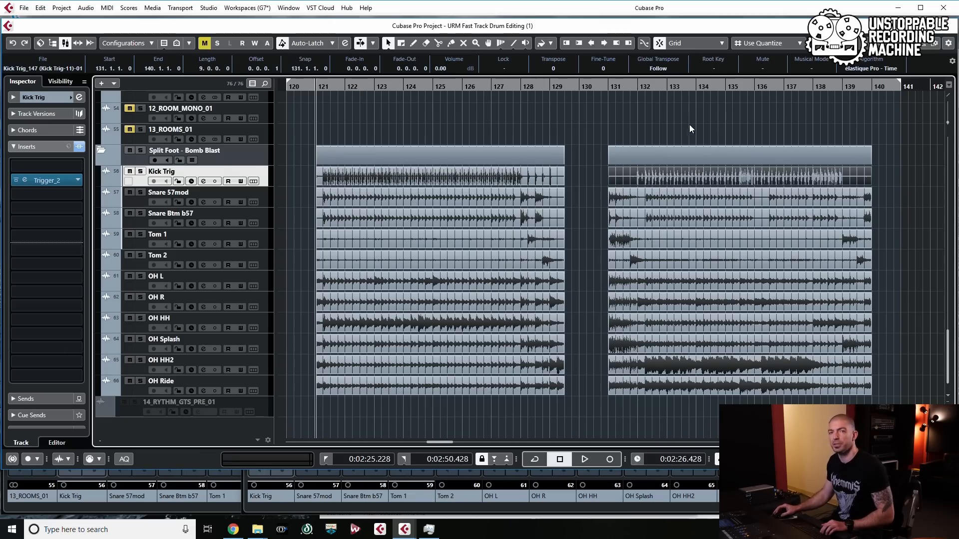
pyautogui.press('space')
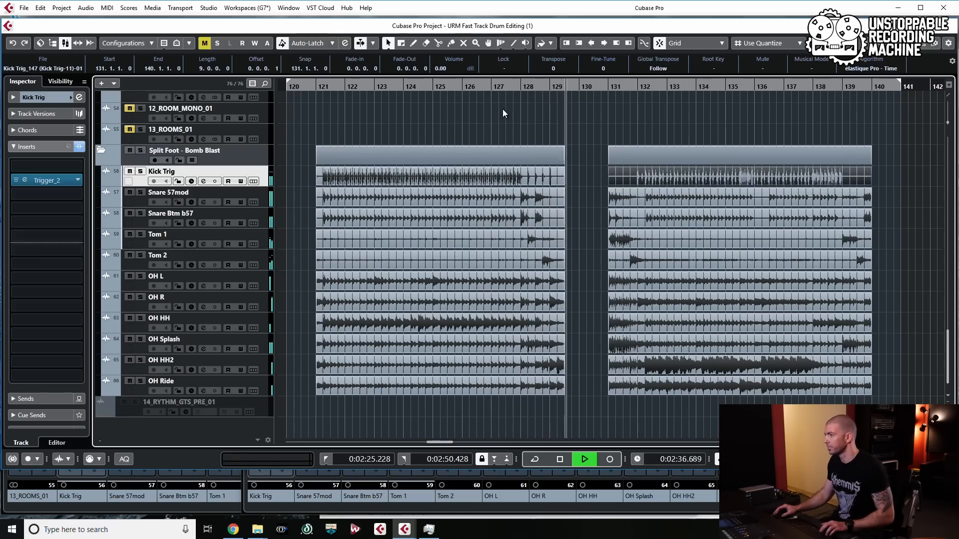
pyautogui.press('space')
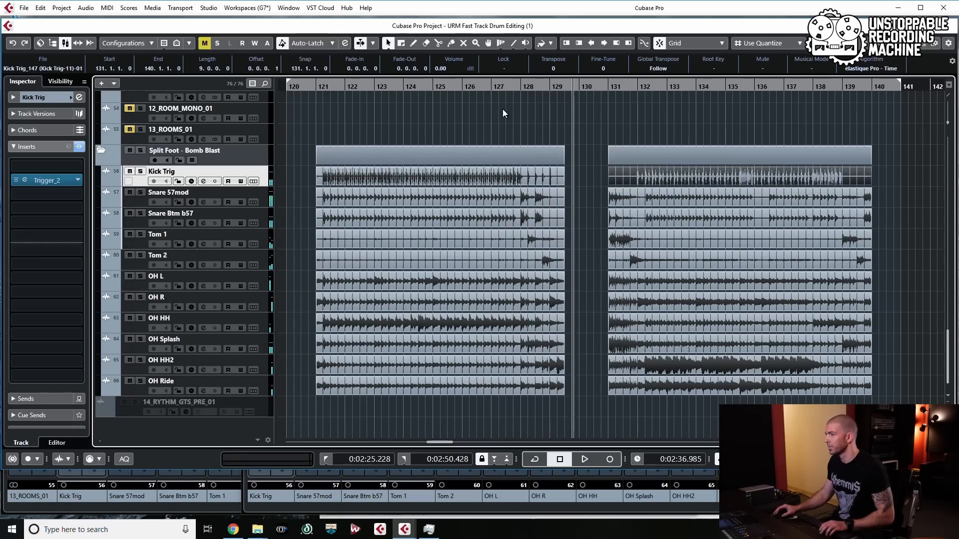
# Examine the kick and snare hits against the grid in the opening bars of the first section, from bar 121
pyautogui.click(320, 125)
pyautogui.scroll(2, 338, 191)
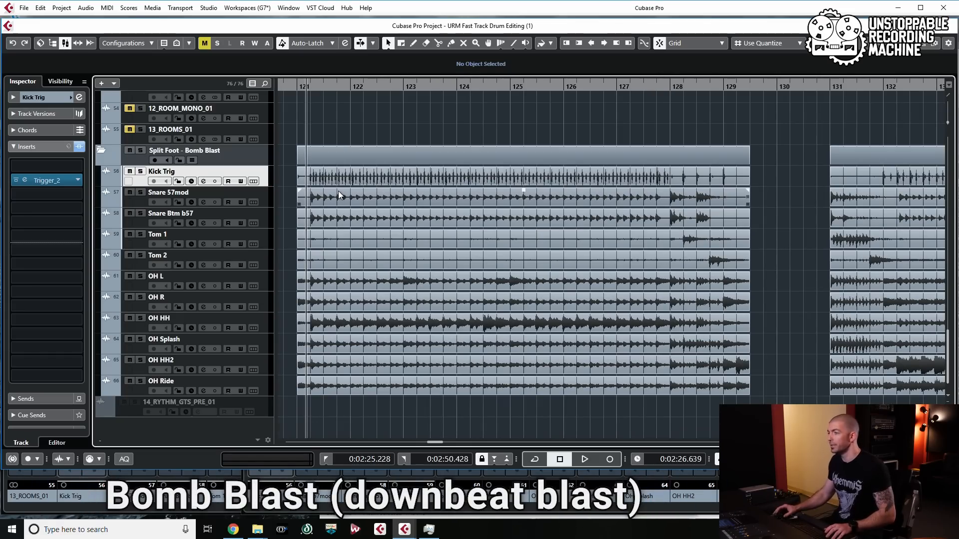
pyautogui.scroll(4, 319, 199)
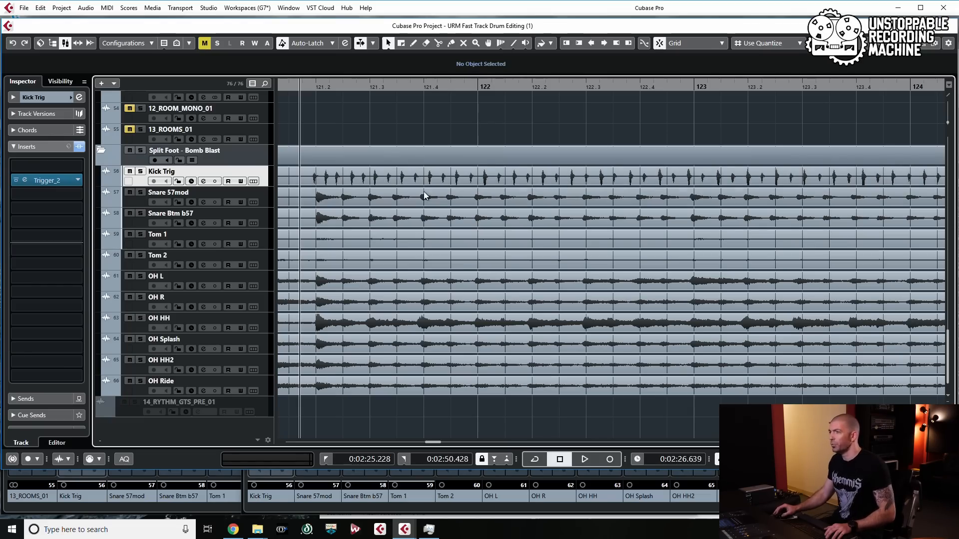
pyautogui.scroll(-2, 468, 179)
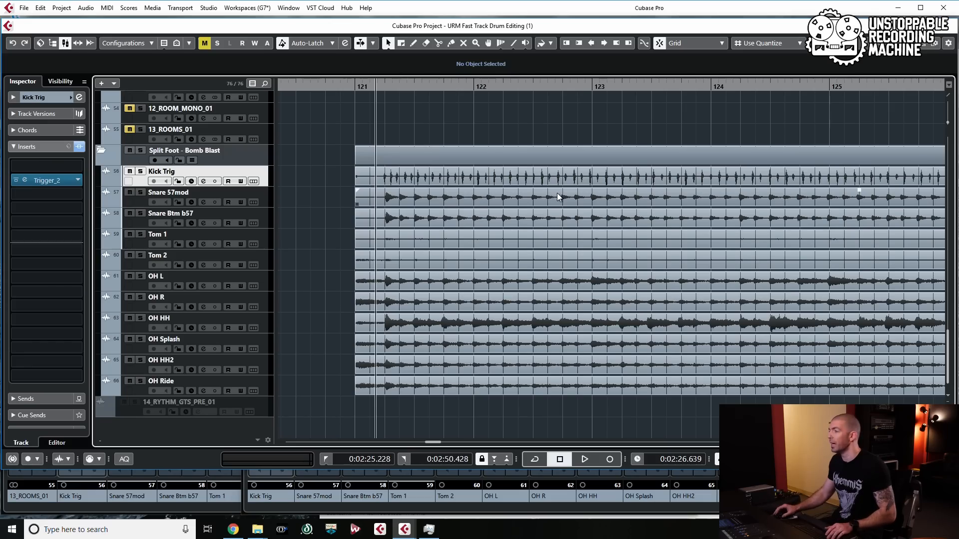
# Play the second drum section from bar 131 through to its end
pyautogui.scroll(-3, 557, 194)
pyautogui.hscroll(9, 558, 194)
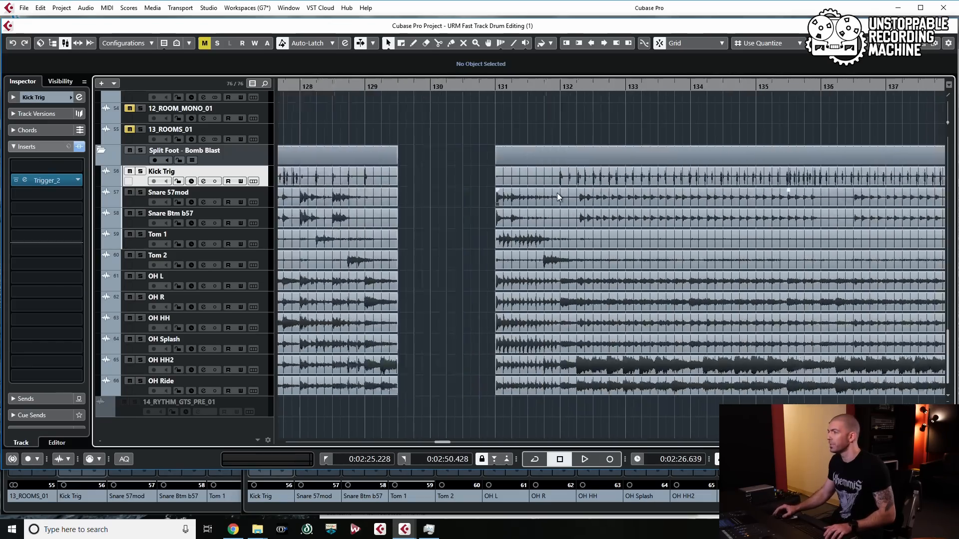
pyautogui.scroll(-4, 556, 193)
pyautogui.hscroll(-3, 532, 187)
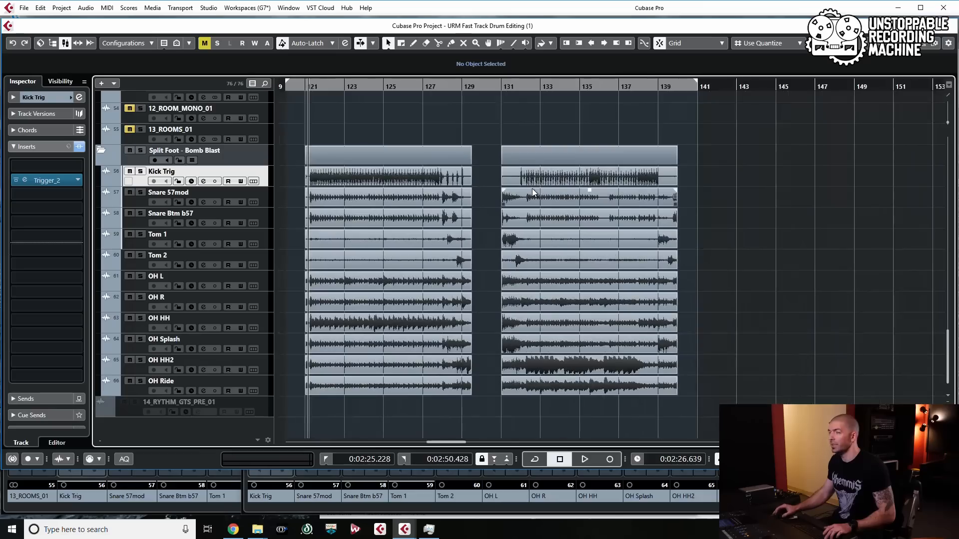
pyautogui.click(495, 131)
pyautogui.press('space')
pyautogui.scroll(2, 520, 210)
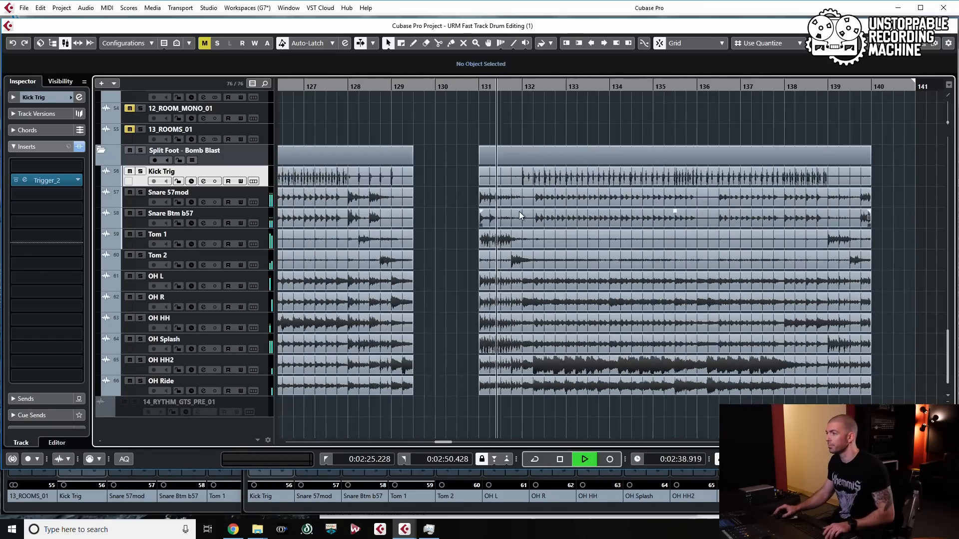
pyautogui.scroll(3, 523, 212)
pyautogui.press('f')
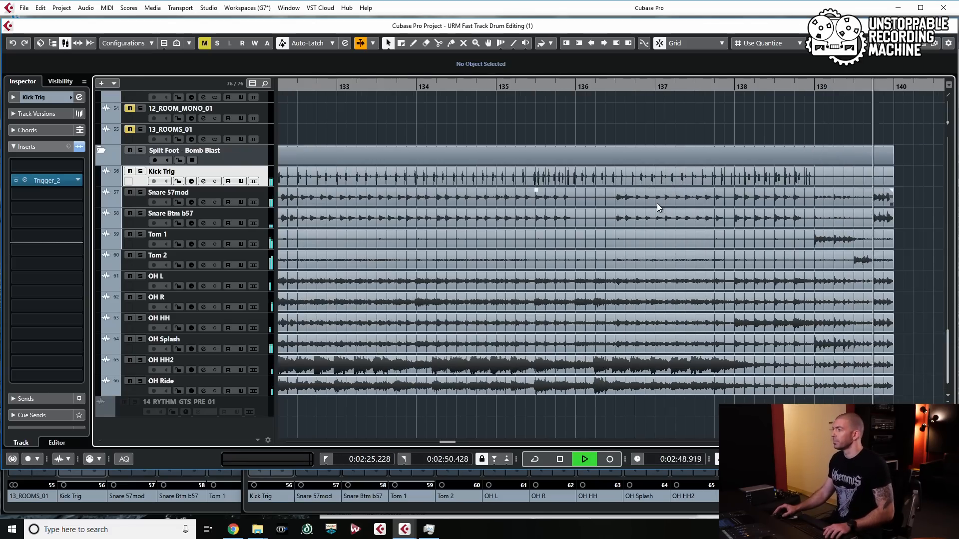
pyautogui.press('space')
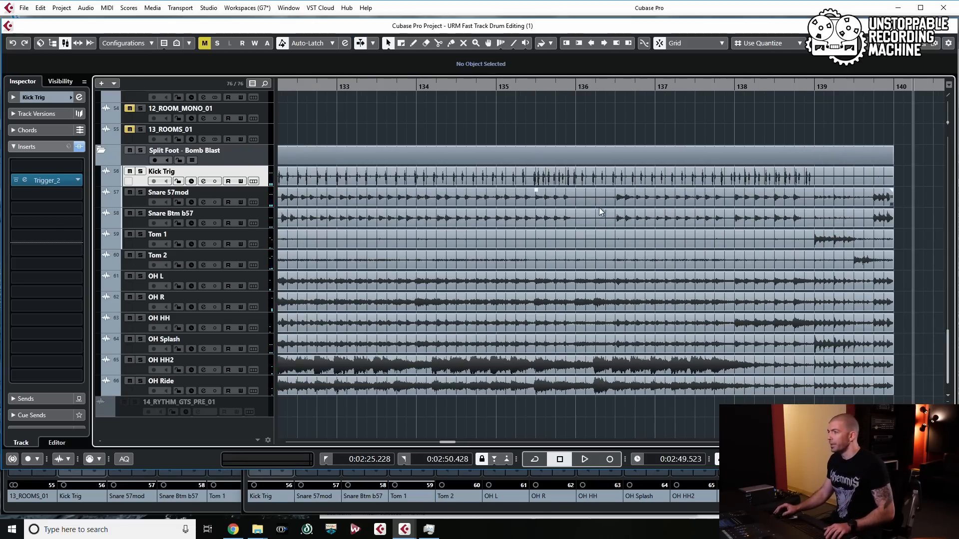
# Examine the kick and snare hits against the grid in the second section and play it from bar 132
pyautogui.scroll(-2, 562, 193)
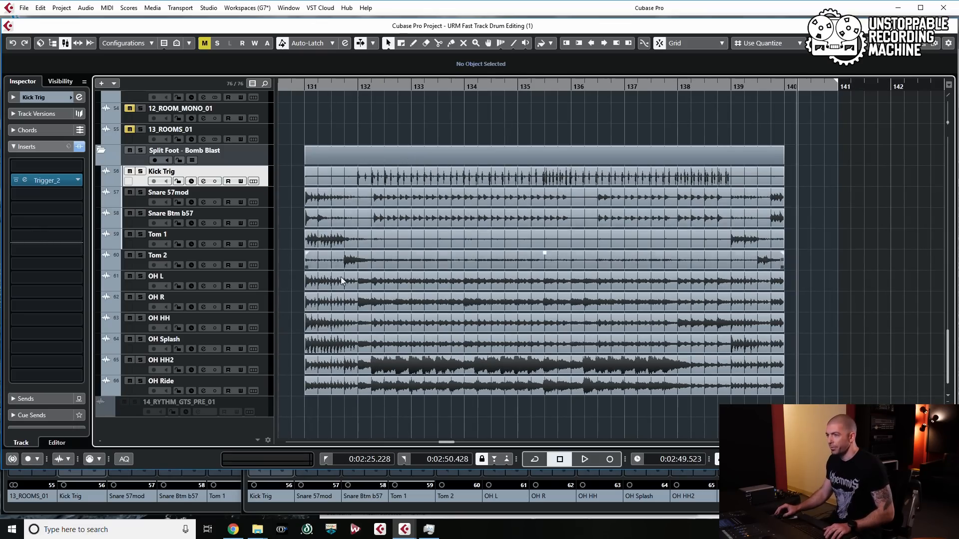
pyautogui.scroll(2, 399, 215)
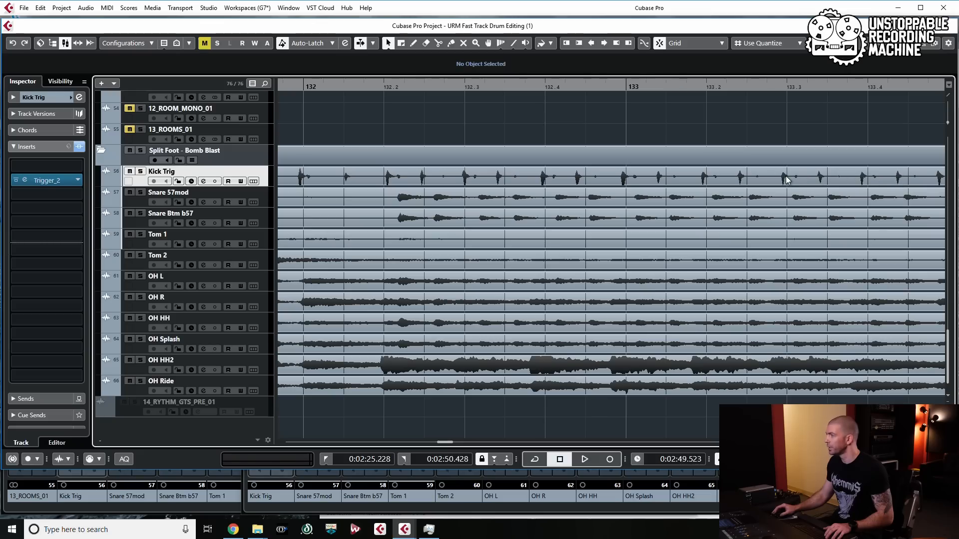
pyautogui.keyDown('ctrl'); pyautogui.scroll(-3, 412, 223); pyautogui.keyUp('ctrl')
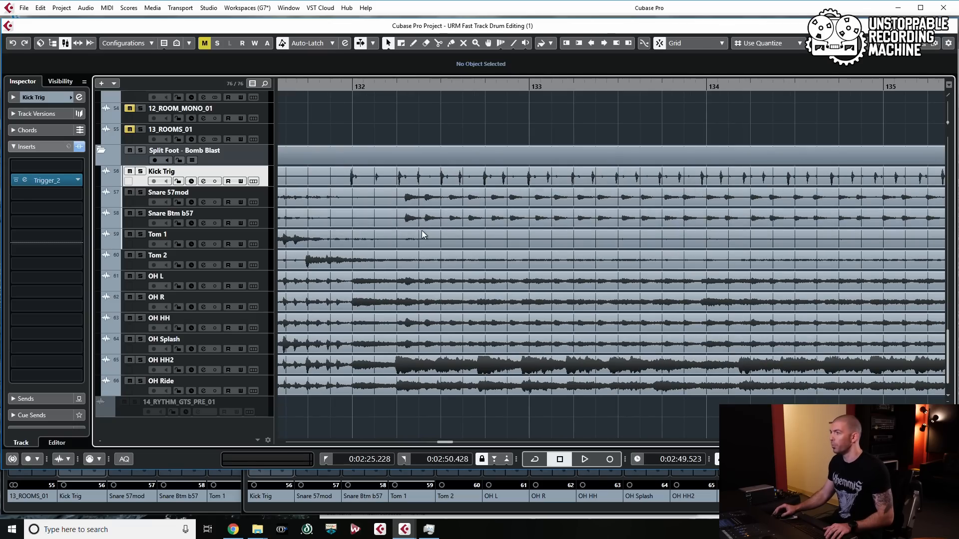
pyautogui.hscroll(2, 445, 292)
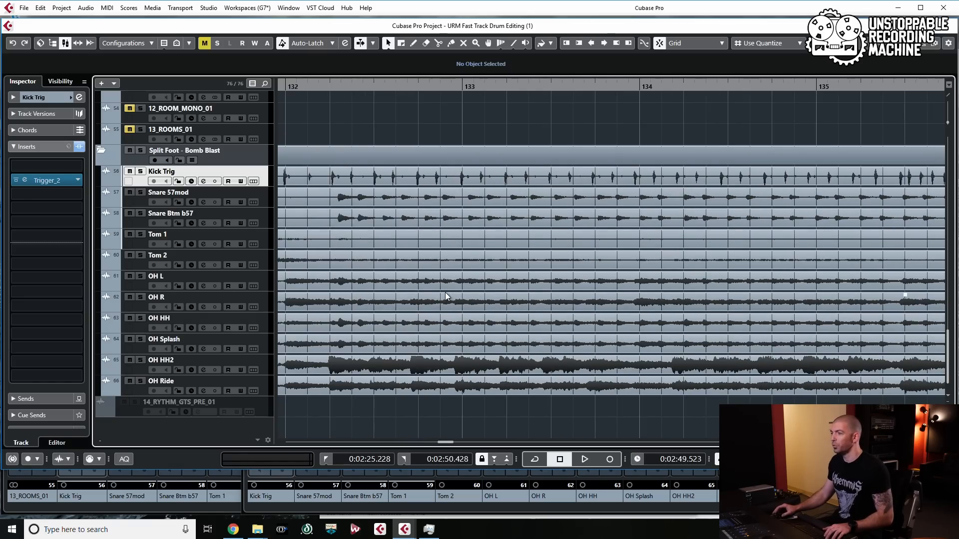
pyautogui.keyDown('ctrl'); pyautogui.scroll(-2, 414, 299); pyautogui.keyUp('ctrl')
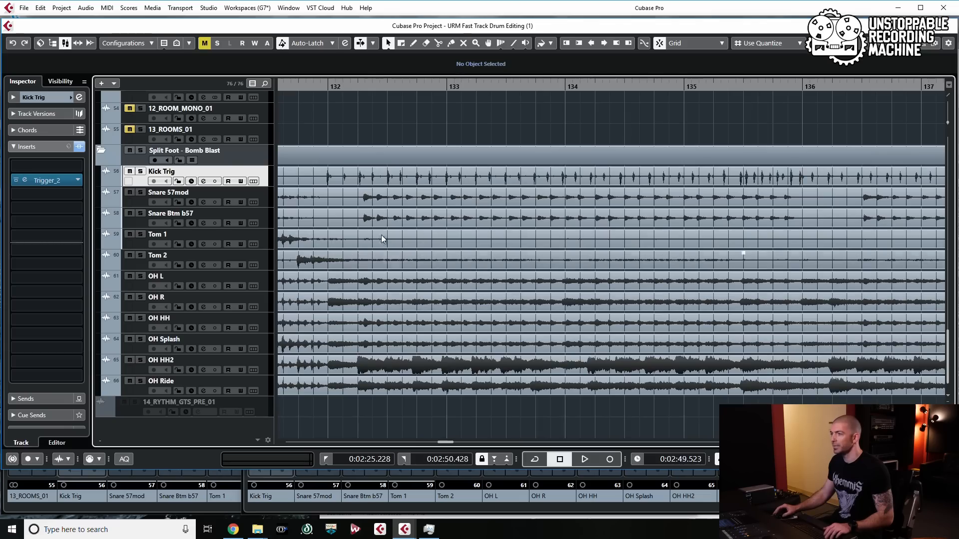
pyautogui.click(330, 133)
pyautogui.press('space')
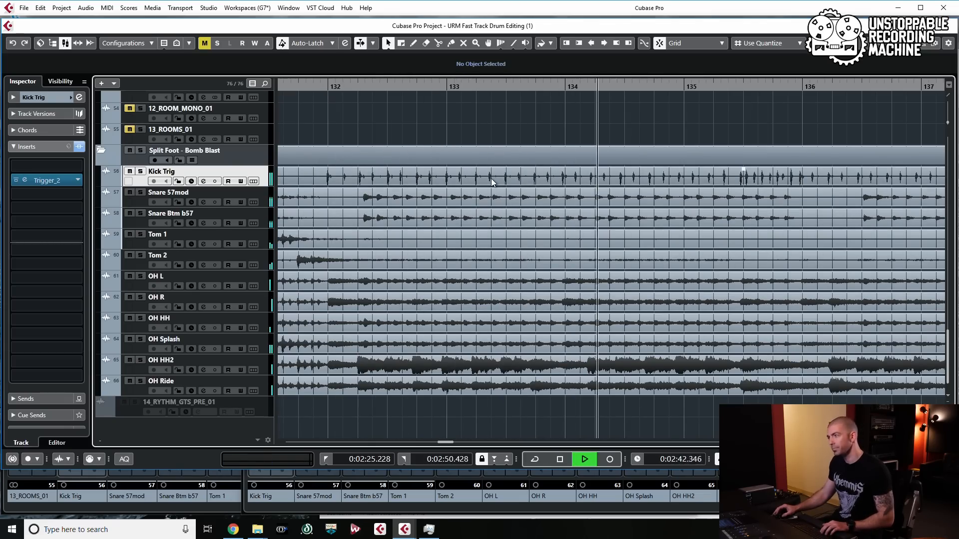
pyautogui.press('space')
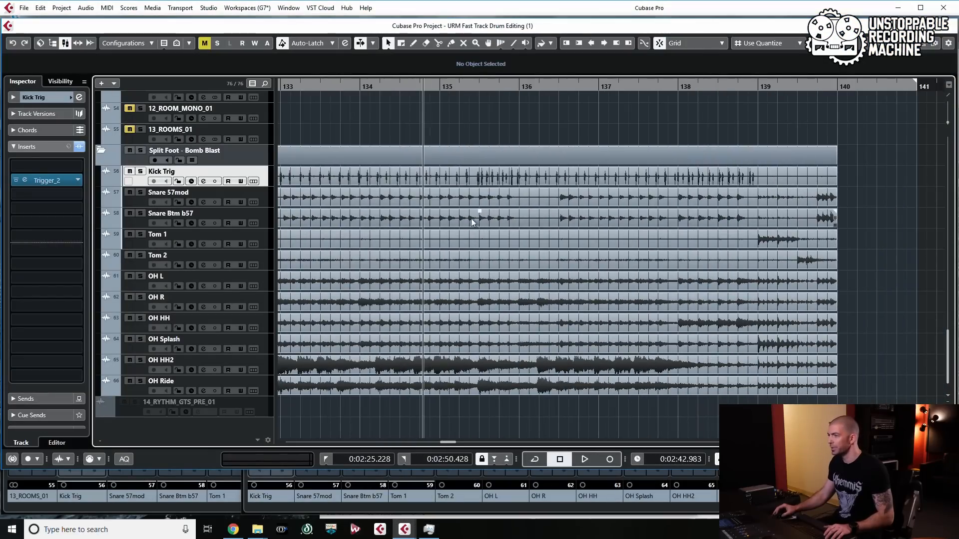
# Play the second section from bar 134 through the closing tom fill
pyautogui.click(371, 128)
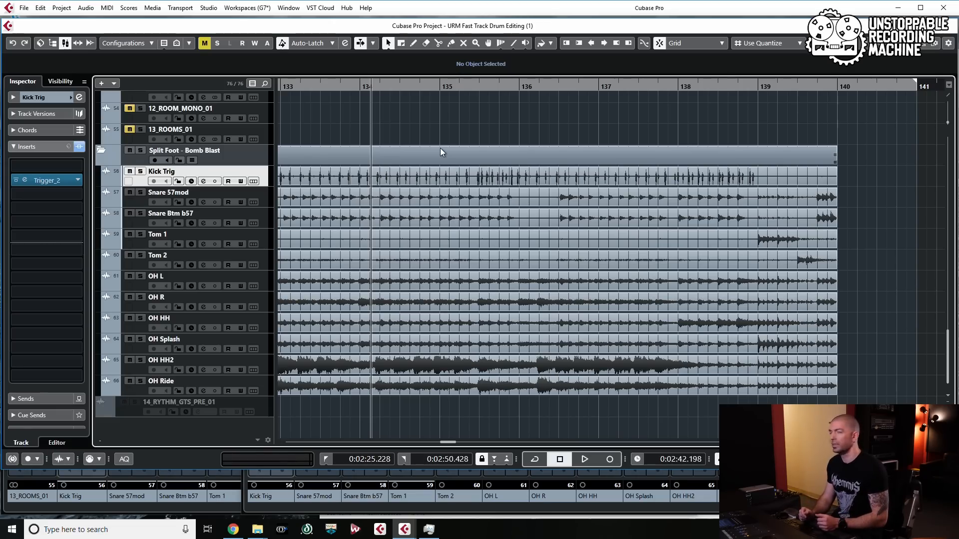
pyautogui.press('space')
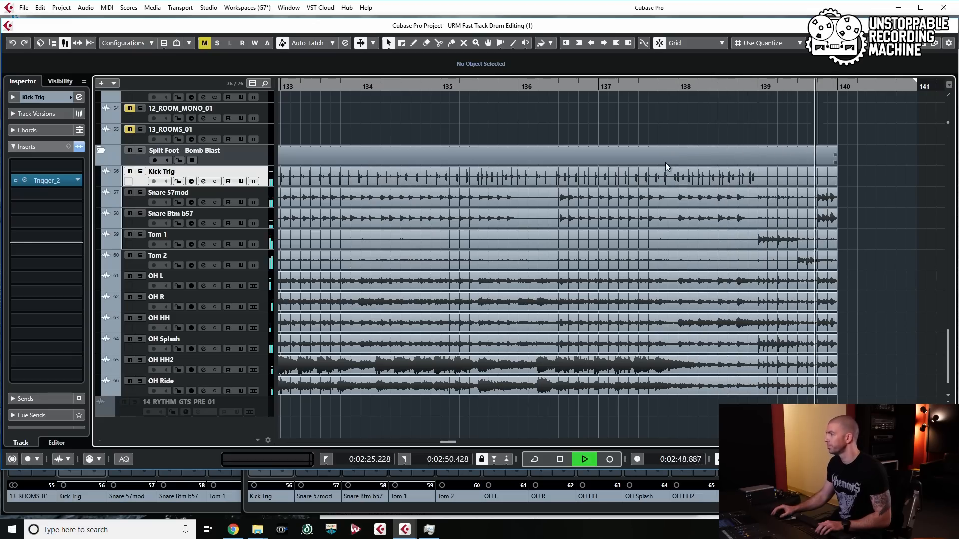
pyautogui.press('space')
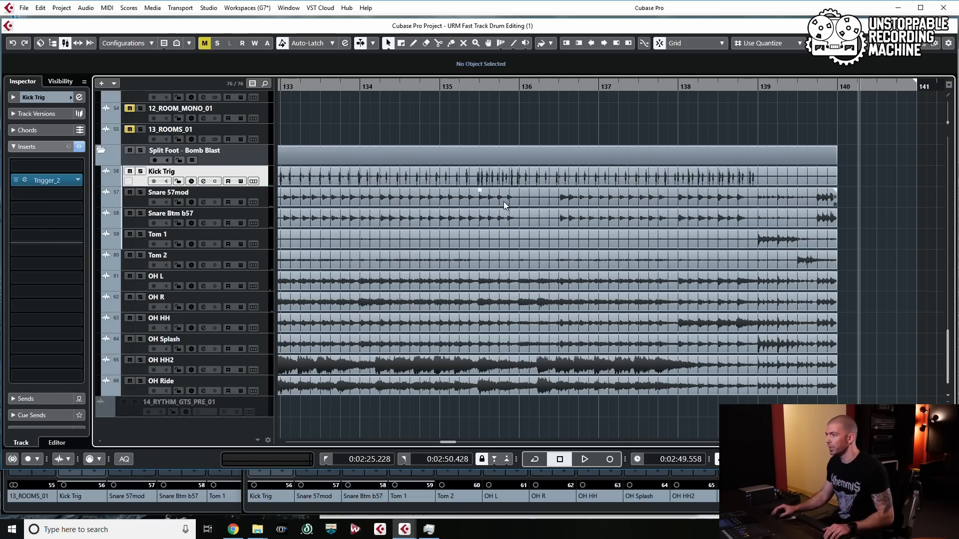
# Mute the Kick Trig track with both drum sections in view
pyautogui.scroll(-3, 503, 202)
pyautogui.scroll(-2, 512, 232)
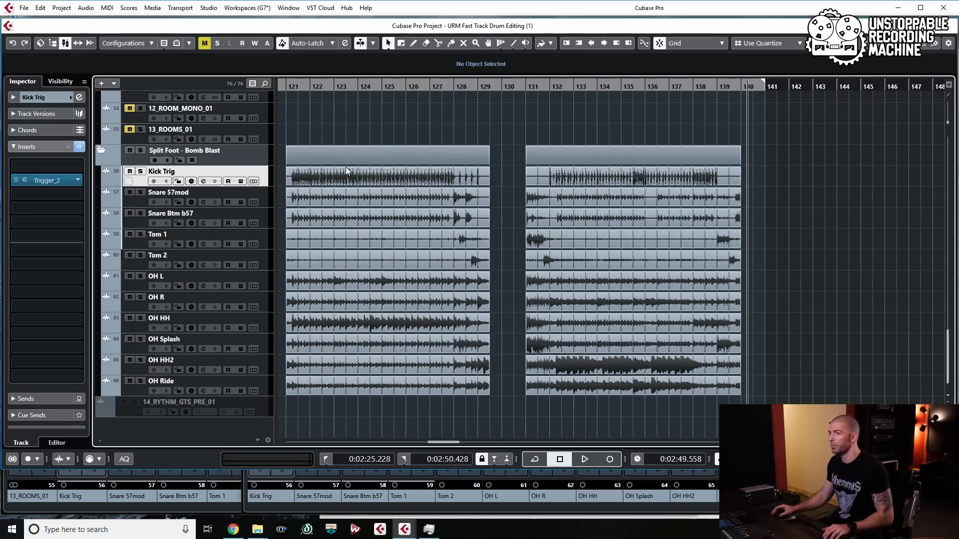
pyautogui.click(129, 171)
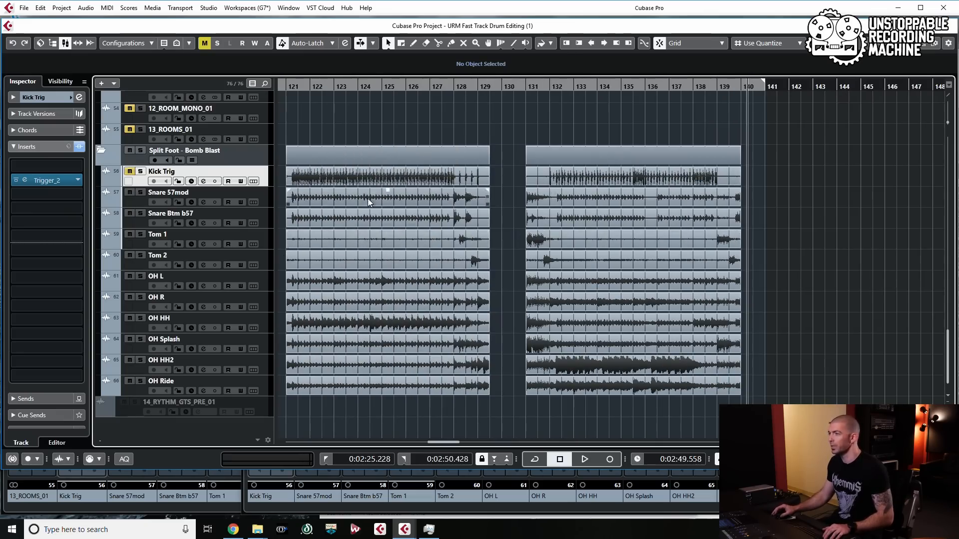
# Turn on group editing for the Split Foot - Bomb Blast folder and select each drum section in turn to check the grouping
pyautogui.click(192, 160)
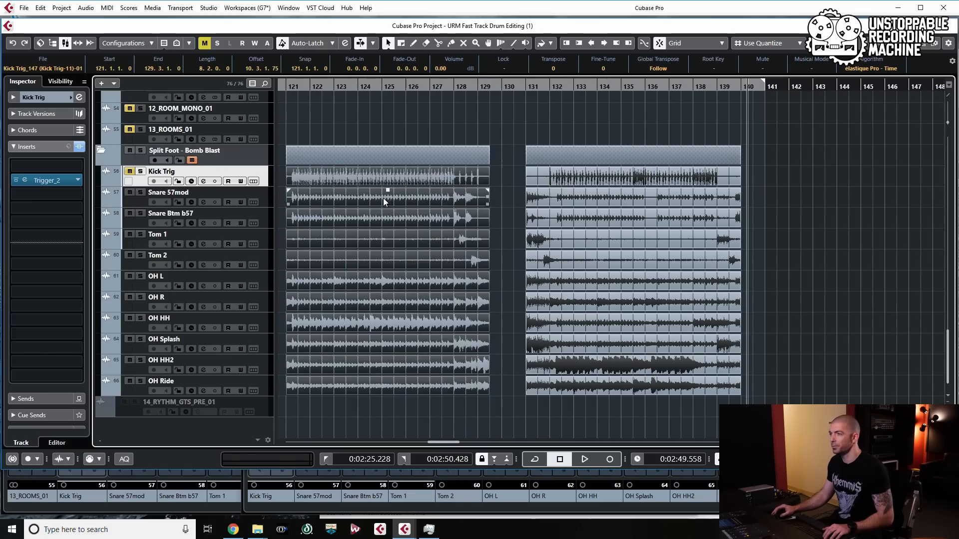
pyautogui.click(683, 199)
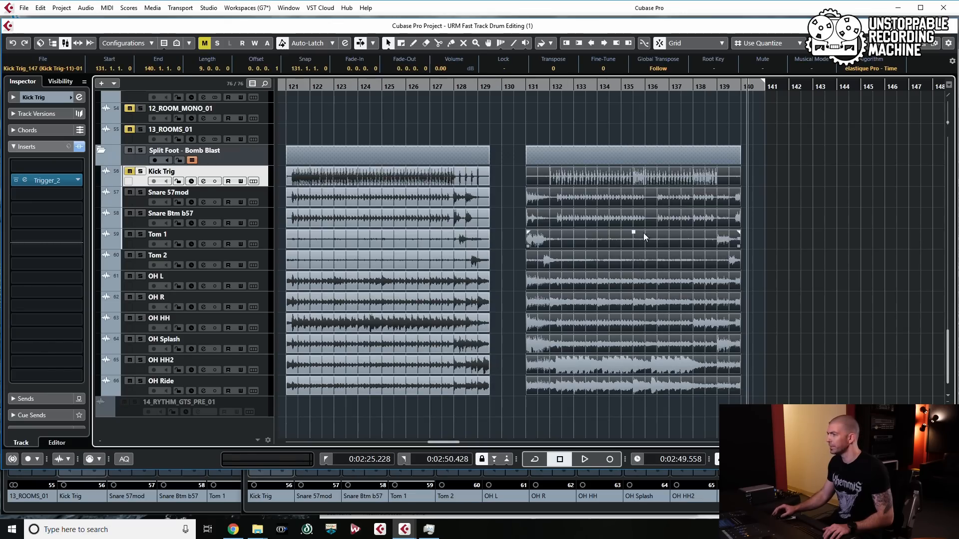
# Examine the first section's closing tom fill around bar 128 and its opening hits from bar 121 against the grid
pyautogui.keyDown('ctrl'); pyautogui.scroll(6, 451, 248); pyautogui.keyUp('ctrl')
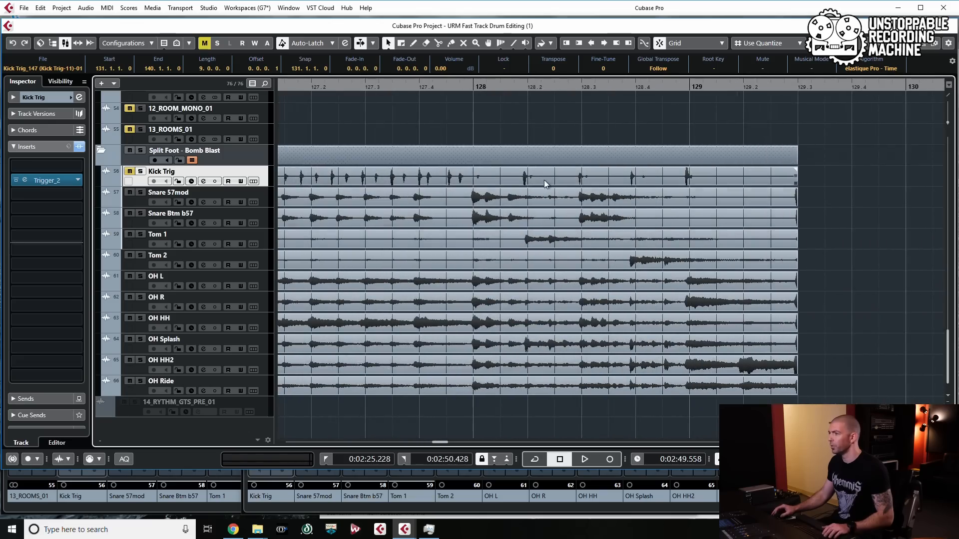
pyautogui.keyDown('ctrl'); pyautogui.scroll(-3, 512, 206); pyautogui.keyUp('ctrl')
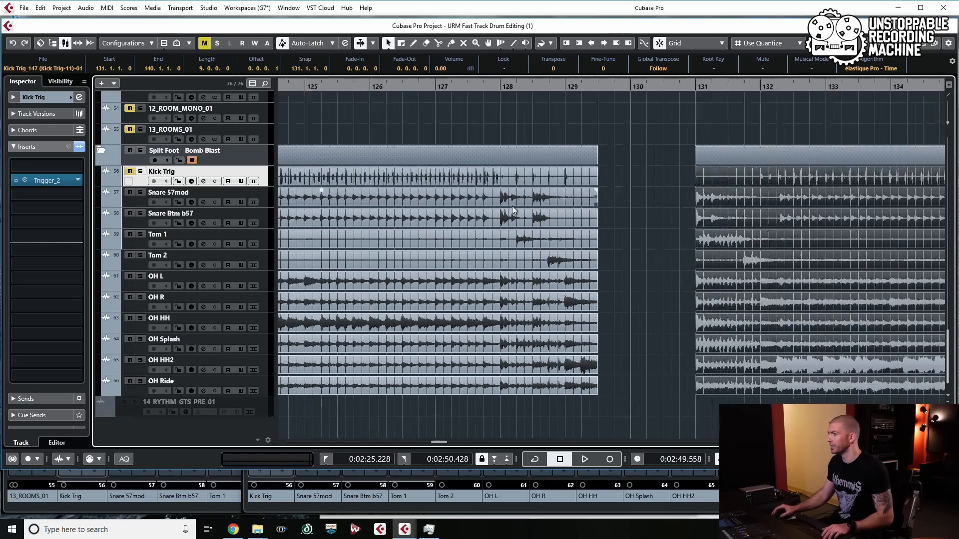
pyautogui.keyDown('ctrl'); pyautogui.scroll(-4, 512, 206); pyautogui.keyUp('ctrl')
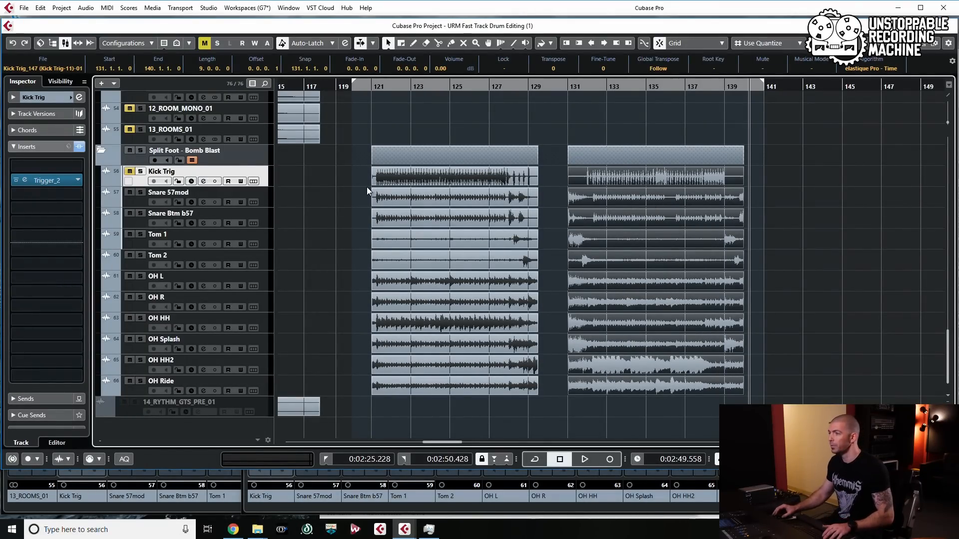
pyautogui.scroll(3, 411, 241)
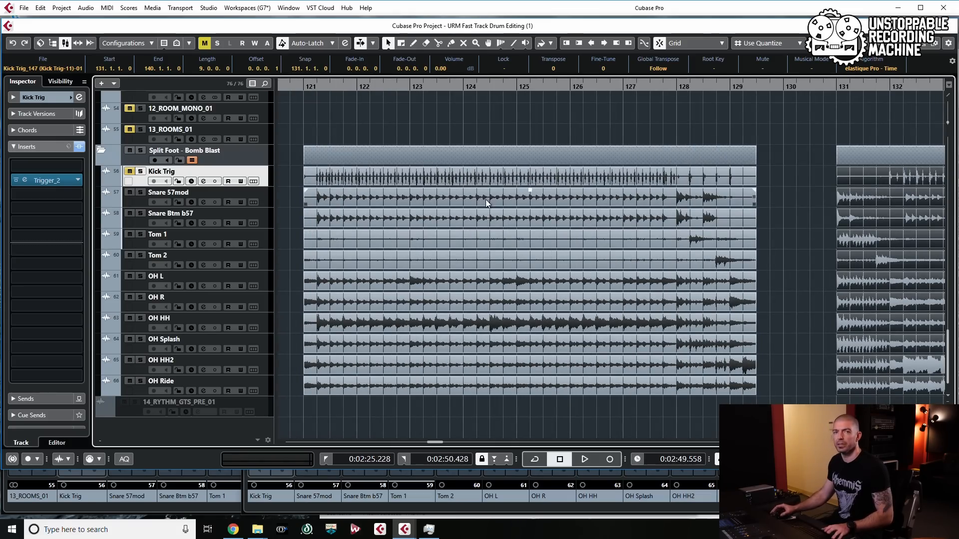
pyautogui.scroll(-1, 487, 192)
pyautogui.scroll(-1, 487, 193)
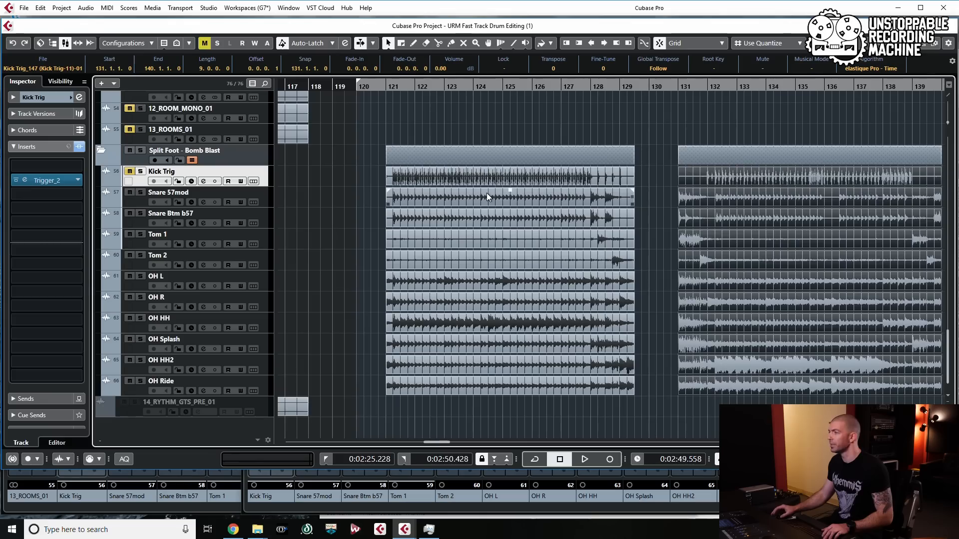
pyautogui.scroll(4, 393, 257)
pyautogui.scroll(1, 394, 257)
pyautogui.hscroll(1, 394, 258)
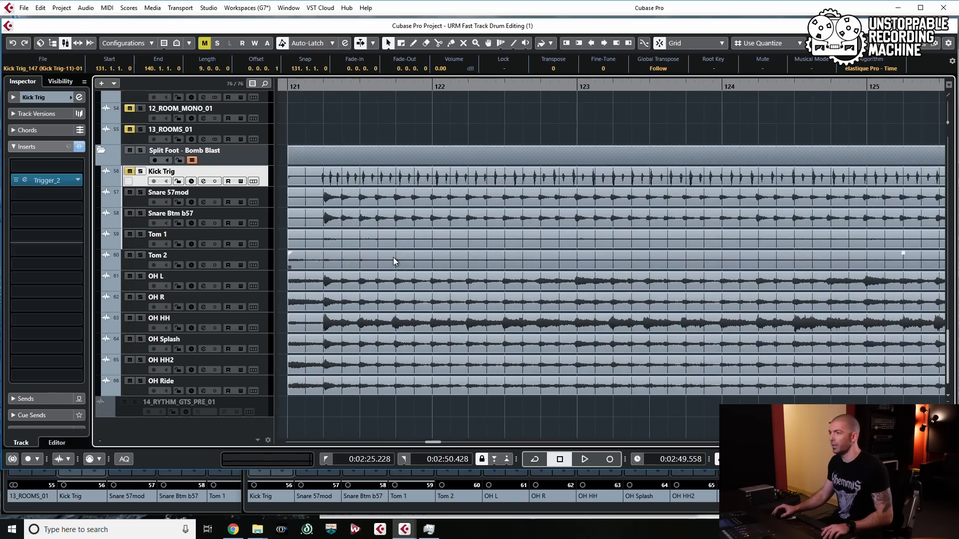
# Select the first section across all drum tracks and examine its hits from bar 121 through the closing fill
pyautogui.click(342, 197)
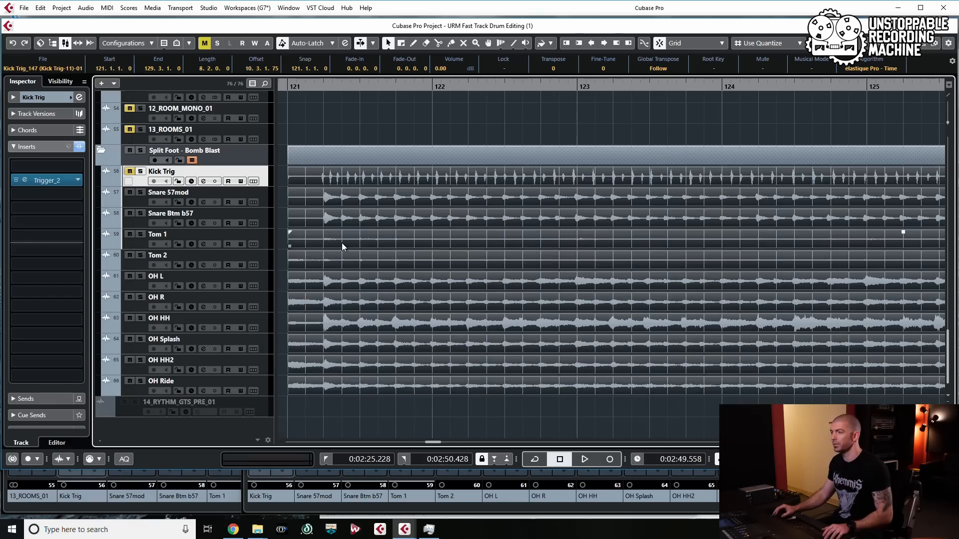
pyautogui.scroll(-2, 342, 243)
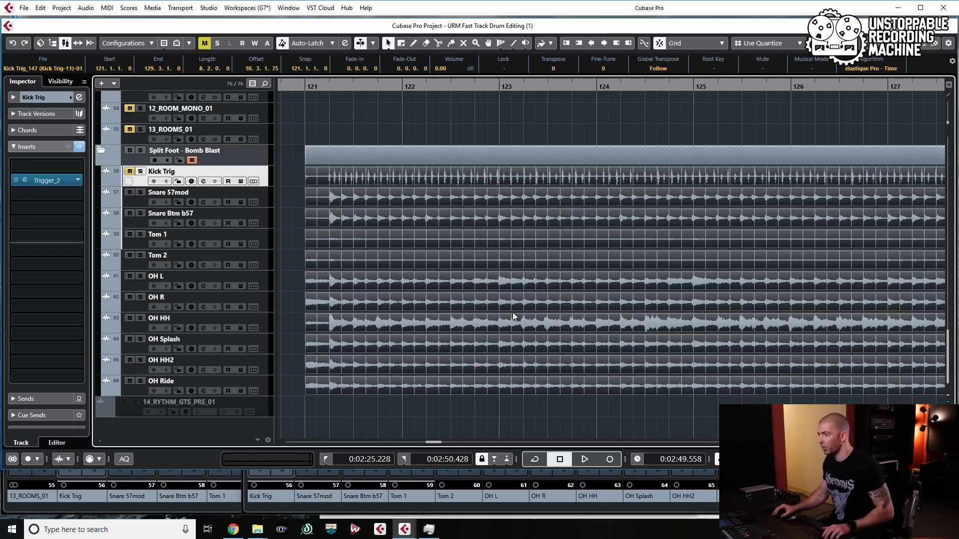
pyautogui.hscroll(5, 653, 287)
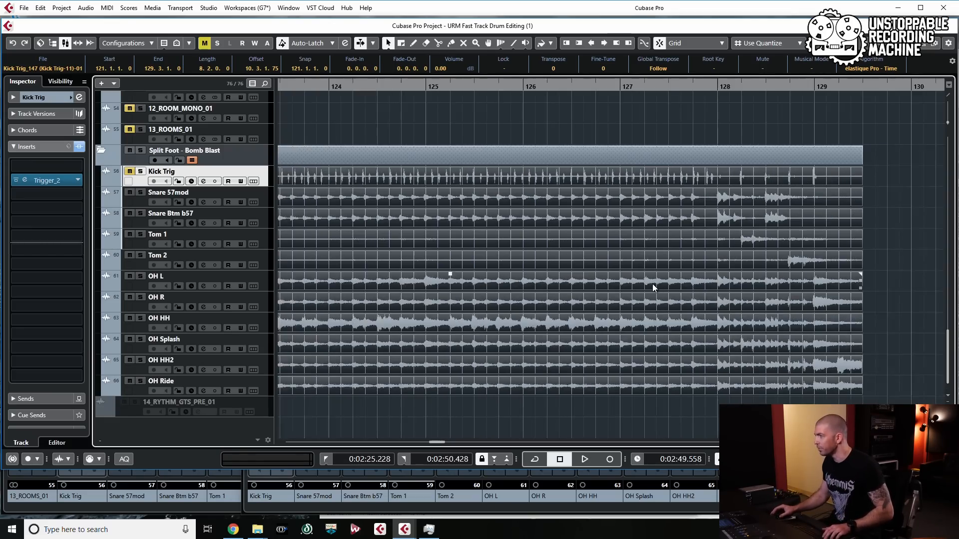
pyautogui.hscroll(-4, 484, 265)
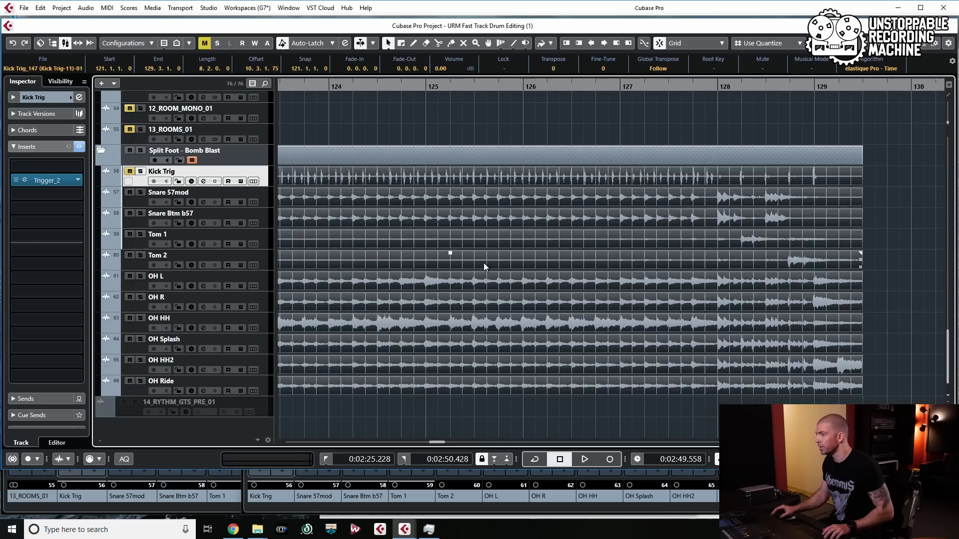
pyautogui.scroll(-1, 387, 236)
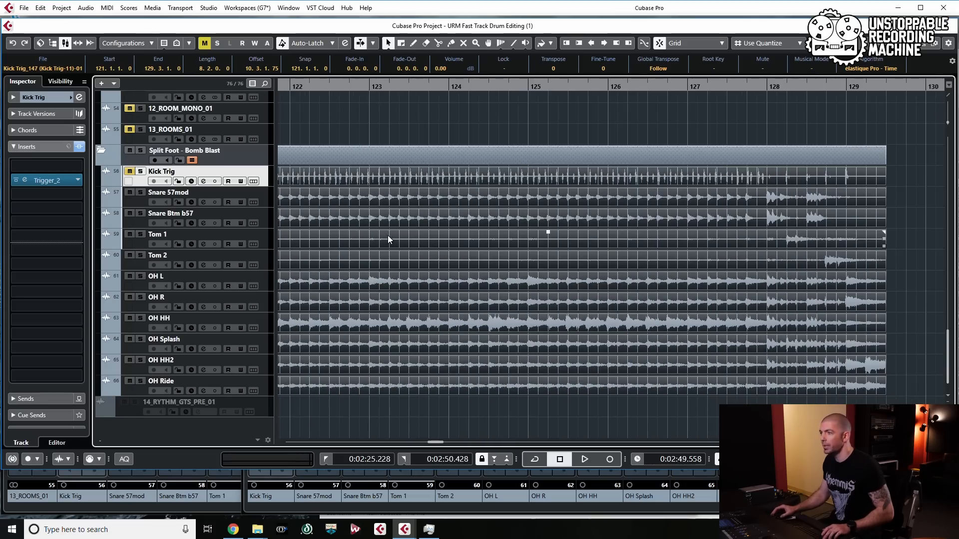
pyautogui.scroll(-1, 387, 236)
pyautogui.scroll(-1, 419, 238)
pyautogui.scroll(-1, 460, 243)
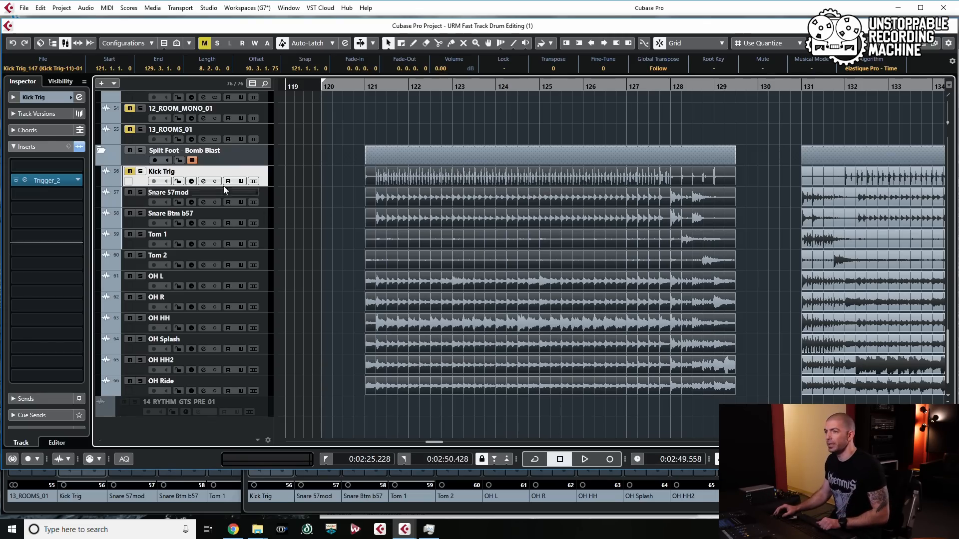
# Slice the first section at its hitpoints, with Snare 57mod at four-star priority and Tom 1 and Tom 2 at three stars
pyautogui.moveTo(347, 169); pyautogui.dragTo(550, 401)
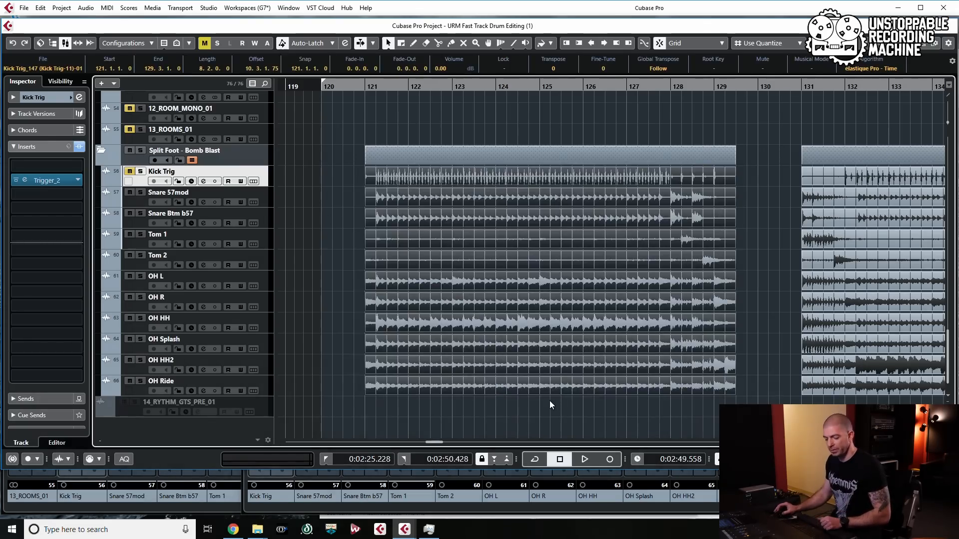
pyautogui.hotkey('alt', 'q')
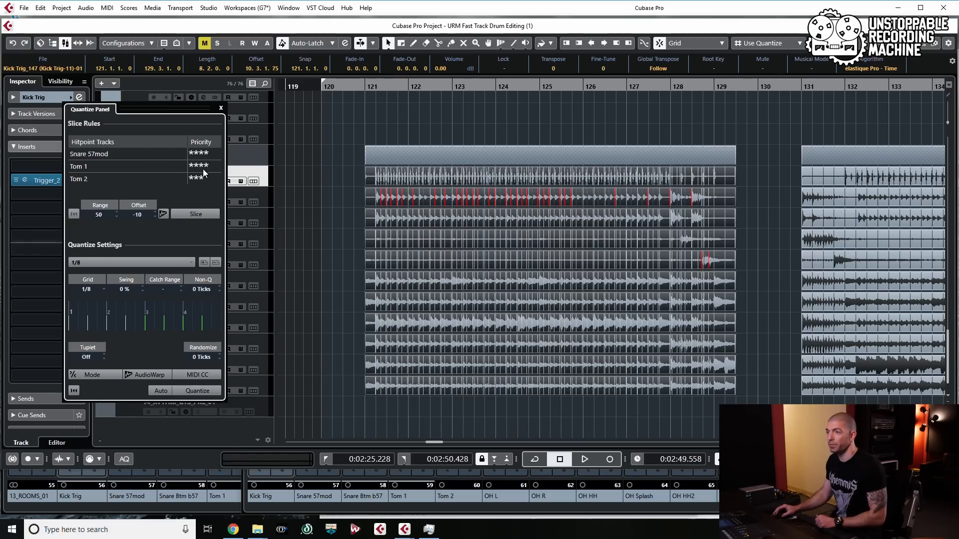
pyautogui.click(201, 165)
pyautogui.click(196, 214)
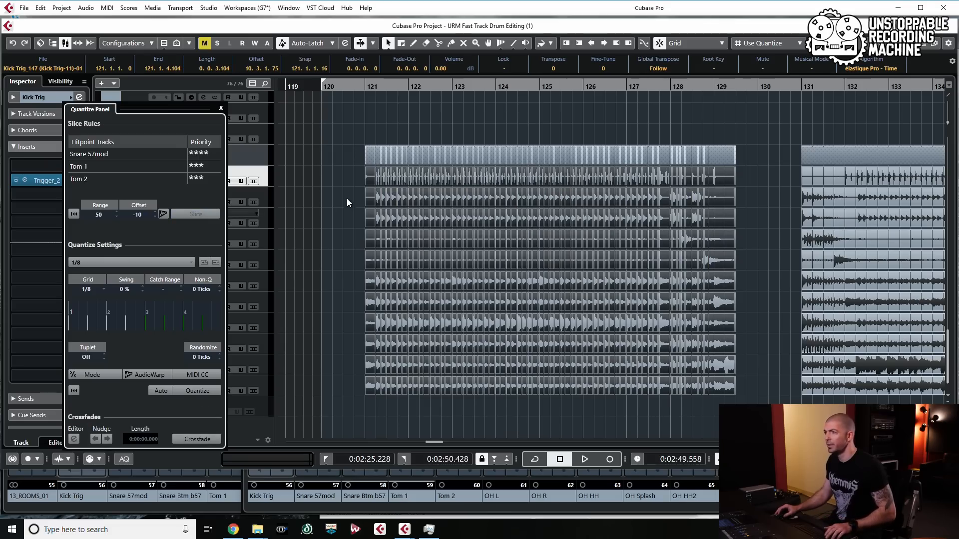
# Quantize the first section's slices to the 1/8 grid with iterative strength set to 90%
pyautogui.moveTo(345, 177); pyautogui.dragTo(755, 403)
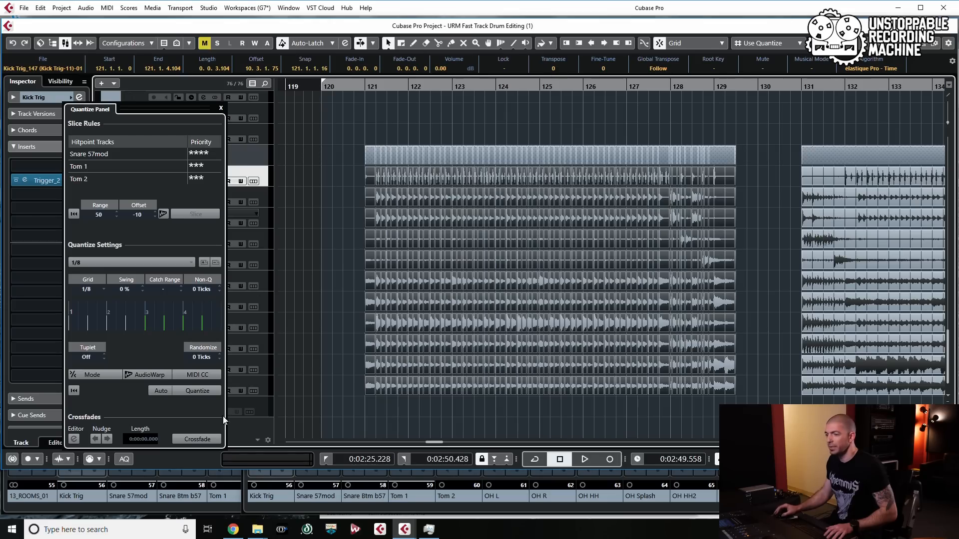
pyautogui.click(90, 376)
pyautogui.doubleClick(109, 376)
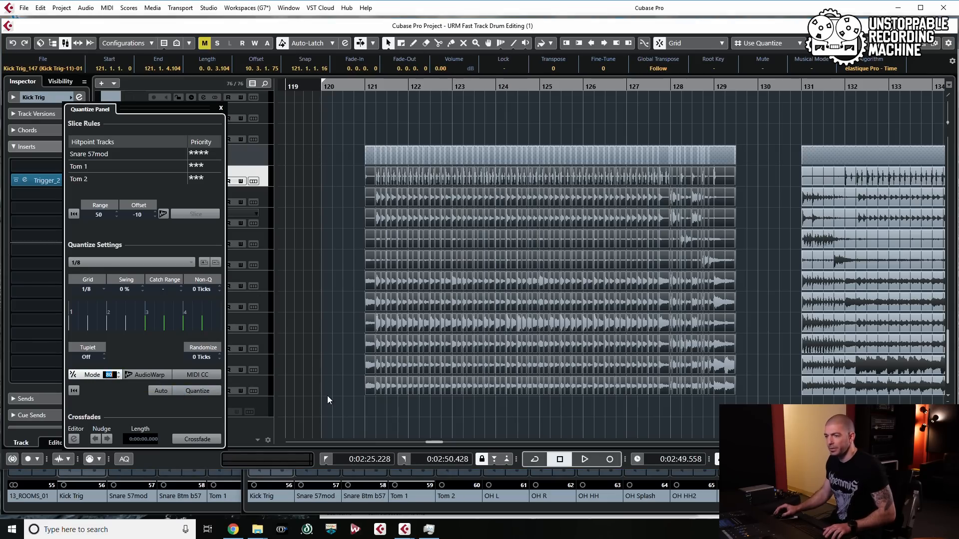
pyautogui.write('90')
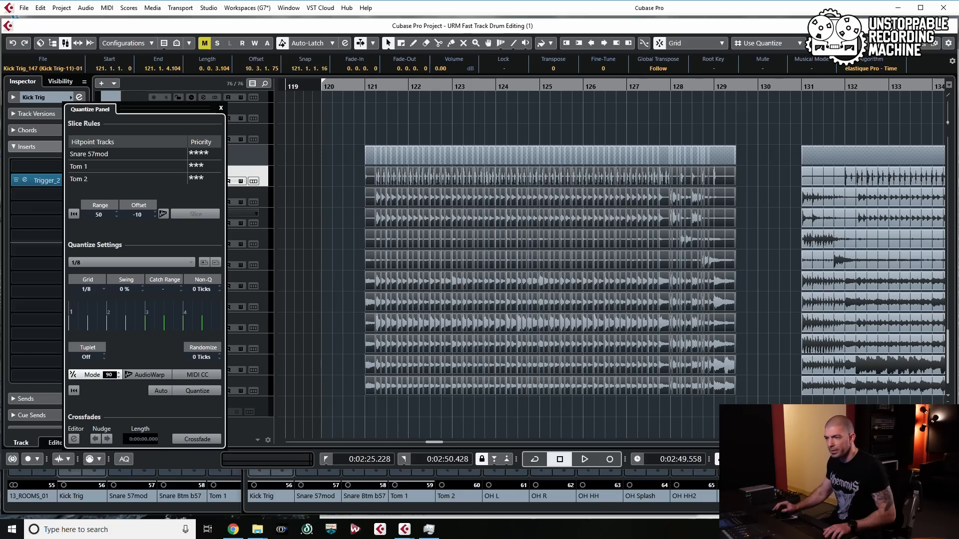
pyautogui.click(201, 394)
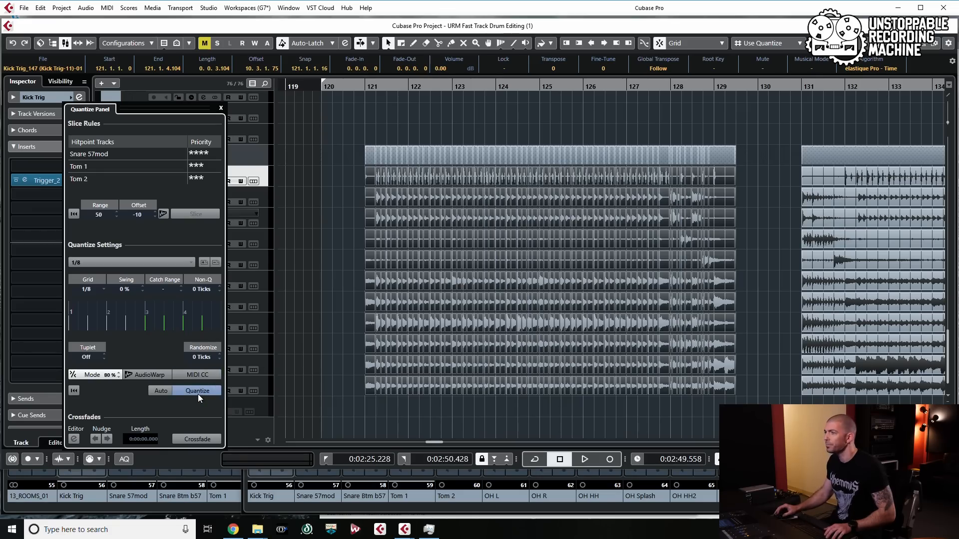
# Play the quantized first section from bar 121 through the closing tom fill
pyautogui.scroll(3, 405, 221)
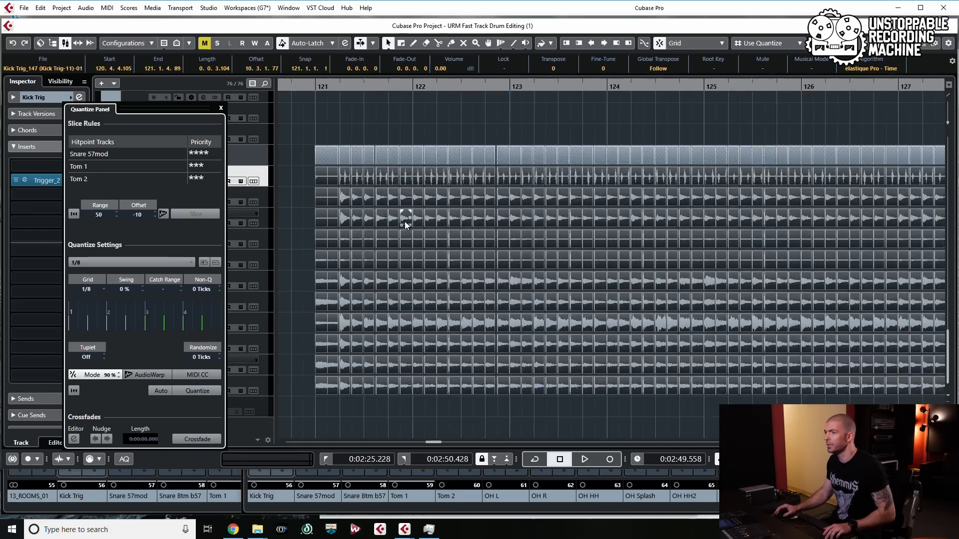
pyautogui.click(293, 86)
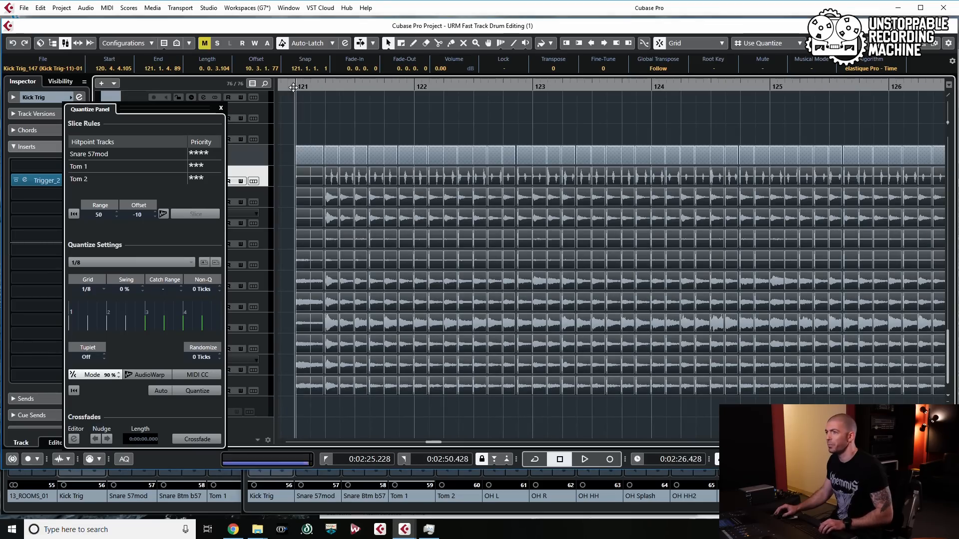
pyautogui.press('space')
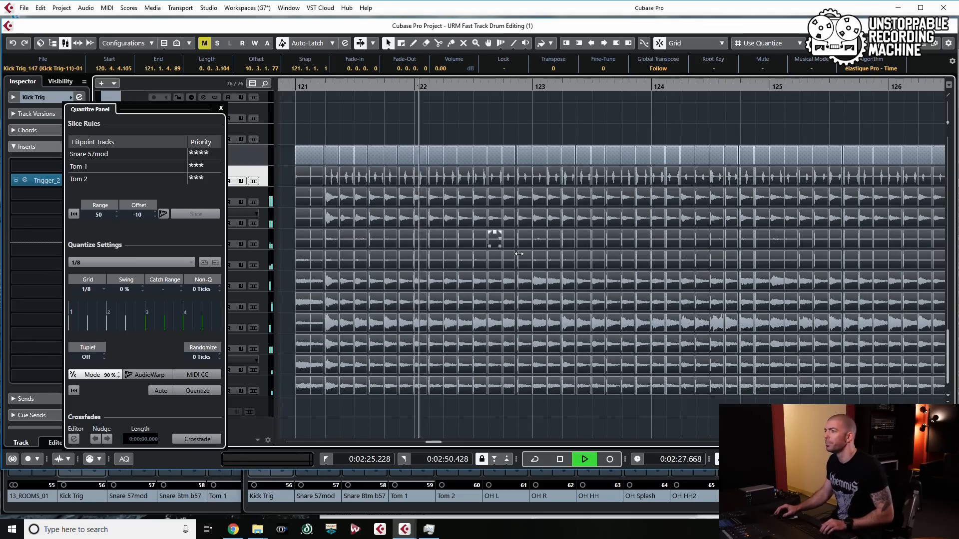
pyautogui.hscroll(3, 499, 286)
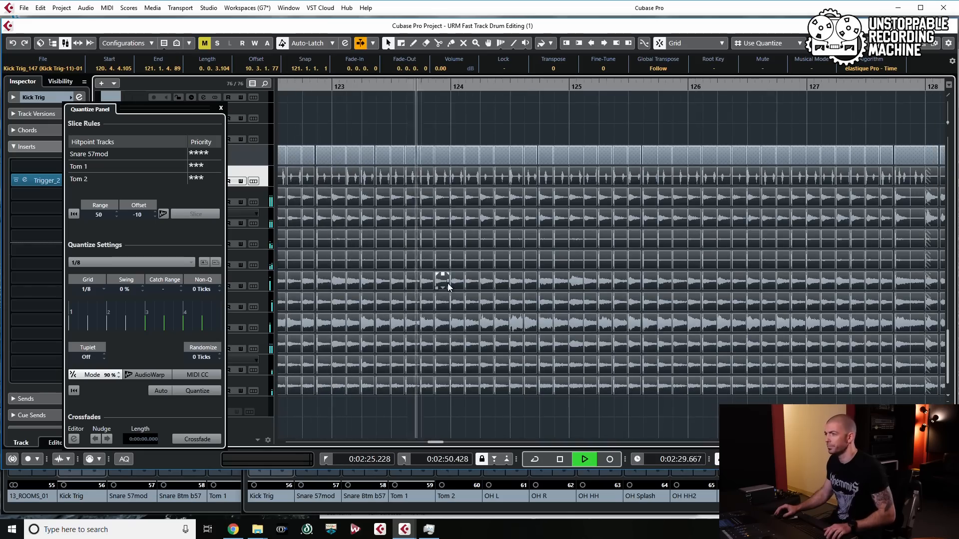
pyautogui.hscroll(5, 448, 283)
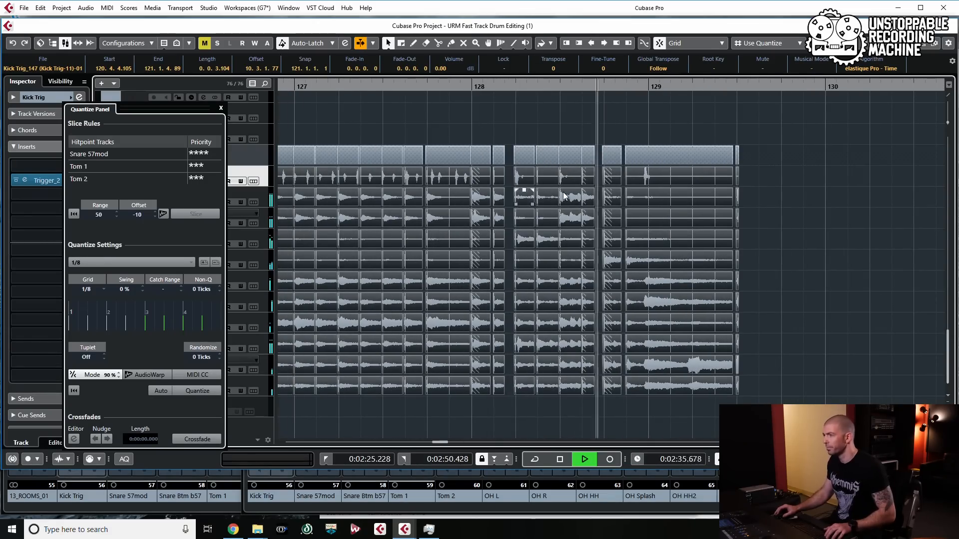
pyautogui.press('space')
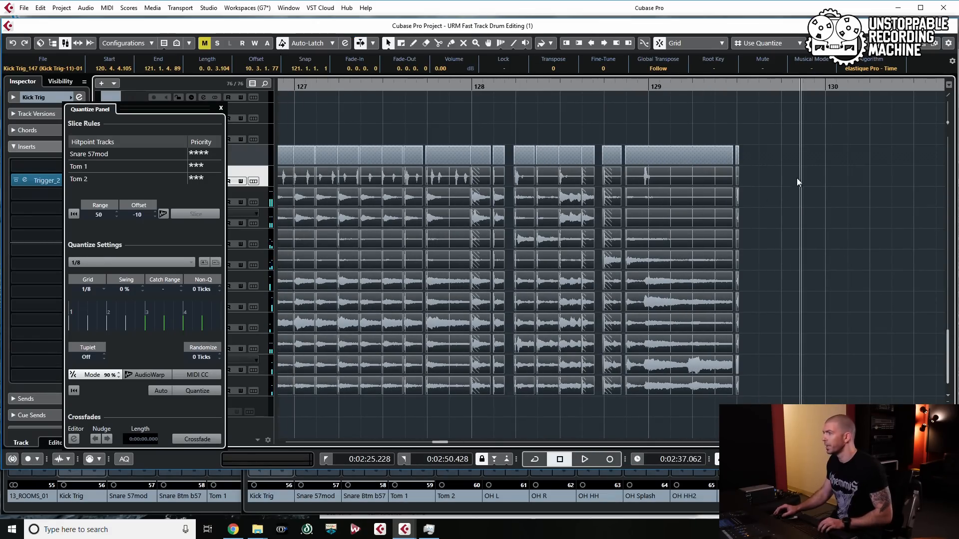
# Select the fill slices from bar 128 to the end of the first section and quantize them to the 1/16 grid
pyautogui.moveTo(810, 183); pyautogui.dragTo(481, 287)
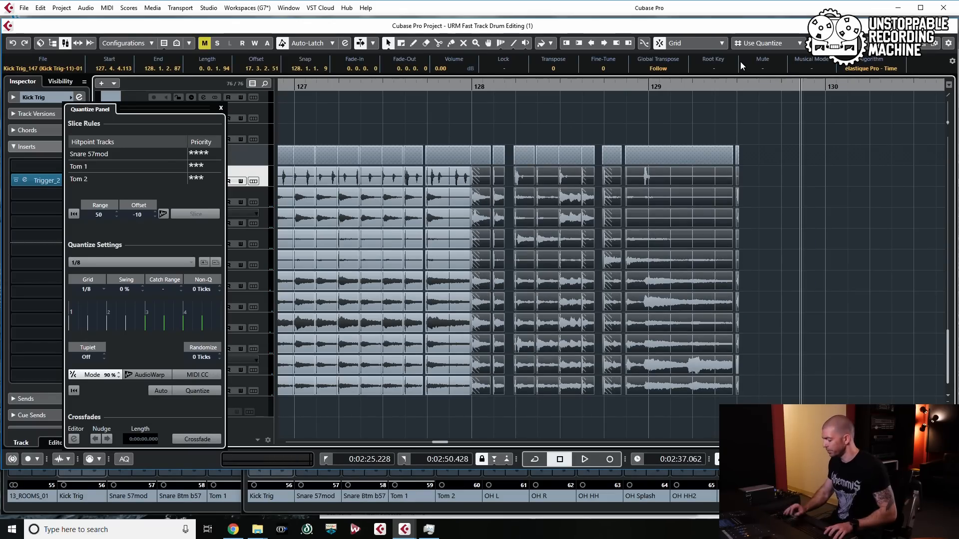
pyautogui.hotkey('alt', '5')
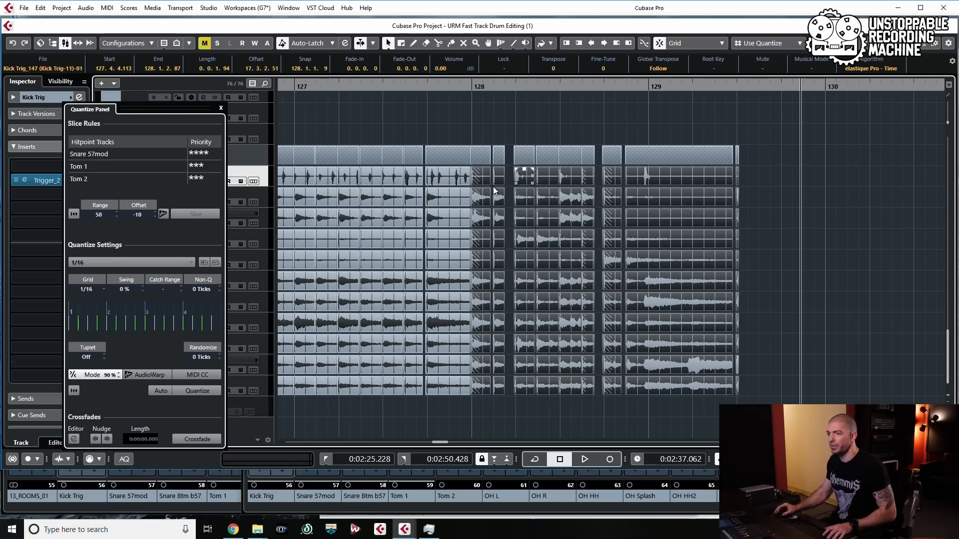
pyautogui.click(211, 391)
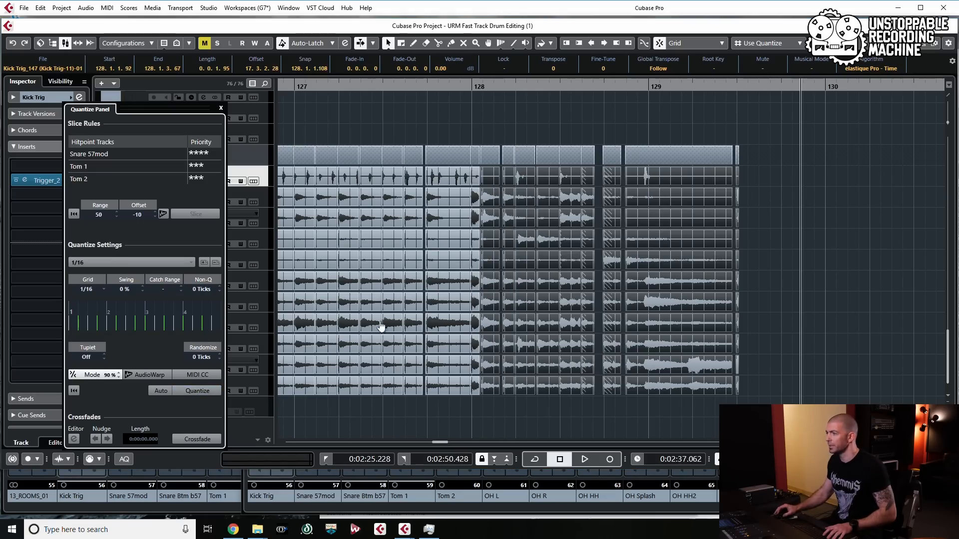
# Inspect the fill slices at bar 128 up close and play the fill from bar 127 to its end
pyautogui.scroll(2, 482, 229)
pyautogui.scroll(4, 483, 230)
pyautogui.scroll(-4, 483, 229)
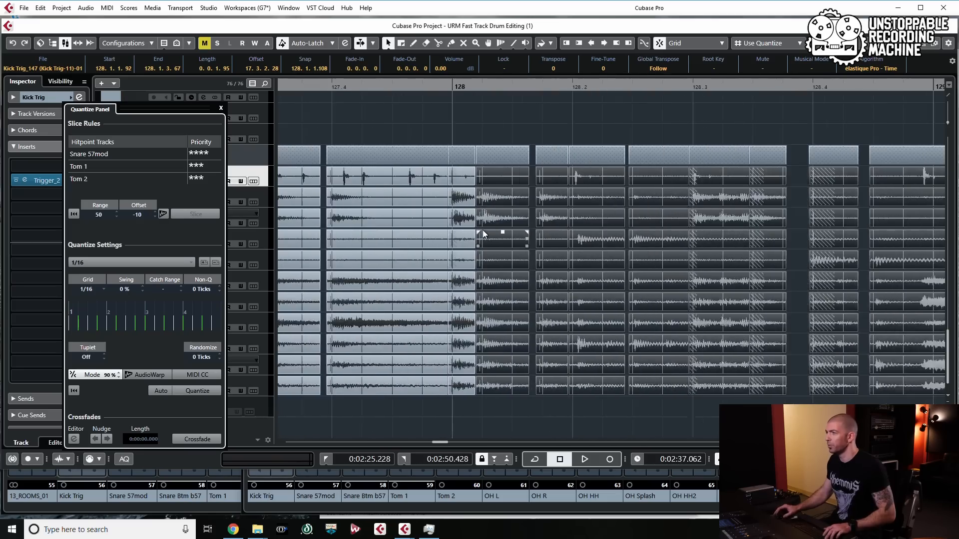
pyautogui.click(361, 122)
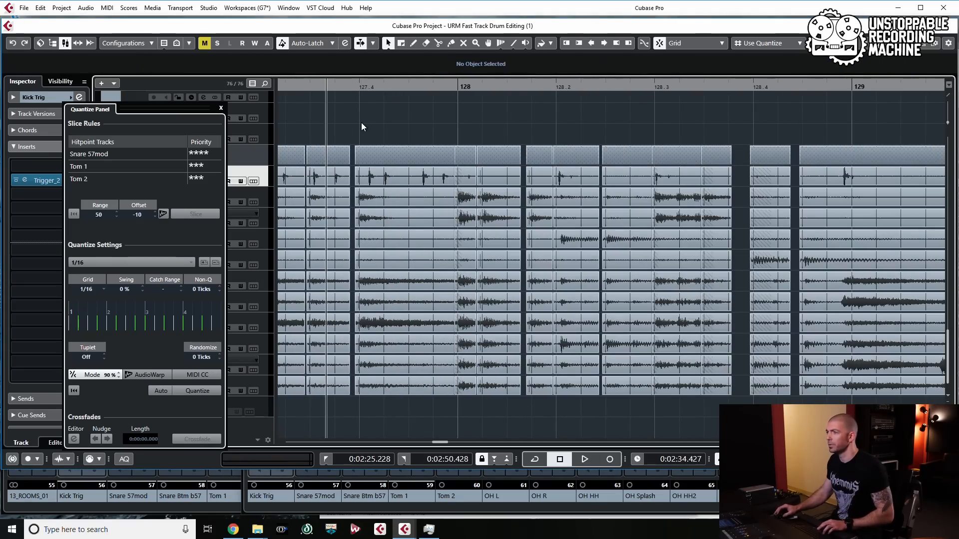
pyautogui.press('space')
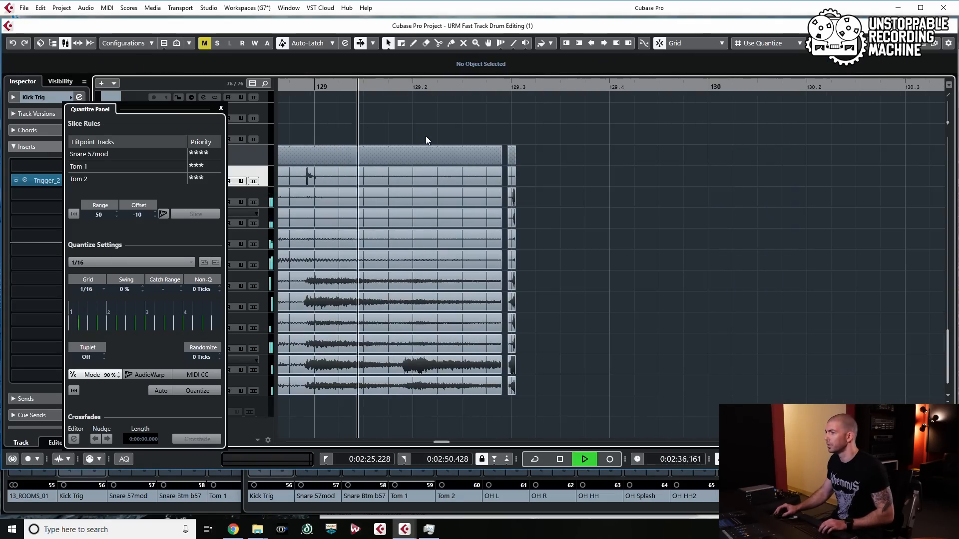
pyautogui.press('space')
# Select the fill slices from bar 128 to the end of the first section and reset their slicing
pyautogui.scroll(-4, 502, 193)
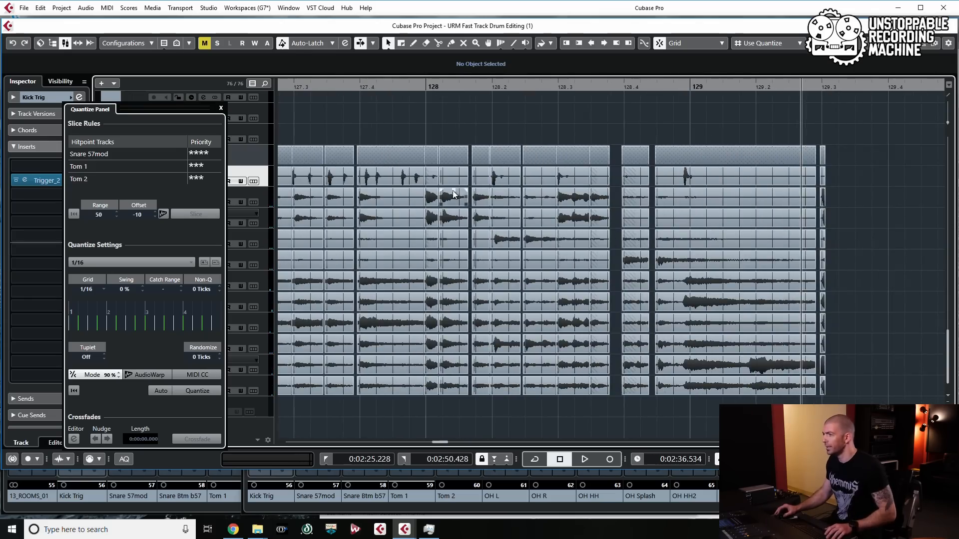
pyautogui.moveTo(867, 181); pyautogui.dragTo(430, 420)
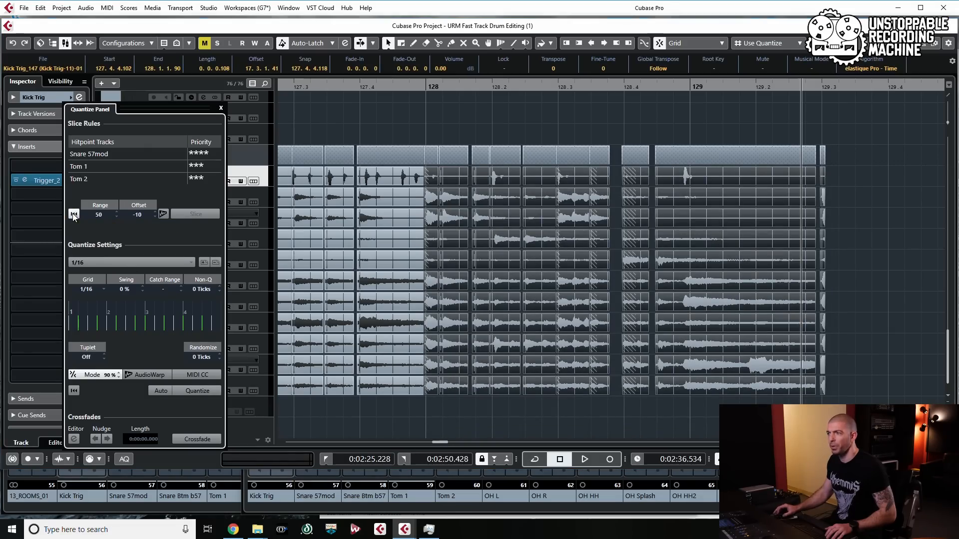
pyautogui.click(73, 214)
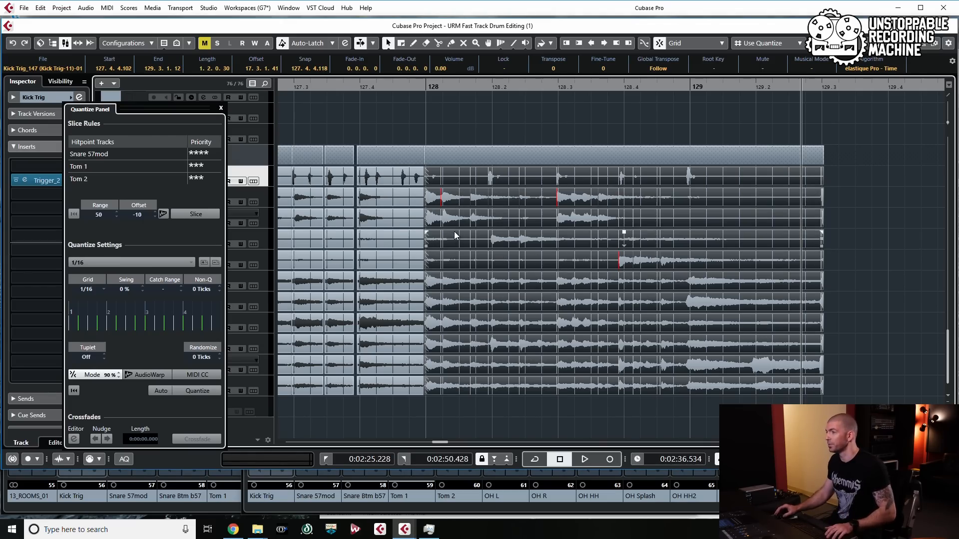
# Examine the unsliced fill's waveforms up close against the grid from 128 to 128.3
pyautogui.scroll(3, 454, 232)
pyautogui.scroll(2, 454, 232)
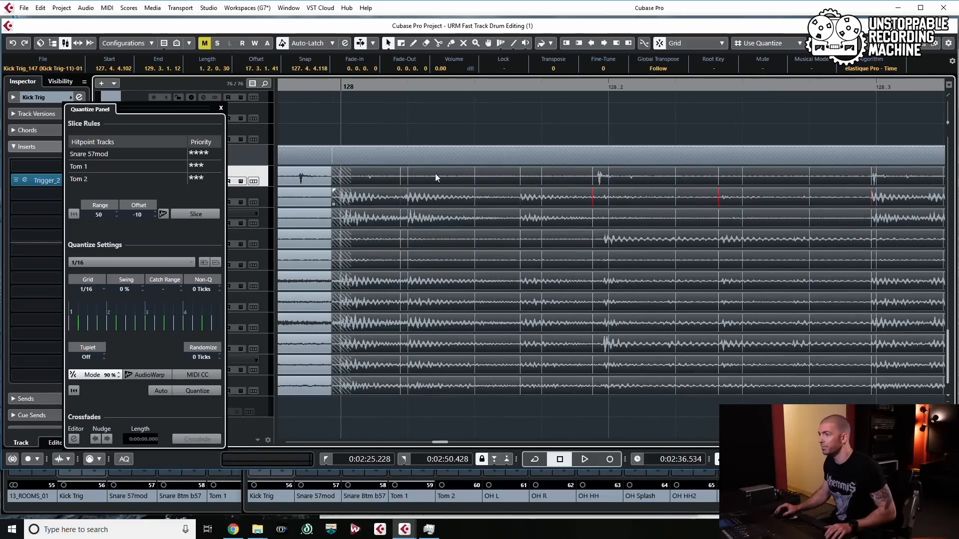
pyautogui.click(306, 123)
pyautogui.click(441, 194)
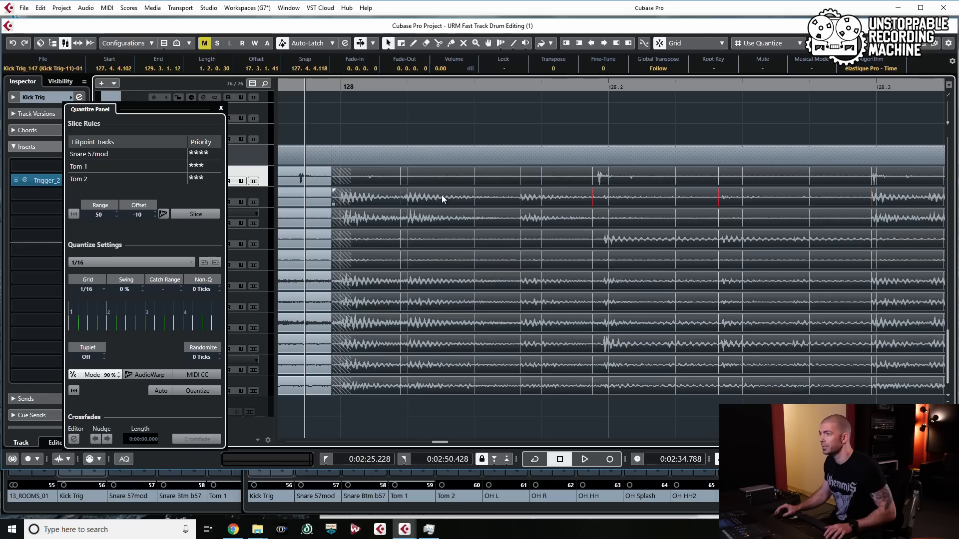
pyautogui.click(490, 202)
pyautogui.scroll(-1, 490, 201)
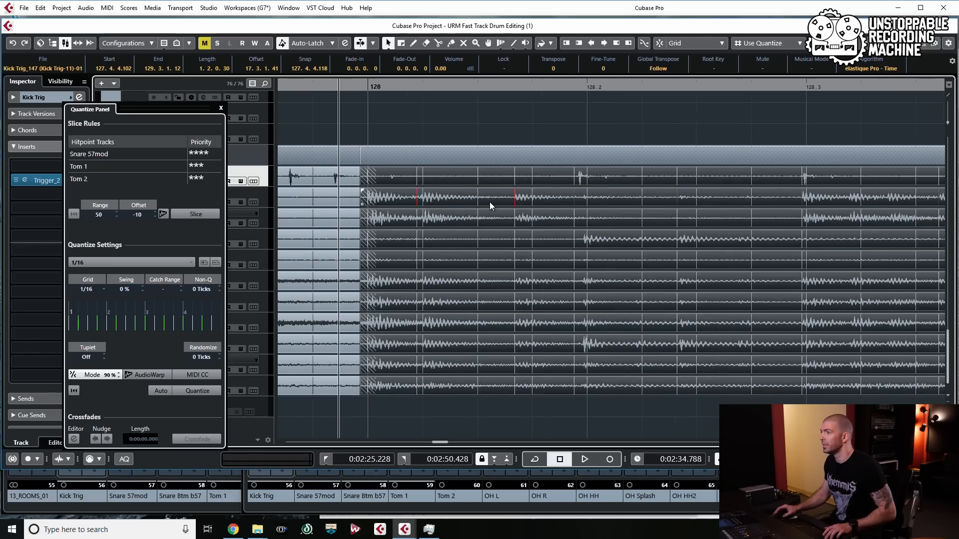
pyautogui.click(442, 224)
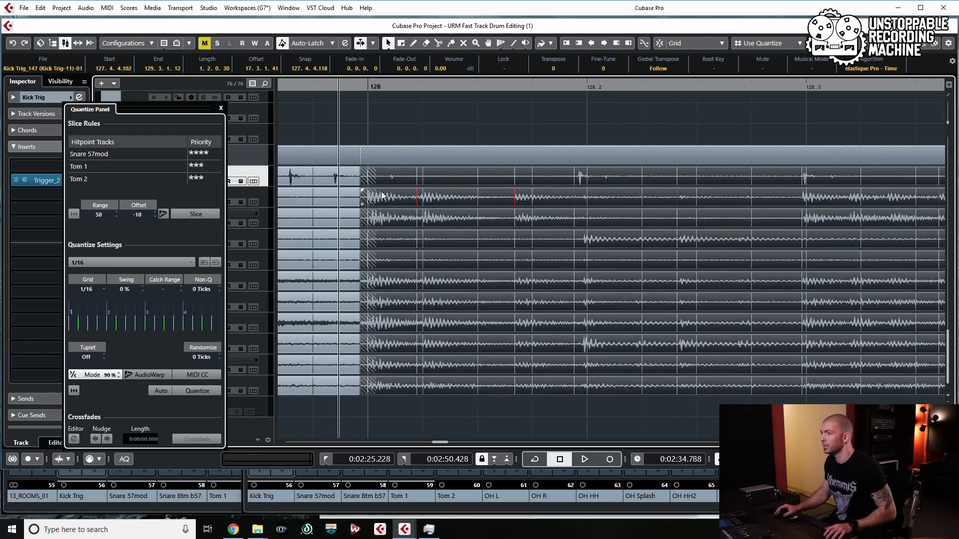
pyautogui.click(304, 127)
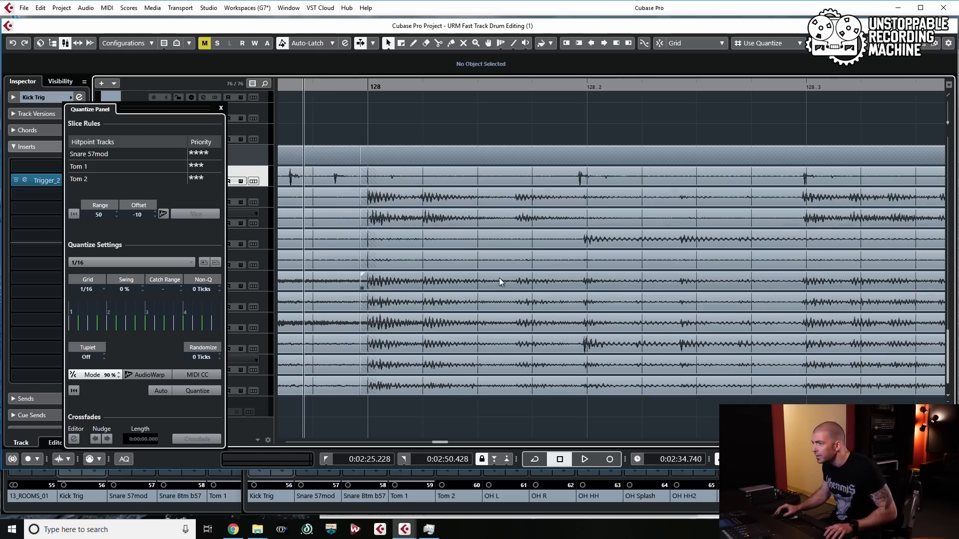
# Split the grouped fill at the hits near 128.1.3, 128.1.4 and 128.2, aligning the remaining audio to the grid each time
pyautogui.keyDown('alt'); pyautogui.click(467, 222); pyautogui.keyUp('alt')
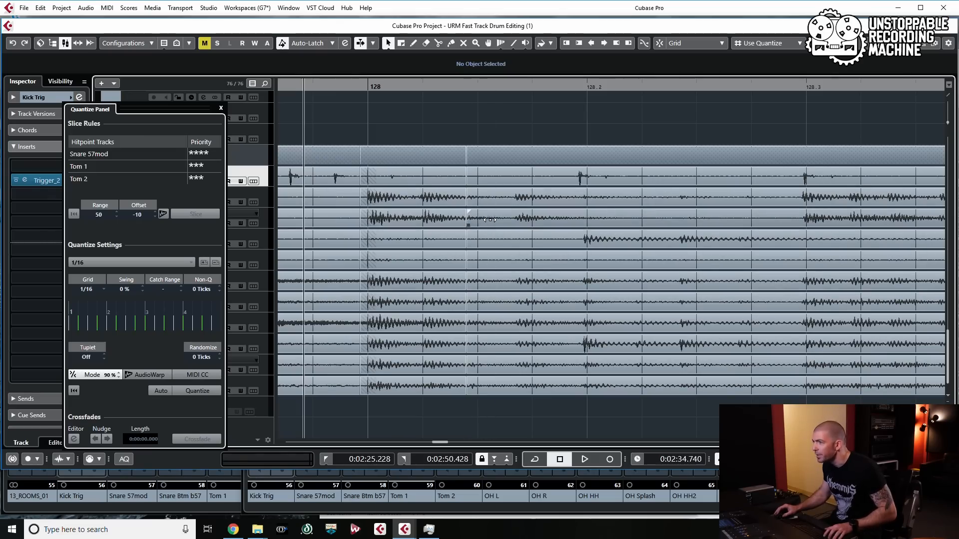
pyautogui.moveTo(489, 223); pyautogui.dragTo(499, 219)
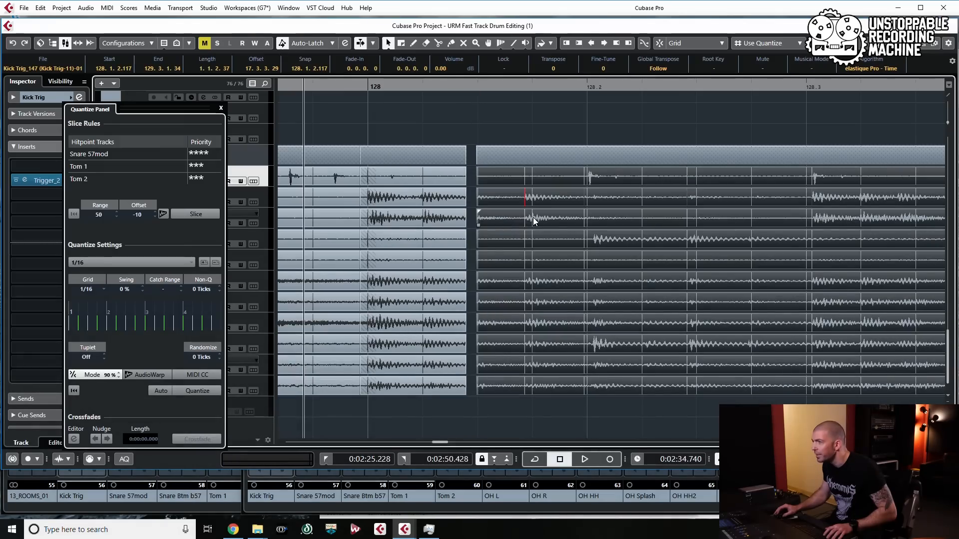
pyautogui.keyDown('alt'); pyautogui.click(527, 221); pyautogui.keyUp('alt')
pyautogui.moveTo(564, 217); pyautogui.dragTo(580, 251)
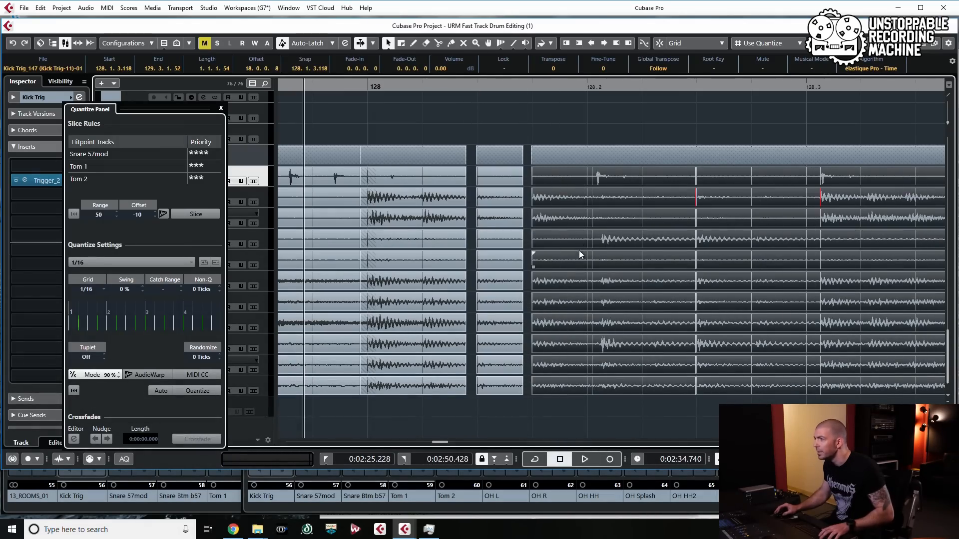
pyautogui.keyDown('alt'); pyautogui.click(595, 239); pyautogui.keyUp('alt')
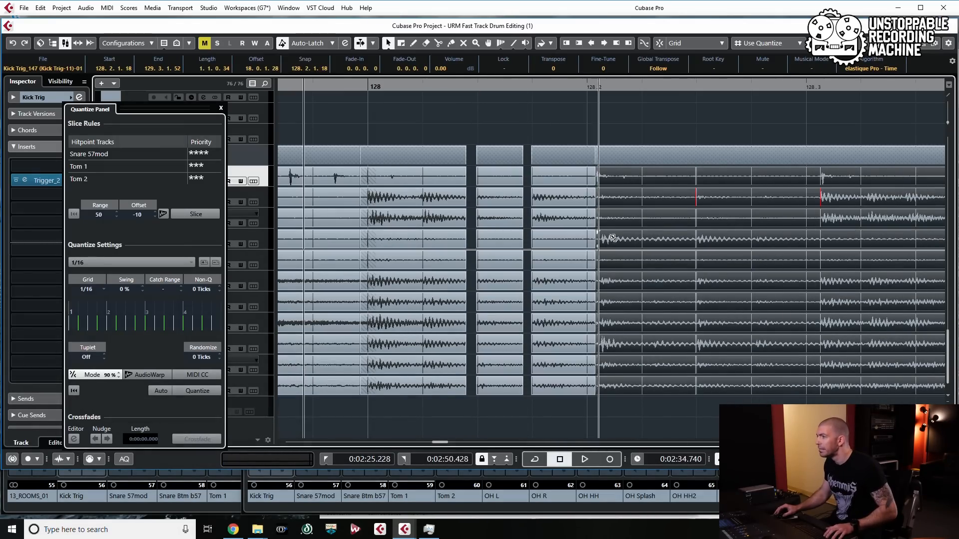
pyautogui.moveTo(681, 260); pyautogui.dragTo(674, 269)
# Split the grouped fill at the two hits in the second half of beat 128.2 and align them to the 1/16 grid
pyautogui.scroll(-1, 663, 261)
pyautogui.hscroll(3, 663, 260)
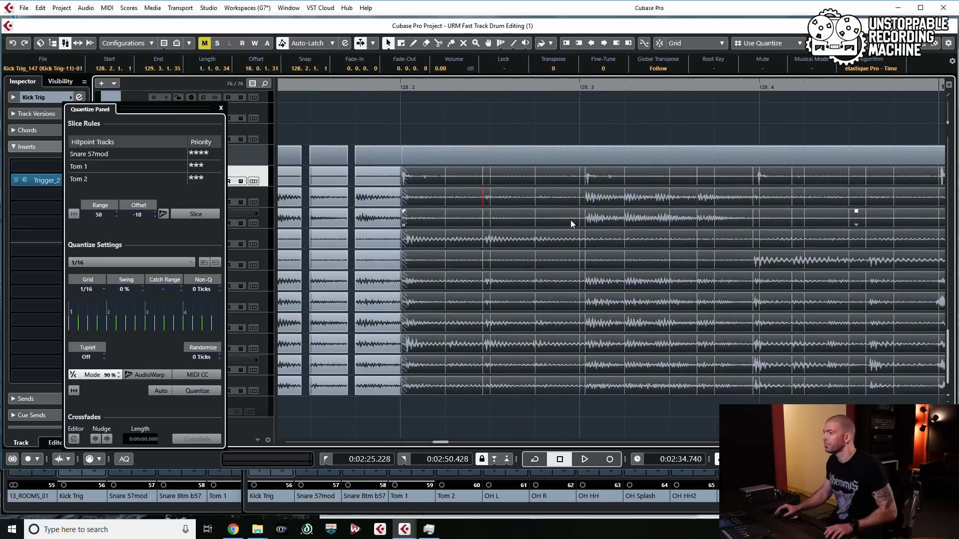
pyautogui.click(347, 133)
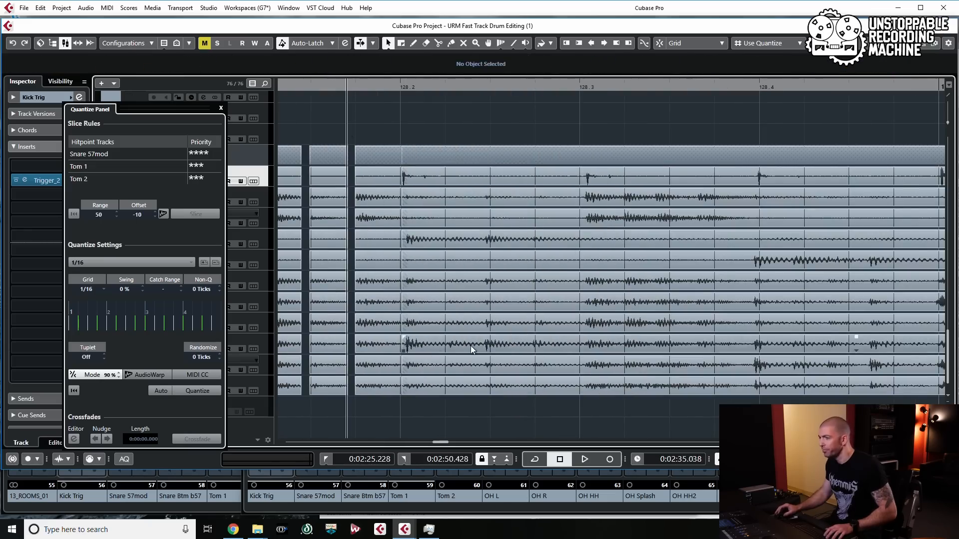
pyautogui.scroll(2, 471, 345)
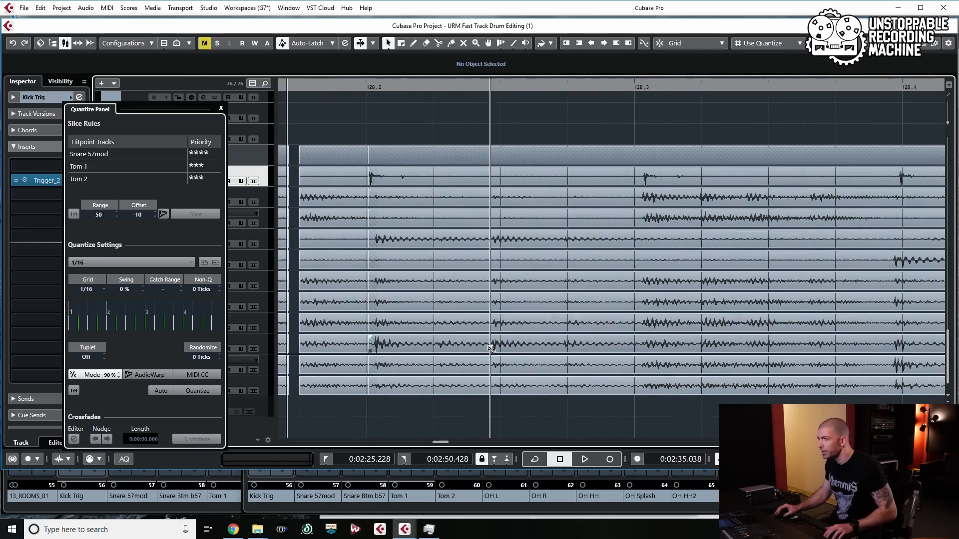
pyautogui.click(524, 347)
pyautogui.press('q')
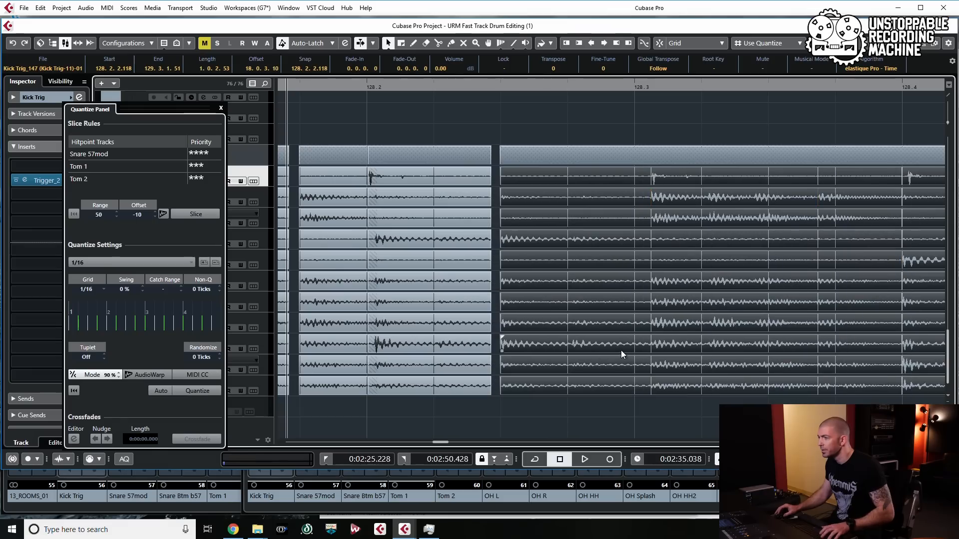
pyautogui.keyDown('alt'); pyautogui.click(569, 348); pyautogui.keyUp('alt')
pyautogui.click(604, 340)
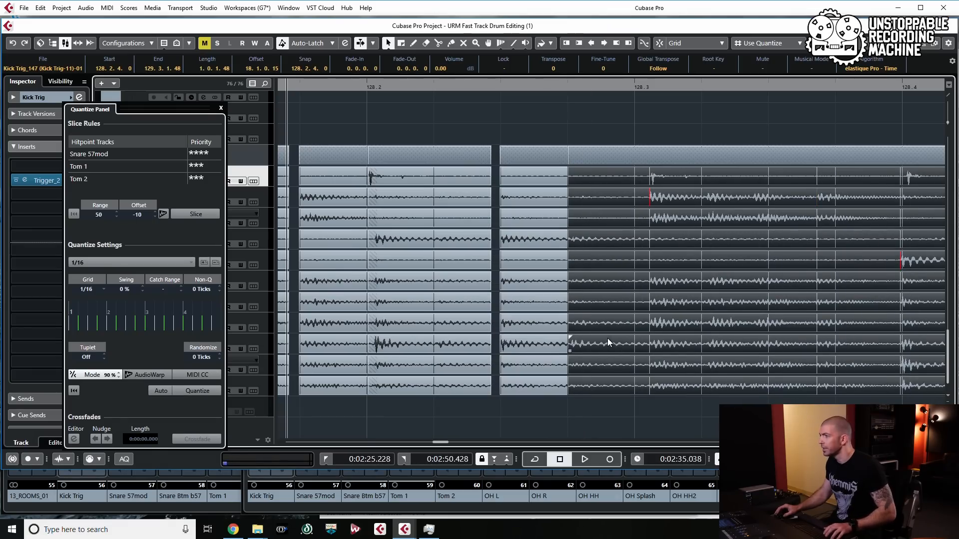
# Split the fill at the 128.3 hit and the two hits following it, aligning each to its 1/16 grid line
pyautogui.hscroll(3, 606, 336)
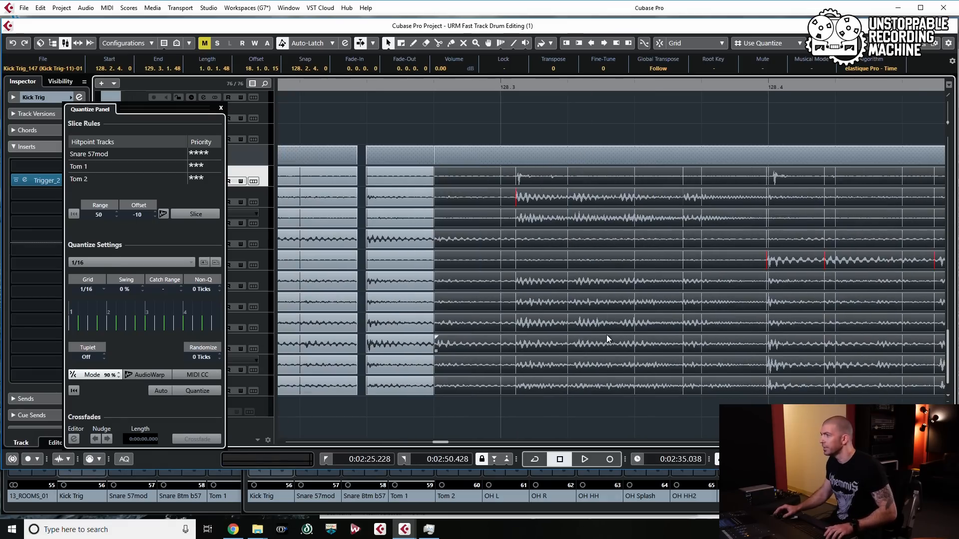
pyautogui.keyDown('alt'); pyautogui.click(516, 224); pyautogui.keyUp('alt')
pyautogui.moveTo(582, 223); pyautogui.dragTo(558, 223)
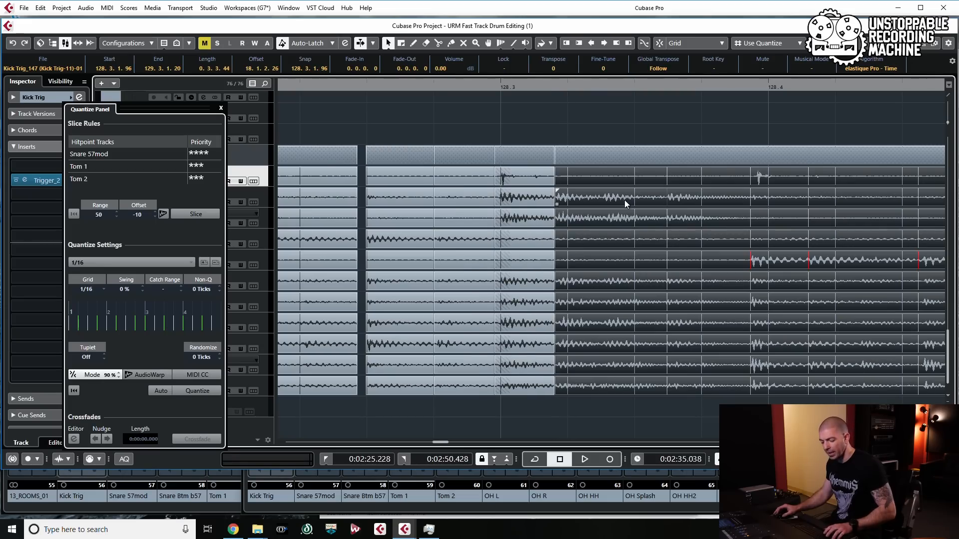
pyautogui.hotkey('ctrl', 'Right')
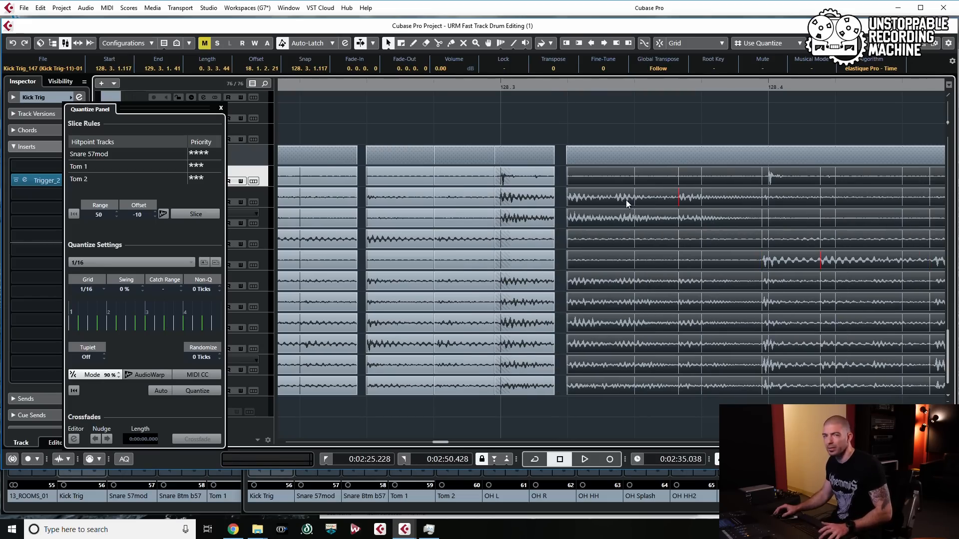
pyautogui.keyDown('alt'); pyautogui.click(614, 225); pyautogui.keyUp('alt')
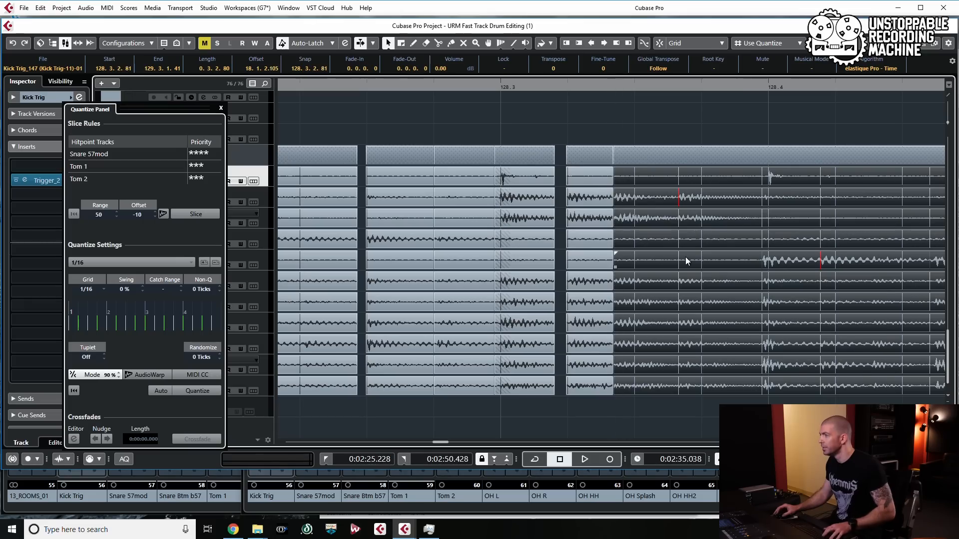
pyautogui.press('q')
# Split the fill at each tom hit in beat 128.4 and quantize the resulting slices to the 1/16 grid
pyautogui.hscroll(1, 671, 235)
pyautogui.hscroll(3, 669, 235)
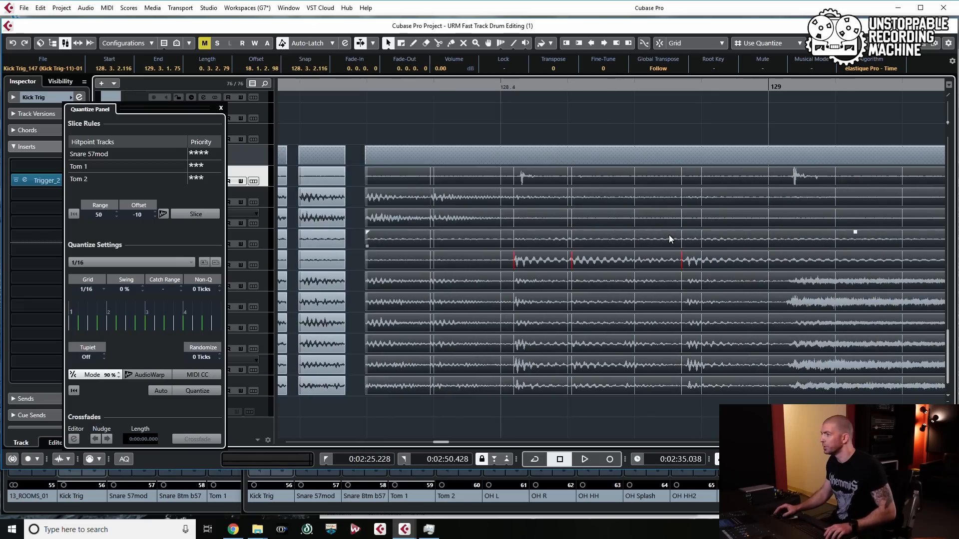
pyautogui.keyDown('alt'); pyautogui.click(528, 265); pyautogui.keyUp('alt')
pyautogui.press('q')
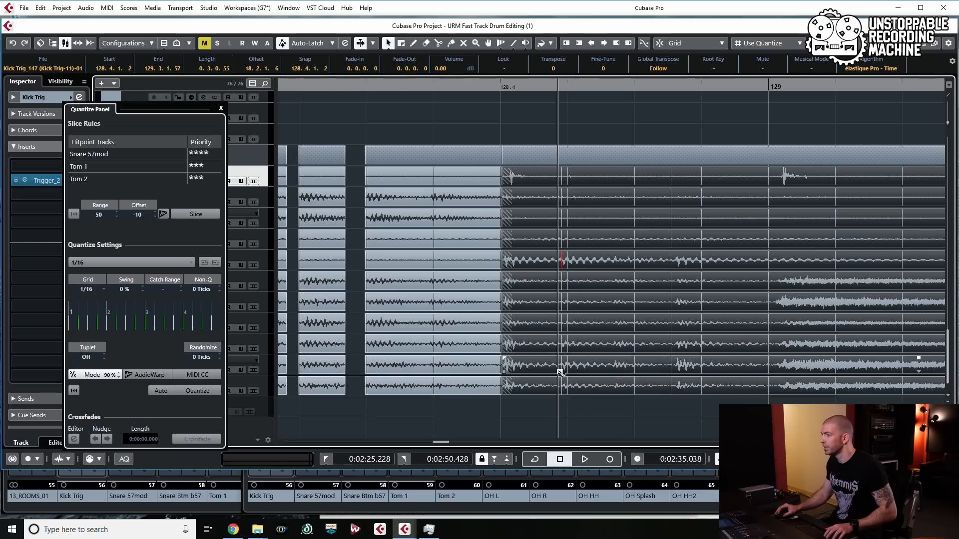
pyautogui.keyDown('alt'); pyautogui.click(579, 371); pyautogui.keyUp('alt')
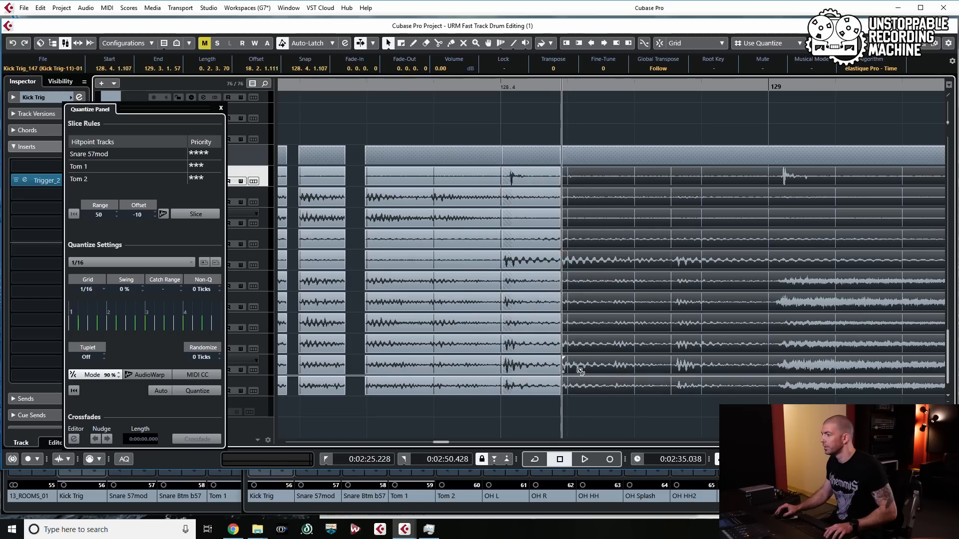
pyautogui.keyDown('alt'); pyautogui.click(614, 371); pyautogui.keyUp('alt')
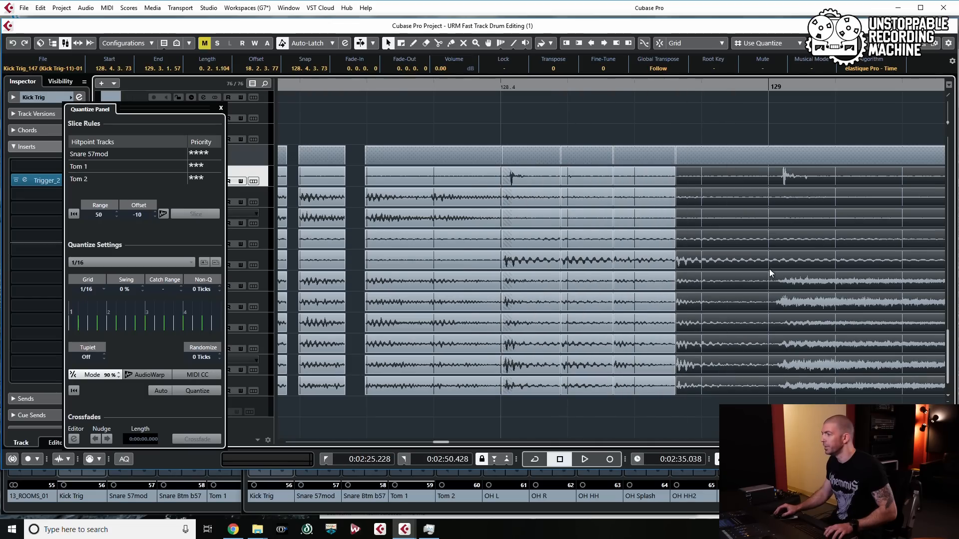
pyautogui.keyDown('shift'); pyautogui.click(534, 367); pyautogui.keyUp('shift')
pyautogui.press('q')
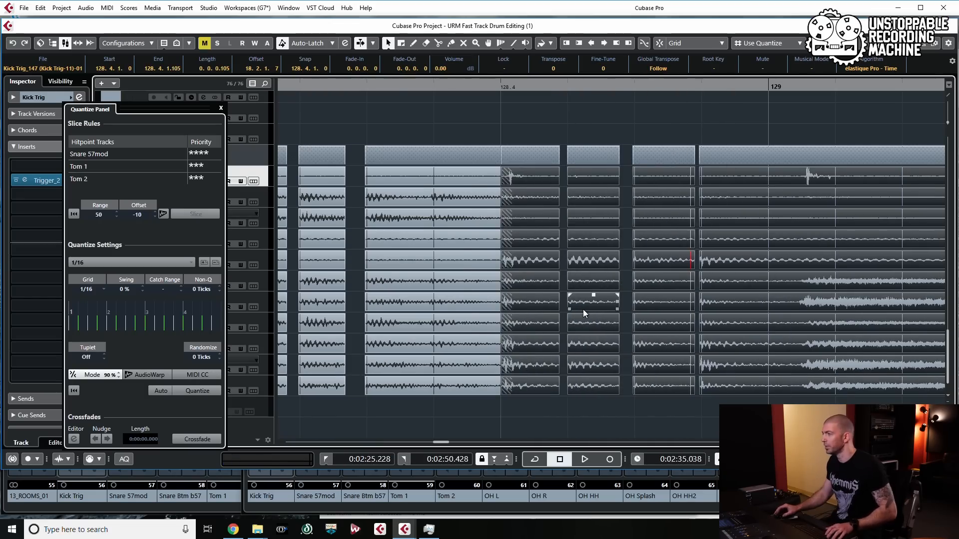
# Split the fill at the closing cymbal hit and align that final slice to the start of bar 129
pyautogui.hscroll(3, 583, 310)
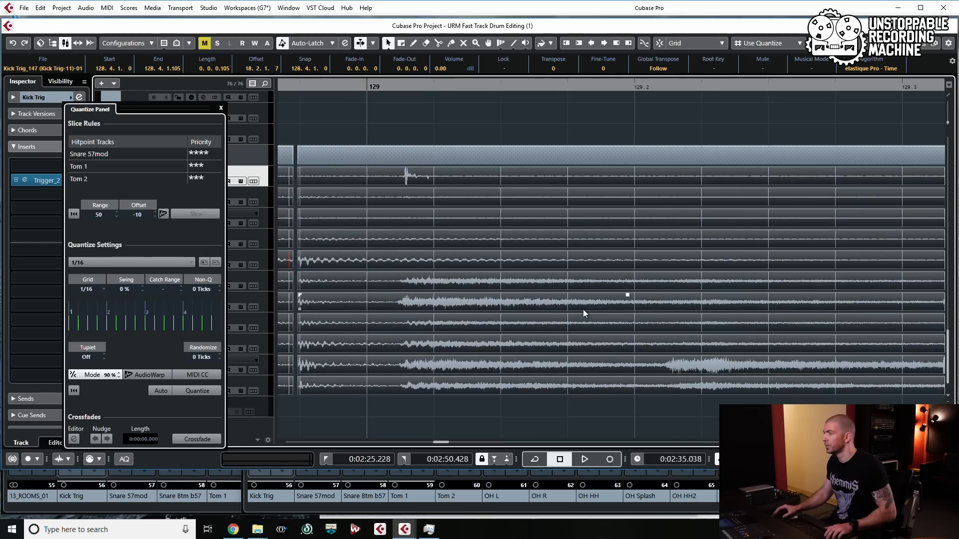
pyautogui.keyDown('alt'); pyautogui.click(401, 303); pyautogui.keyUp('alt')
pyautogui.moveTo(468, 301); pyautogui.dragTo(430, 299)
pyautogui.hotkey('ctrl', 'z')
pyautogui.click(460, 302)
pyautogui.press('g')
pyautogui.press('g')
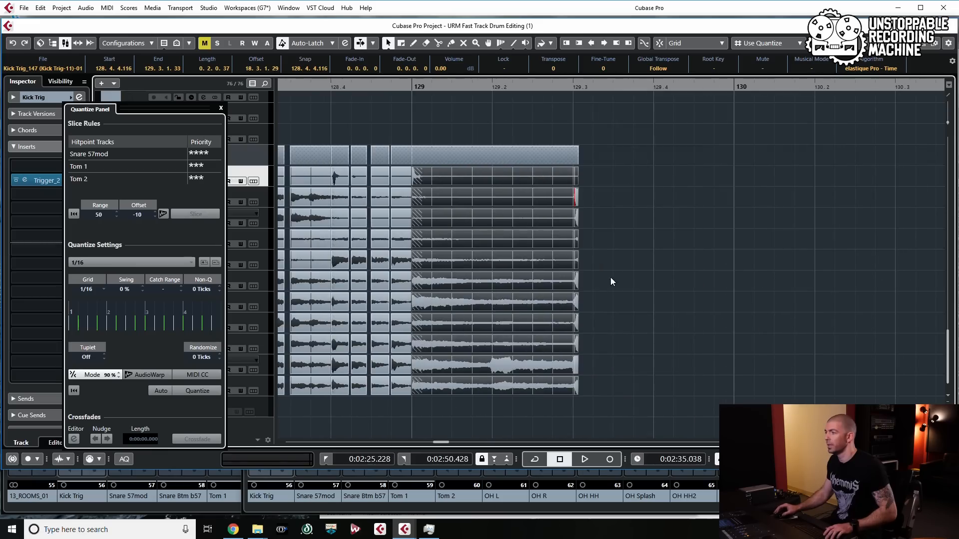
# Trim the end of the final slice to just before 129.3, cutting off the stray hit at its tail
pyautogui.scroll(3, 560, 260)
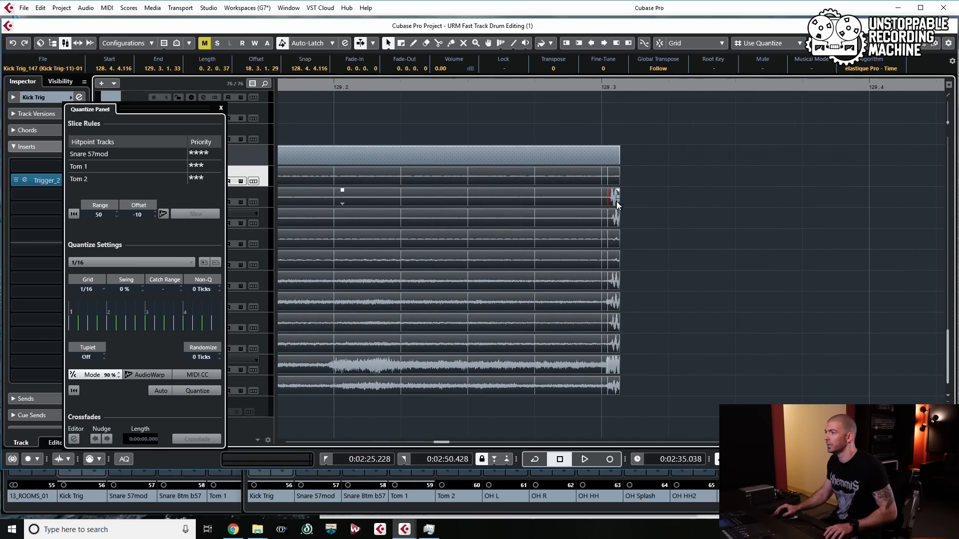
pyautogui.moveTo(619, 200); pyautogui.dragTo(602, 203)
pyautogui.scroll(-3, 599, 203)
pyautogui.scroll(-4, 597, 204)
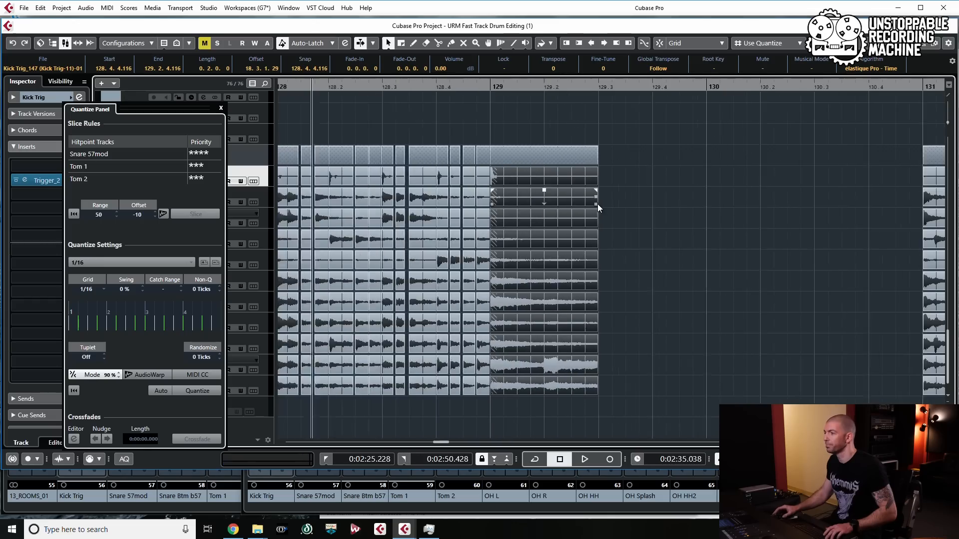
# Play the manually edited fill through bar 128 and past the closing cymbal hit in bar 129
pyautogui.click(298, 118)
pyautogui.press('space')
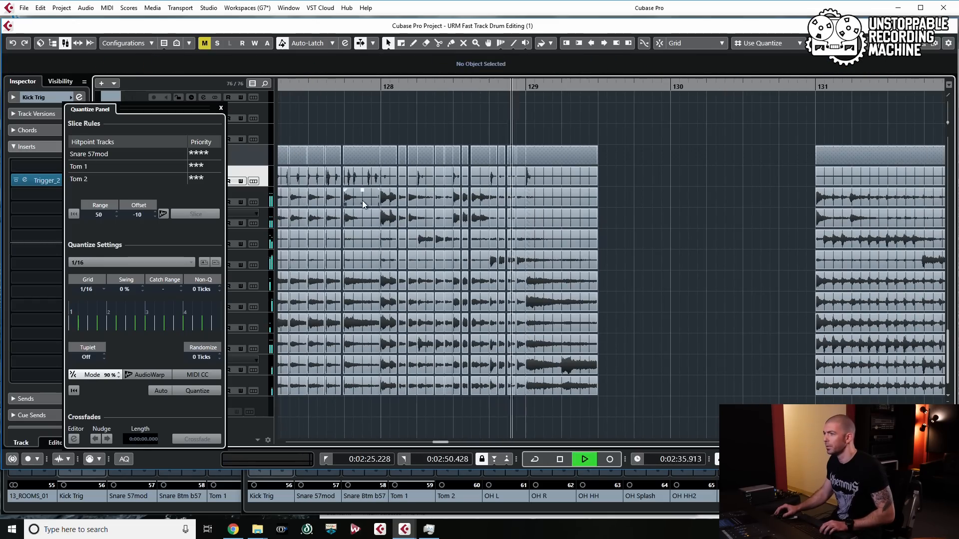
pyautogui.press('space')
# Select all slices of the first section, apply crossfades between them, and play the section from bar 121
pyautogui.scroll(-6, 620, 261)
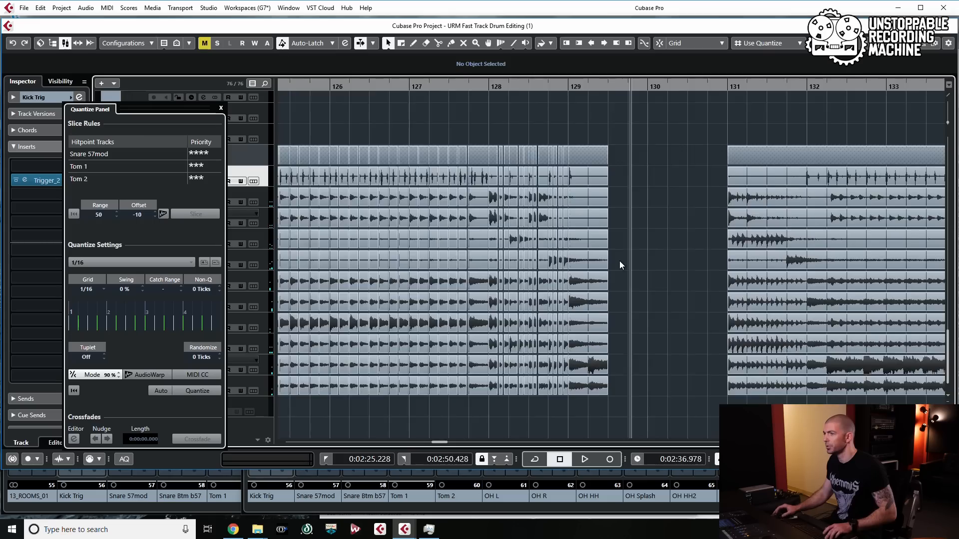
pyautogui.moveTo(349, 298); pyautogui.dragTo(569, 298)
pyautogui.hscroll(3, 569, 298)
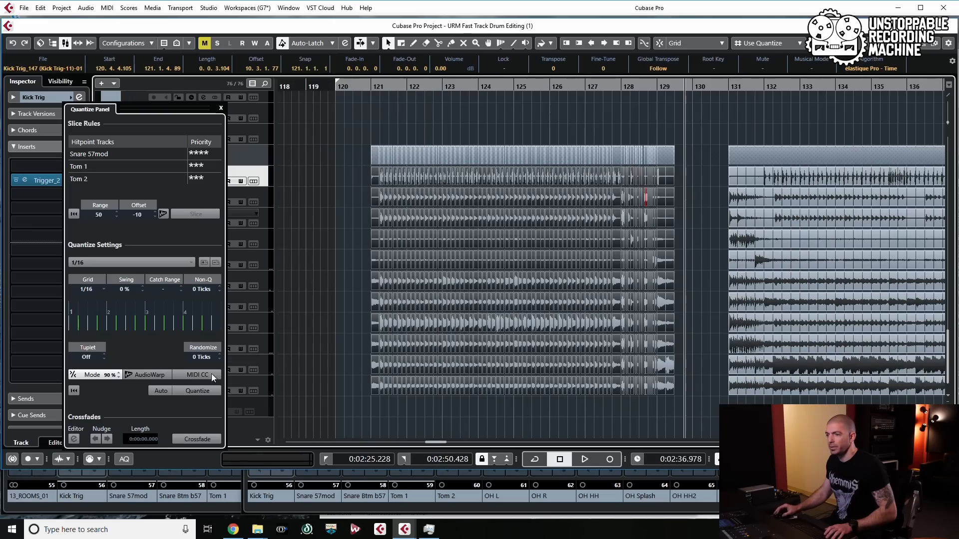
pyautogui.click(198, 439)
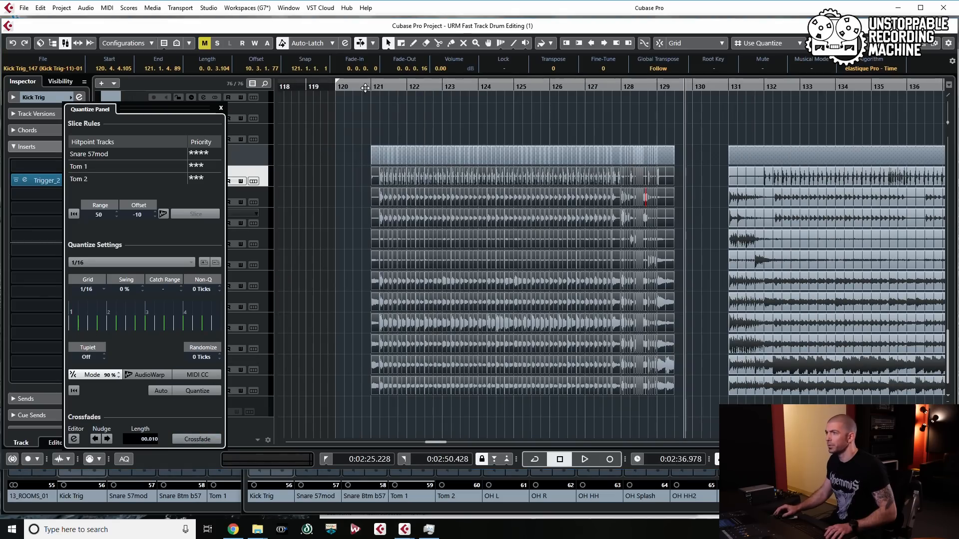
pyautogui.click(368, 245)
pyautogui.press('space')
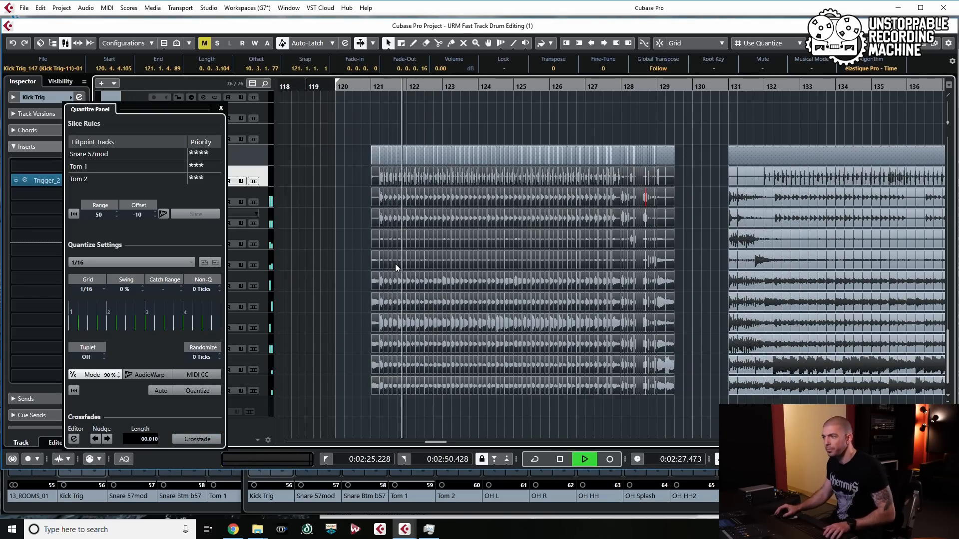
# Play the crossfaded first section through to the end of its closing tom fill in bar 129
pyautogui.keyDown('ctrl'); pyautogui.scroll(5, 394, 264); pyautogui.keyUp('ctrl')
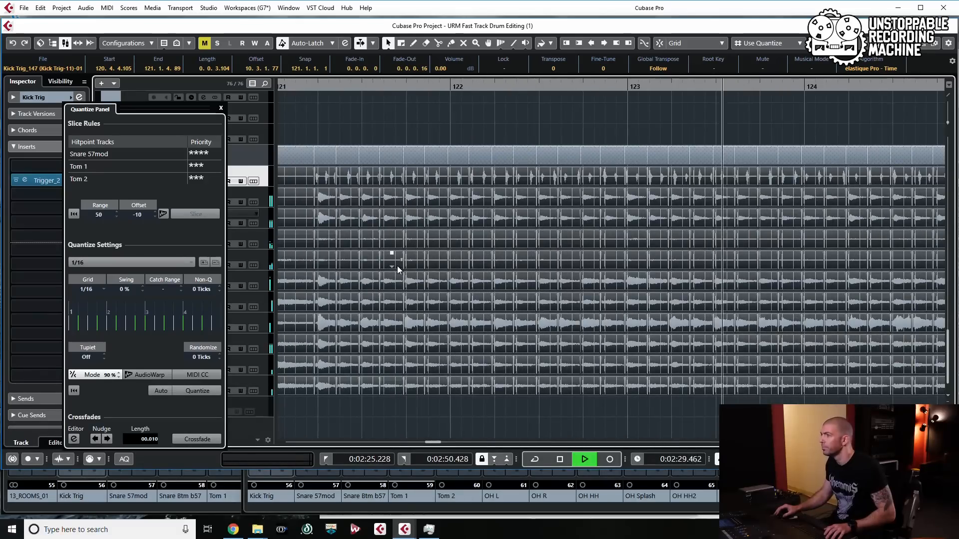
pyautogui.press('f')
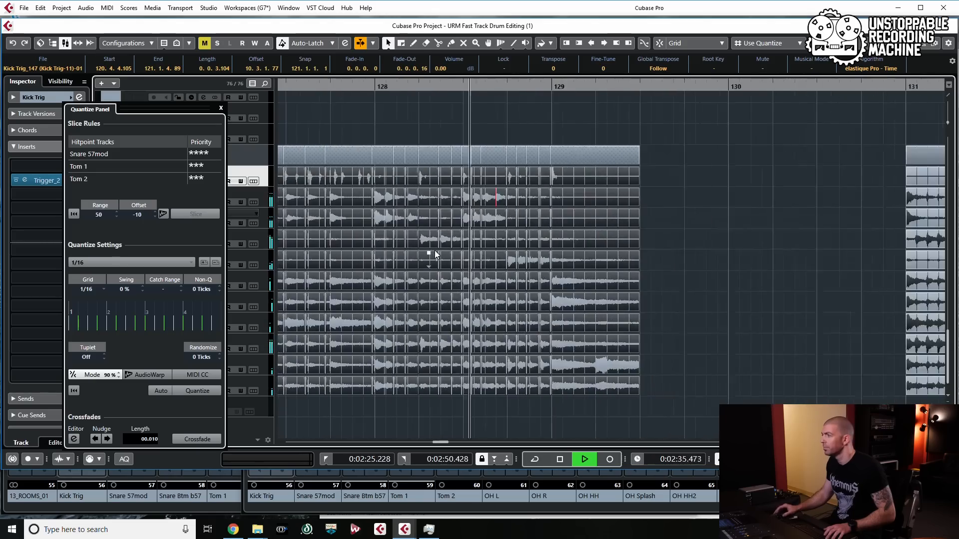
pyautogui.press('space')
pyautogui.hscroll(-11, 472, 224)
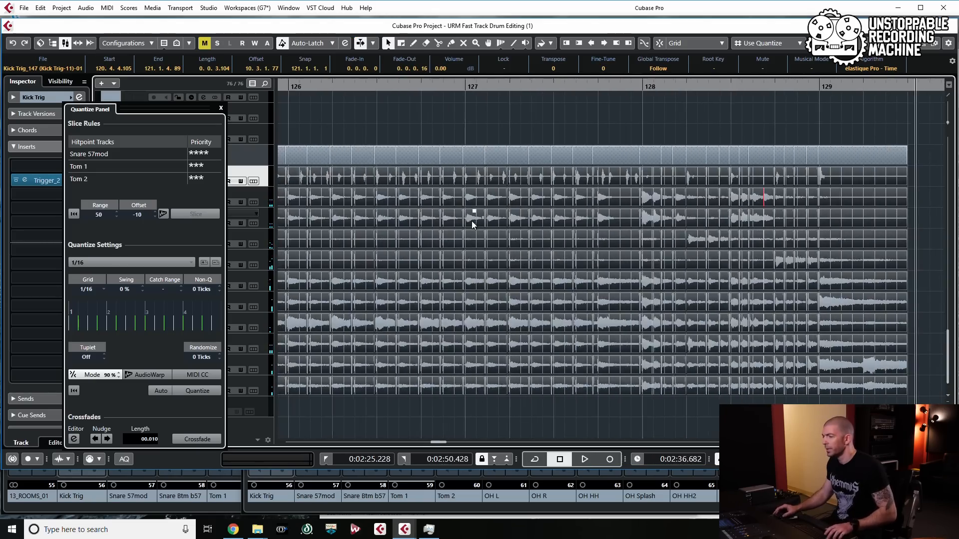
pyautogui.hscroll(-8, 472, 220)
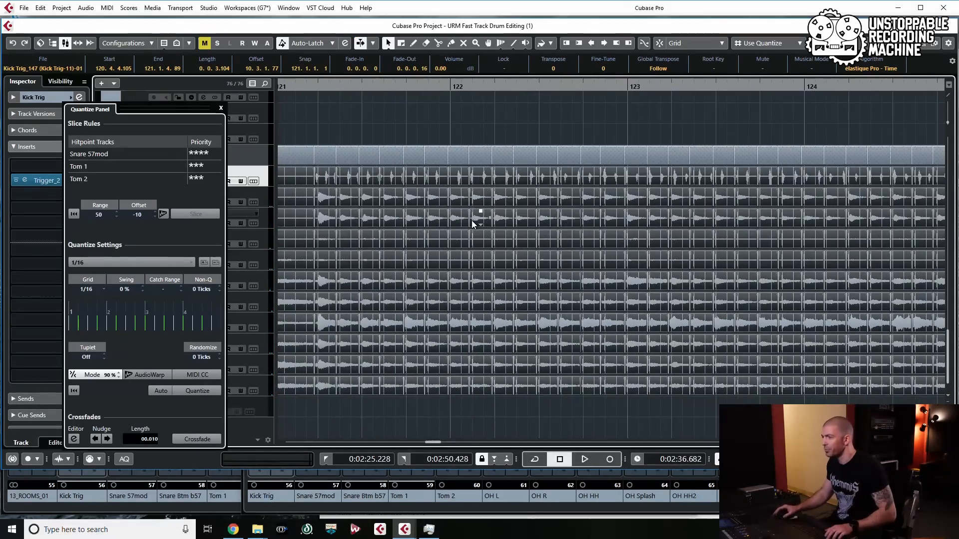
# Replay the first section from just after bar 121 and stop shortly past bar 124 to check the blast timing
pyautogui.keyDown('ctrl'); pyautogui.scroll(-3, 487, 243); pyautogui.keyUp('ctrl')
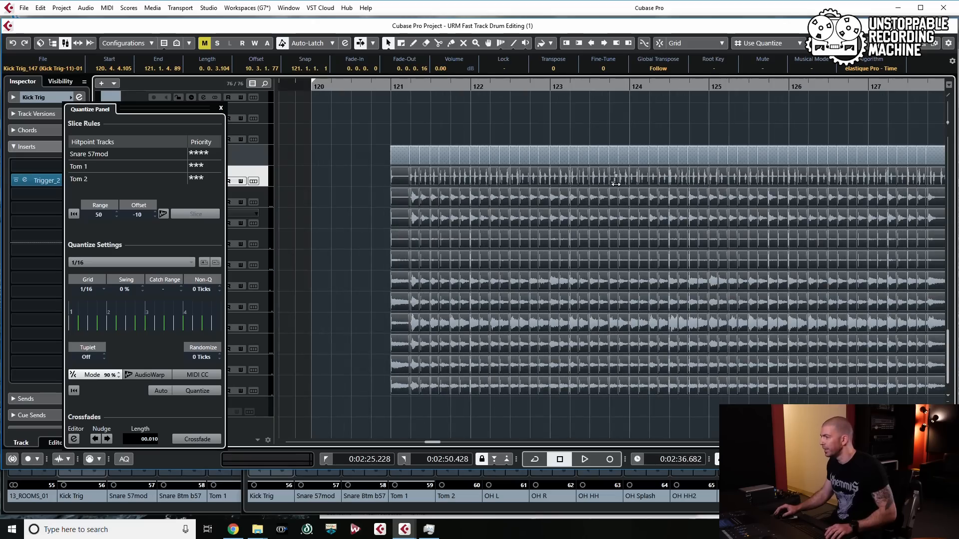
pyautogui.click(400, 86)
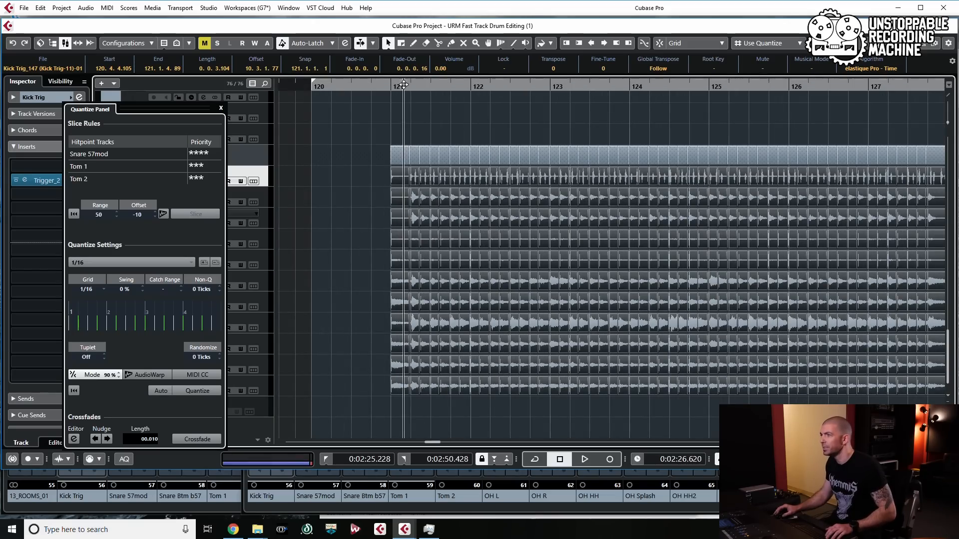
pyautogui.press('space')
pyautogui.scroll(2, 514, 280)
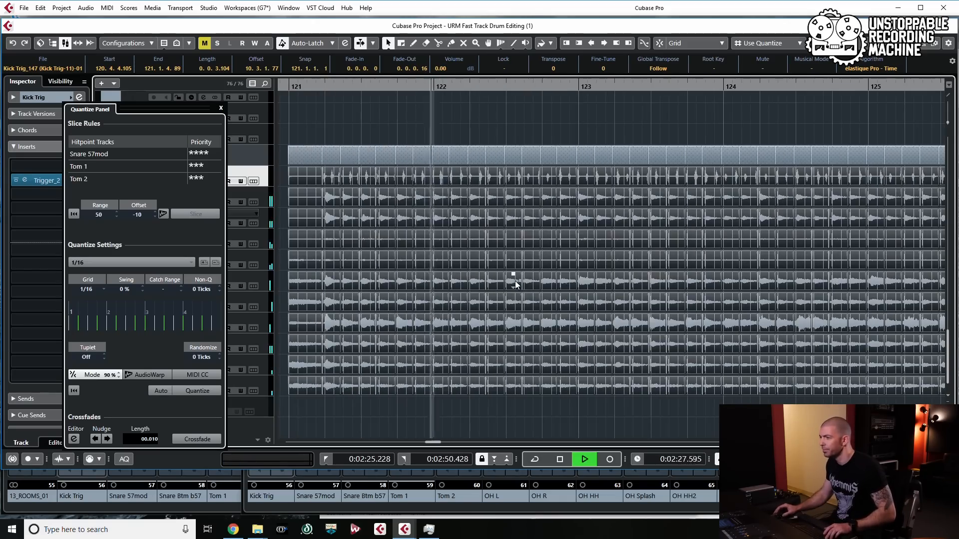
pyautogui.hscroll(3, 513, 268)
pyautogui.hscroll(3, 513, 261)
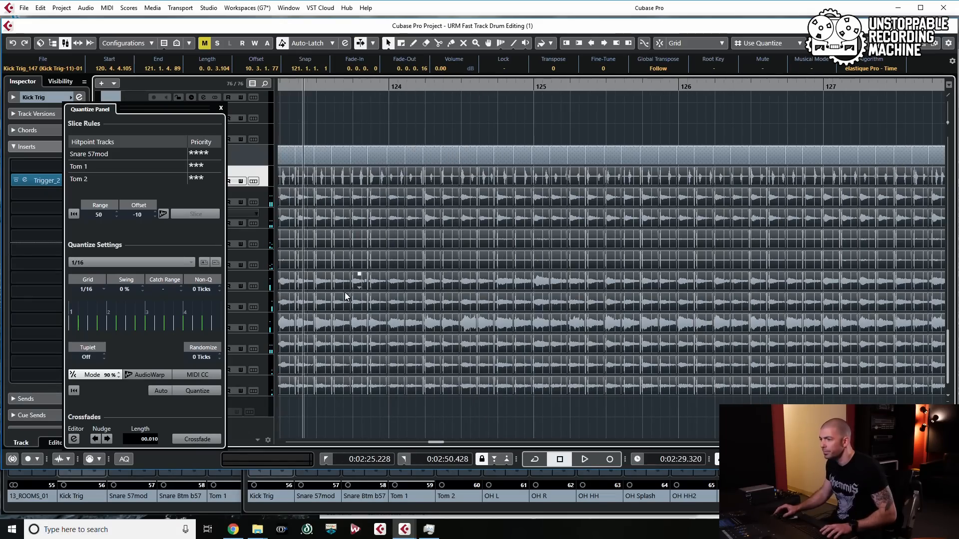
pyautogui.scroll(2, 343, 295)
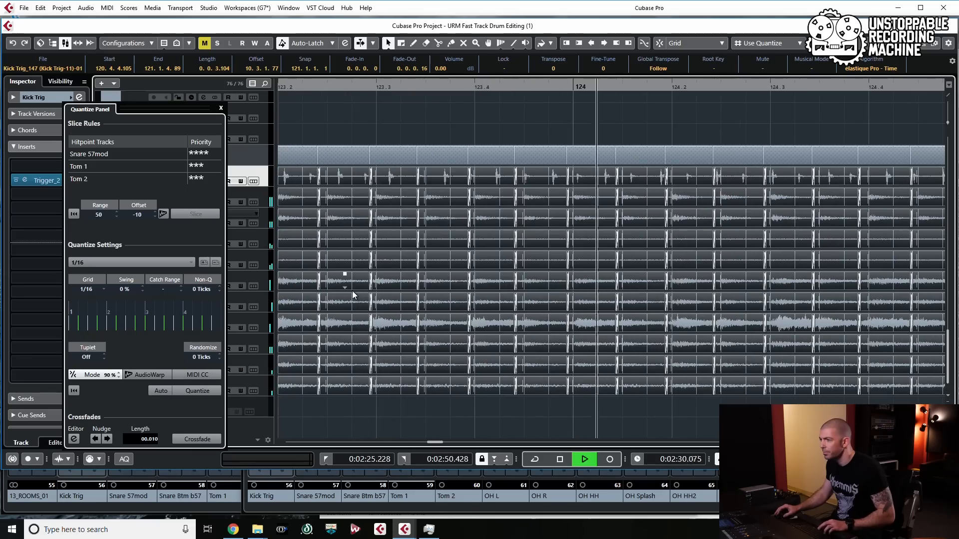
pyautogui.press('space')
# Slip the audio within the slice at bar 124 slightly earlier across all drum tracks to align its hit with the grid
pyautogui.scroll(3, 585, 335)
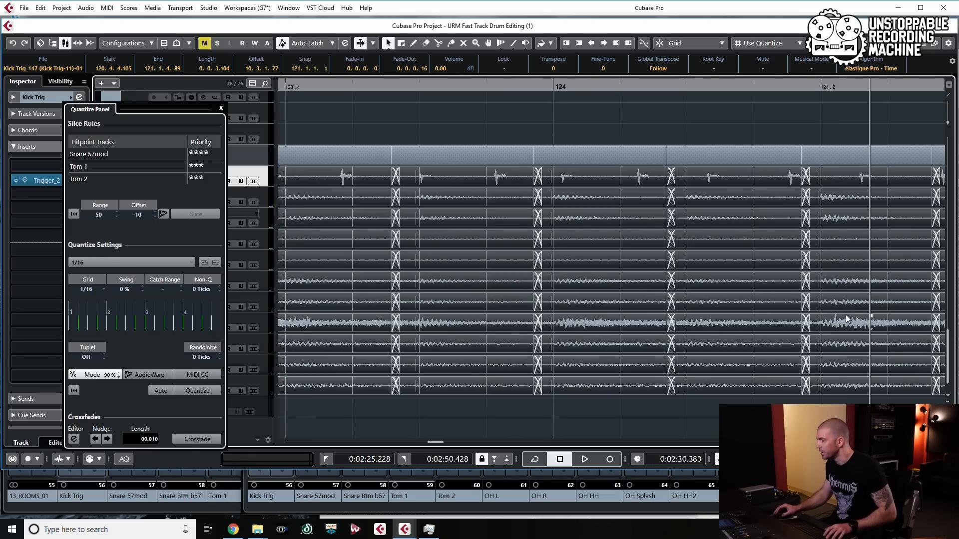
pyautogui.click(573, 322)
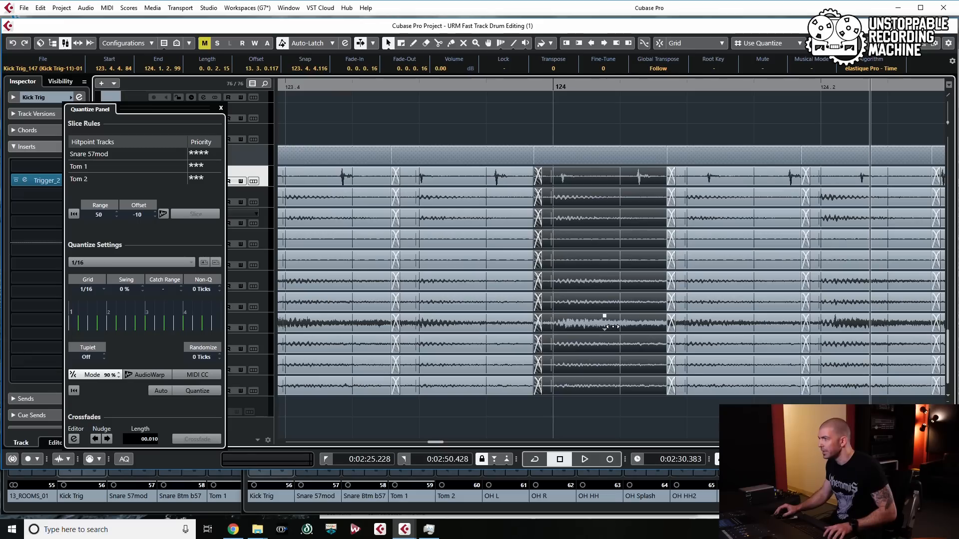
pyautogui.moveTo(612, 326); pyautogui.dragTo(608, 327)
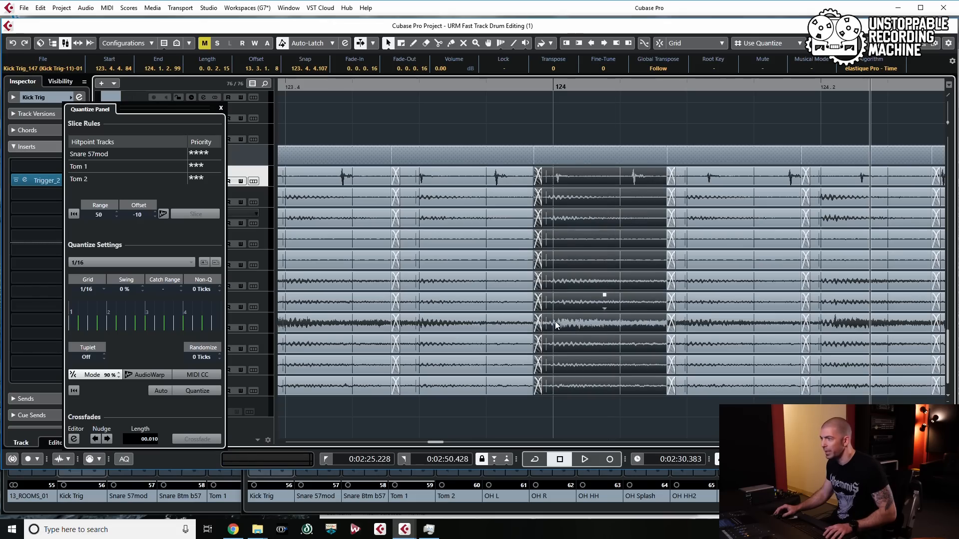
pyautogui.scroll(-4, 592, 328)
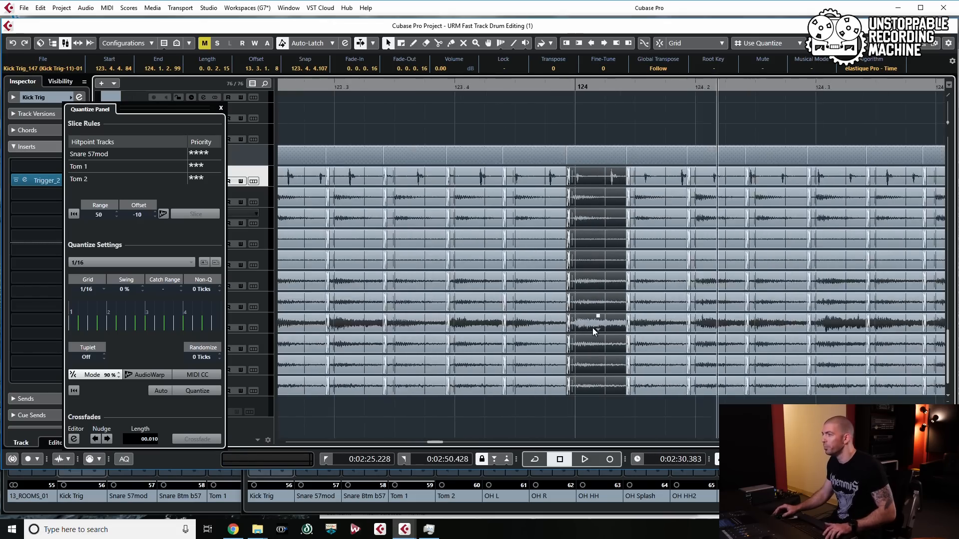
pyautogui.scroll(-1, 593, 330)
pyautogui.scroll(-1, 515, 211)
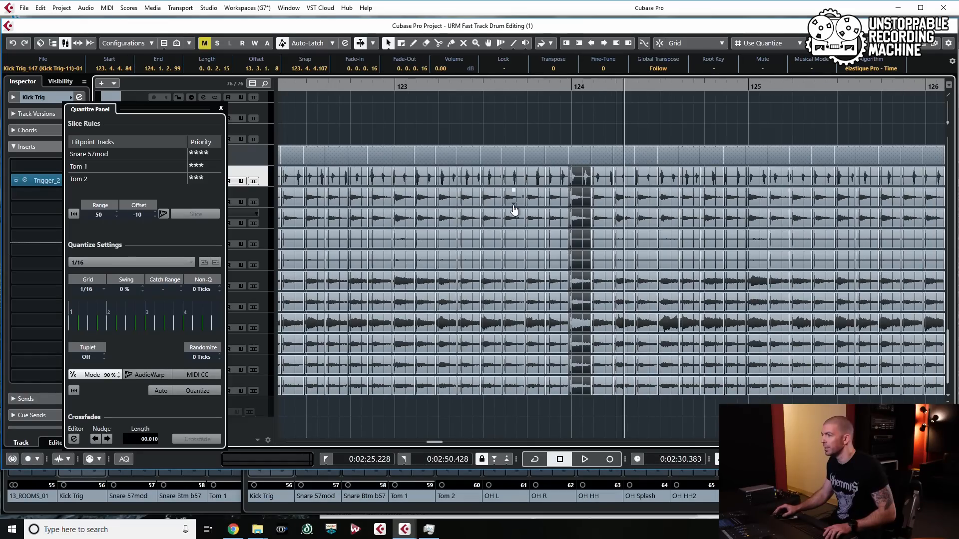
# Play from bar 123 through the adjusted slice at bar 124
pyautogui.click(407, 87)
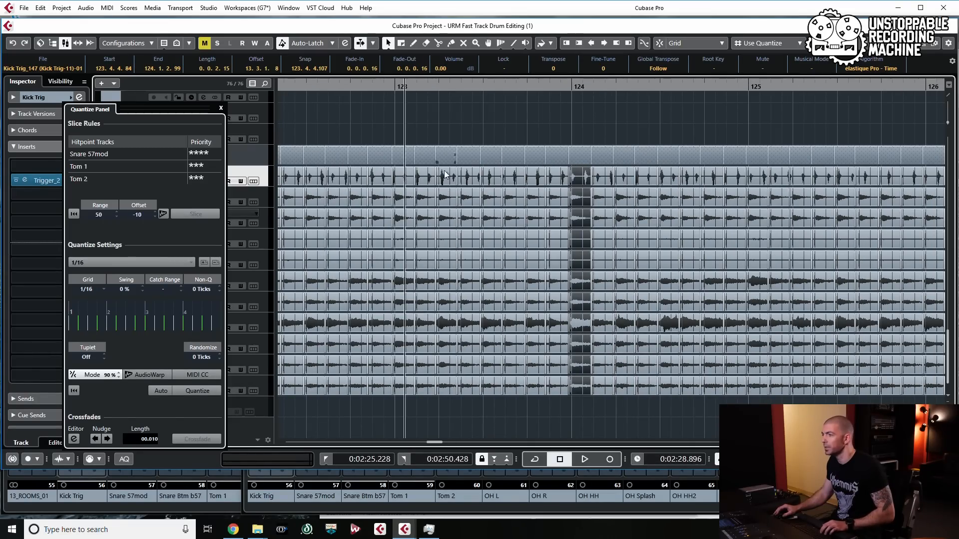
pyautogui.press('space')
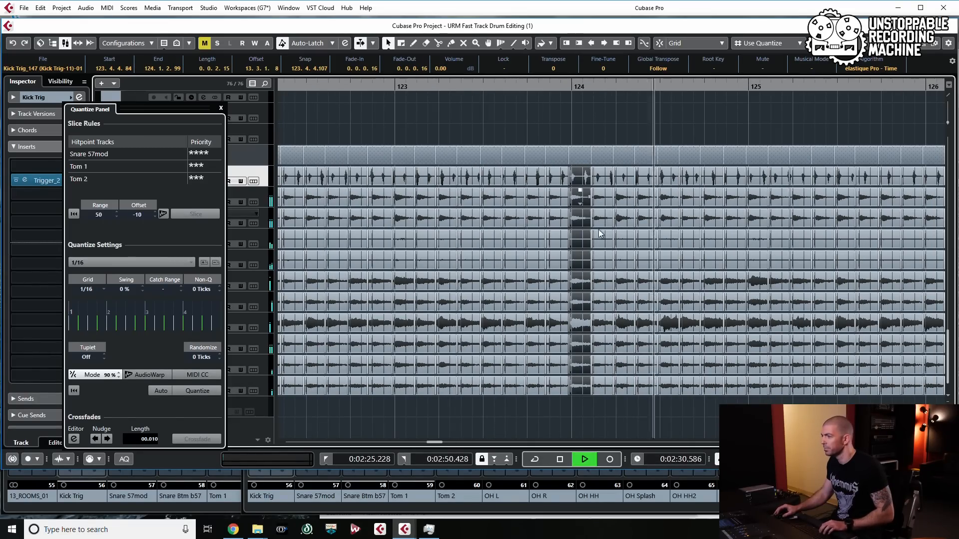
pyautogui.press('space')
pyautogui.scroll(-3, 622, 244)
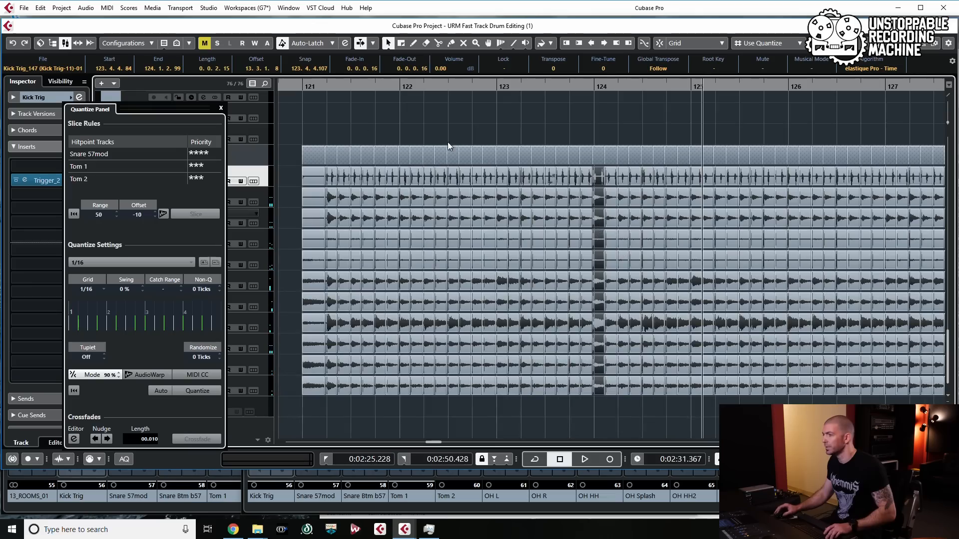
# Play the whole first section from bar 121 through its closing fill in bars 128 and 129
pyautogui.click(316, 130)
pyautogui.press('space')
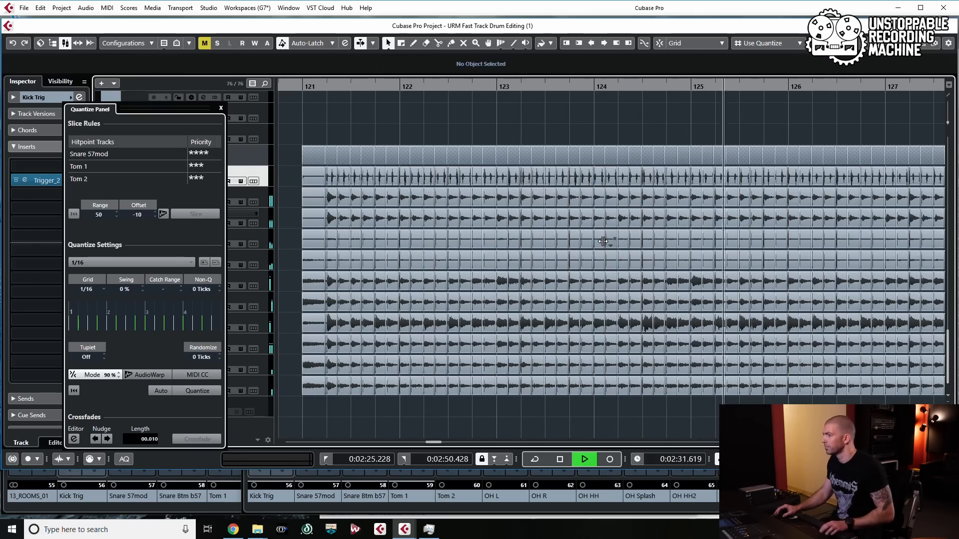
pyautogui.press('f')
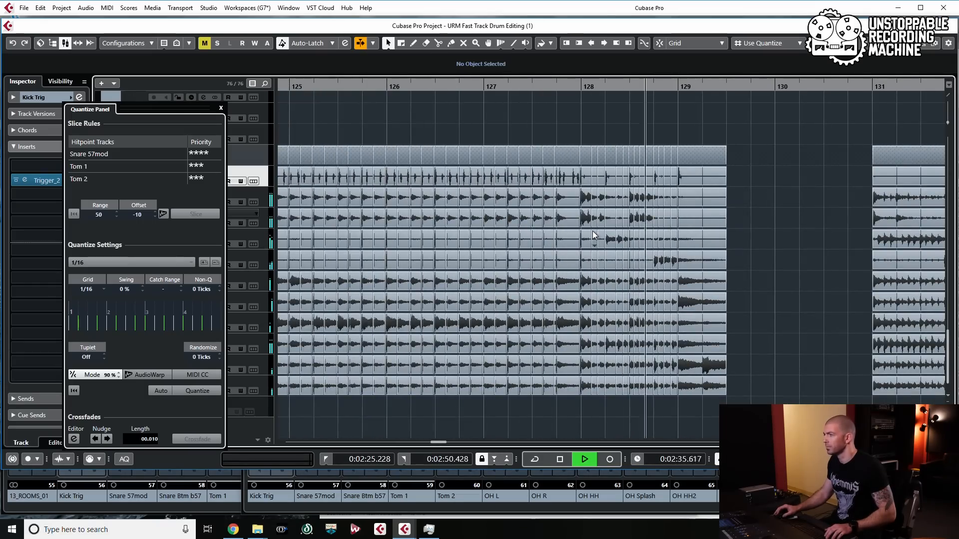
pyautogui.press('space')
pyautogui.scroll(-5, 614, 237)
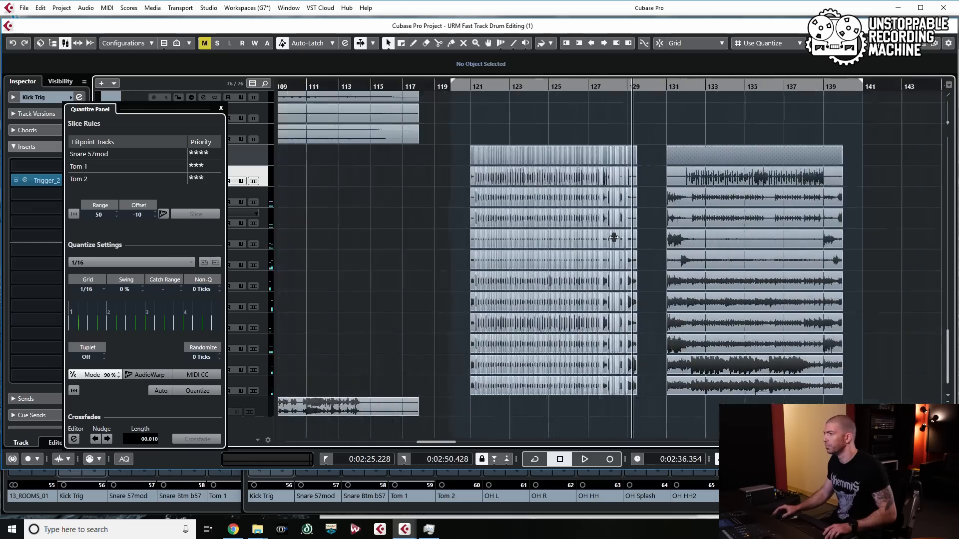
# Bounce all slices of the first section into continuous audio replacing the originals, and close the Quantize Panel
pyautogui.moveTo(649, 167); pyautogui.dragTo(438, 271)
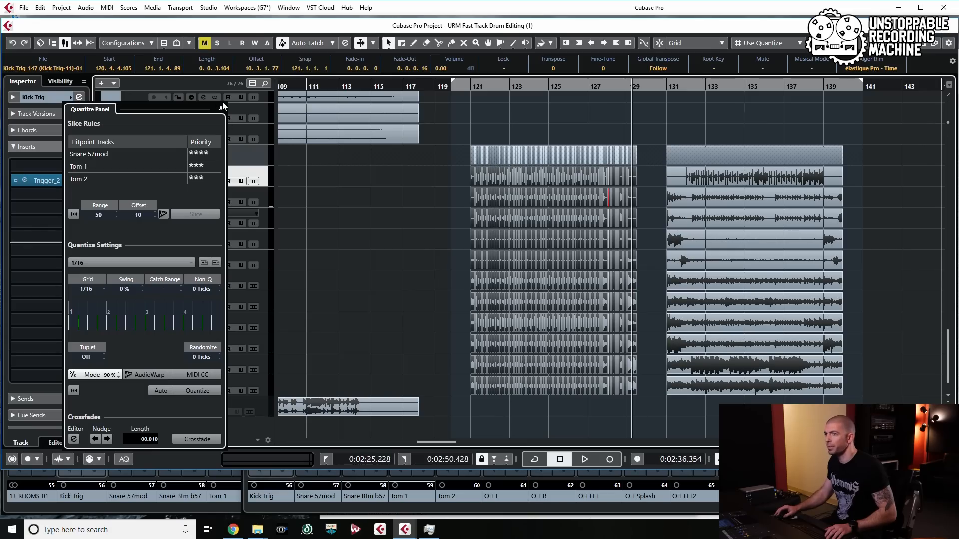
pyautogui.hotkey('ctrl', 'b')
pyautogui.press('Return')
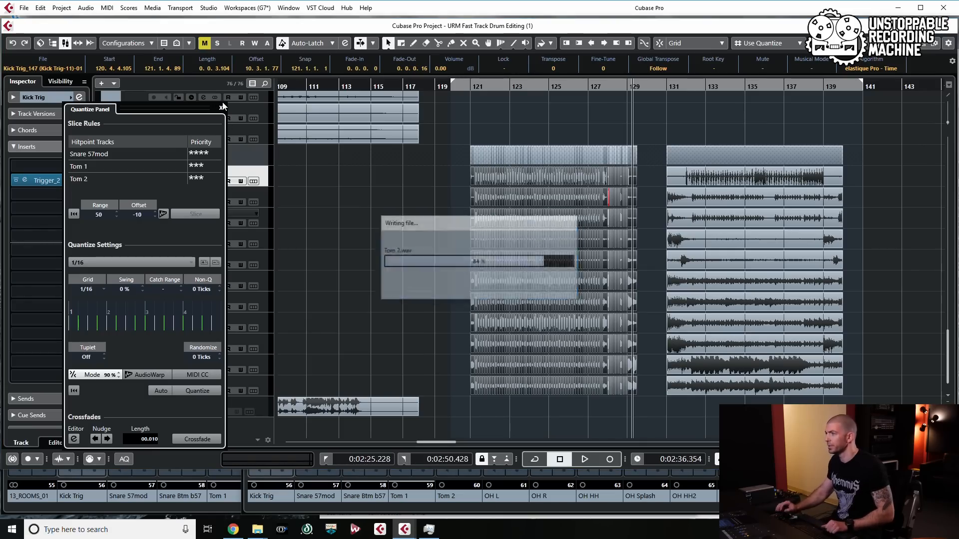
pyautogui.click(222, 108)
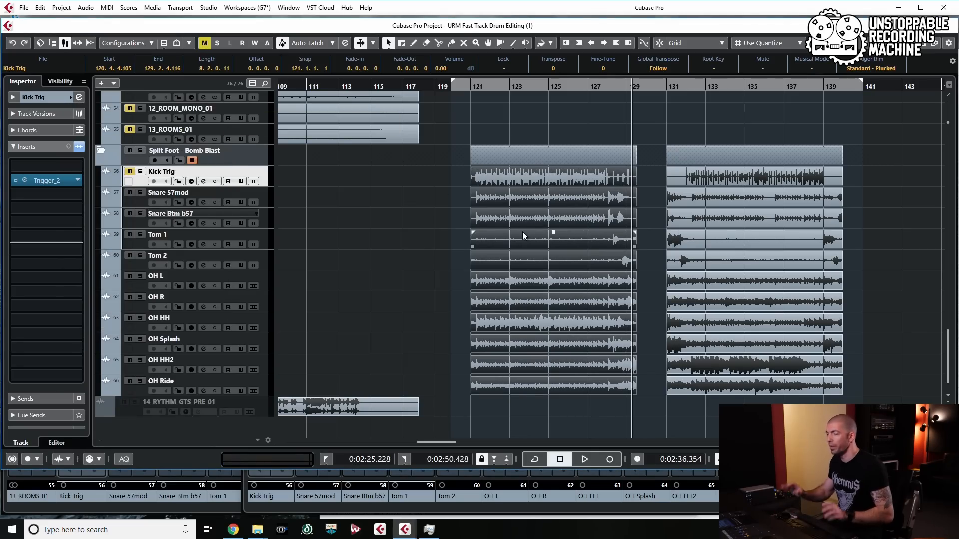
# Play the second drum section from just before bar 131 to bar 136, following its tom intro and blast pattern
pyautogui.click(734, 236)
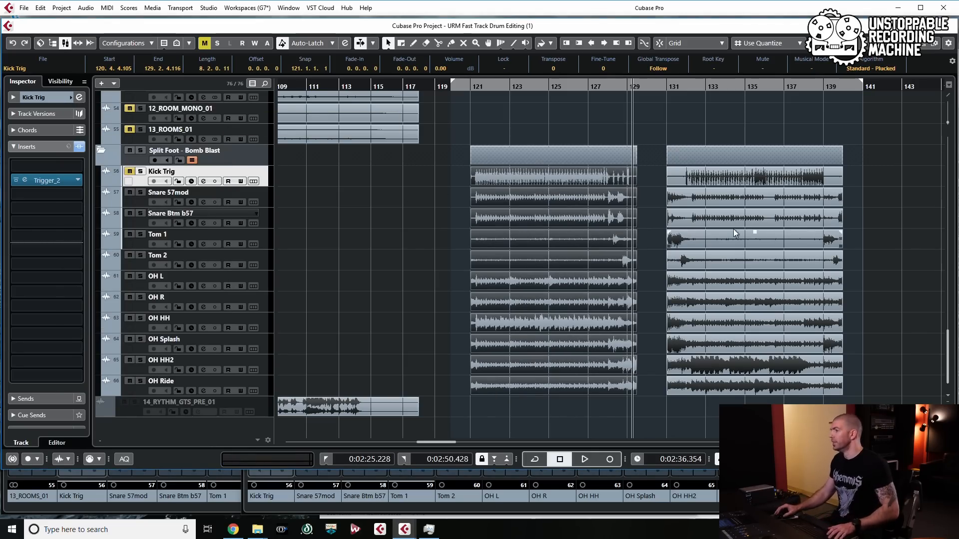
pyautogui.hscroll(5, 679, 244)
pyautogui.keyDown('ctrl'); pyautogui.scroll(5, 493, 236); pyautogui.keyUp('ctrl')
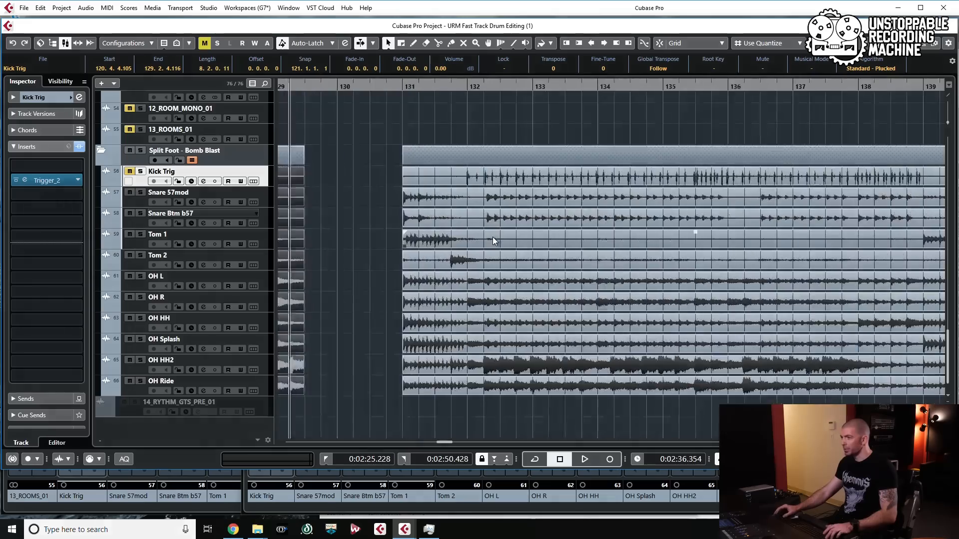
pyautogui.click(483, 198)
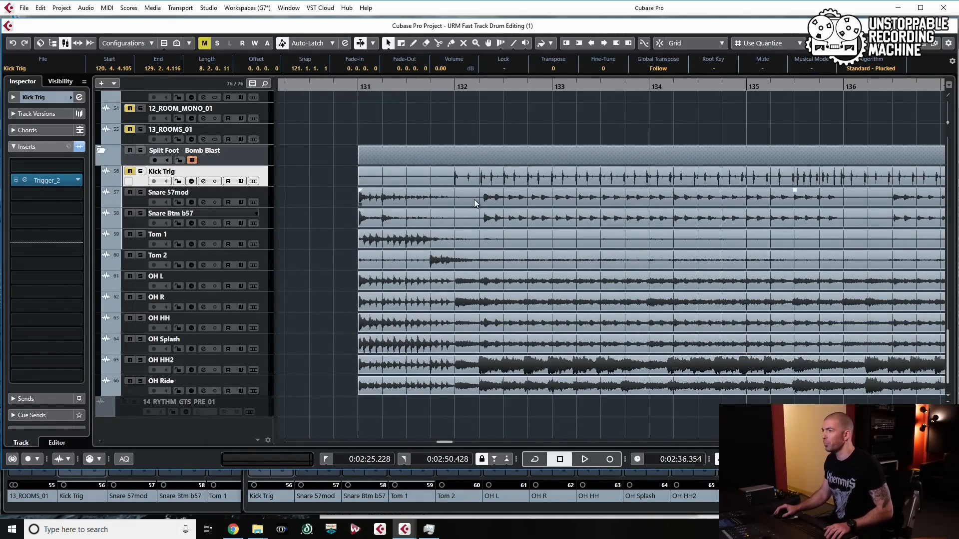
pyautogui.click(448, 222)
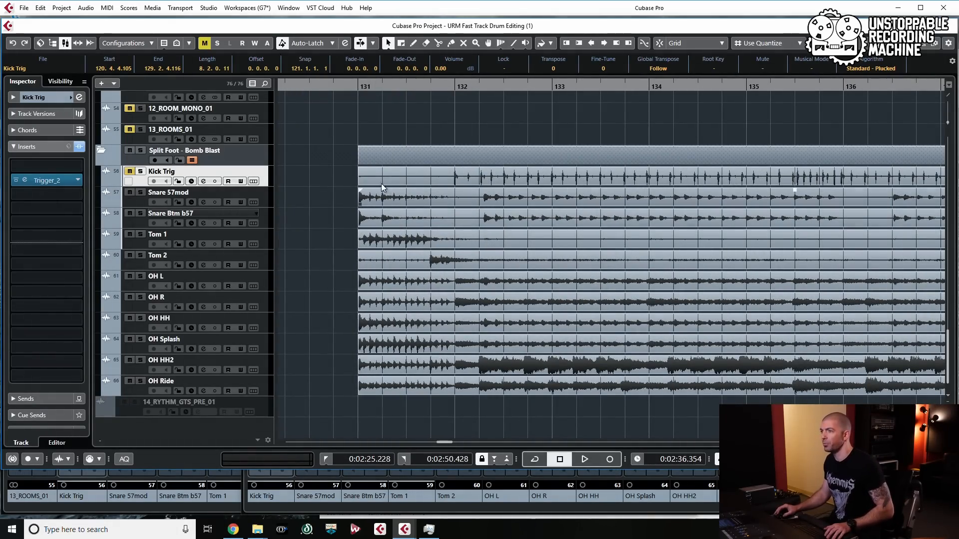
pyautogui.click(341, 129)
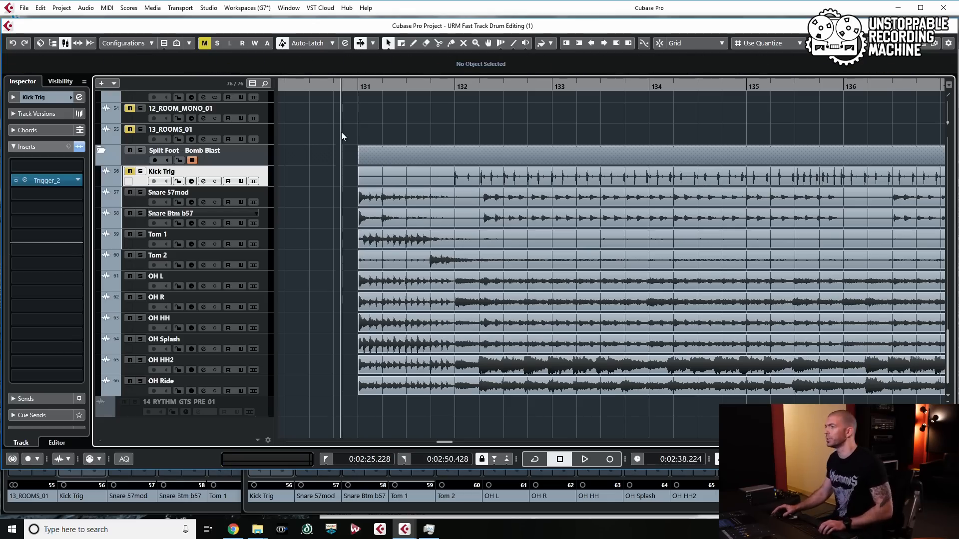
pyautogui.press('space')
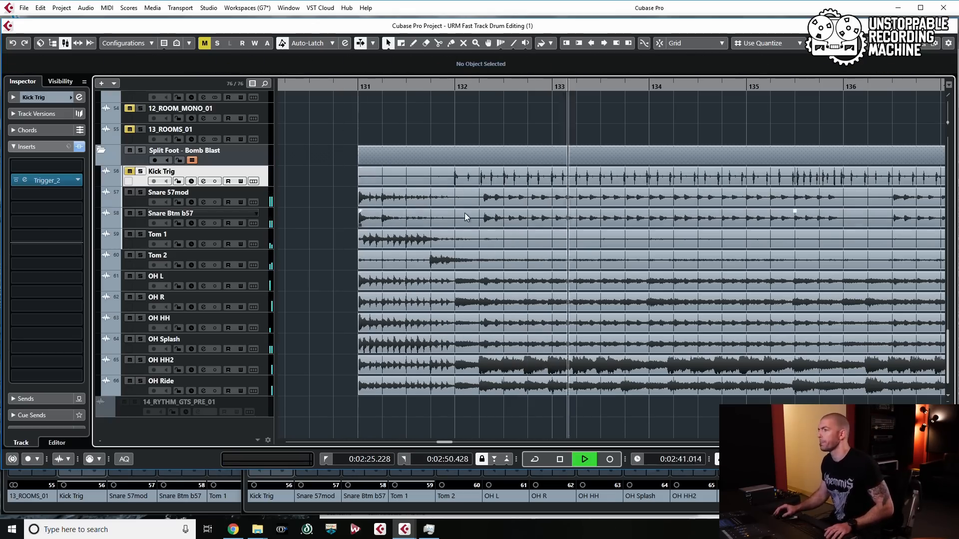
pyautogui.press('f')
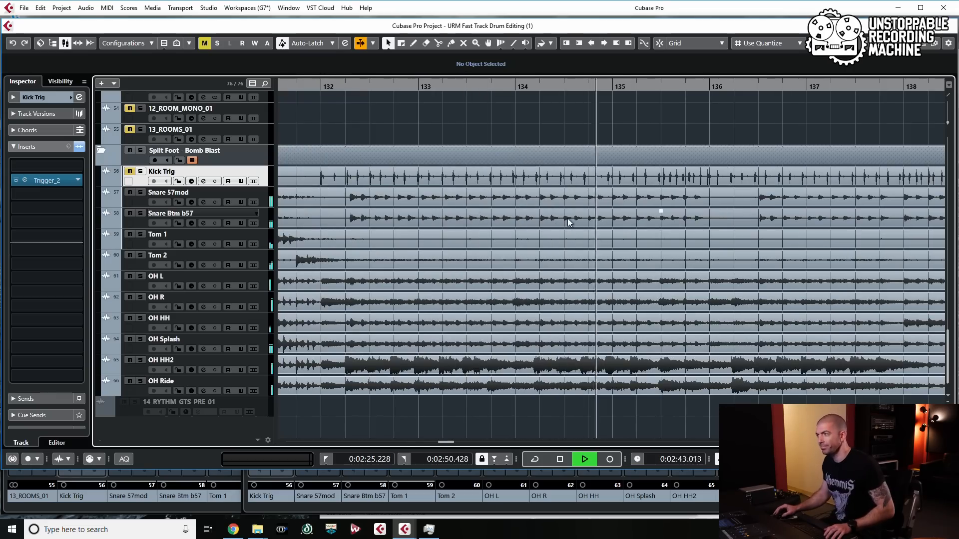
pyautogui.press('space')
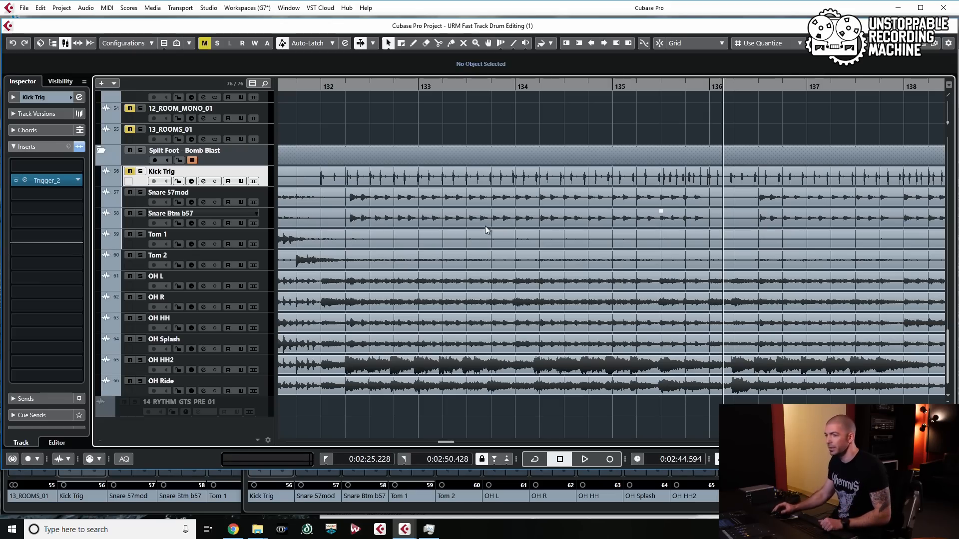
# Move the OH HH2 track directly below Tom 2, above OH L
pyautogui.click(185, 362)
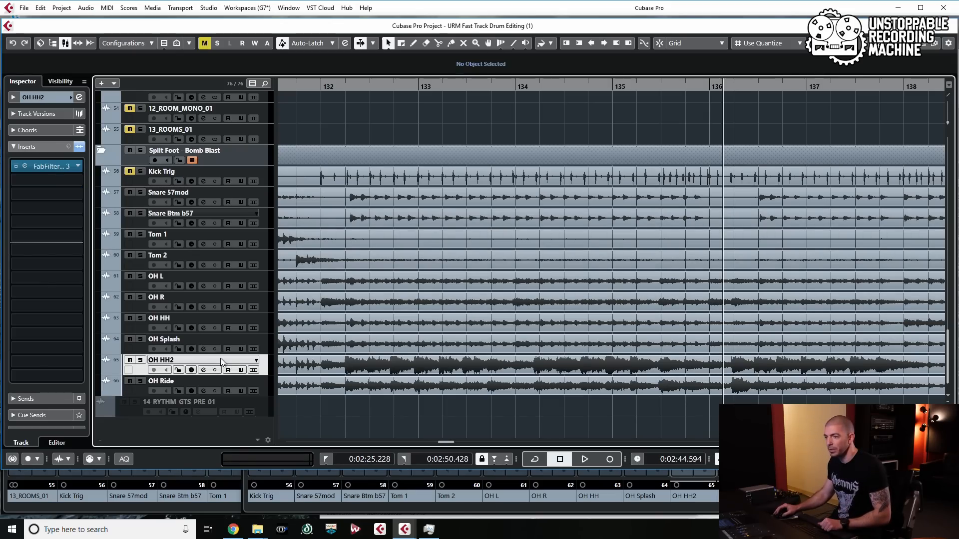
pyautogui.moveTo(211, 358); pyautogui.dragTo(214, 286)
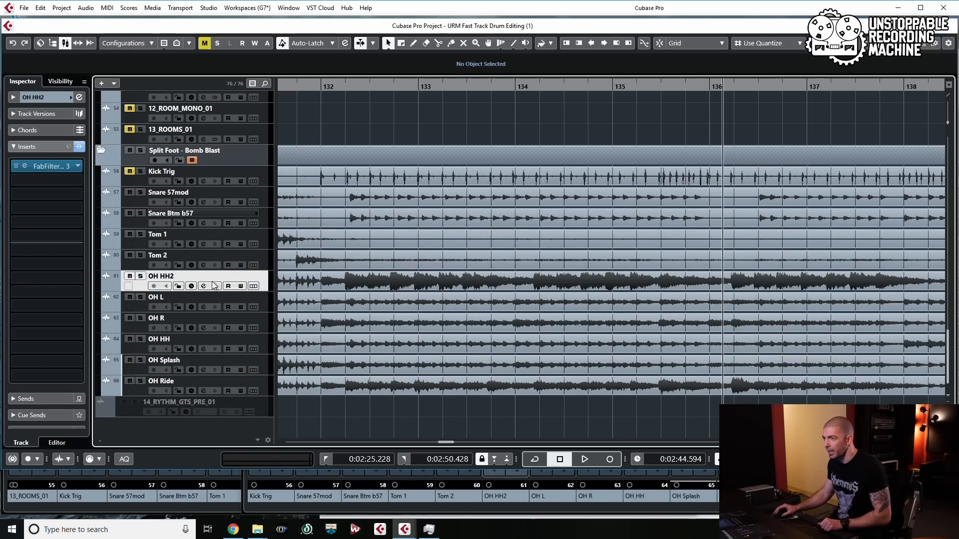
pyautogui.scroll(5, 420, 312)
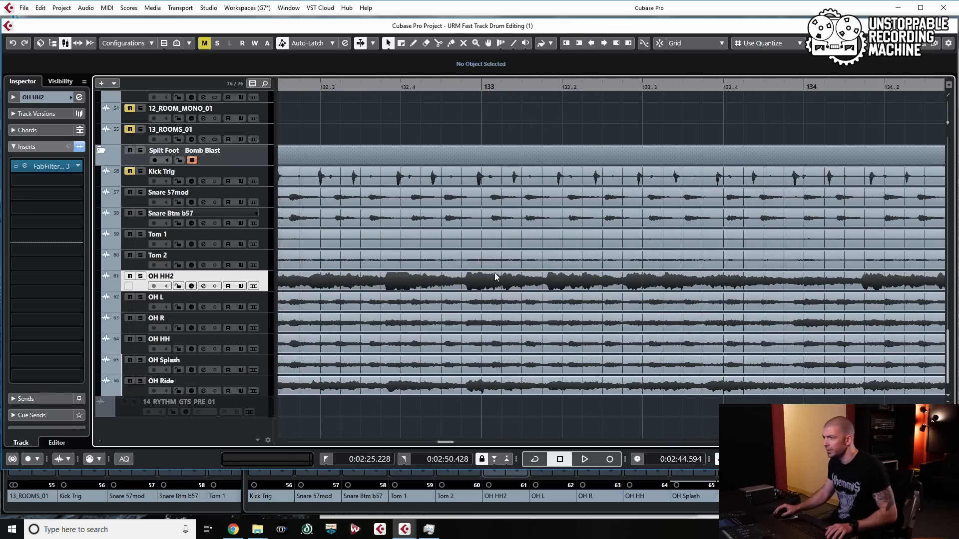
# Play the second drum section from just before bar 132 to past bar 135
pyautogui.scroll(-4, 495, 273)
pyautogui.click(350, 136)
pyautogui.press('space')
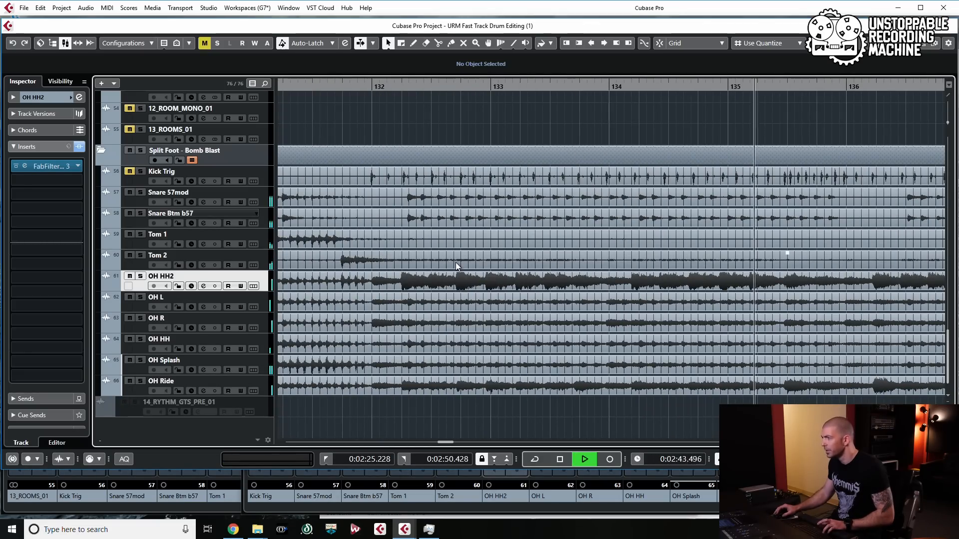
pyautogui.press('space')
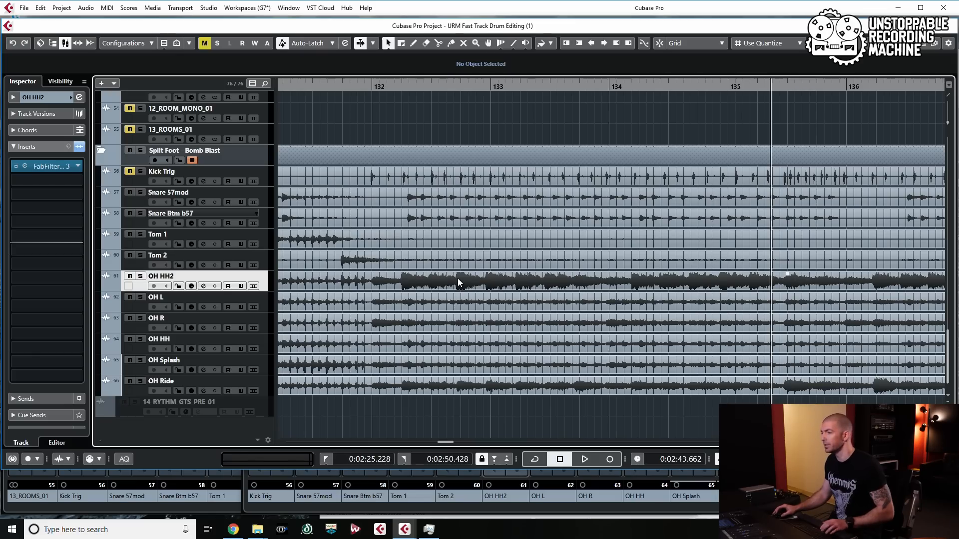
# Slice the whole second section at the Snare 57mod, Tom 1 and Tom 2 hitpoints, with snare priority at four stars, range 50 and offset -10
pyautogui.press('g')
pyautogui.press('g')
pyautogui.press('g')
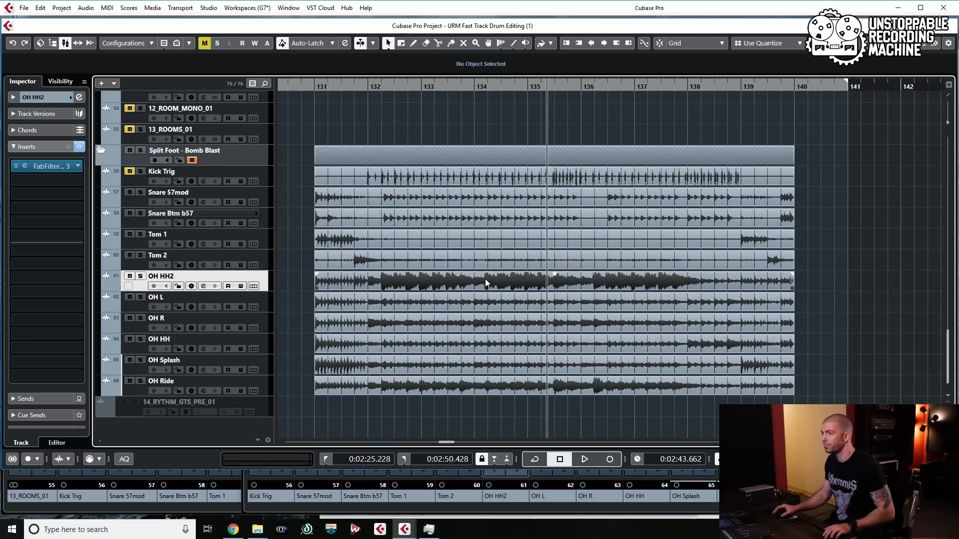
pyautogui.click(397, 226)
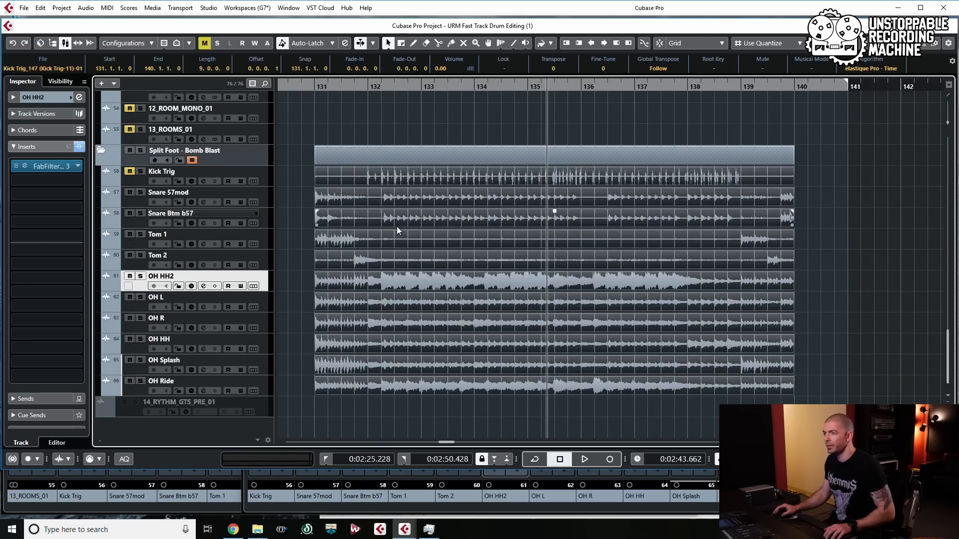
pyautogui.hotkey('alt', 'q')
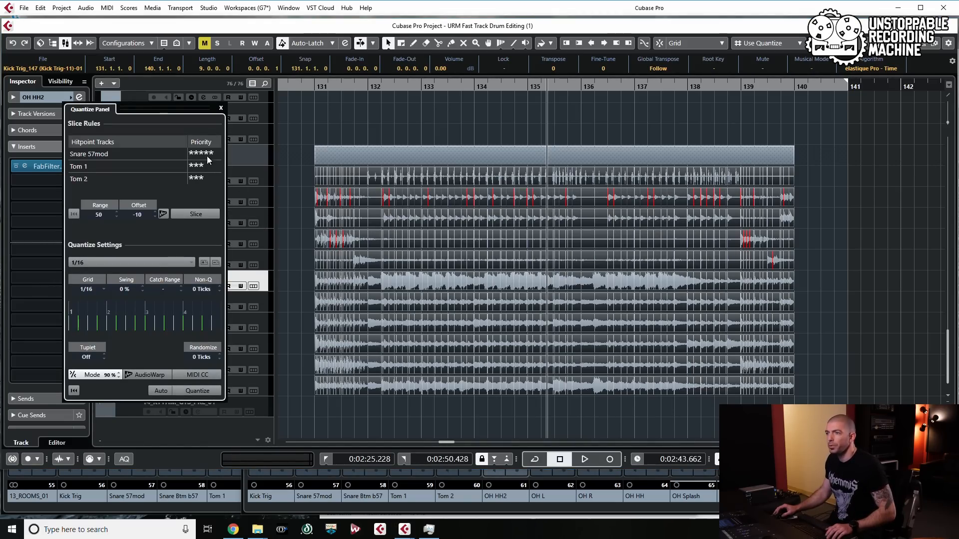
pyautogui.click(196, 214)
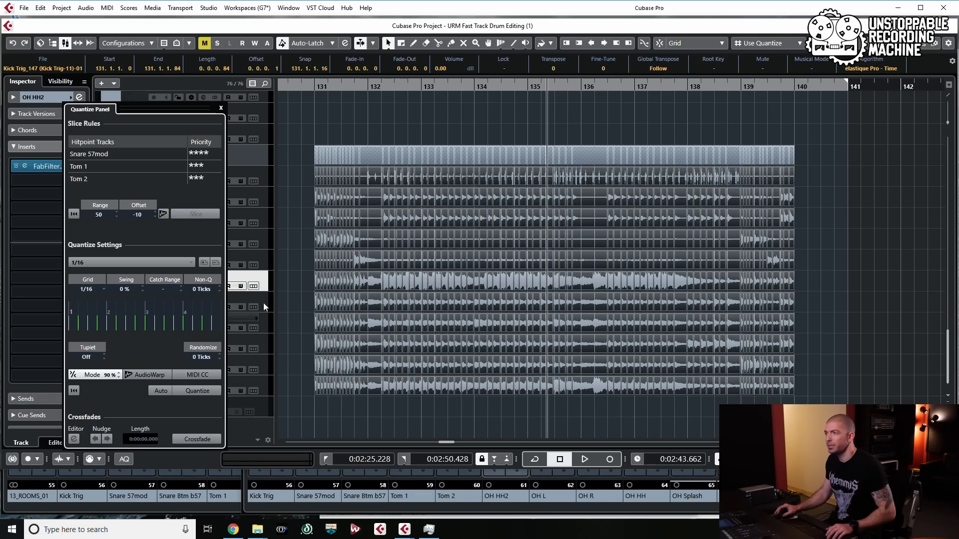
# Examine the new slice points between bars 131 and 134 against the kick, snare, tom and cymbal hits
pyautogui.scroll(1, 357, 320)
pyautogui.scroll(4, 356, 319)
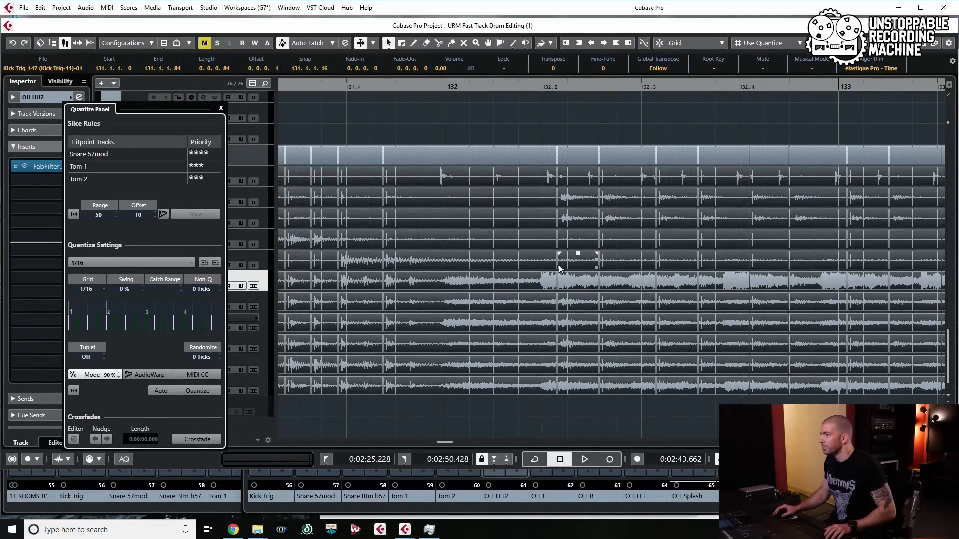
pyautogui.hscroll(1, 559, 265)
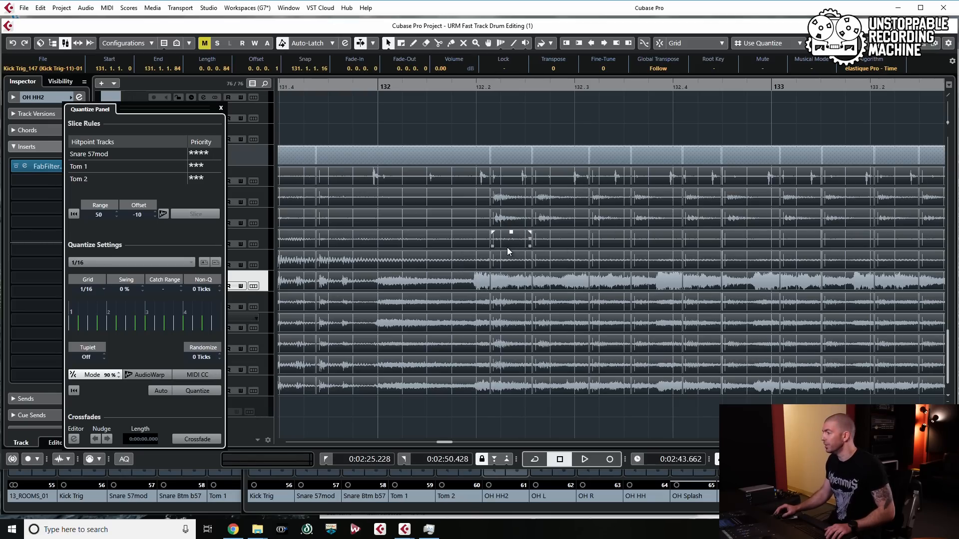
pyautogui.hscroll(3, 466, 268)
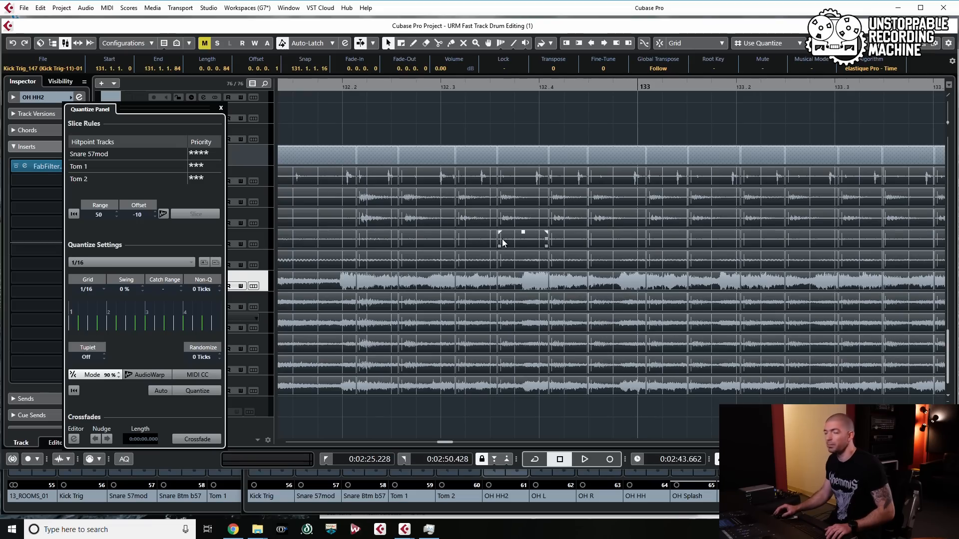
pyautogui.scroll(-3, 502, 228)
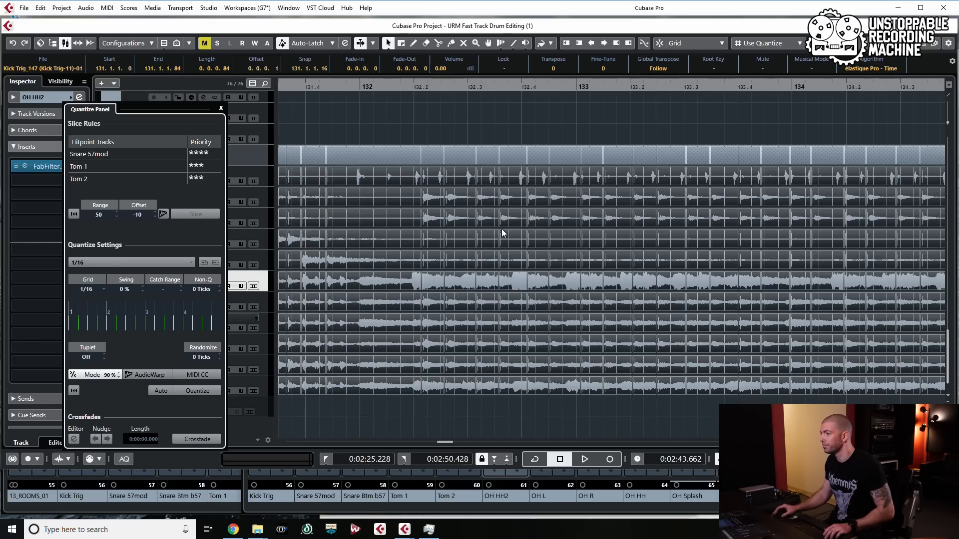
pyautogui.hscroll(-2, 501, 228)
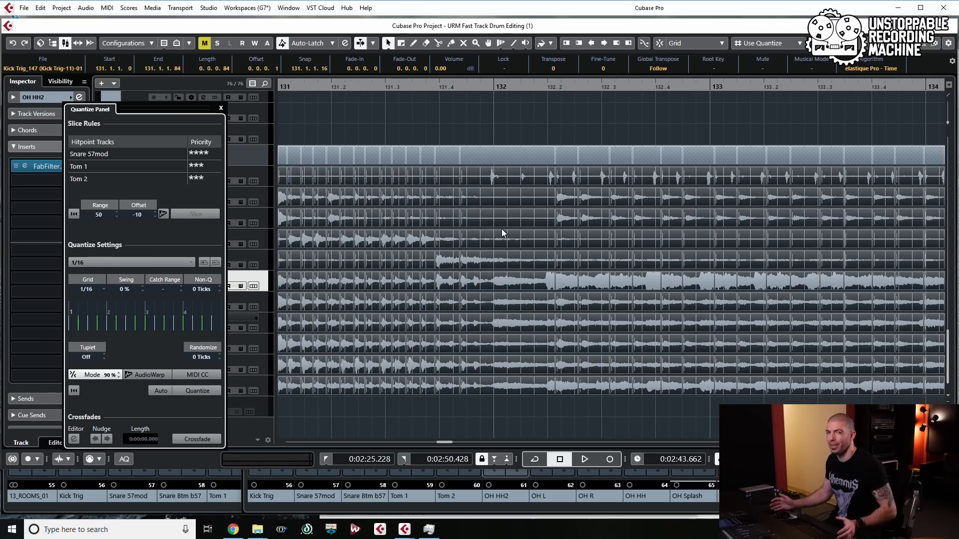
pyautogui.hscroll(-2, 501, 228)
pyautogui.hscroll(-1, 502, 229)
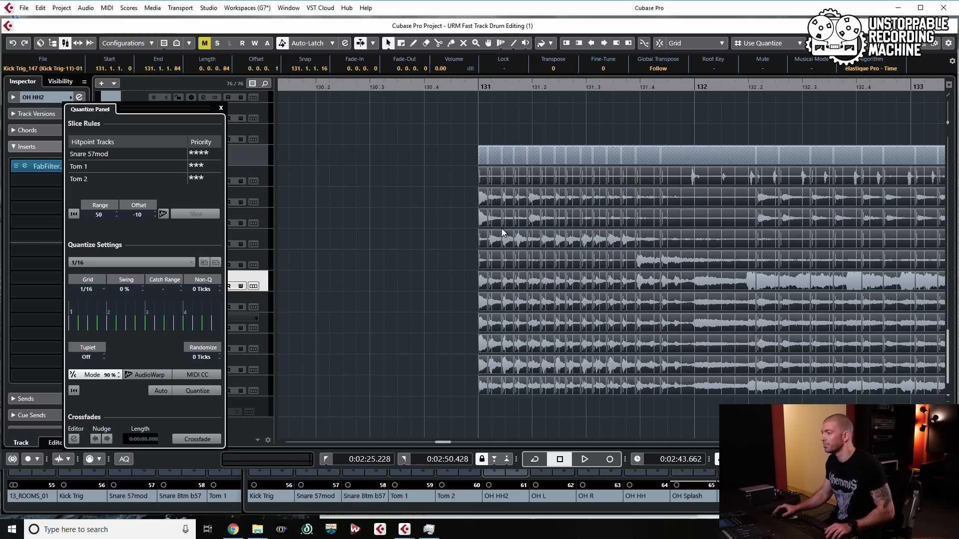
# Play the tom intro from just before bar 131 and examine its slices up to the second beat of bar 132
pyautogui.scroll(2, 501, 229)
pyautogui.click(436, 131)
pyautogui.press('space')
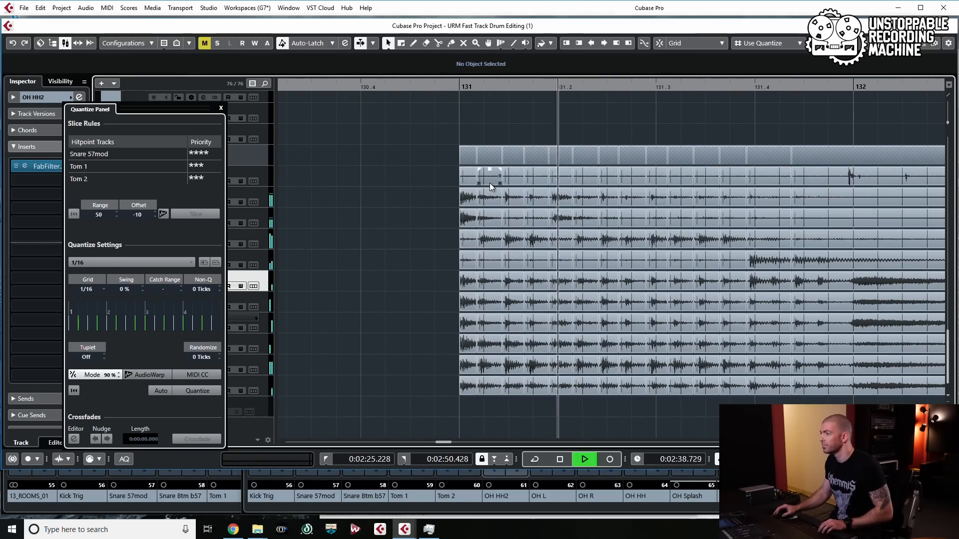
pyautogui.press('space')
pyautogui.hscroll(4, 784, 279)
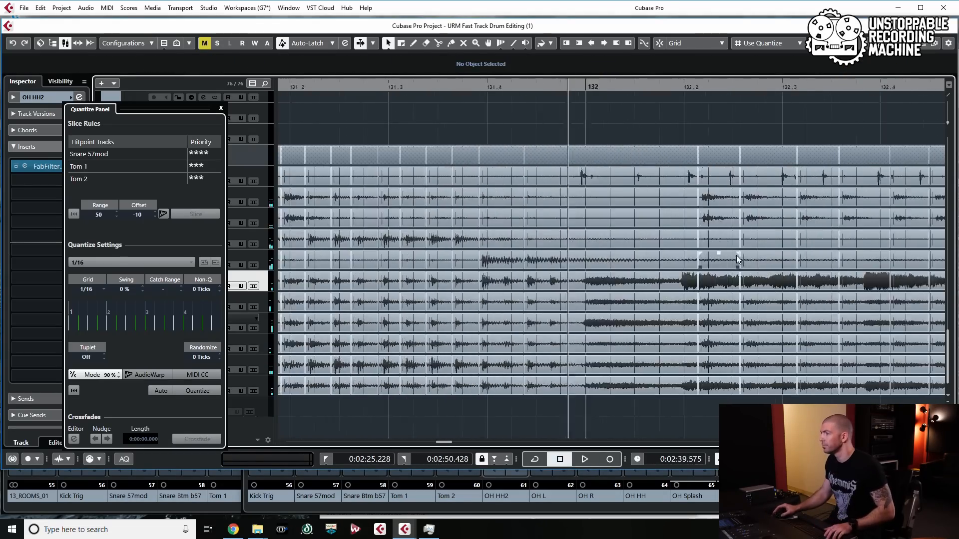
pyautogui.scroll(5, 709, 254)
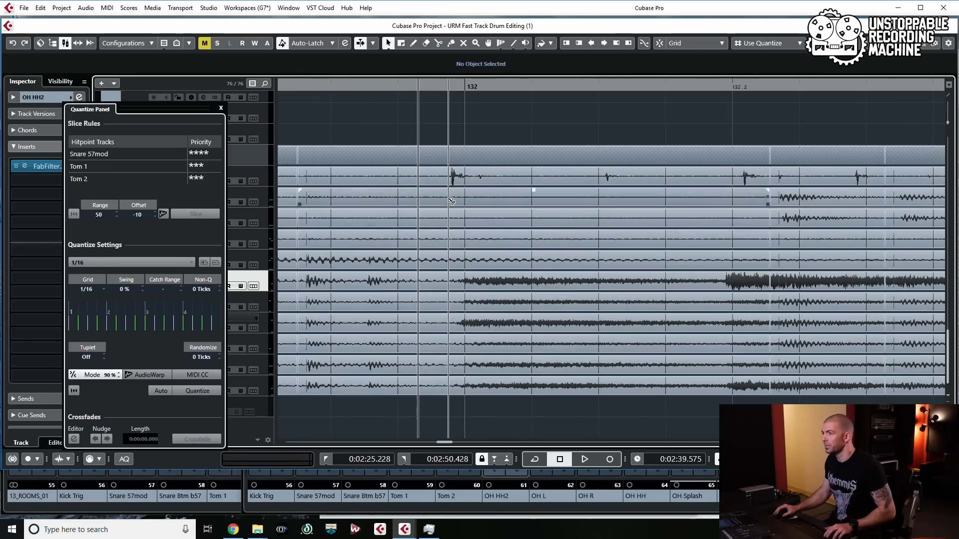
pyautogui.hscroll(-9, 449, 219)
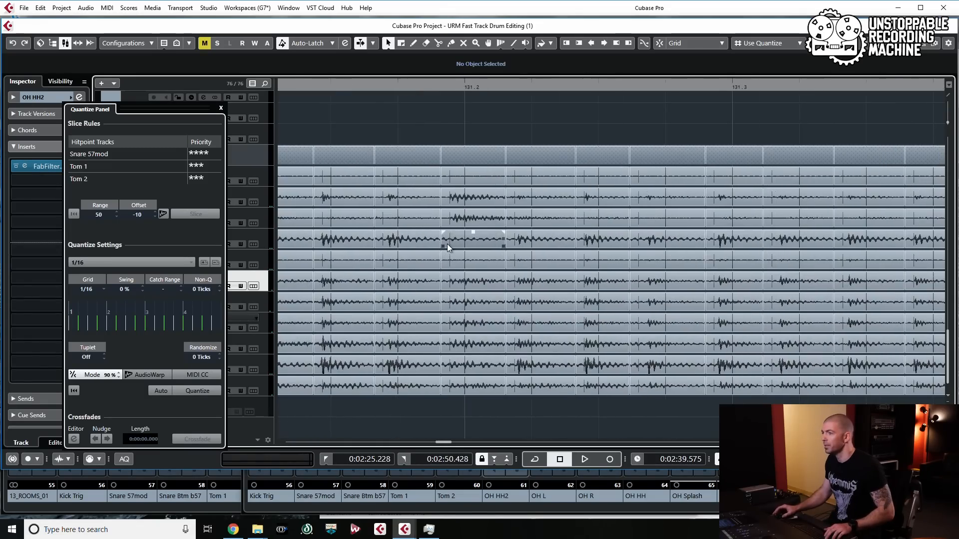
pyautogui.hscroll(-5, 447, 244)
pyautogui.scroll(-5, 447, 244)
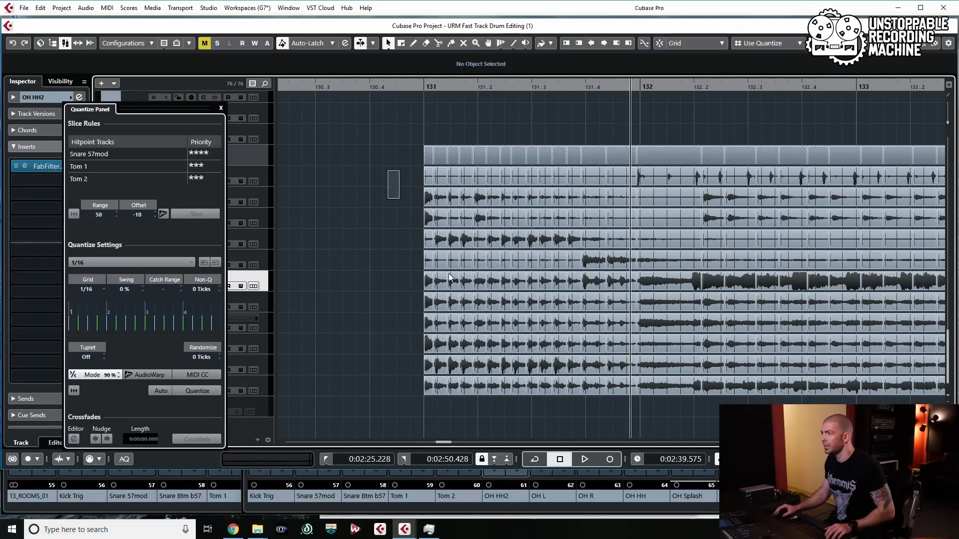
# Quantize the tom intro slices in bar 131 to the 1/16 grid at 90 % and play back the result
pyautogui.moveTo(387, 170); pyautogui.dragTo(622, 409)
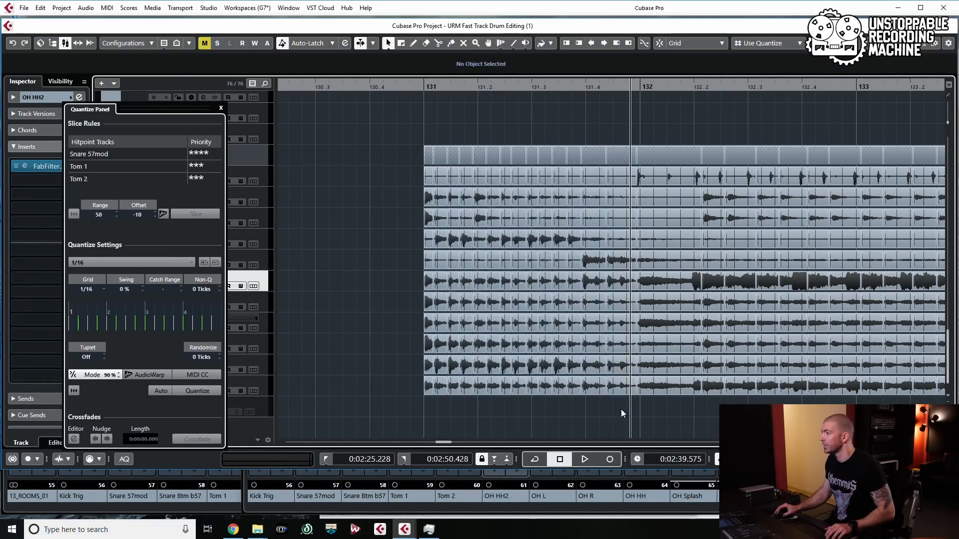
pyautogui.press('q')
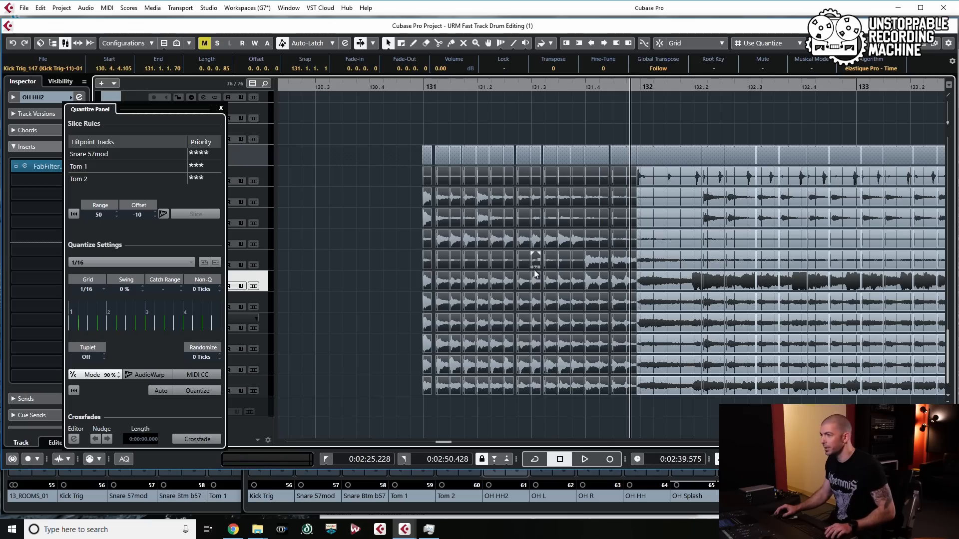
pyautogui.click(388, 132)
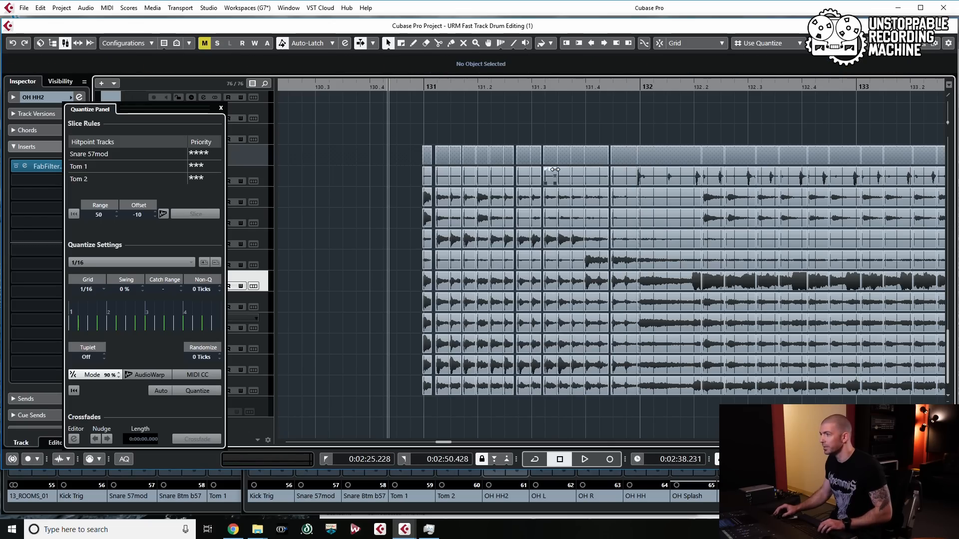
pyautogui.press('space')
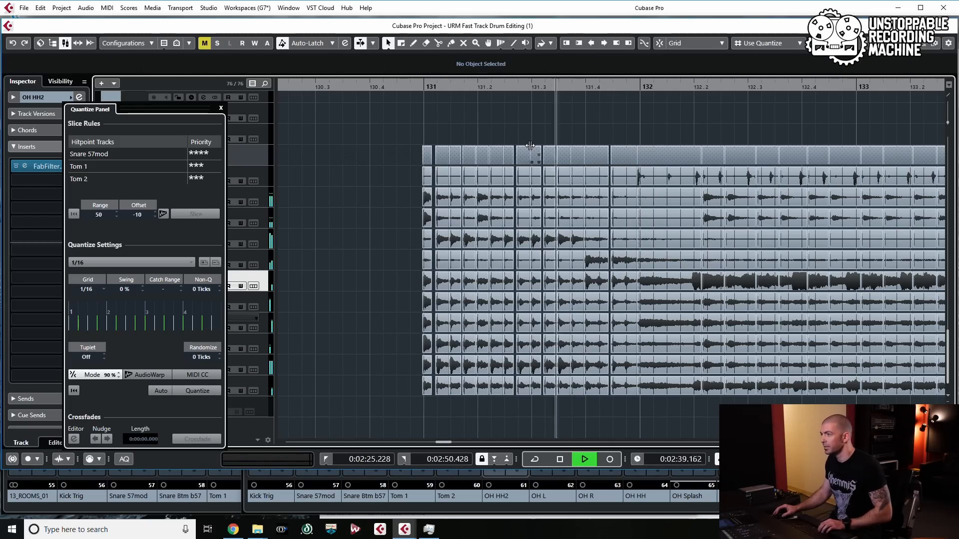
pyautogui.press('space')
# Move the section's first slice later to start at 130.4.4.118, and shift the slice just before 131.3 slightly earlier
pyautogui.keyDown('ctrl'); pyautogui.scroll(5, 435, 244); pyautogui.keyUp('ctrl')
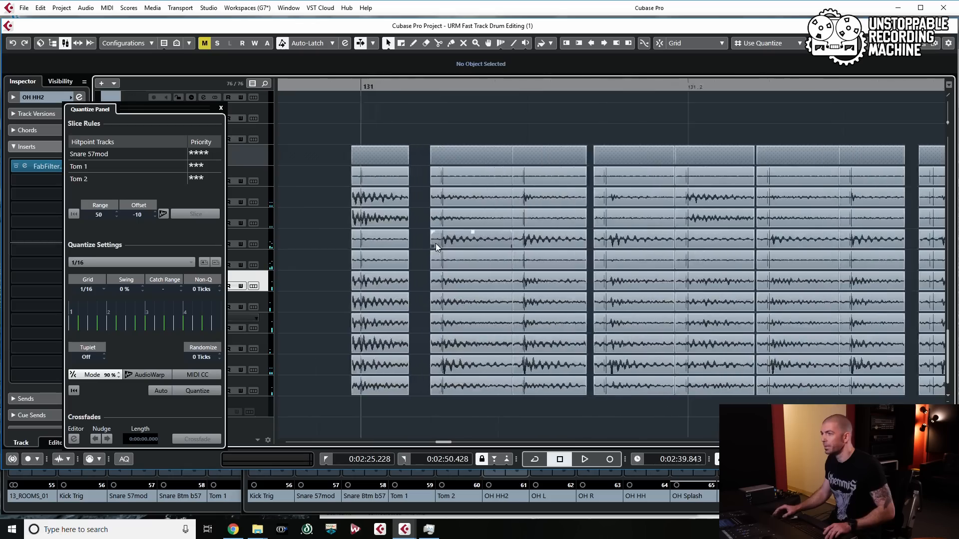
pyautogui.moveTo(365, 197); pyautogui.dragTo(375, 198)
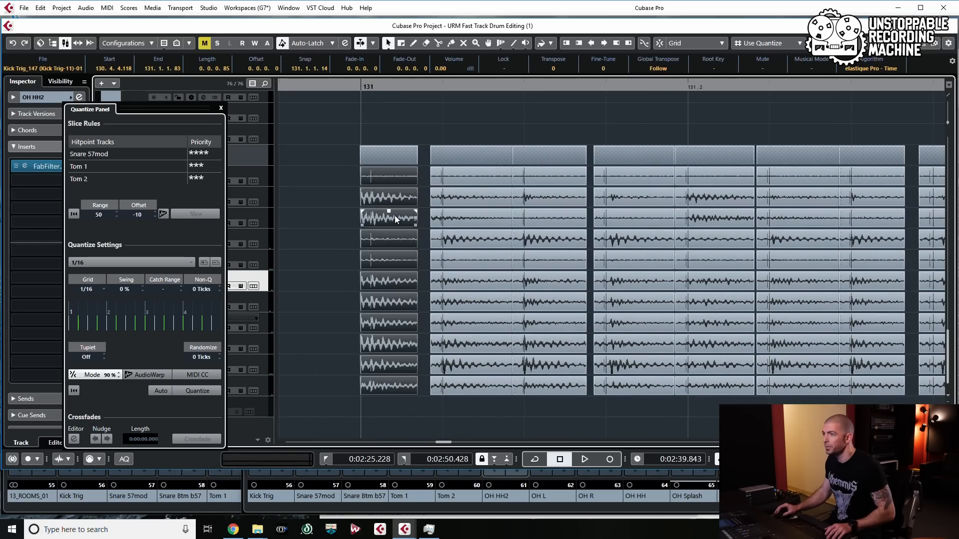
pyautogui.press('g')
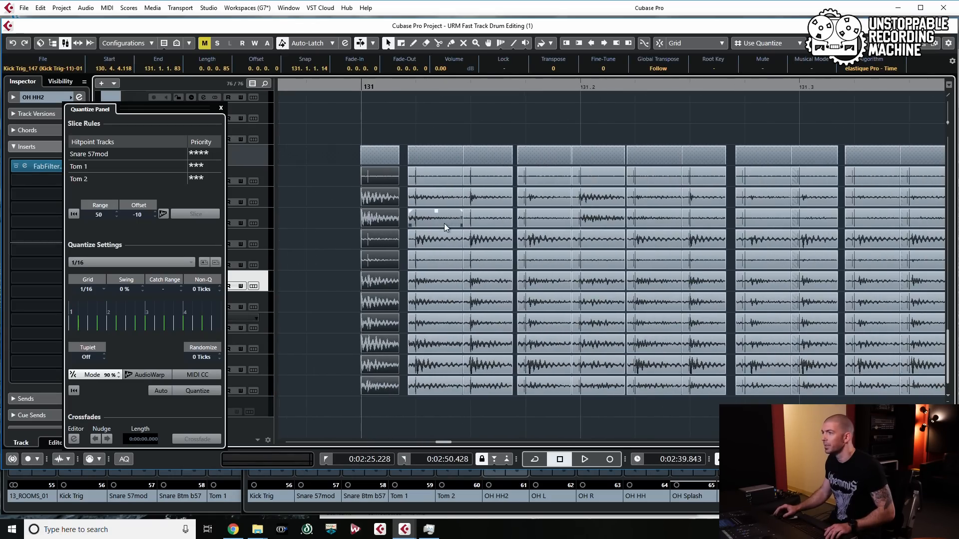
pyautogui.hscroll(3, 445, 223)
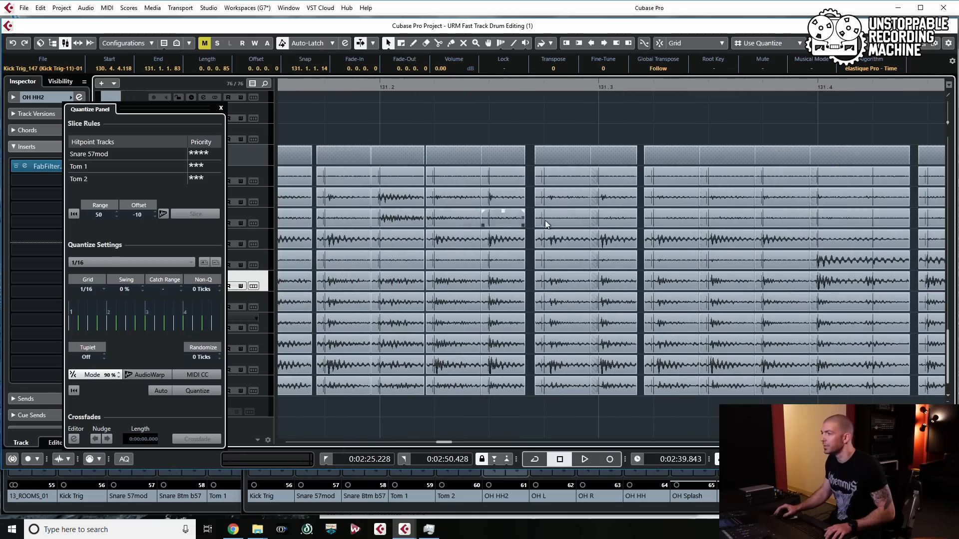
pyautogui.click(562, 243)
pyautogui.moveTo(565, 245); pyautogui.dragTo(563, 246)
# Split the slices at the two uncut tom hits between 131.4 and bar 132 and quantize each resulting slice
pyautogui.hscroll(4, 561, 254)
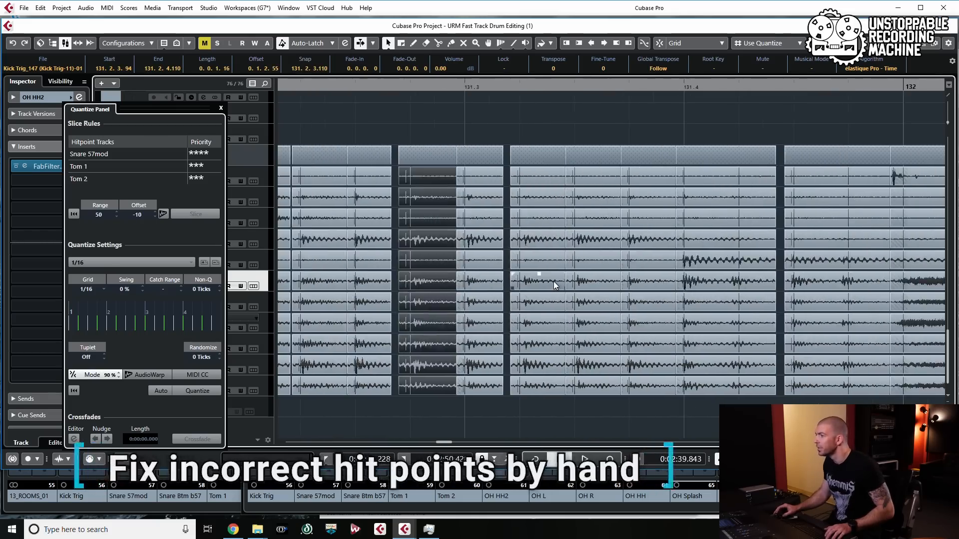
pyautogui.keyDown('alt'); pyautogui.click(598, 285); pyautogui.keyUp('alt')
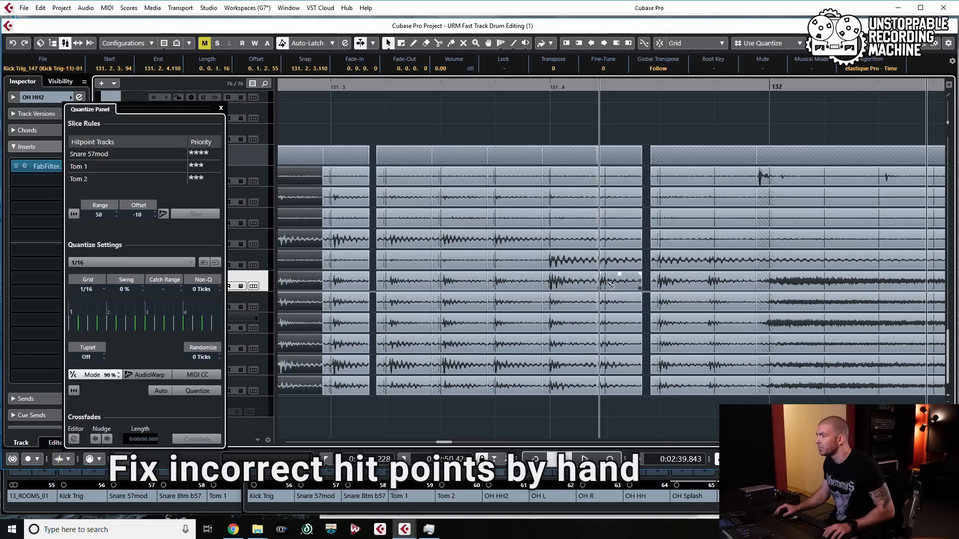
pyautogui.click(626, 298)
pyautogui.press('q')
pyautogui.moveTo(719, 288); pyautogui.dragTo(709, 291)
pyautogui.click(736, 295)
pyautogui.press('q')
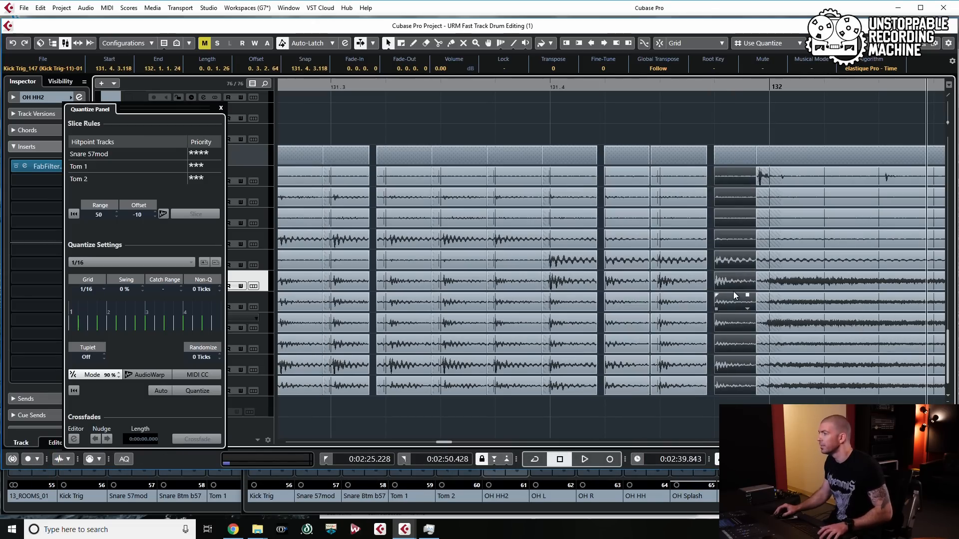
# Play the corrected tom intro from before bar 131 into bar 132
pyautogui.scroll(-5, 734, 295)
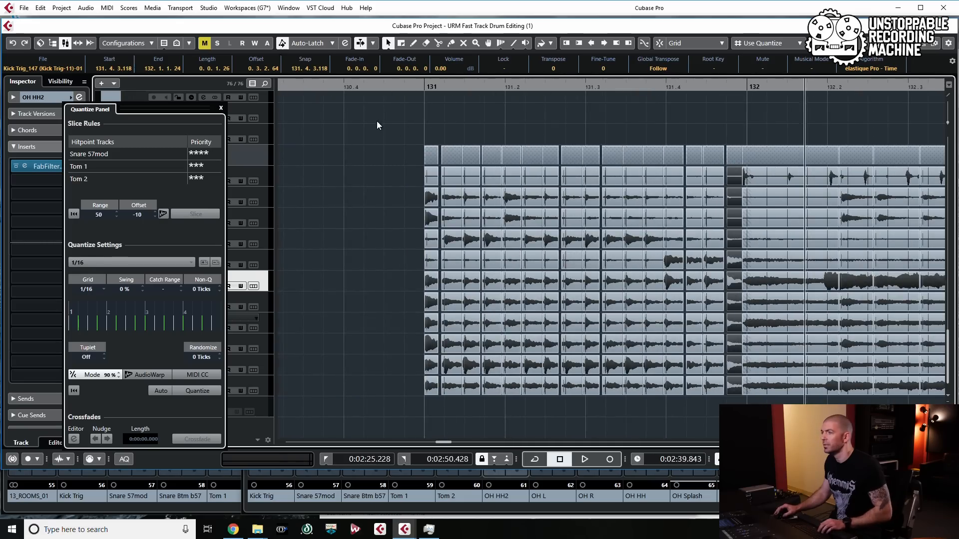
pyautogui.click(377, 125)
pyautogui.press('space')
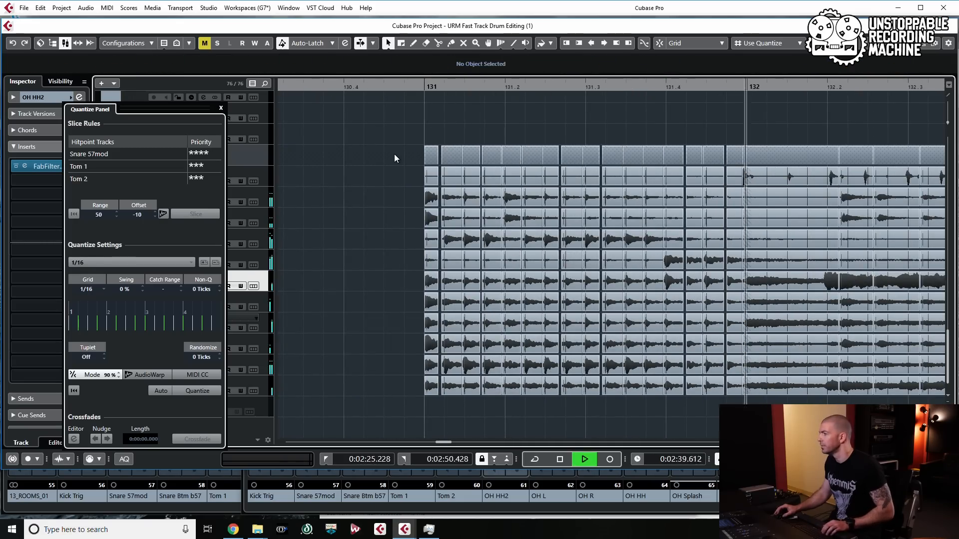
pyautogui.press('space')
# Move the short kick and cymbal slice just before 132.2 slightly later so that it starts at 132.1.4.118
pyautogui.hscroll(5, 408, 193)
pyautogui.scroll(3, 455, 249)
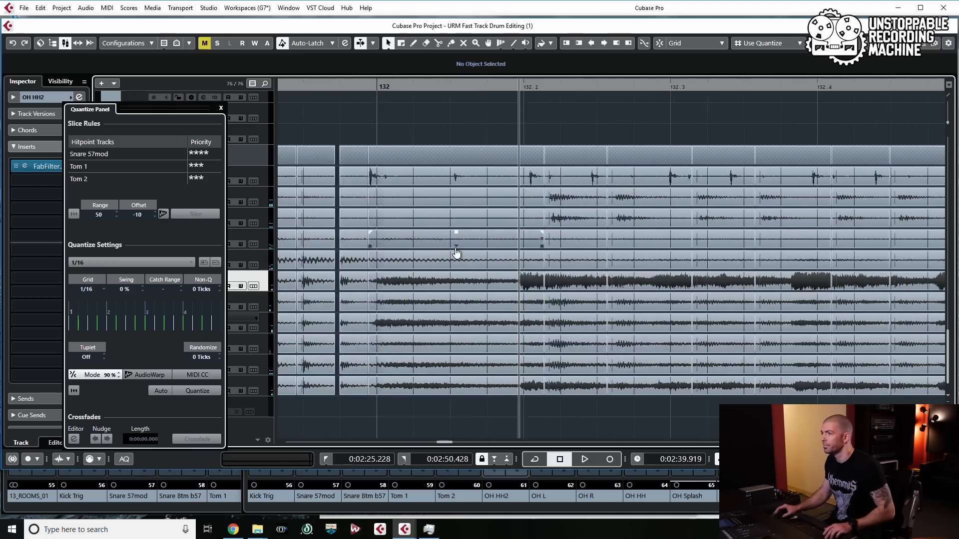
pyautogui.scroll(1, 456, 253)
pyautogui.hscroll(2, 456, 252)
pyautogui.press('KP_Subtract')
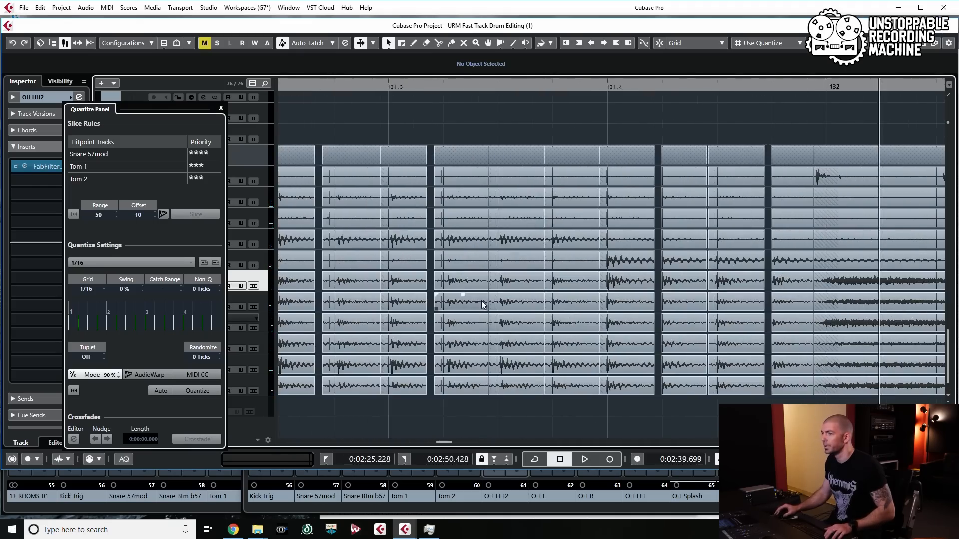
pyautogui.hscroll(5, 499, 309)
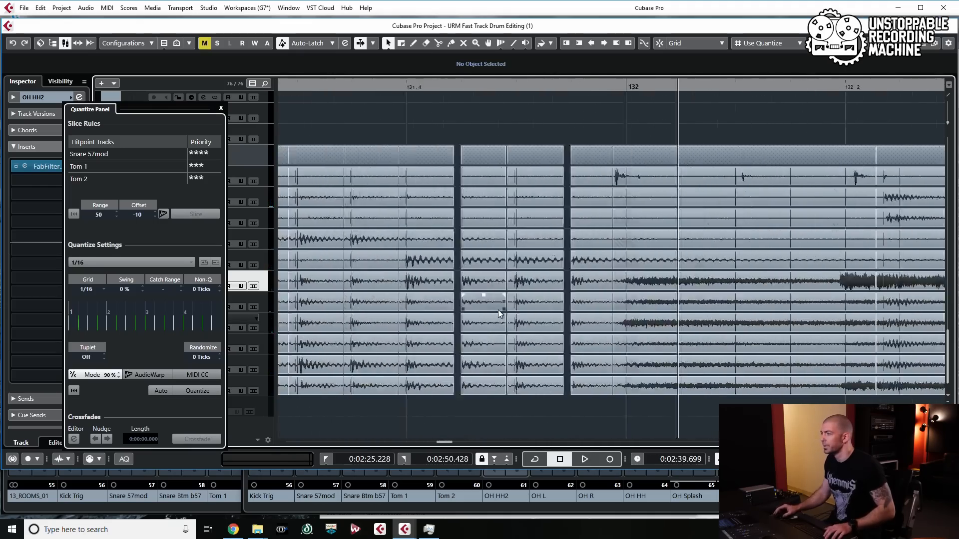
pyautogui.click(520, 283)
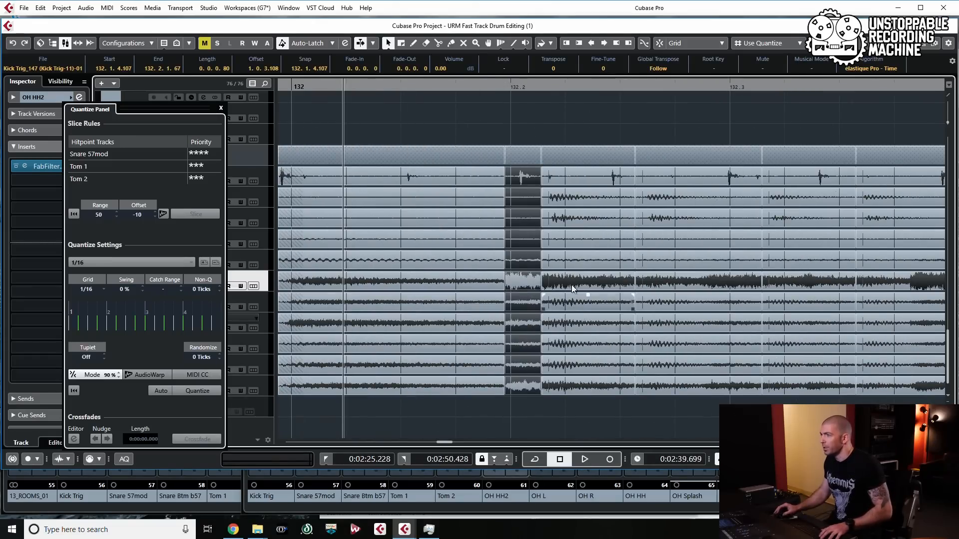
pyautogui.hotkey('ctrl', 'Right')
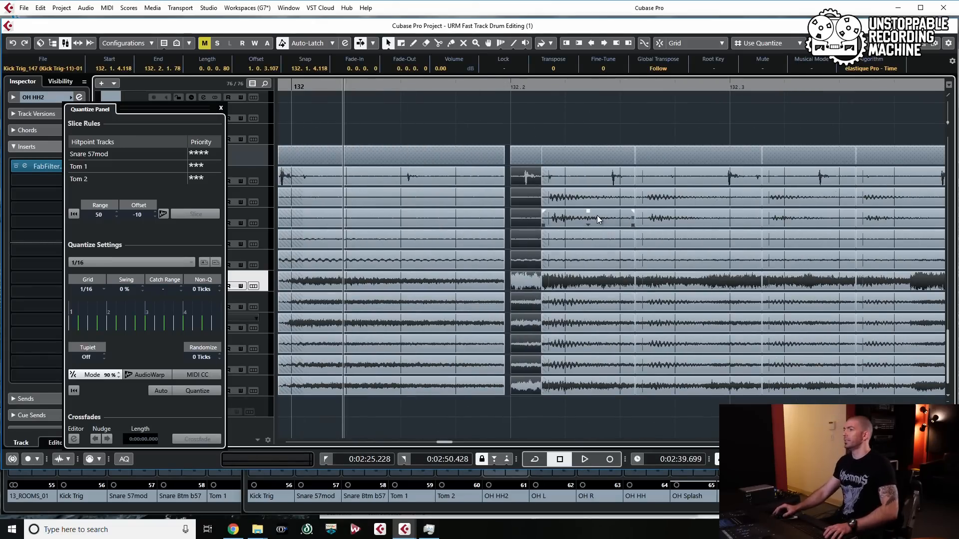
# Move the two slices after 132.2 slightly later so that they start at 132.2.1.90 and 132.2.3.82
pyautogui.moveTo(578, 216); pyautogui.dragTo(592, 221)
pyautogui.hscroll(3, 603, 235)
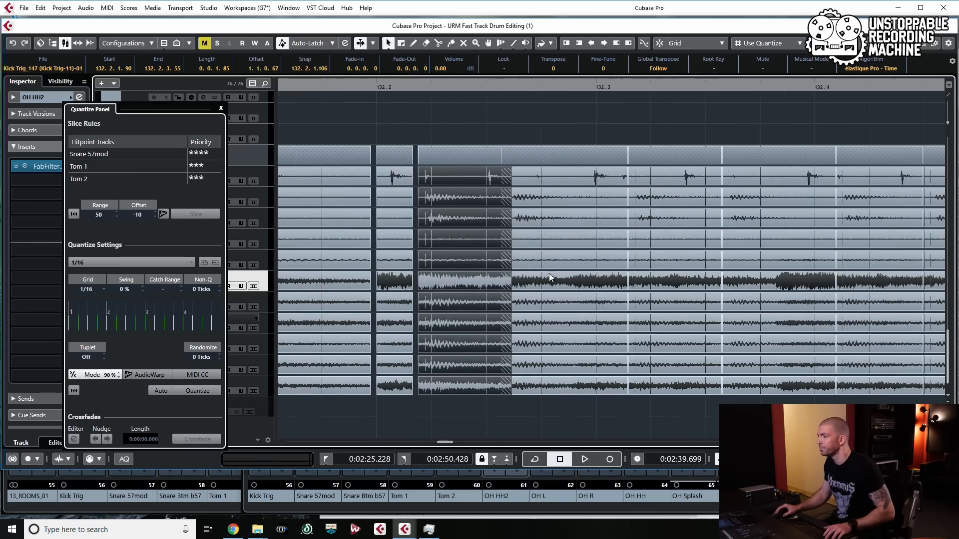
pyautogui.click(536, 284)
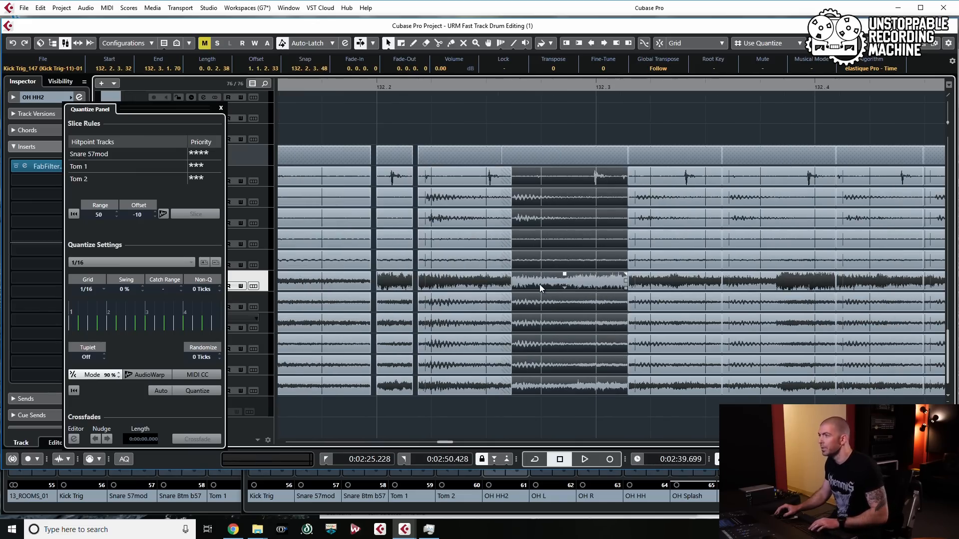
pyautogui.press('u')
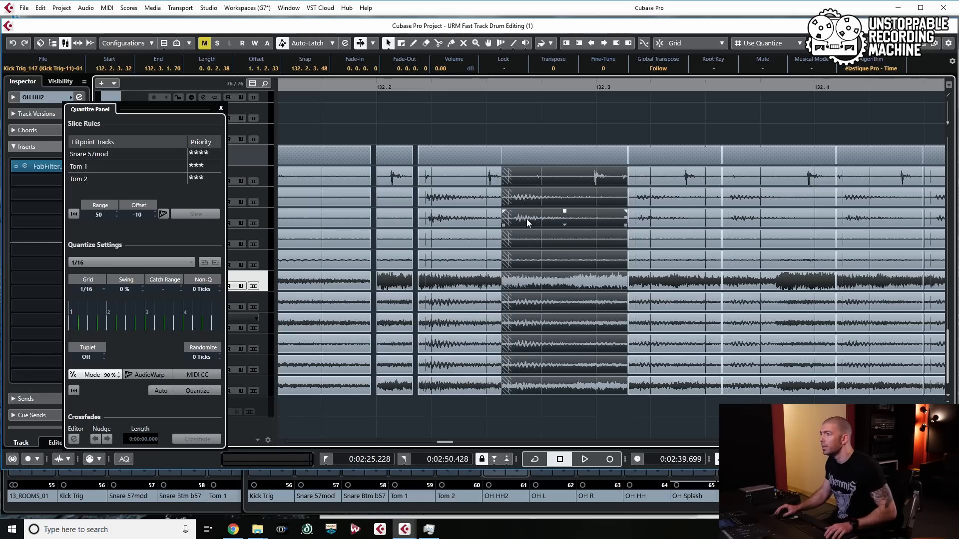
pyautogui.moveTo(540, 220); pyautogui.dragTo(563, 222)
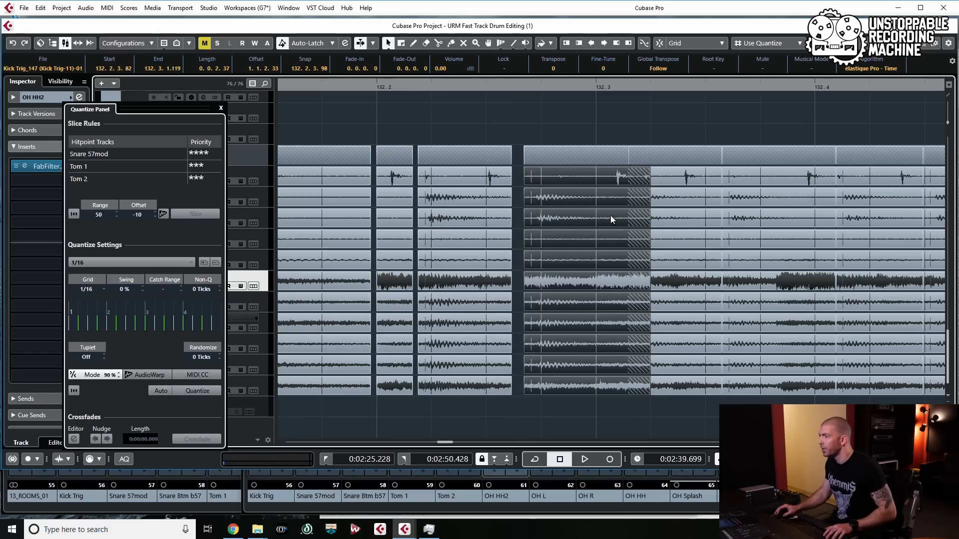
# Shift the next slices between 132.3 and bar 133 later, including ones to start at 132.3.3.104 and 132.4.3.90
pyautogui.moveTo(668, 195); pyautogui.dragTo(686, 191)
pyautogui.moveTo(748, 197); pyautogui.dragTo(778, 196)
pyautogui.hscroll(5, 719, 220)
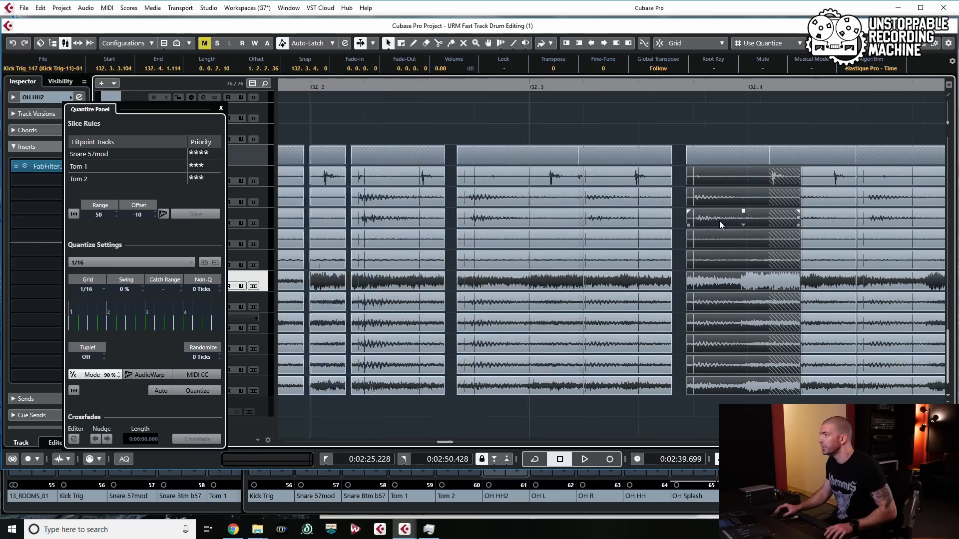
pyautogui.click(546, 203)
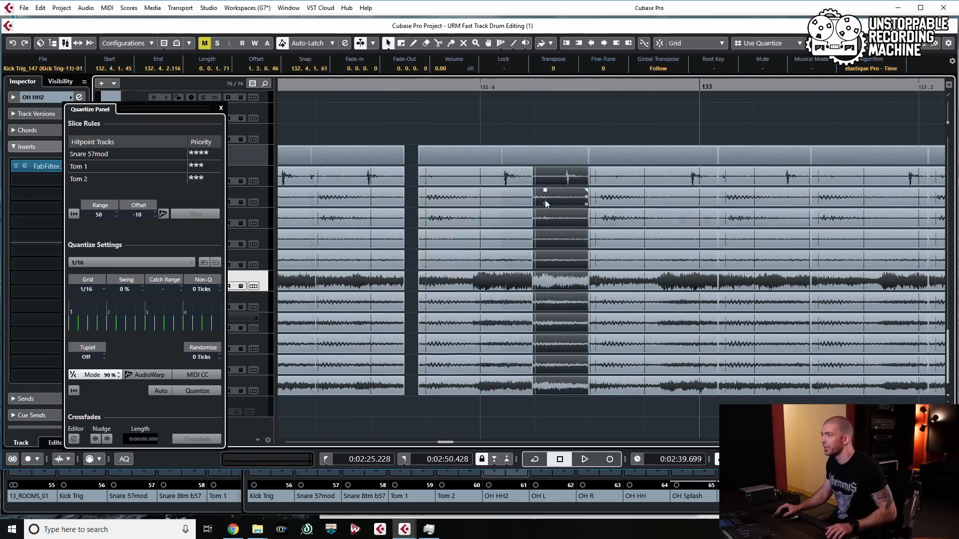
pyautogui.moveTo(541, 194); pyautogui.dragTo(613, 194)
# Move the next three slices after bar 133 later to start at 133.1.1.104, 133.1.3.99 and 133.2.1.100
pyautogui.hscroll(1, 607, 218)
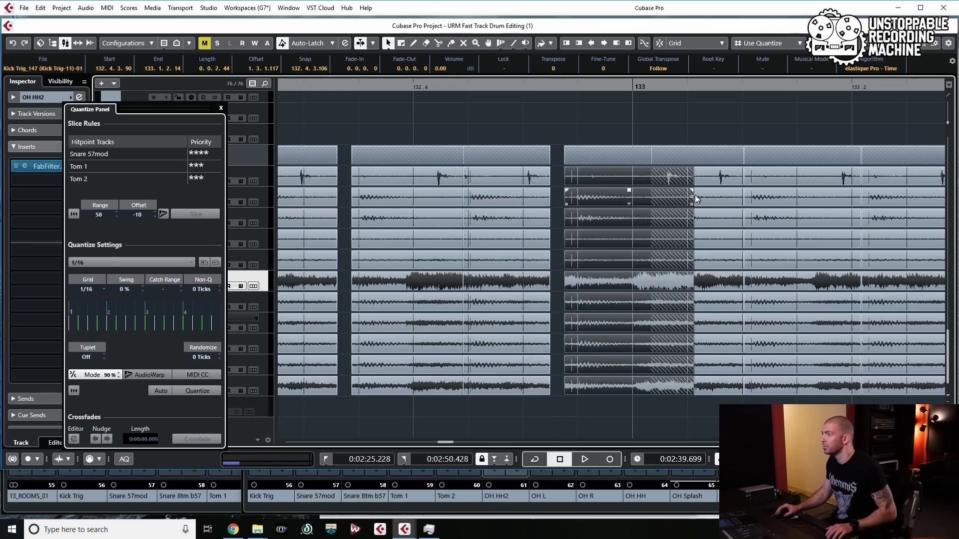
pyautogui.click(706, 198)
pyautogui.moveTo(700, 198); pyautogui.dragTo(726, 198)
pyautogui.hscroll(2, 649, 199)
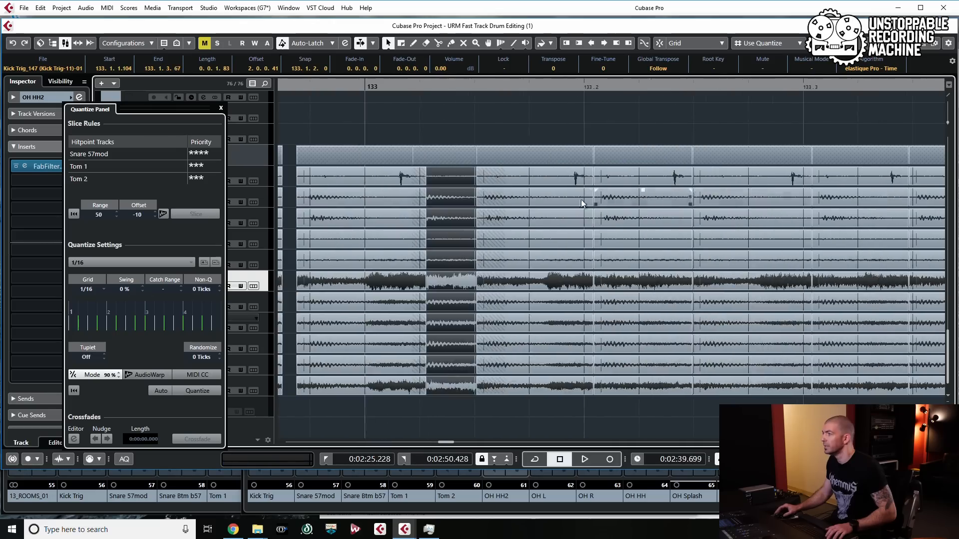
pyautogui.moveTo(520, 198); pyautogui.dragTo(563, 197)
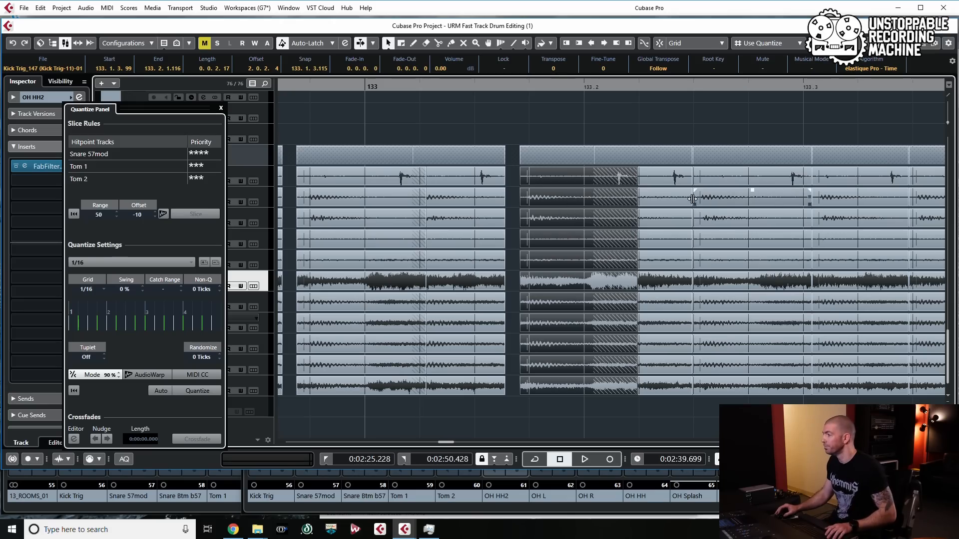
pyautogui.click(653, 197)
pyautogui.moveTo(645, 202); pyautogui.dragTo(681, 197)
# Play the shifted slices from about 132.2 until just before bar 136
pyautogui.press('g')
pyautogui.press('g')
pyautogui.press('g')
pyautogui.press('g')
pyautogui.press('g')
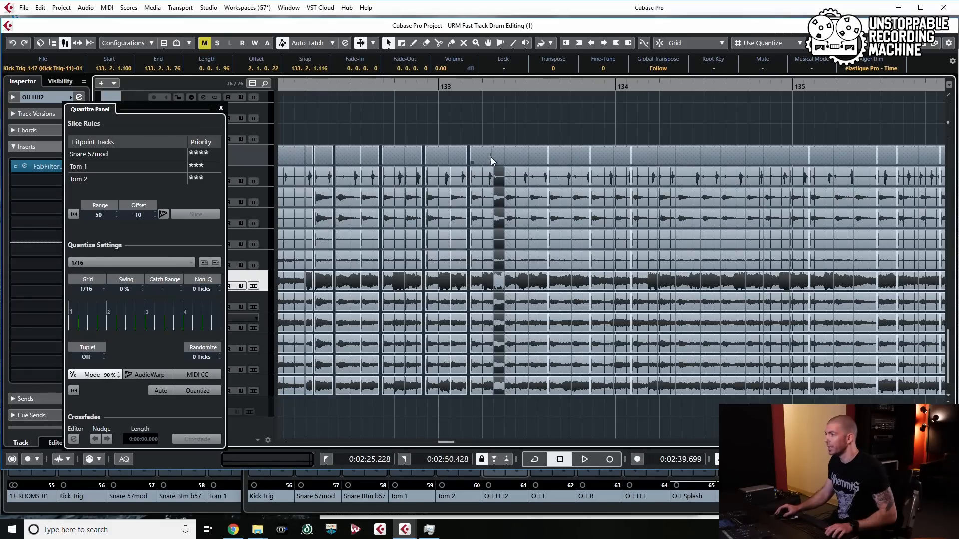
pyautogui.press('g')
pyautogui.press('g')
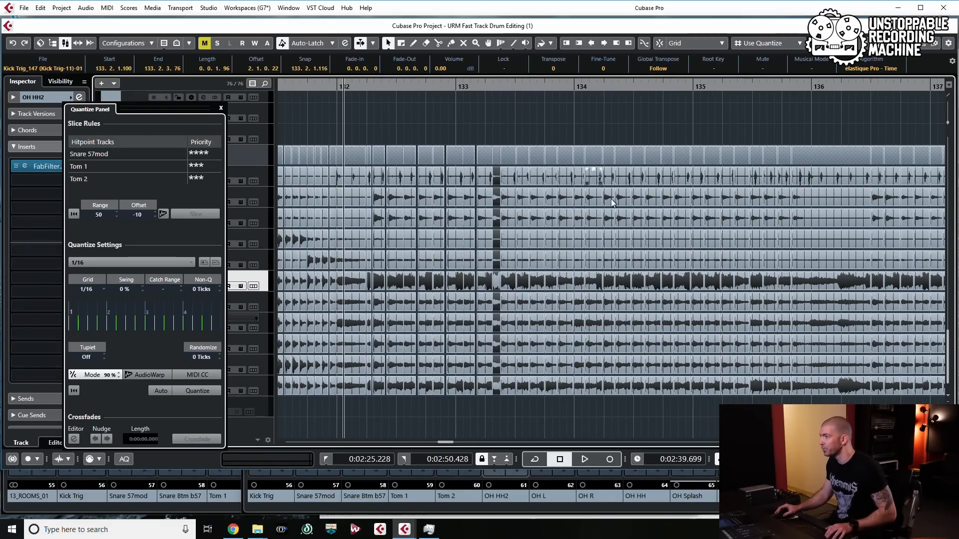
pyautogui.click(366, 125)
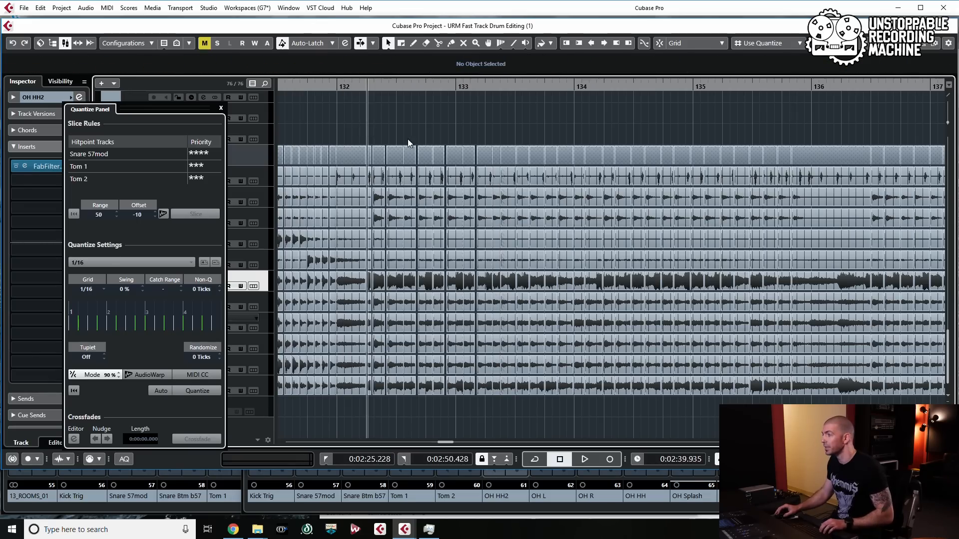
pyautogui.press('space')
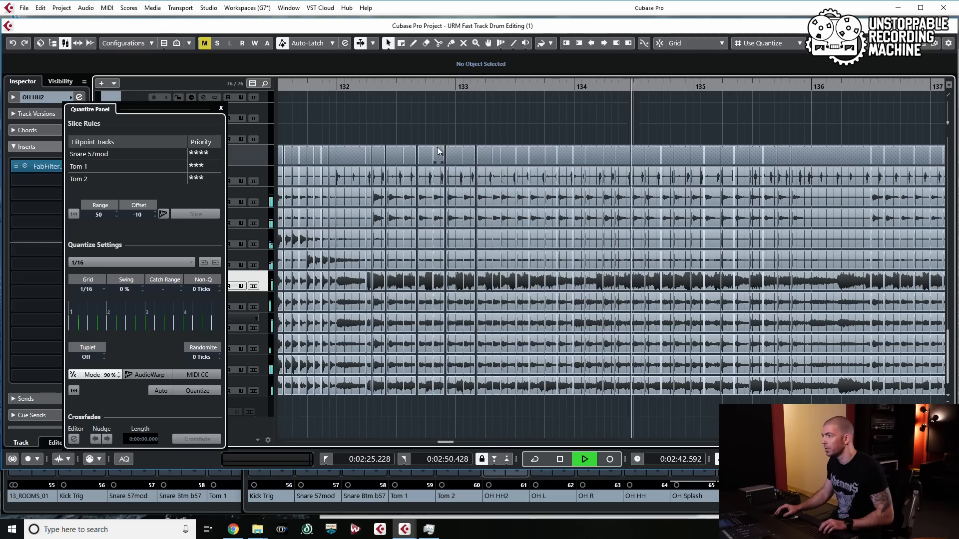
pyautogui.press('space')
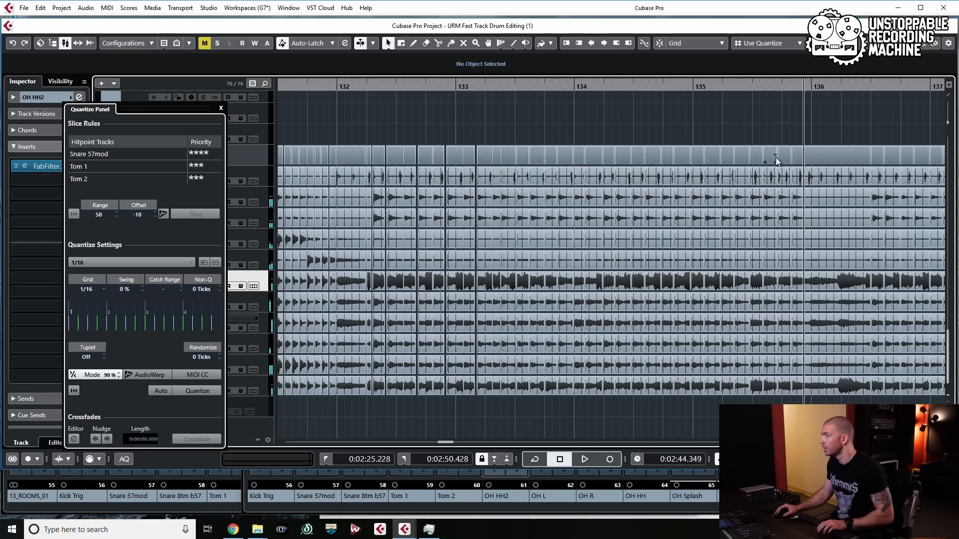
# Close the Quantize Panel and add one stereo audio track named Drums Notes
pyautogui.hscroll(2, 775, 158)
pyautogui.scroll(1, 496, 215)
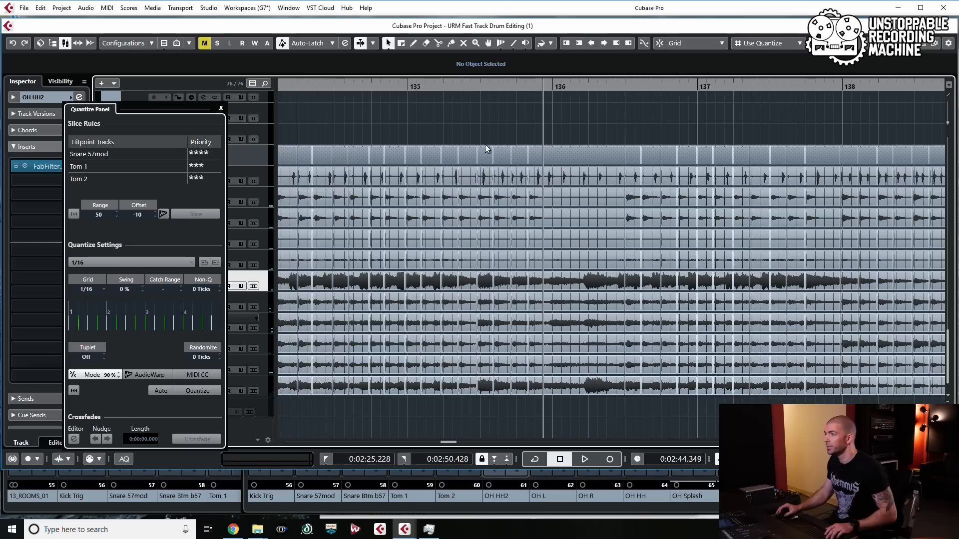
pyautogui.click(220, 110)
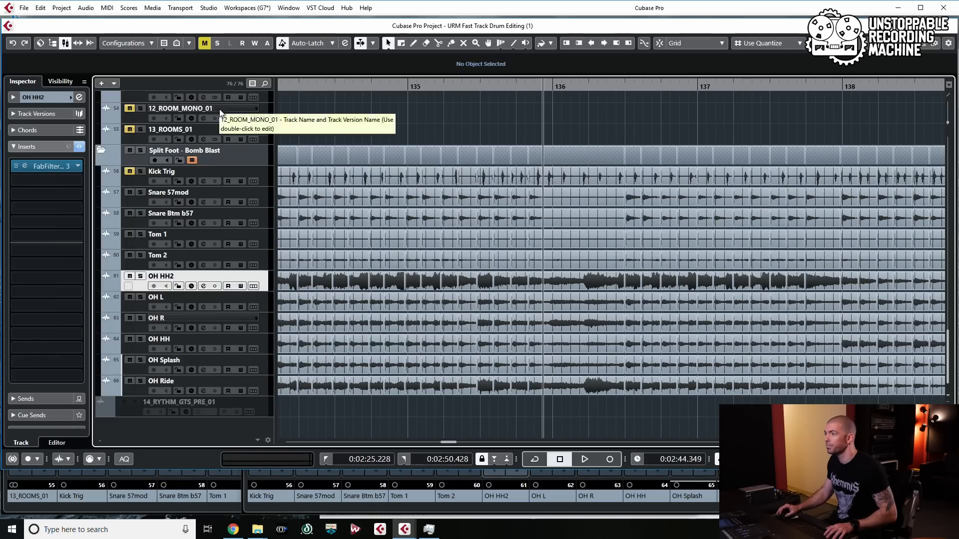
pyautogui.click(249, 152)
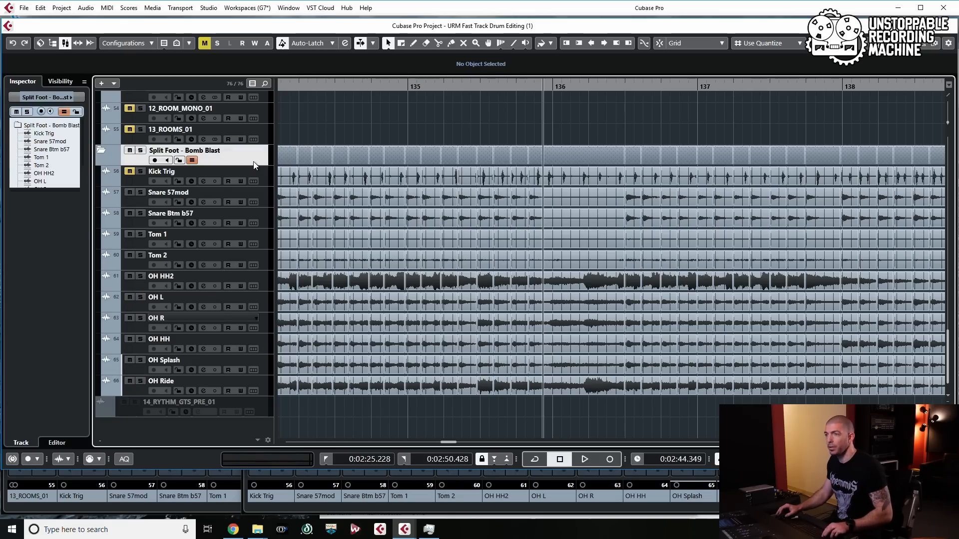
pyautogui.press('t')
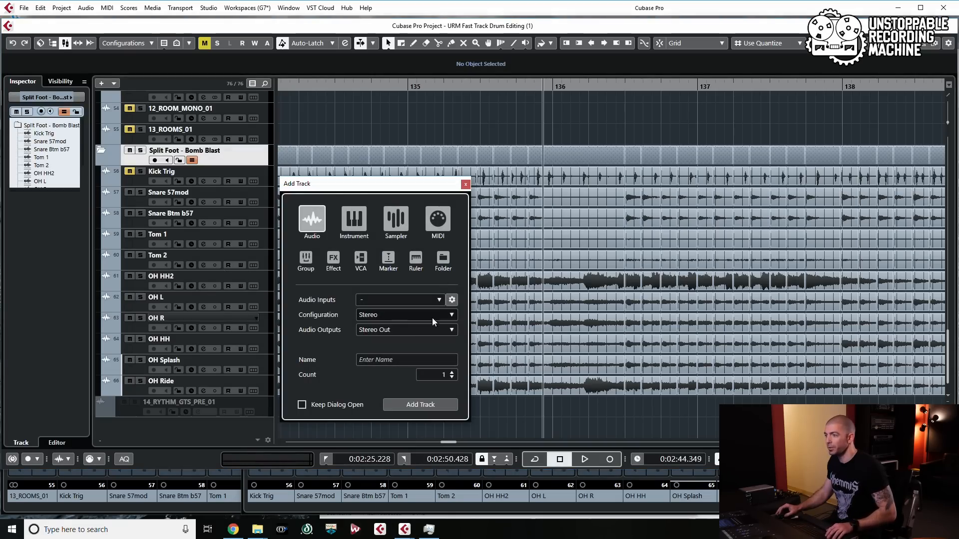
pyautogui.click(391, 360)
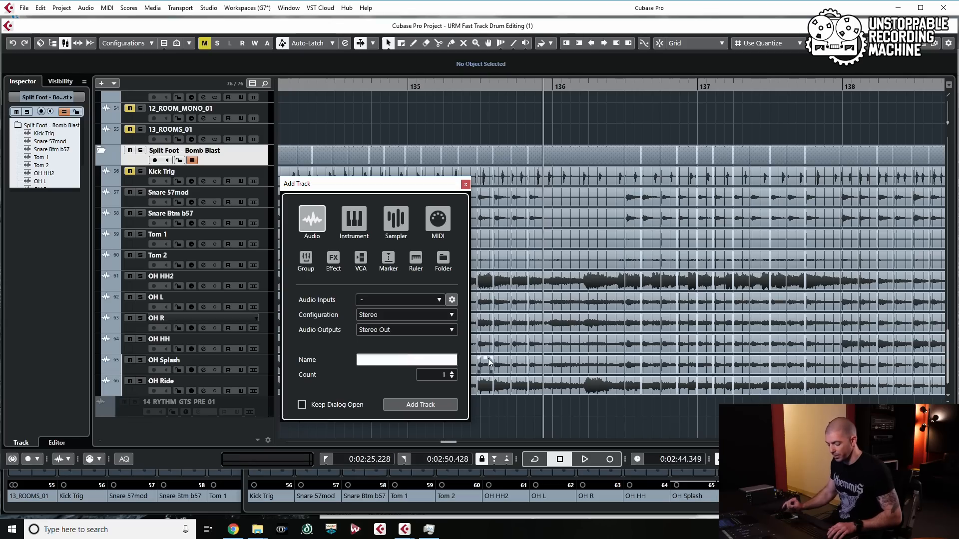
pyautogui.write('Drums ')
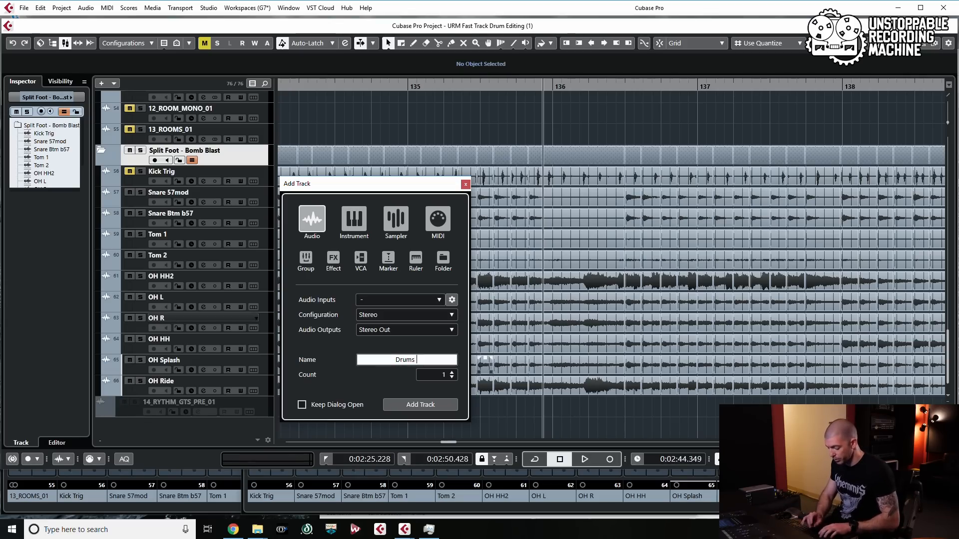
pyautogui.write('Notes')
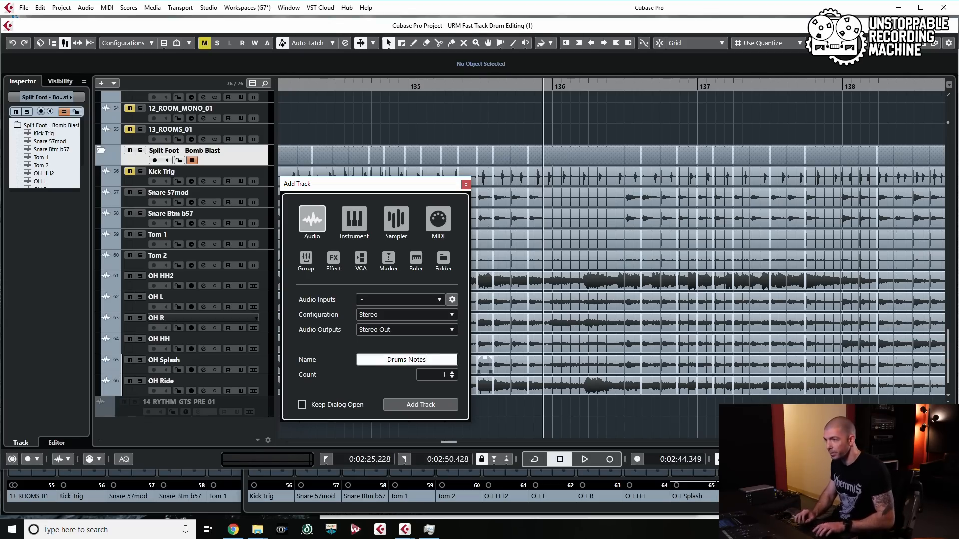
pyautogui.click(433, 406)
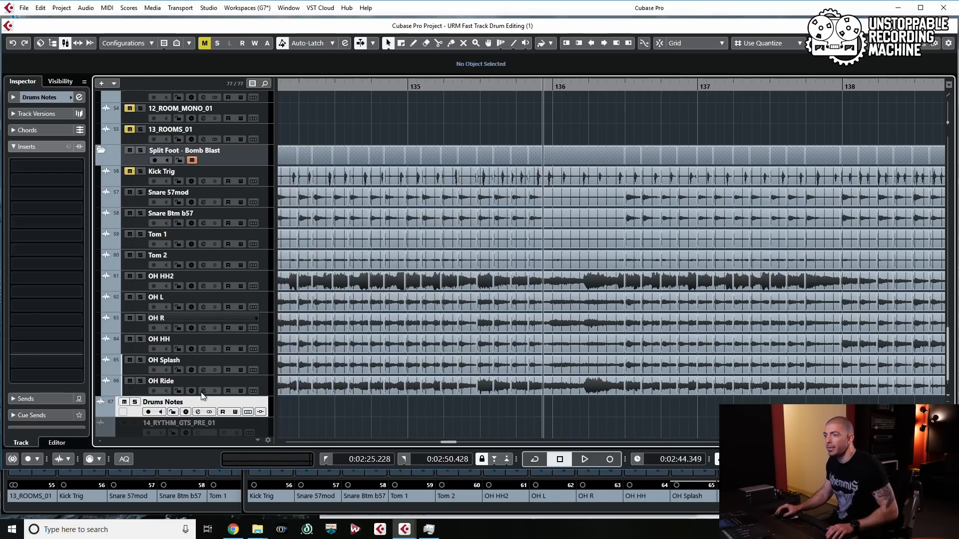
# Move the Drums Notes track directly above the Split Foot - Bomb Blast folder
pyautogui.scroll(1, 201, 394)
pyautogui.scroll(-2, 214, 344)
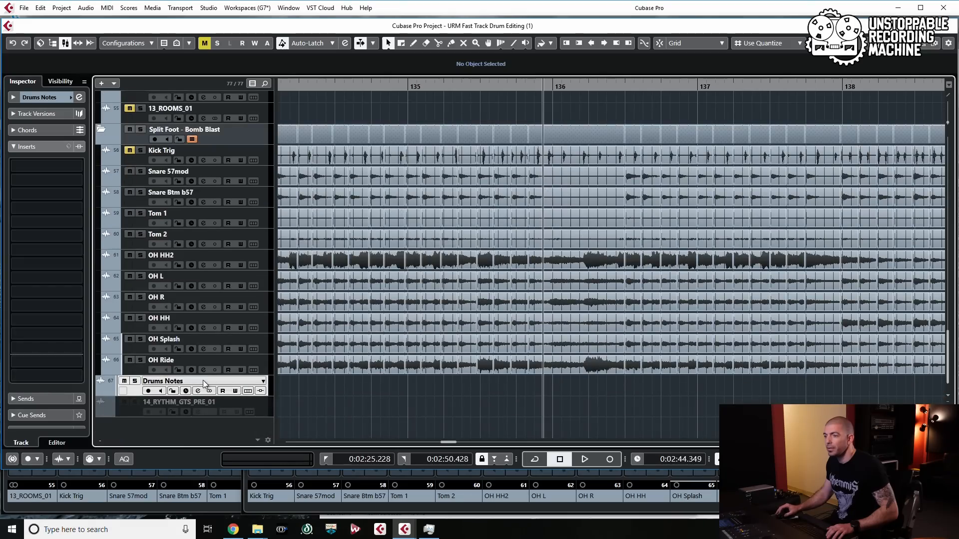
pyautogui.moveTo(203, 380); pyautogui.dragTo(208, 131)
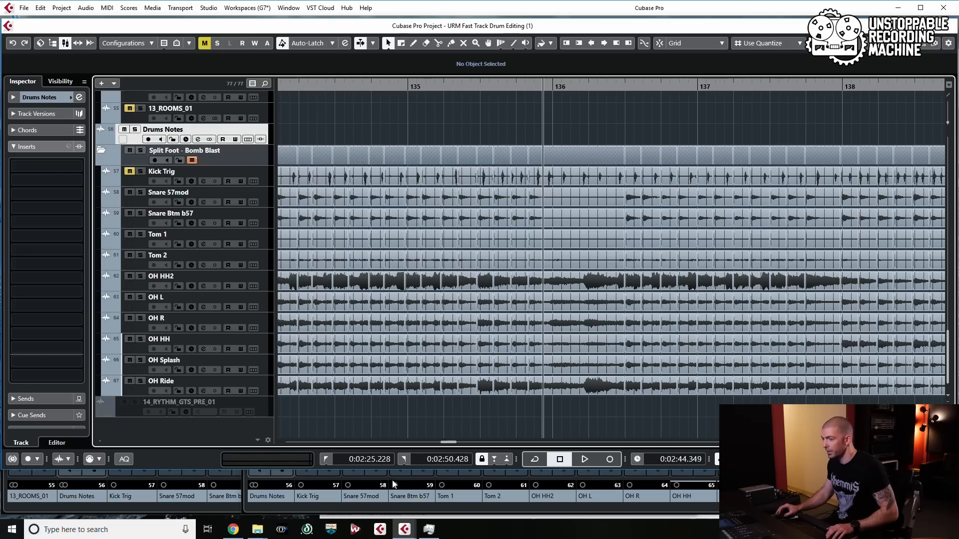
# Color the Drums Notes track yellow
pyautogui.click(286, 496)
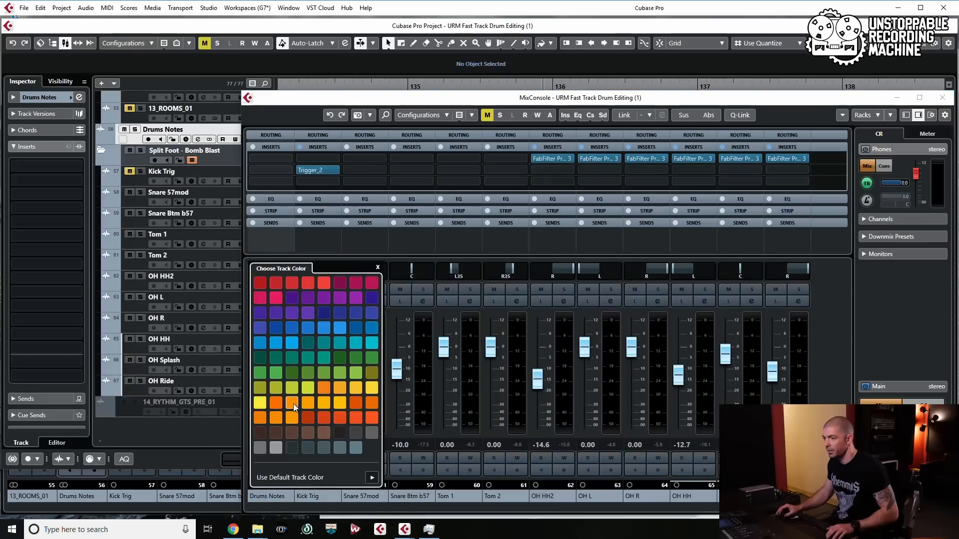
pyautogui.click(261, 403)
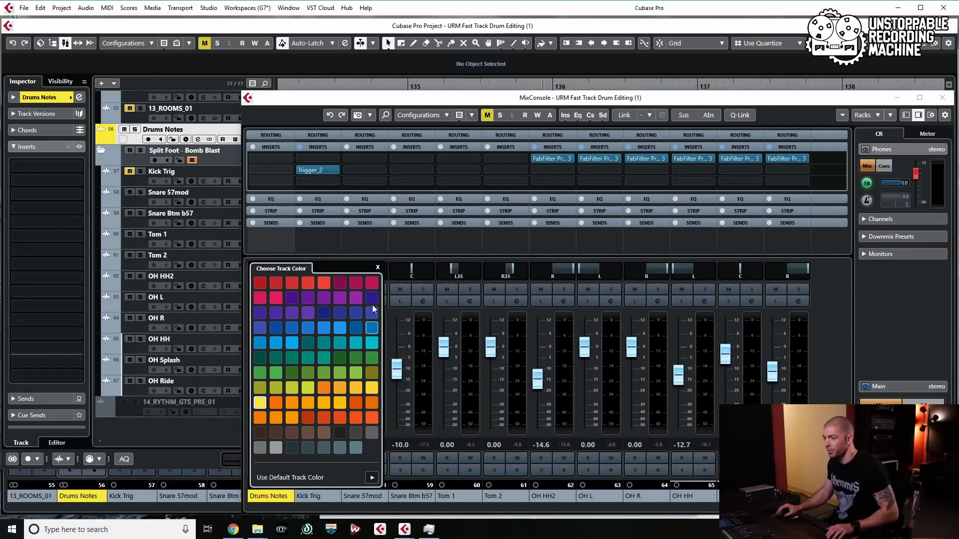
pyautogui.click(378, 269)
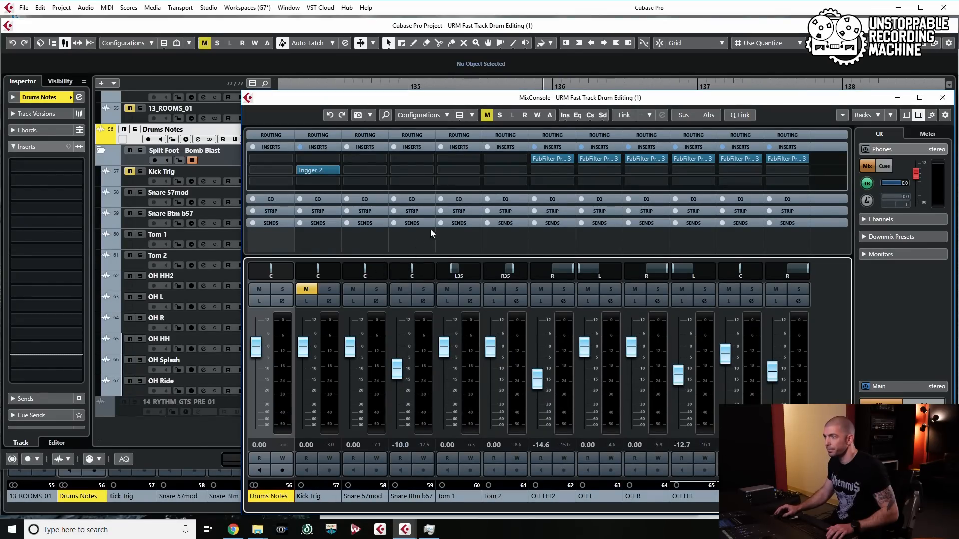
# Draw an empty marker part on Drums Notes from 135.2.4.69 to 136.1.1.35 and play the drums through that passage
pyautogui.click(456, 25)
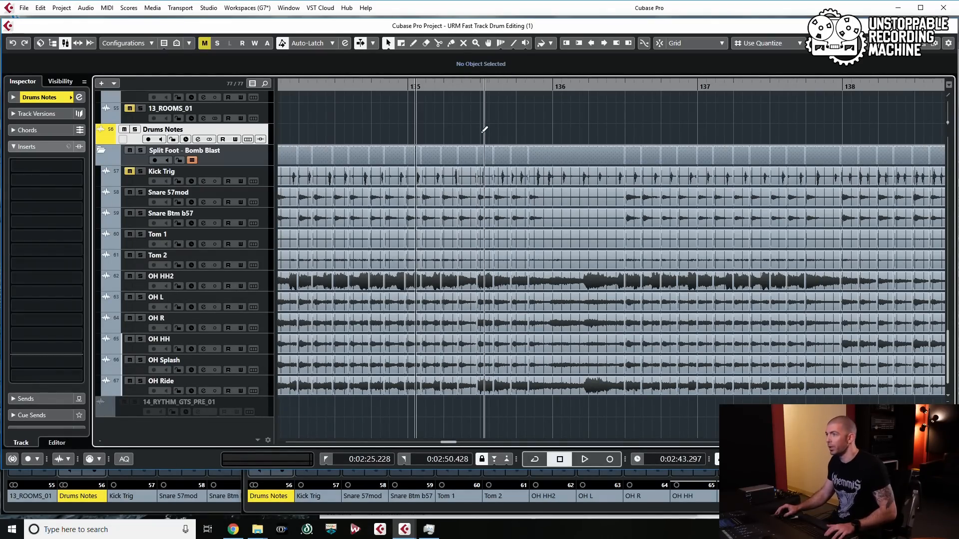
pyautogui.moveTo(478, 132); pyautogui.dragTo(553, 129)
pyautogui.click(314, 87)
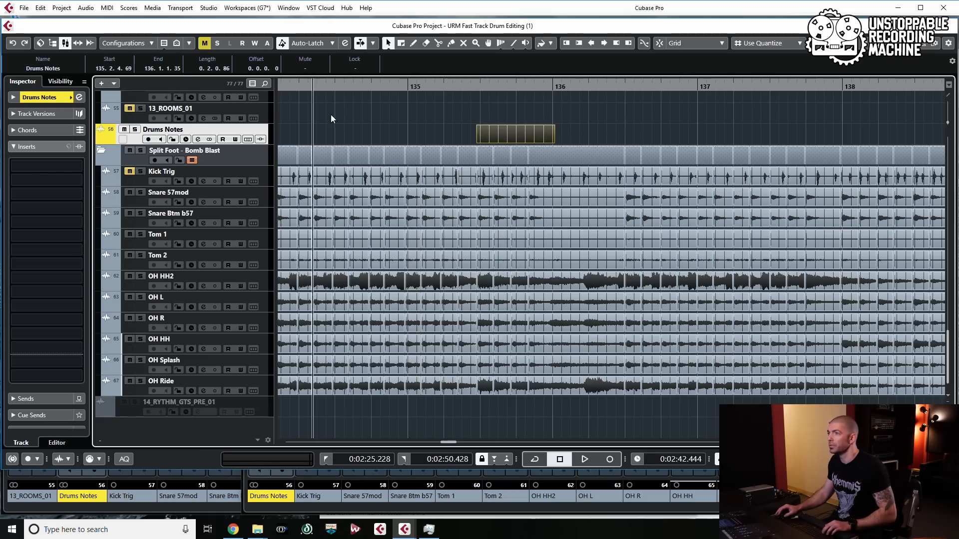
pyautogui.press('space')
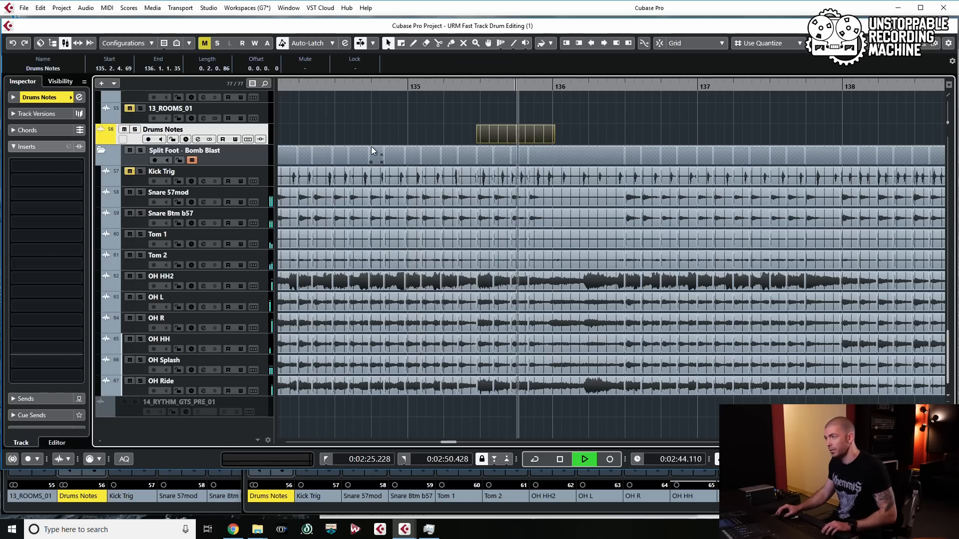
pyautogui.press('space')
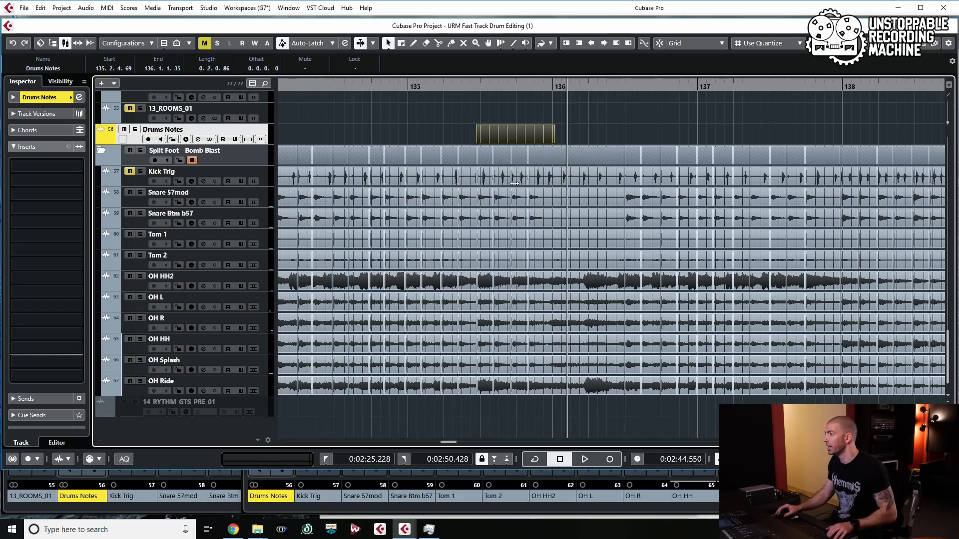
# Play the drums from shortly after bar 136 until just before bar 139
pyautogui.hscroll(3, 612, 132)
pyautogui.click(453, 84)
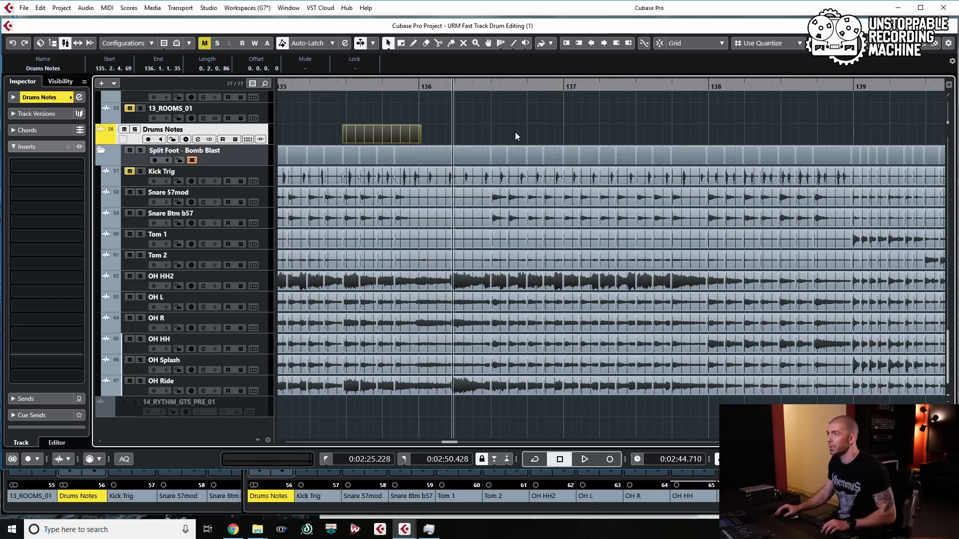
pyautogui.press('space')
pyautogui.hscroll(3, 569, 149)
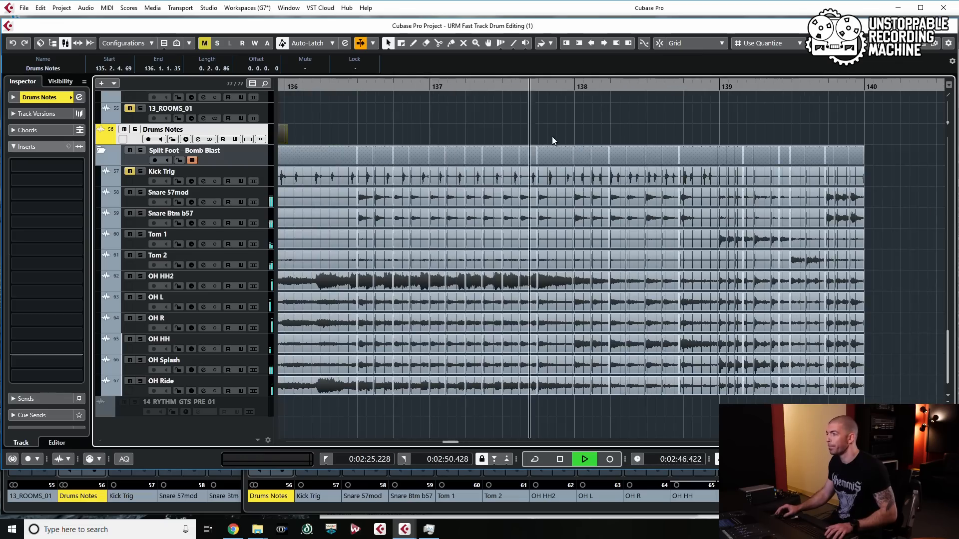
pyautogui.press('space')
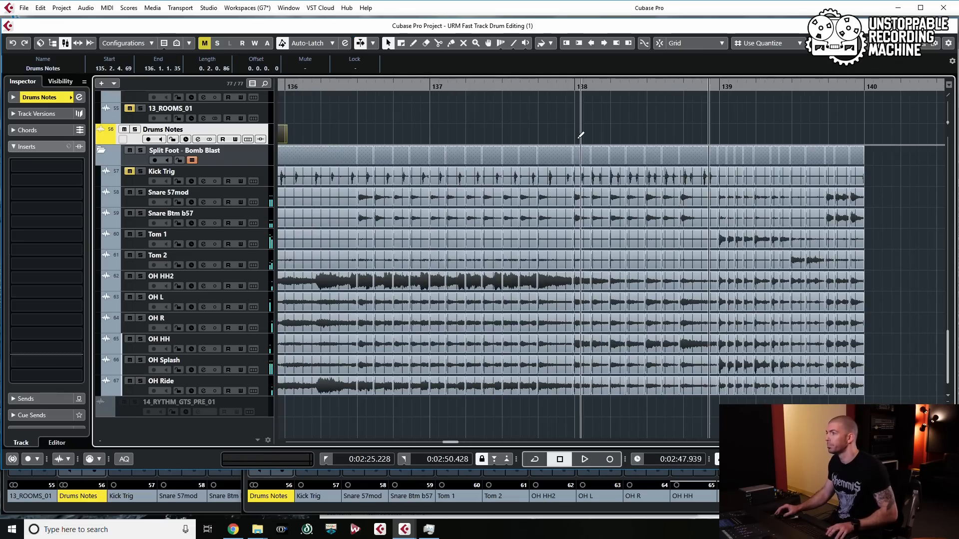
# Draw a marker part on Drums Notes from 137.4.4.74 to 138.4.4.60
pyautogui.moveTo(573, 133); pyautogui.dragTo(722, 132)
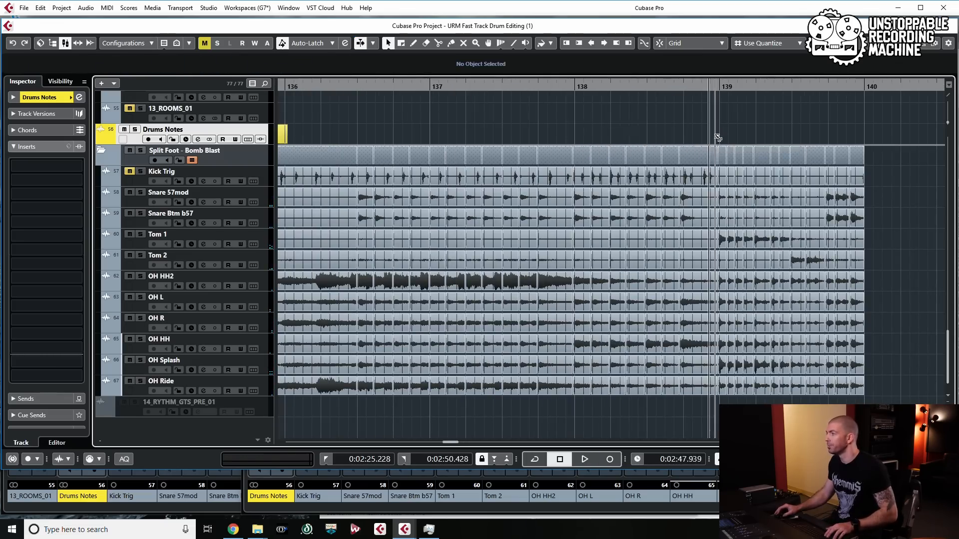
# Play the drums from about beat 132.2 to shortly after beat 133.3 to check the slice timing
pyautogui.hscroll(-5, 708, 163)
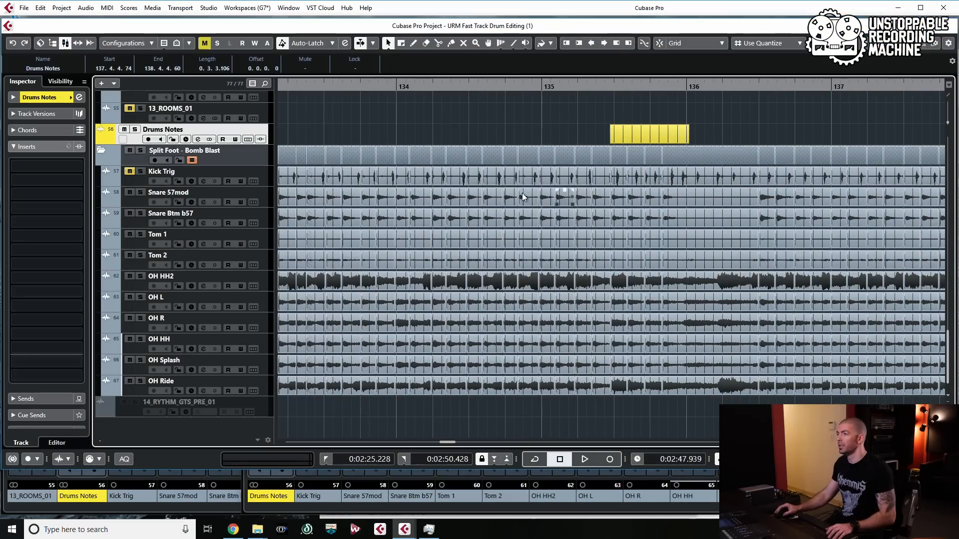
pyautogui.hscroll(-2, 522, 195)
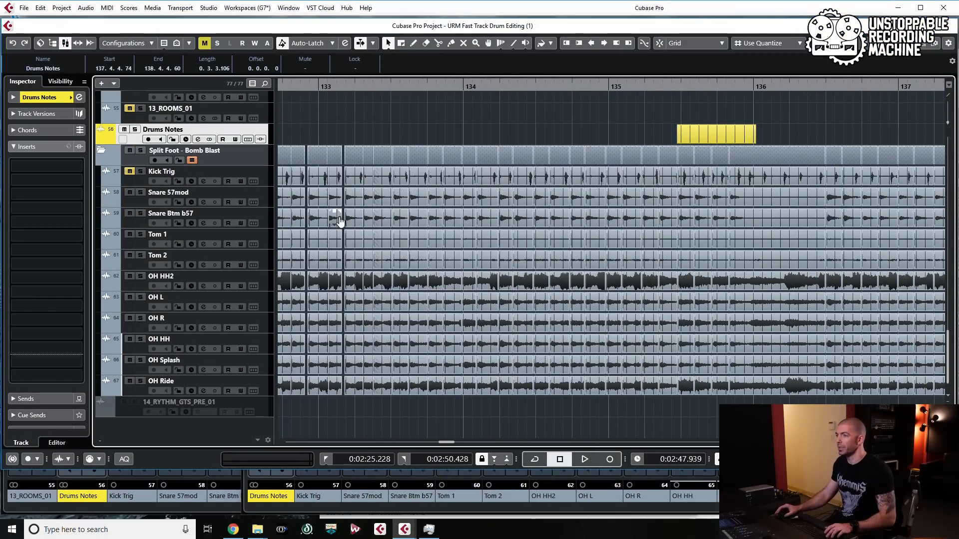
pyautogui.scroll(2, 339, 220)
pyautogui.click(327, 121)
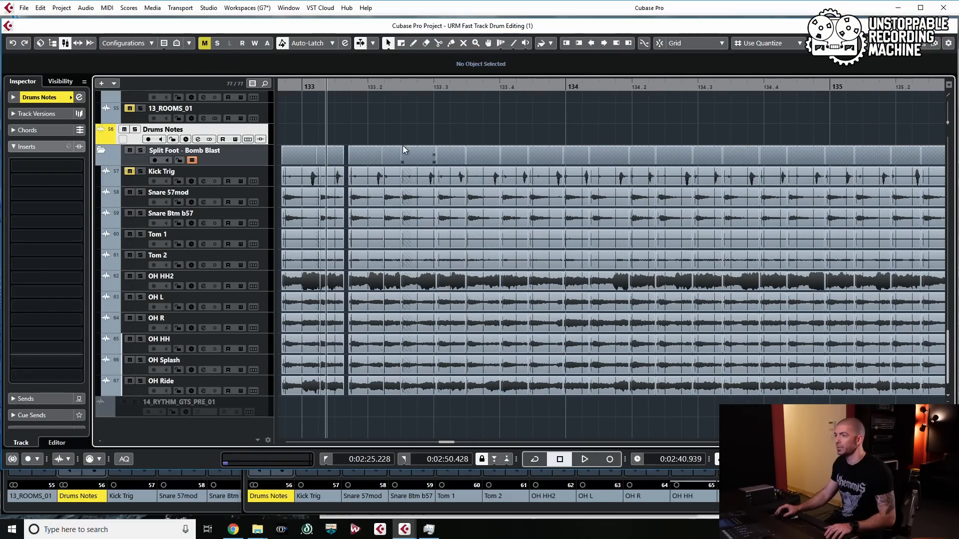
pyautogui.press('KP_Subtract')
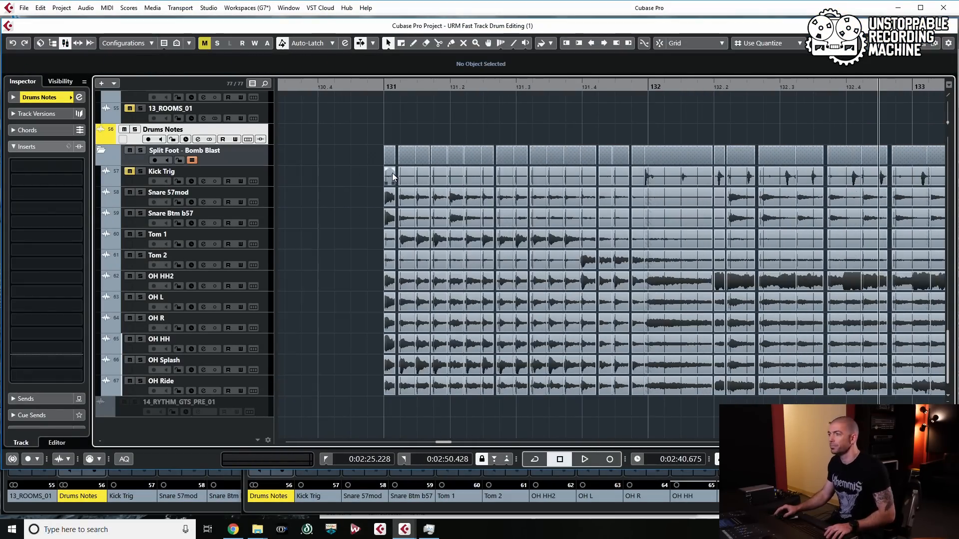
pyautogui.scroll(2, 394, 173)
pyautogui.press('KP_Subtract')
pyautogui.press('space')
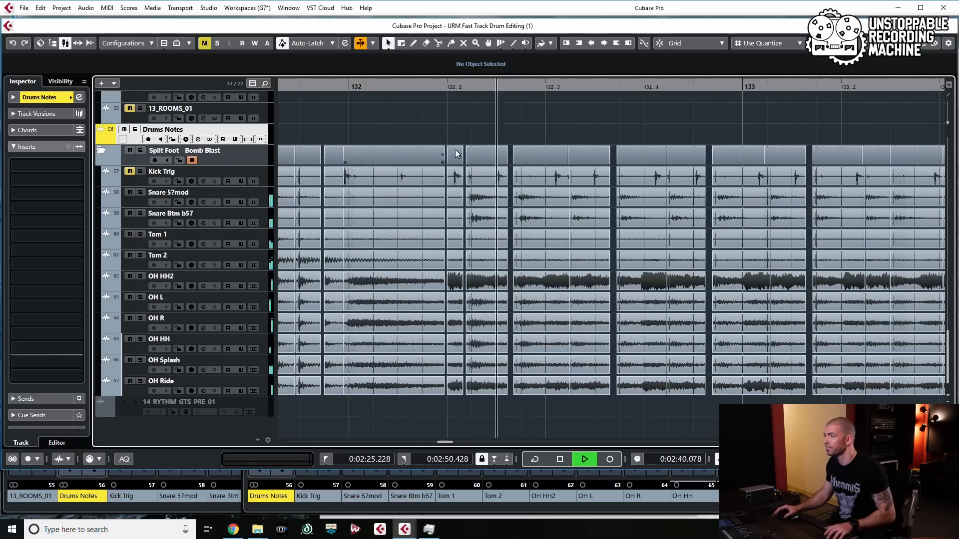
pyautogui.press('space')
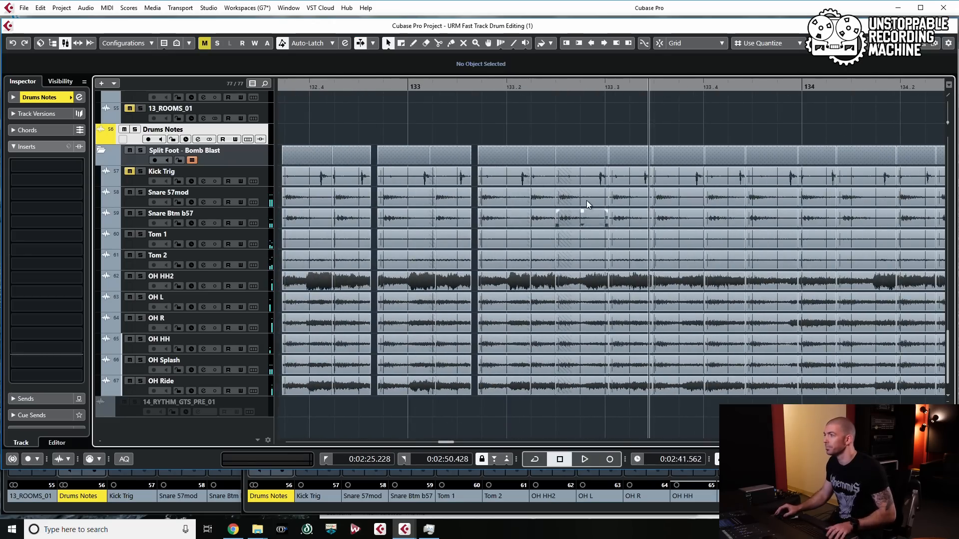
# Shift the grouped bomb blast slice just before beat 133.3 slightly later
pyautogui.click(583, 200)
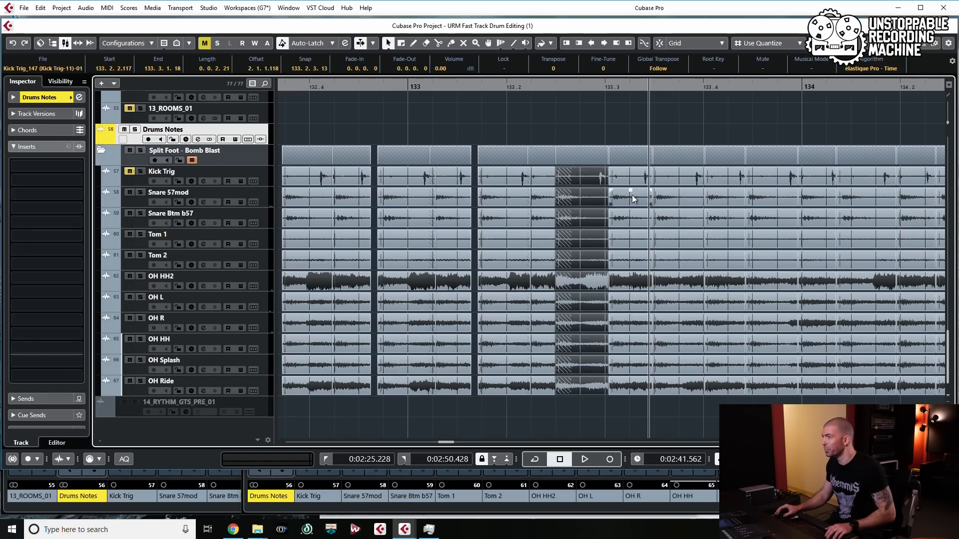
pyautogui.hscroll(4, 639, 208)
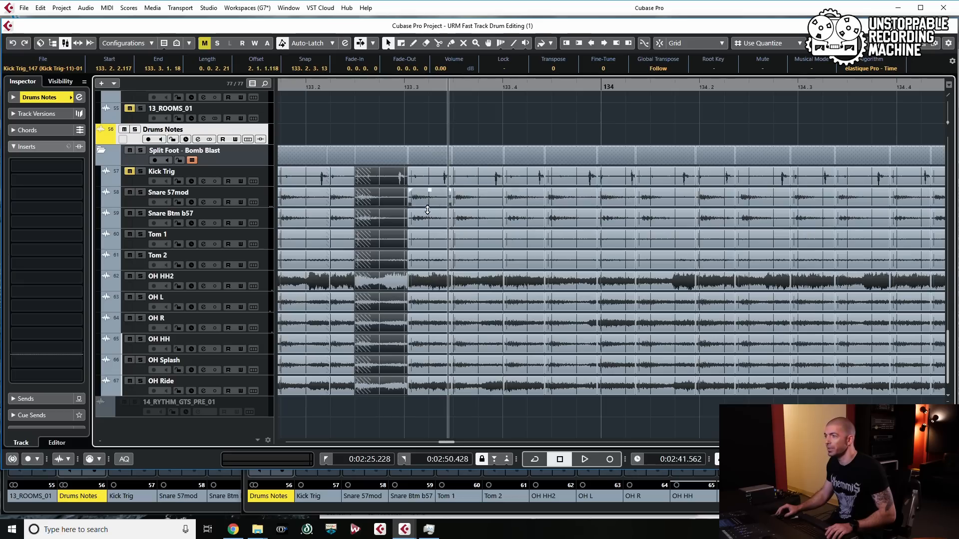
pyautogui.moveTo(384, 200); pyautogui.dragTo(403, 194)
# Select every slice from just after beat 133.3 up to the yellow marker and move them later together so the first starts at 133.3.2.8
pyautogui.click(443, 202)
pyautogui.keyDown('shift'); pyautogui.click(487, 202); pyautogui.keyUp('shift')
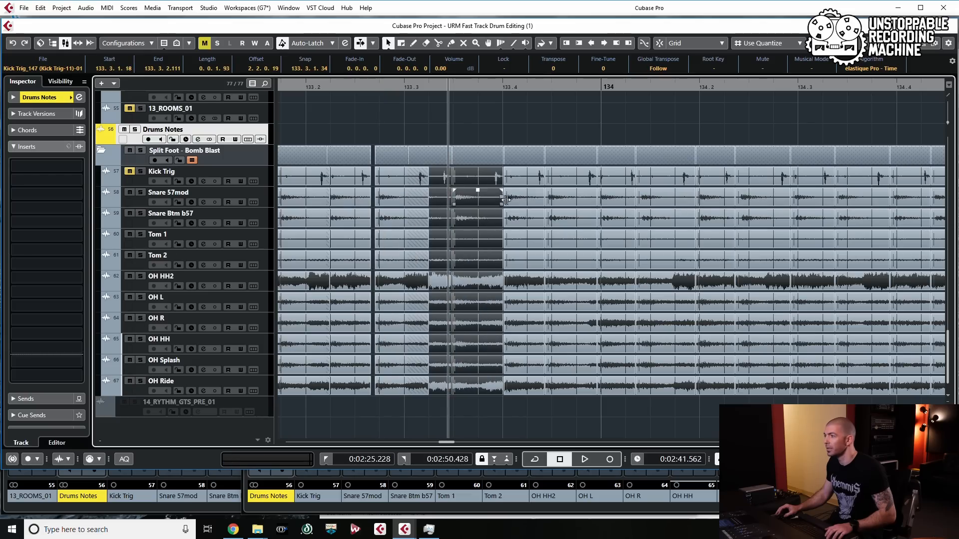
pyautogui.keyDown('shift'); pyautogui.click(539, 203); pyautogui.keyUp('shift')
pyautogui.keyDown('shift'); pyautogui.click(580, 200); pyautogui.keyUp('shift')
pyautogui.keyDown('shift'); pyautogui.click(625, 201); pyautogui.keyUp('shift')
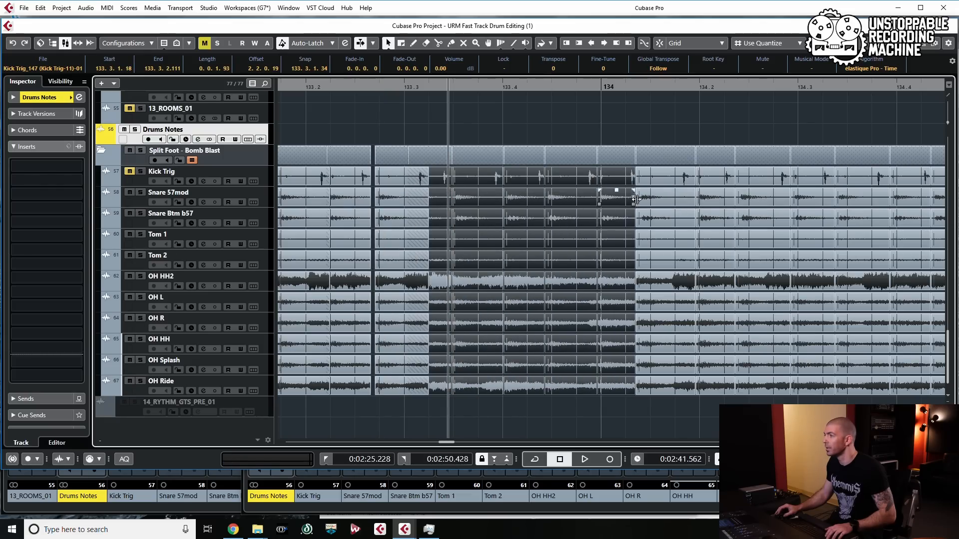
pyautogui.keyDown('shift'); pyautogui.click(671, 201); pyautogui.keyUp('shift')
pyautogui.hscroll(3, 672, 200)
pyautogui.hscroll(1, 672, 200)
pyautogui.scroll(-2, 672, 200)
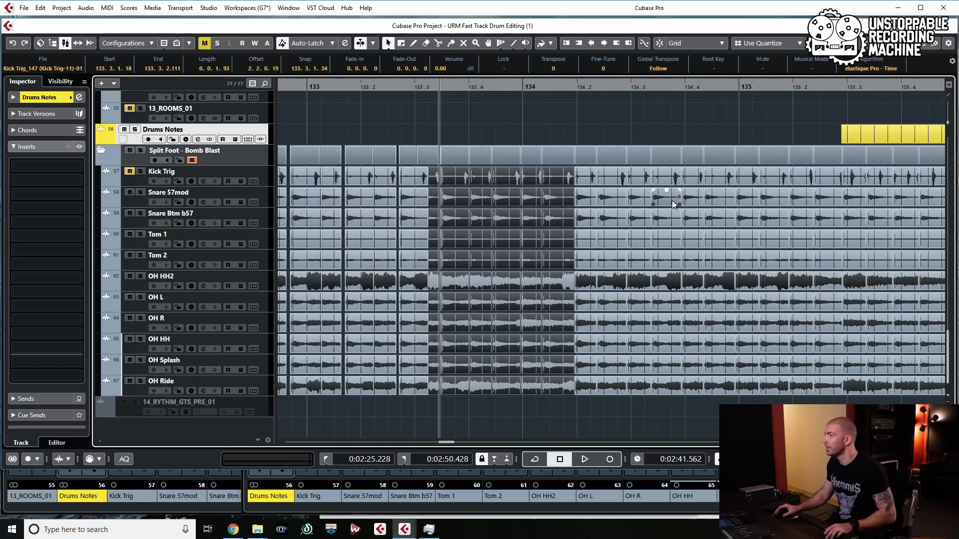
pyautogui.hscroll(1, 672, 199)
pyautogui.keyDown('shift'); pyautogui.click(764, 201); pyautogui.keyUp('shift')
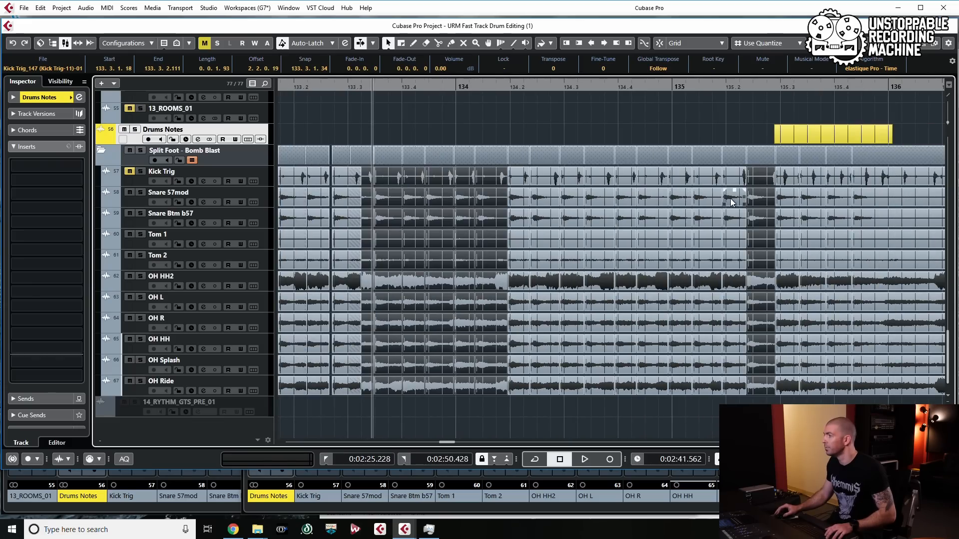
pyautogui.keyDown('shift'); pyautogui.click(732, 201); pyautogui.keyUp('shift')
pyautogui.keyDown('shift'); pyautogui.click(706, 199); pyautogui.keyUp('shift')
pyautogui.keyDown('shift'); pyautogui.click(680, 197); pyautogui.keyUp('shift')
pyautogui.keyDown('shift'); pyautogui.click(652, 198); pyautogui.keyUp('shift')
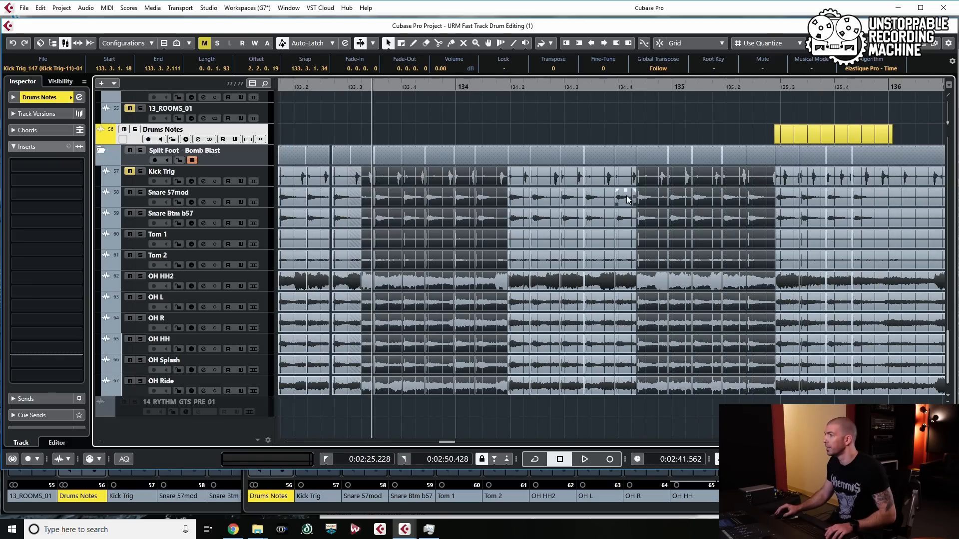
pyautogui.keyDown('shift'); pyautogui.click(627, 198); pyautogui.keyUp('shift')
pyautogui.keyDown('shift'); pyautogui.click(602, 200); pyautogui.keyUp('shift')
pyautogui.keyDown('shift'); pyautogui.click(575, 200); pyautogui.keyUp('shift')
pyautogui.keyDown('shift'); pyautogui.click(544, 201); pyautogui.keyUp('shift')
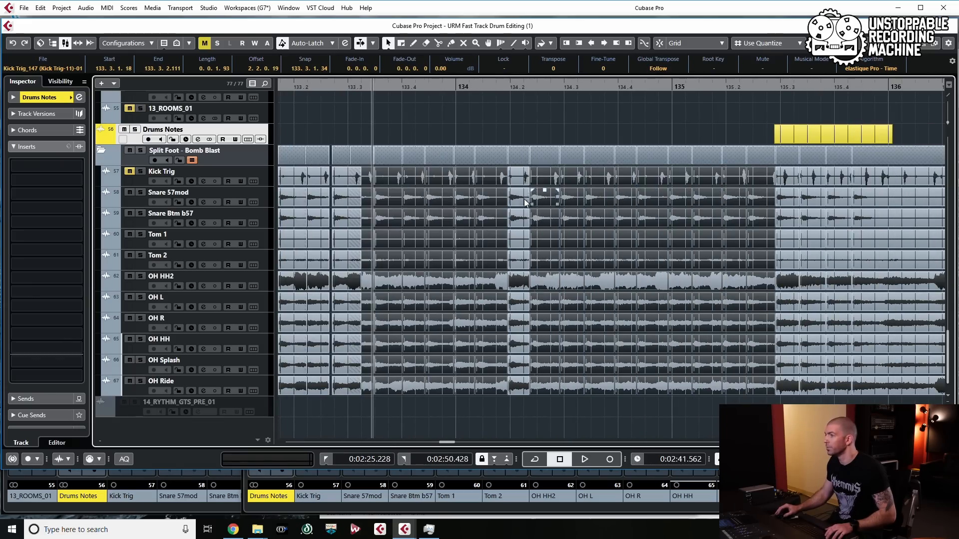
pyautogui.keyDown('shift'); pyautogui.click(522, 201); pyautogui.keyUp('shift')
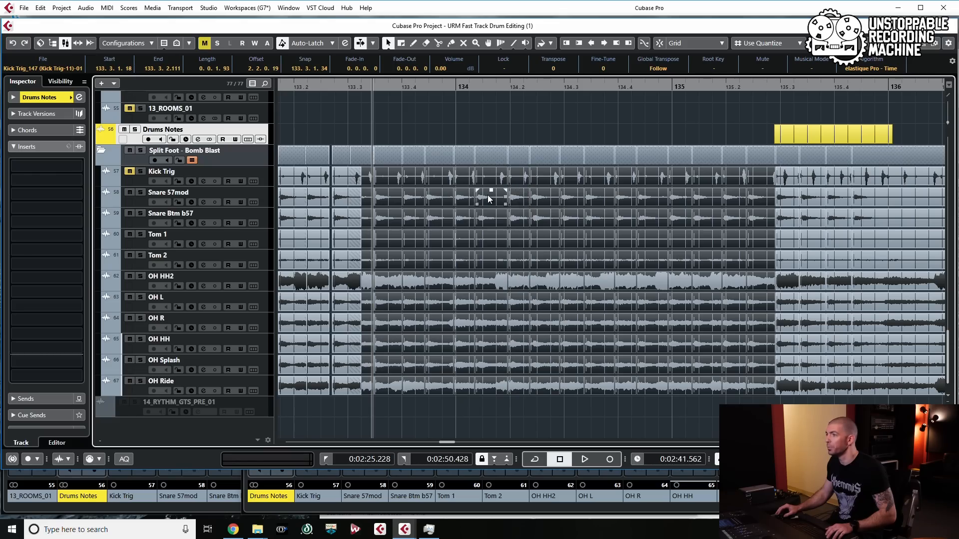
pyautogui.moveTo(487, 195); pyautogui.dragTo(493, 195)
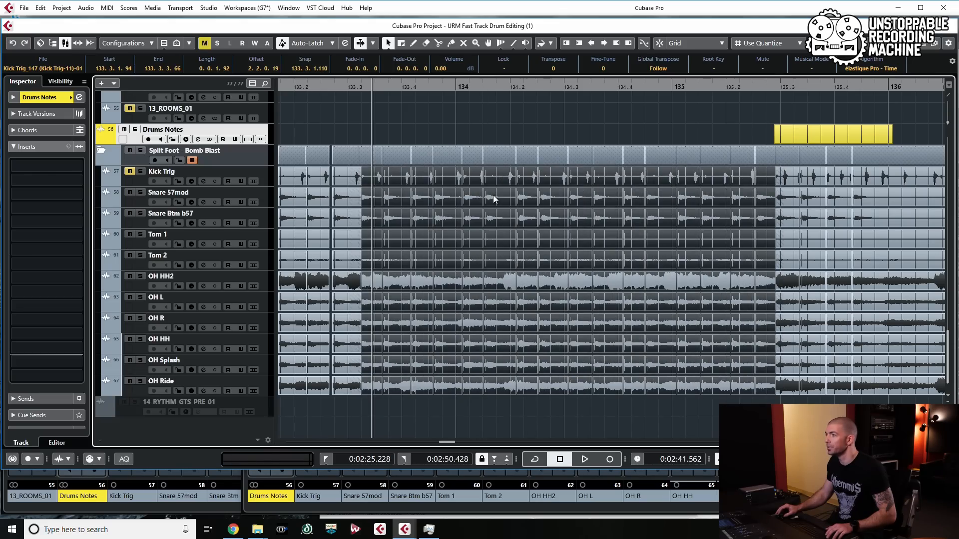
pyautogui.scroll(2, 479, 210)
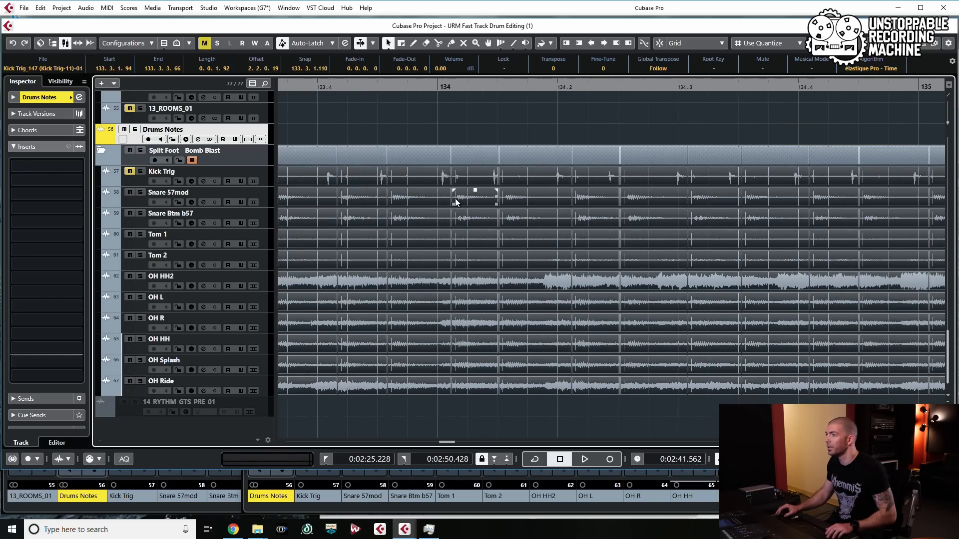
pyautogui.moveTo(457, 197); pyautogui.dragTo(466, 197)
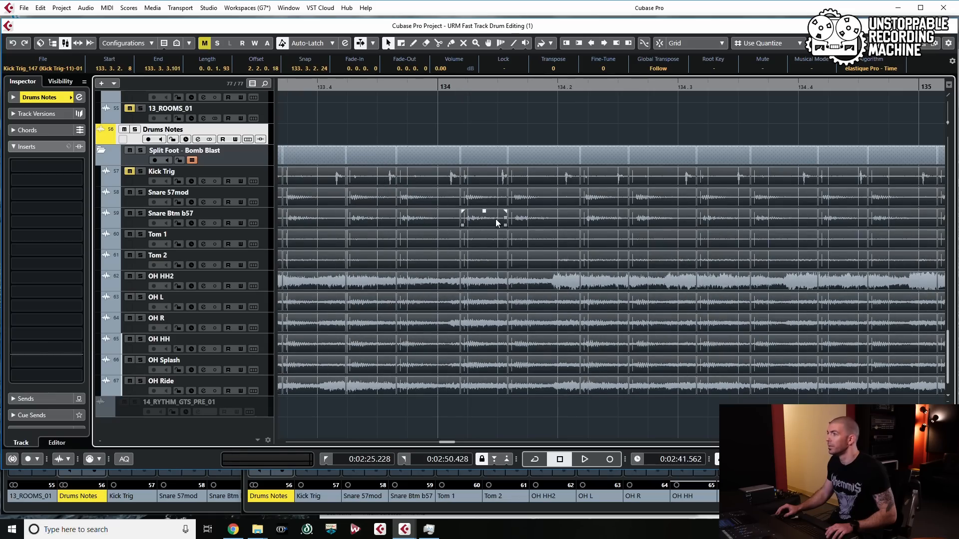
# Nudge the slices between beat 133.3 and bar 134 individually, moving the first one earlier and the following ones slightly later
pyautogui.hscroll(-3, 533, 223)
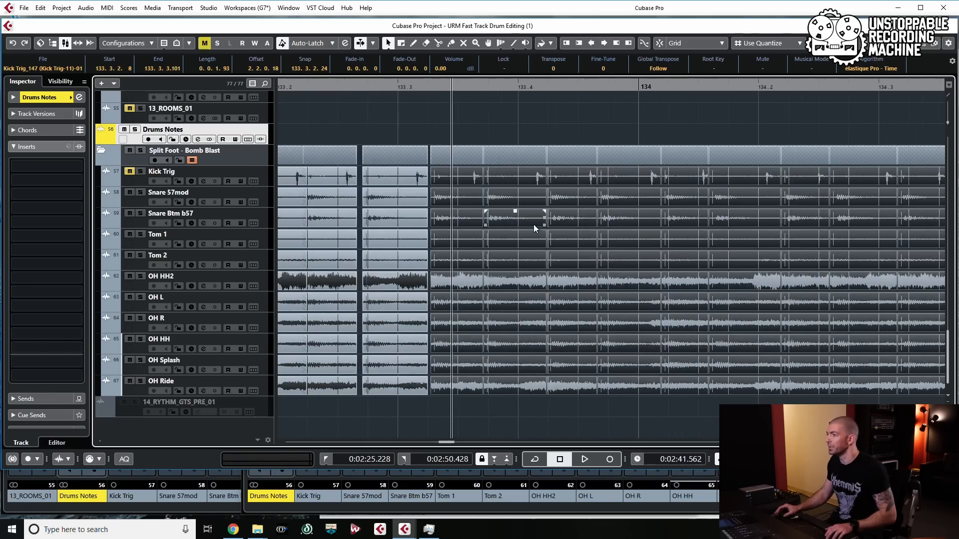
pyautogui.scroll(2, 448, 211)
pyautogui.click(453, 200)
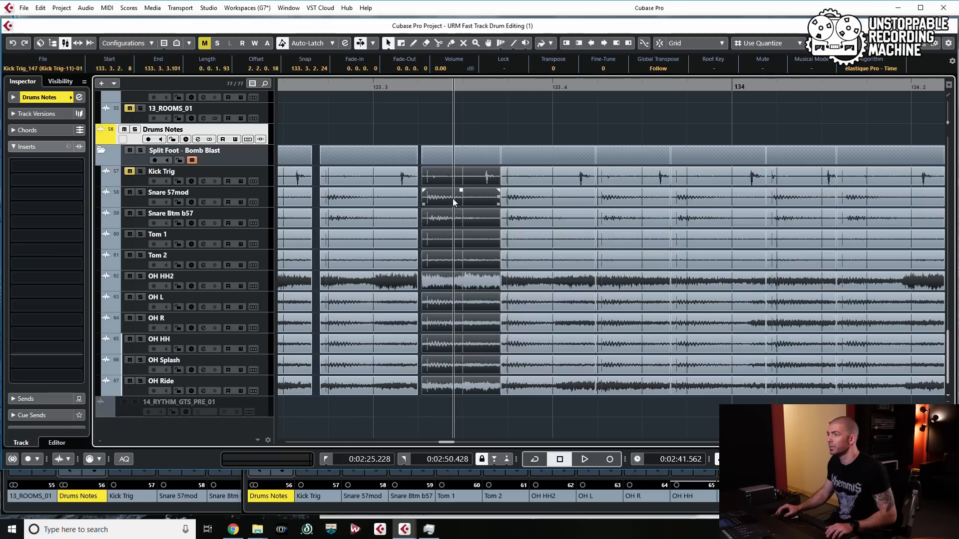
pyautogui.moveTo(452, 198); pyautogui.dragTo(445, 198)
pyautogui.moveTo(513, 201); pyautogui.dragTo(513, 202)
pyautogui.moveTo(635, 202); pyautogui.dragTo(639, 202)
pyautogui.moveTo(699, 197); pyautogui.dragTo(708, 196)
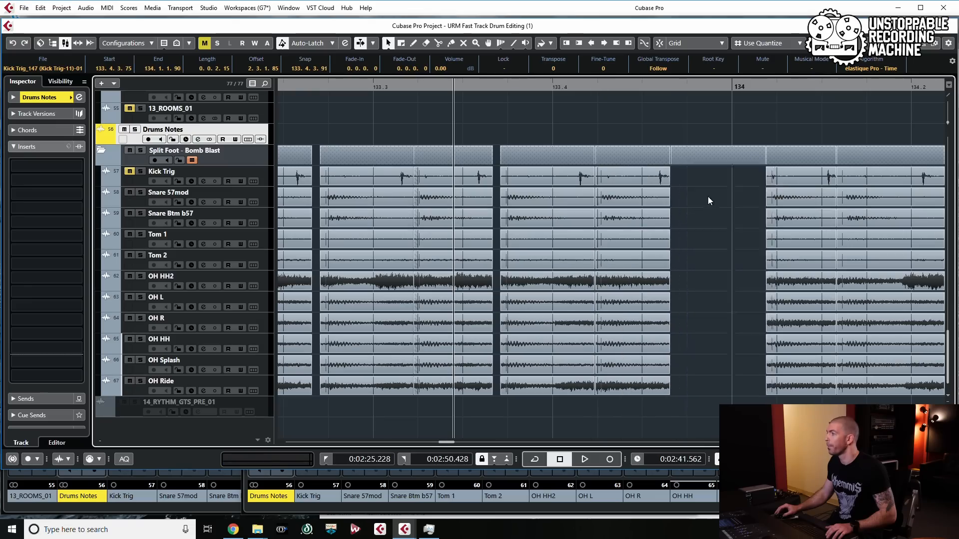
# Shift the slices from bar 134 up to beat 134.2 later and the slice just after beat 134.2 slightly earlier
pyautogui.hscroll(3, 696, 208)
pyautogui.moveTo(519, 199); pyautogui.dragTo(523, 199)
pyautogui.moveTo(612, 195); pyautogui.dragTo(634, 194)
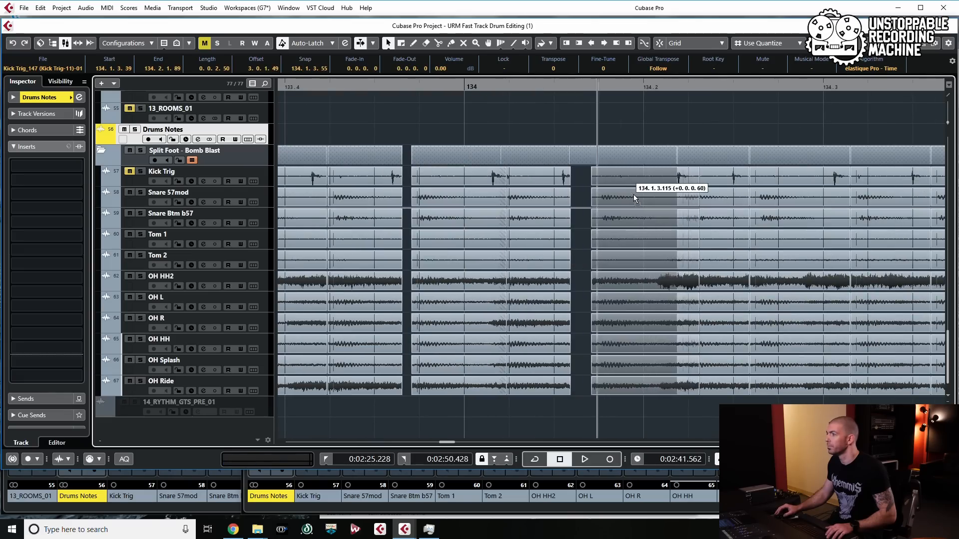
pyautogui.hscroll(3, 631, 194)
pyautogui.moveTo(519, 194); pyautogui.dragTo(511, 195)
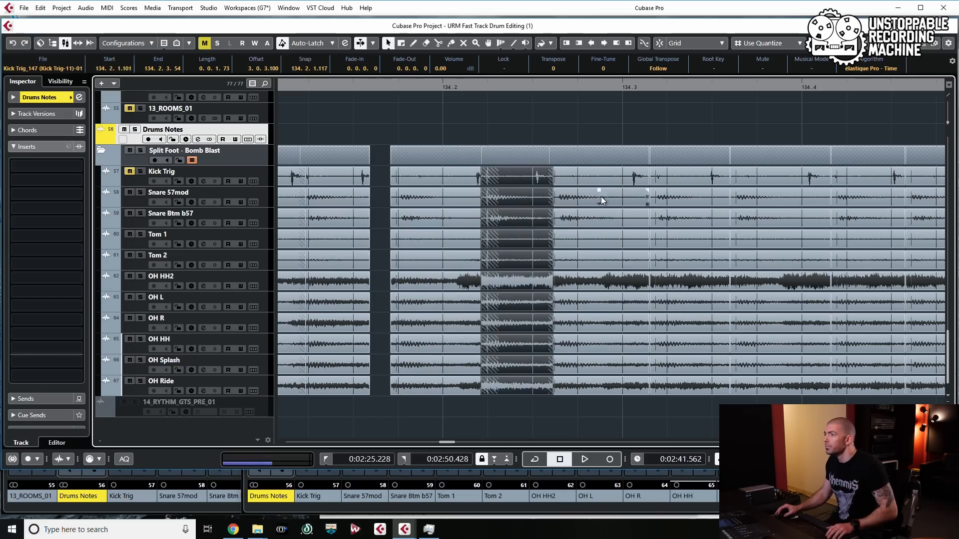
# Correct the positions of the individual slices between beats 134.2 and 134.4
pyautogui.moveTo(584, 201); pyautogui.dragTo(645, 220)
pyautogui.hscroll(2, 601, 202)
pyautogui.hscroll(2, 600, 202)
pyautogui.click(550, 203)
# Move the slice after beat 134.4 slightly earlier and the slice just before bar 135 later to start at 134.4.3.102
pyautogui.hscroll(6, 645, 221)
pyautogui.click(519, 212)
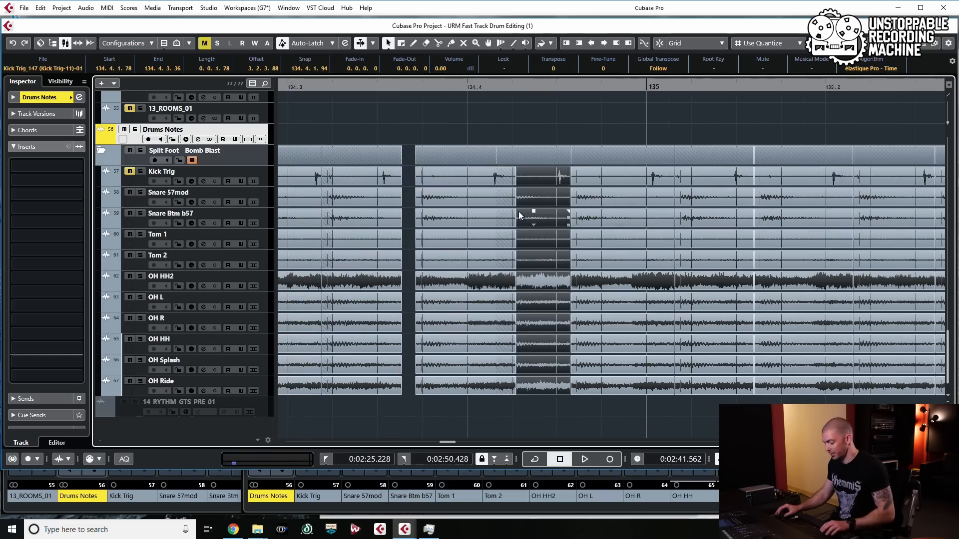
pyautogui.moveTo(541, 221); pyautogui.dragTo(632, 214)
# Move the two slices following bar 135 later so they start at 135.1.1.93 and 135.1.3.88
pyautogui.hscroll(6, 632, 214)
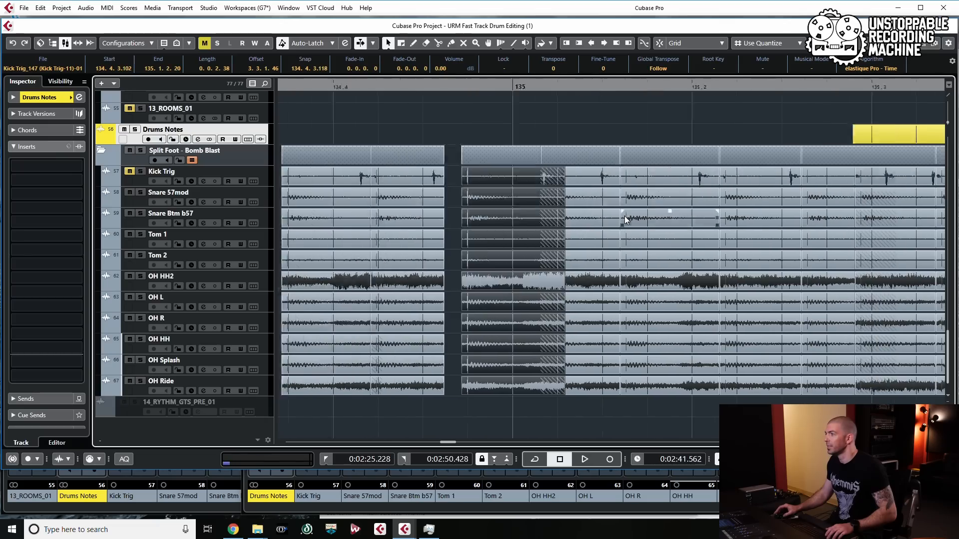
pyautogui.click(524, 223)
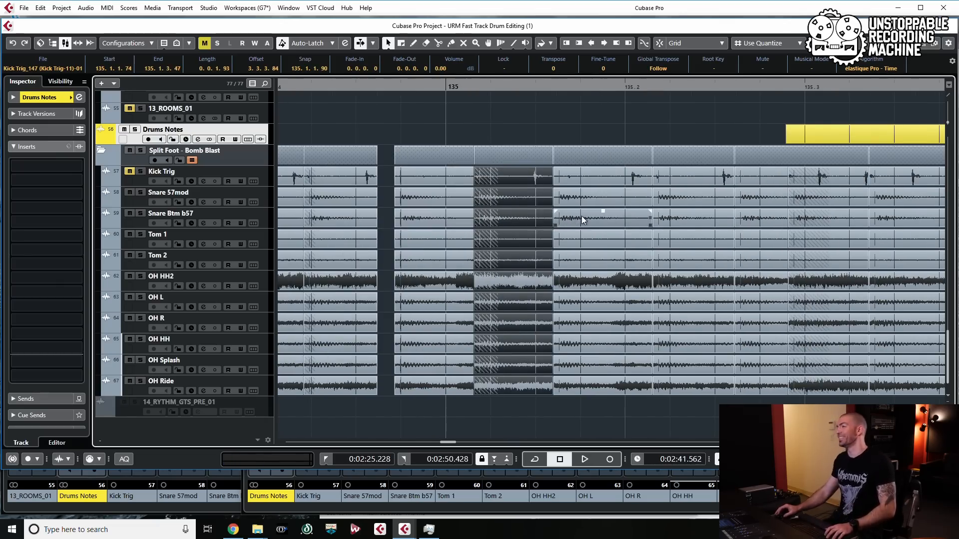
pyautogui.moveTo(503, 220); pyautogui.dragTo(512, 220)
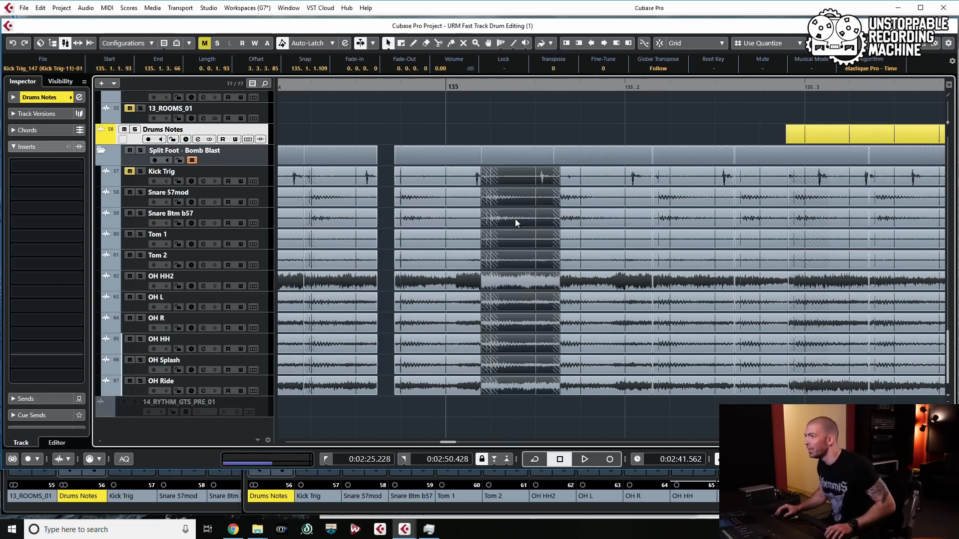
pyautogui.click(598, 218)
pyautogui.press('u')
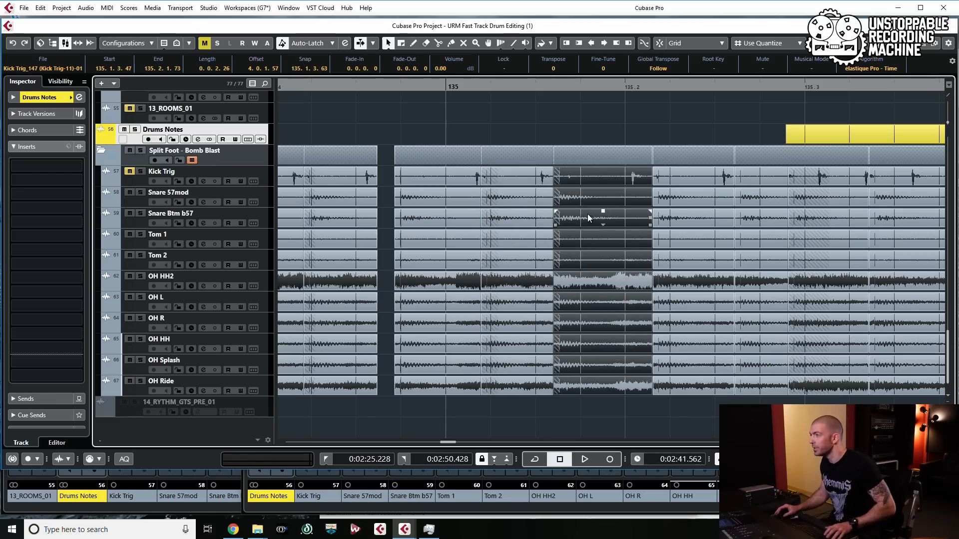
pyautogui.moveTo(587, 214); pyautogui.dragTo(603, 214)
# Adjust the timing of the two slices between beat 135.2 and the start of the yellow marker
pyautogui.hscroll(2, 594, 215)
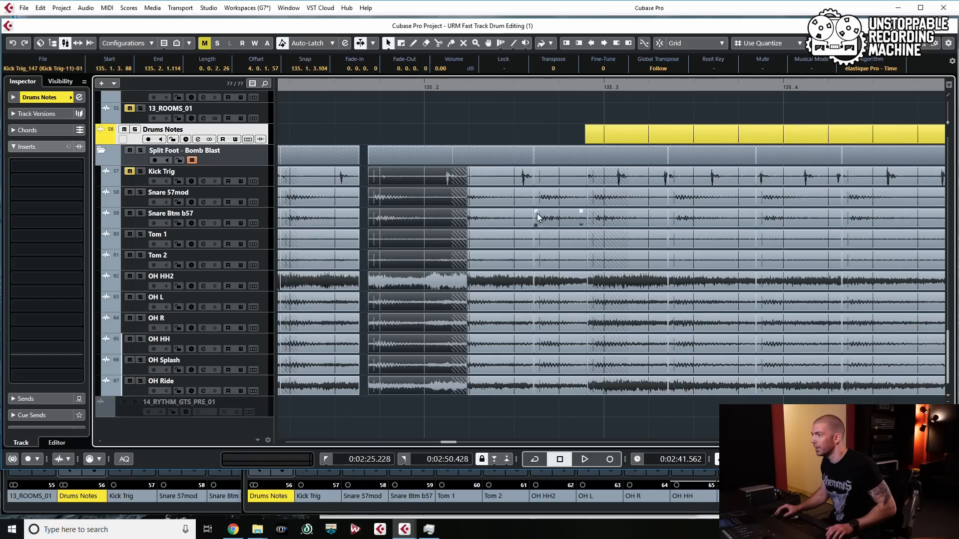
pyautogui.moveTo(538, 215); pyautogui.dragTo(495, 223)
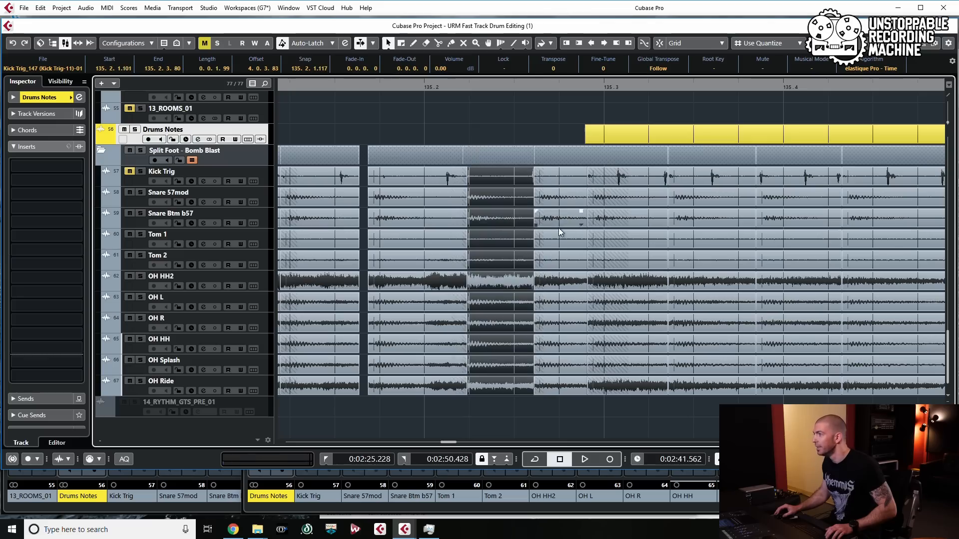
pyautogui.moveTo(559, 227); pyautogui.dragTo(574, 225)
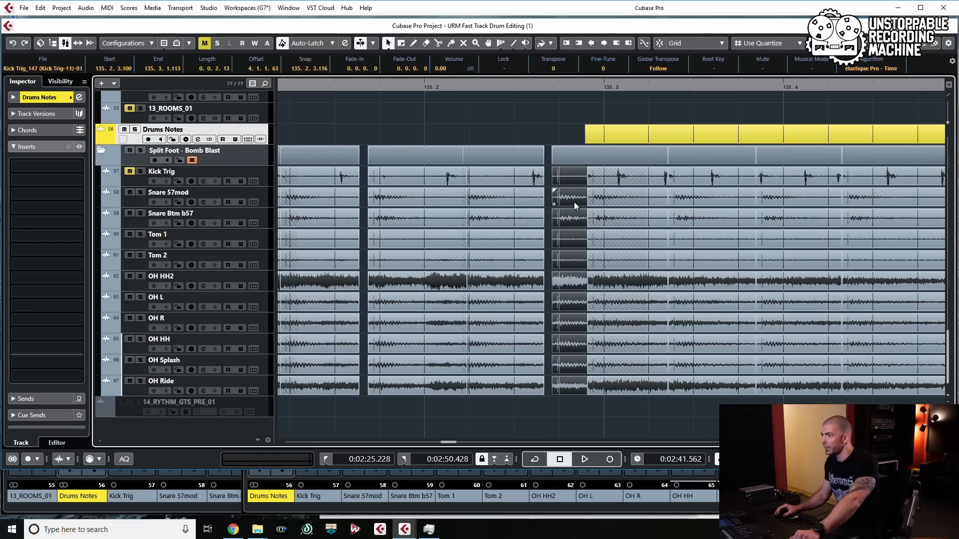
pyautogui.moveTo(575, 204); pyautogui.dragTo(557, 200)
# Move the slice at the start of the yellow marker slightly later so it starts at 135.2.4.87
pyautogui.click(620, 190)
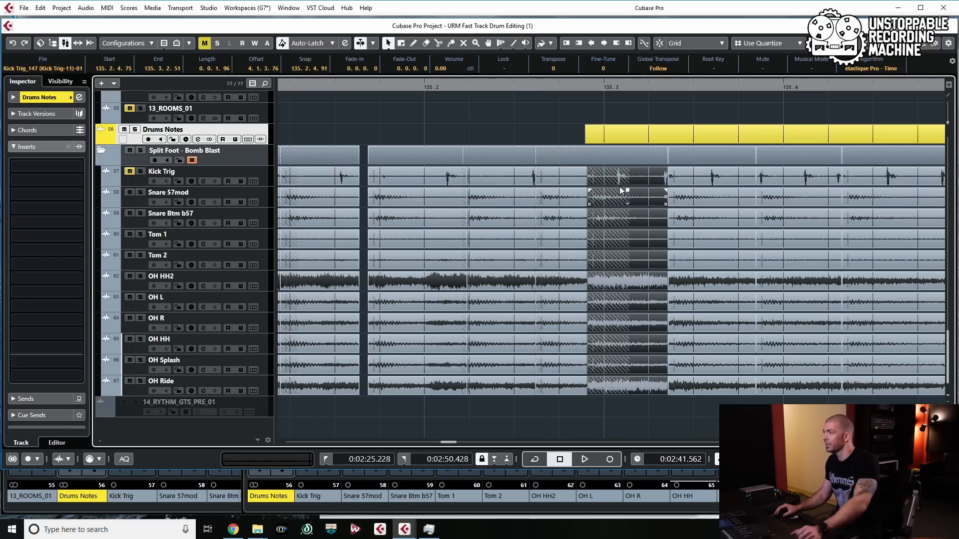
pyautogui.hscroll(2, 621, 204)
pyautogui.moveTo(497, 201); pyautogui.dragTo(501, 200)
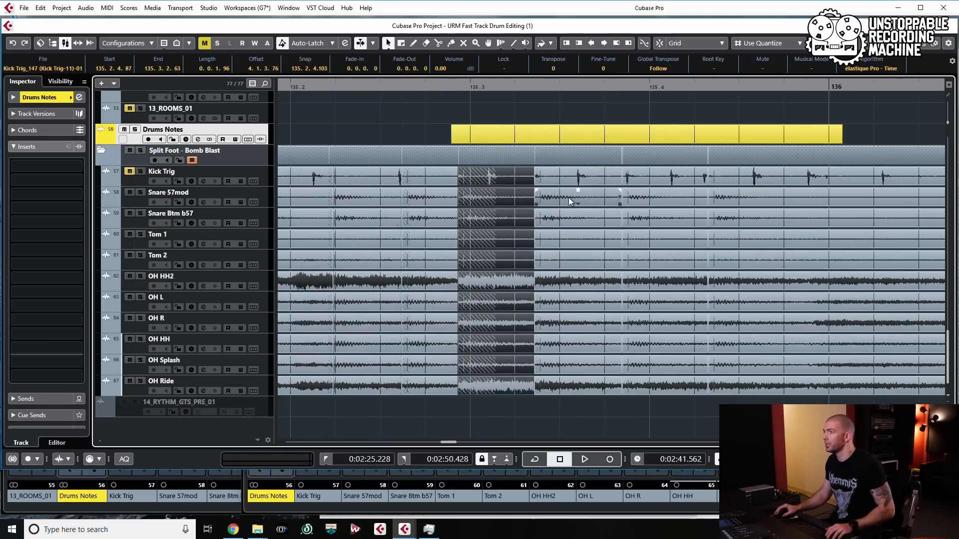
pyautogui.scroll(-2, 585, 198)
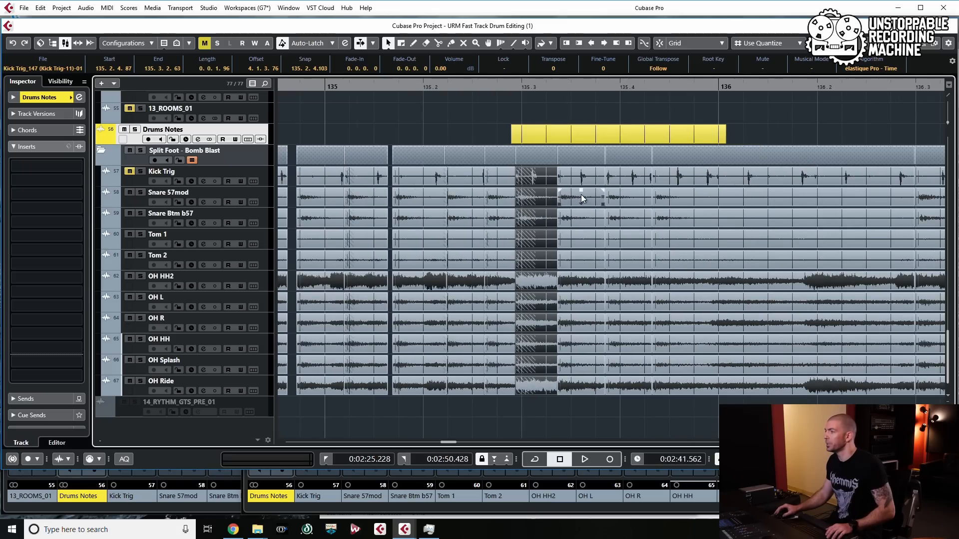
# Quantize the drum slices from 135.3 to 136.3 and split the long last slice at bar 136 and 136.2
pyautogui.moveTo(579, 199); pyautogui.dragTo(697, 199)
pyautogui.hscroll(3, 685, 203)
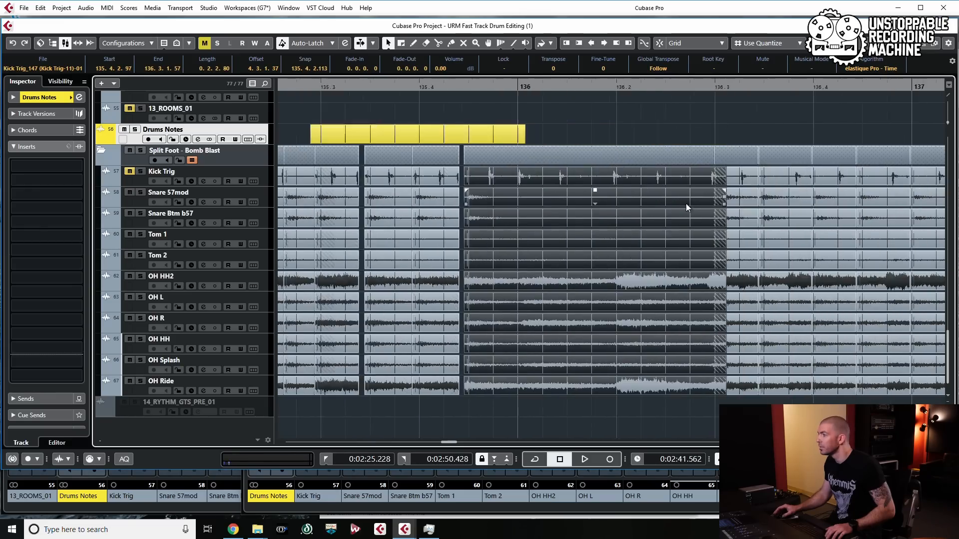
pyautogui.click(524, 326)
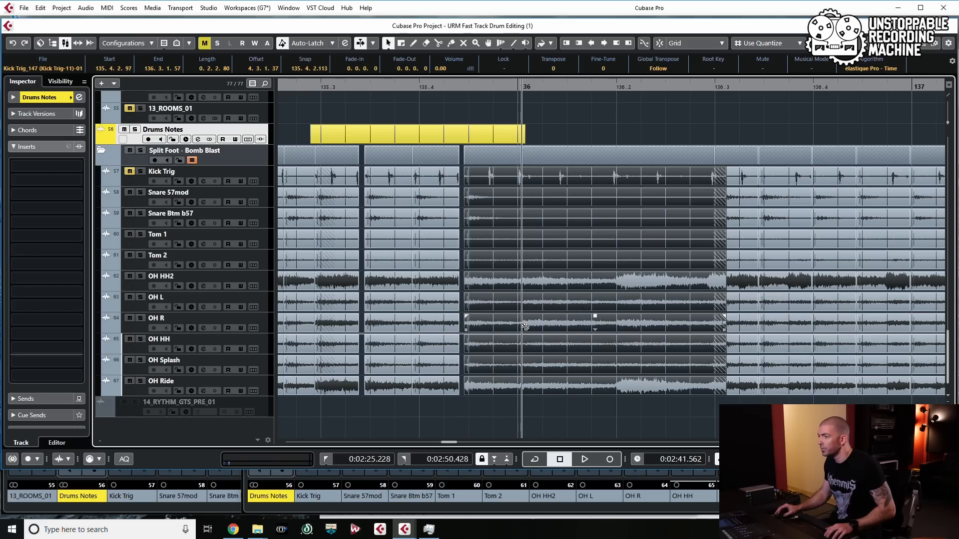
pyautogui.keyDown('alt'); pyautogui.click(525, 326); pyautogui.keyUp('alt')
pyautogui.click(609, 286)
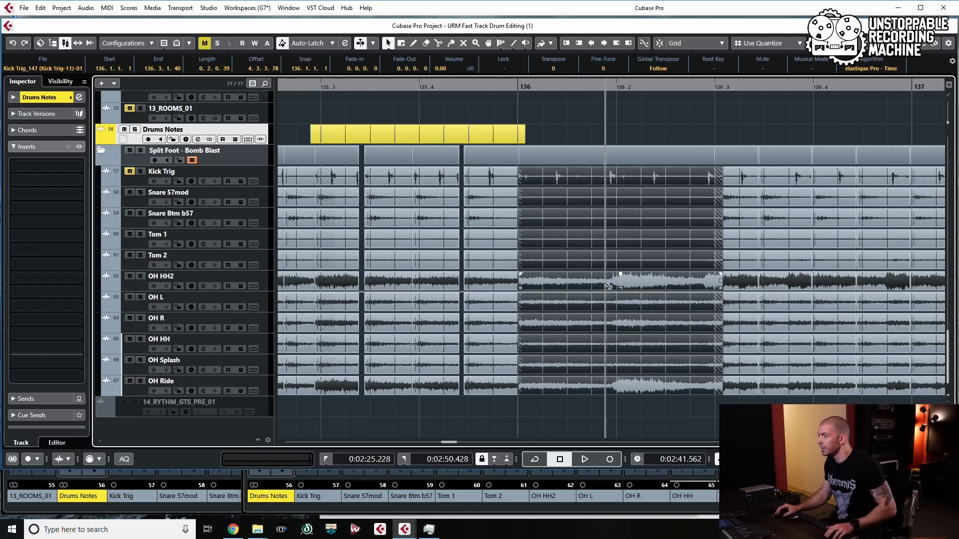
pyautogui.keyDown('alt'); pyautogui.click(613, 284); pyautogui.keyUp('alt')
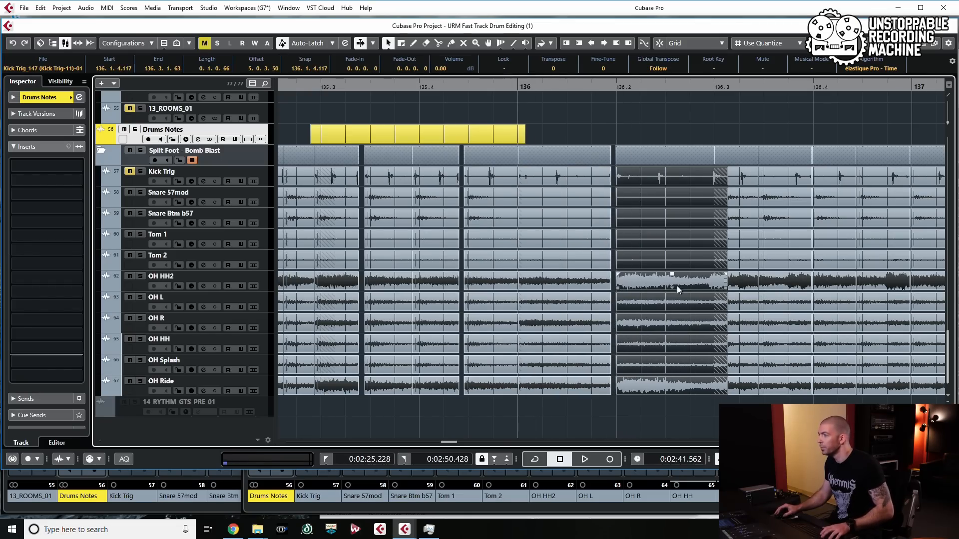
# Split the remaining drum slice just before 136.3 and quantize the new piece to the grid
pyautogui.hscroll(2, 661, 296)
pyautogui.hscroll(2, 631, 284)
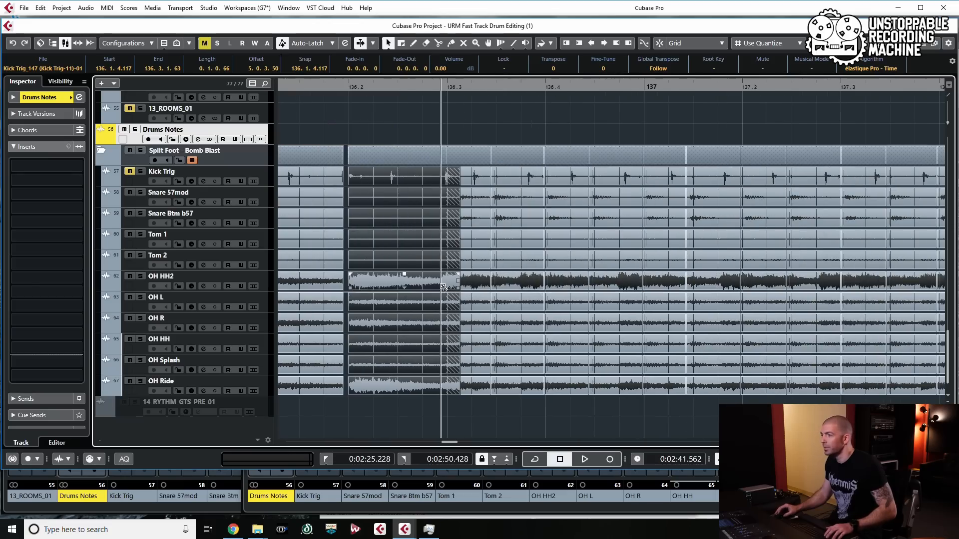
pyautogui.keyDown('alt'); pyautogui.click(441, 300); pyautogui.keyUp('alt')
pyautogui.press('q')
pyautogui.click(480, 226)
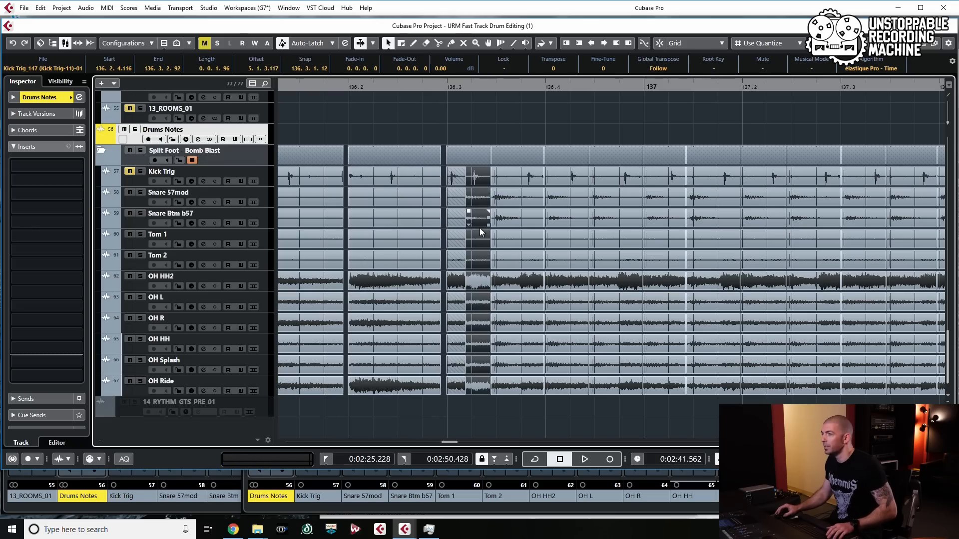
# Select all drum slices from just after 136.3 through bar 137 and shift them slightly later so the first snare hit meets 136.3.2
pyautogui.moveTo(475, 196); pyautogui.dragTo(715, 322)
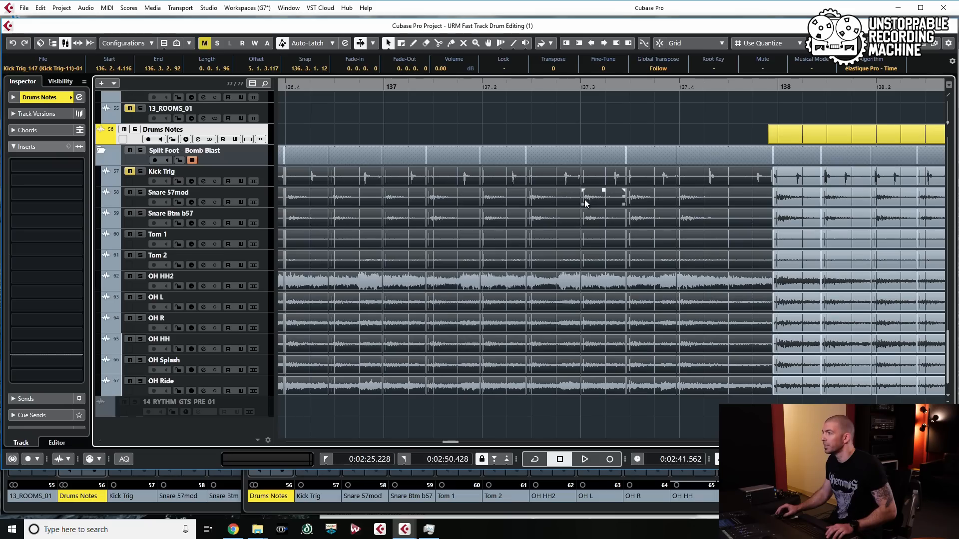
pyautogui.moveTo(598, 199); pyautogui.dragTo(611, 198)
pyautogui.hscroll(-4, 517, 216)
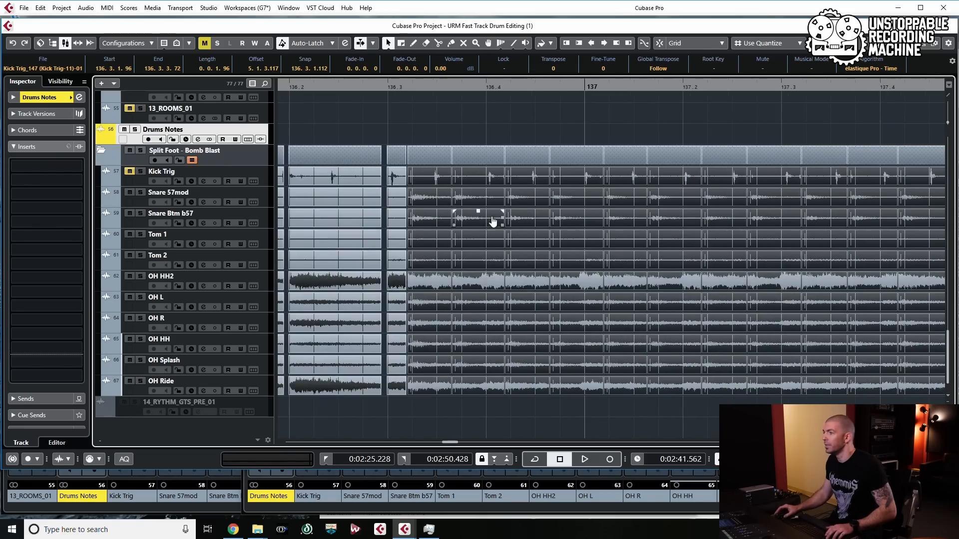
pyautogui.scroll(3, 417, 233)
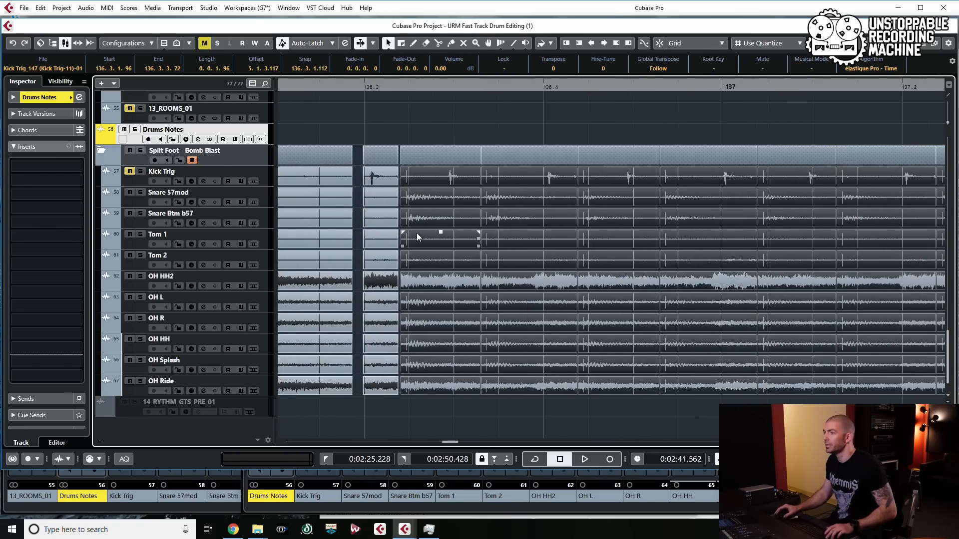
# Move the individual drum slices between 136.3 and bar 137 slightly later so their snare hits meet the grid
pyautogui.click(418, 199)
pyautogui.moveTo(515, 194); pyautogui.dragTo(524, 193)
pyautogui.moveTo(629, 203); pyautogui.dragTo(636, 203)
pyautogui.hscroll(4, 636, 203)
pyautogui.moveTo(532, 203); pyautogui.dragTo(545, 205)
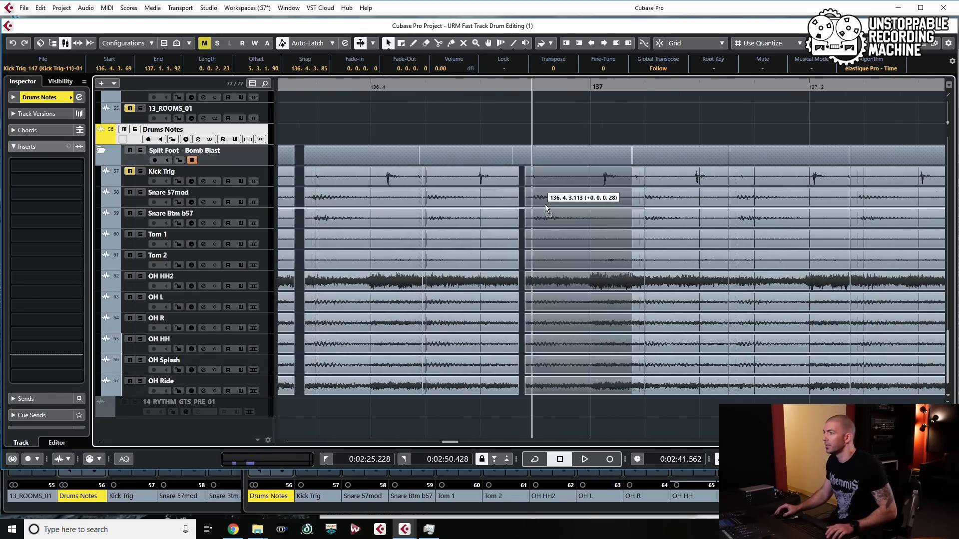
# Nudge the two drum slices between bar 137 and 137.2 slightly later to line up with the grid
pyautogui.hscroll(3, 544, 204)
pyautogui.hscroll(2, 544, 205)
pyautogui.click(478, 195)
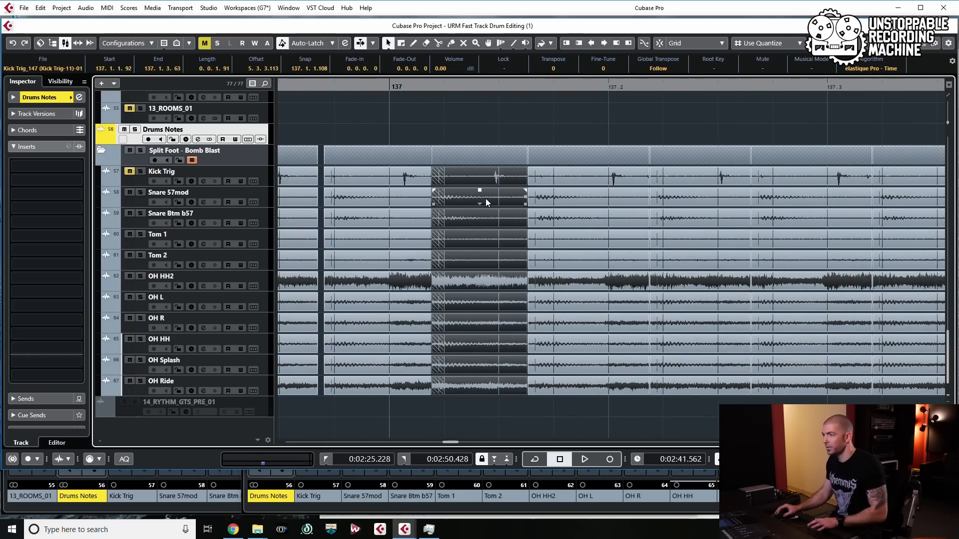
pyautogui.moveTo(475, 196); pyautogui.dragTo(479, 196)
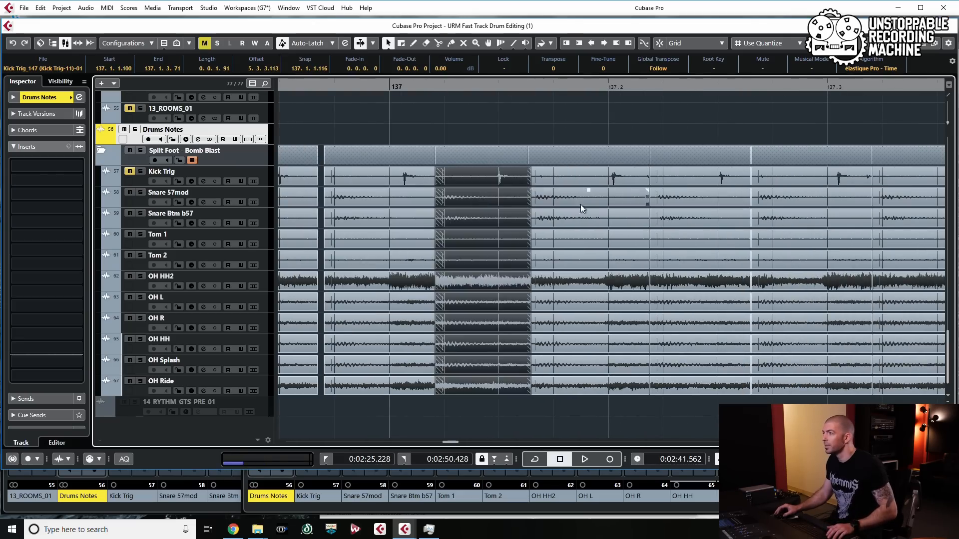
pyautogui.click(570, 196)
pyautogui.moveTo(570, 196); pyautogui.dragTo(572, 196)
# Align the two drum slices between 137.2 and 137.3 with the grid
pyautogui.hscroll(6, 572, 196)
pyautogui.click(506, 196)
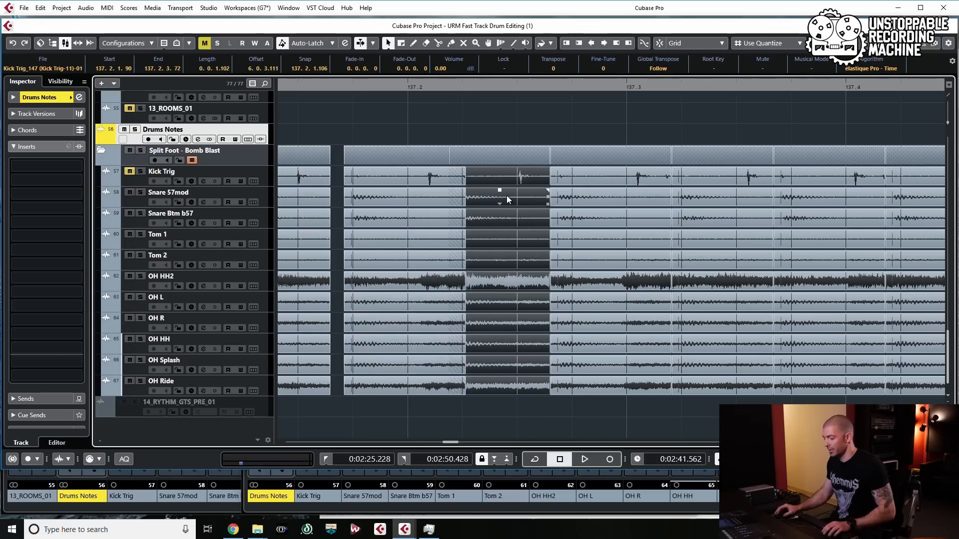
pyautogui.moveTo(489, 198); pyautogui.dragTo(487, 196)
pyautogui.moveTo(597, 196); pyautogui.dragTo(604, 196)
# Align the drum slices between 137.3 and 137.4 and the long slice after 137.4 with the grid
pyautogui.hscroll(4, 604, 197)
pyautogui.click(579, 222)
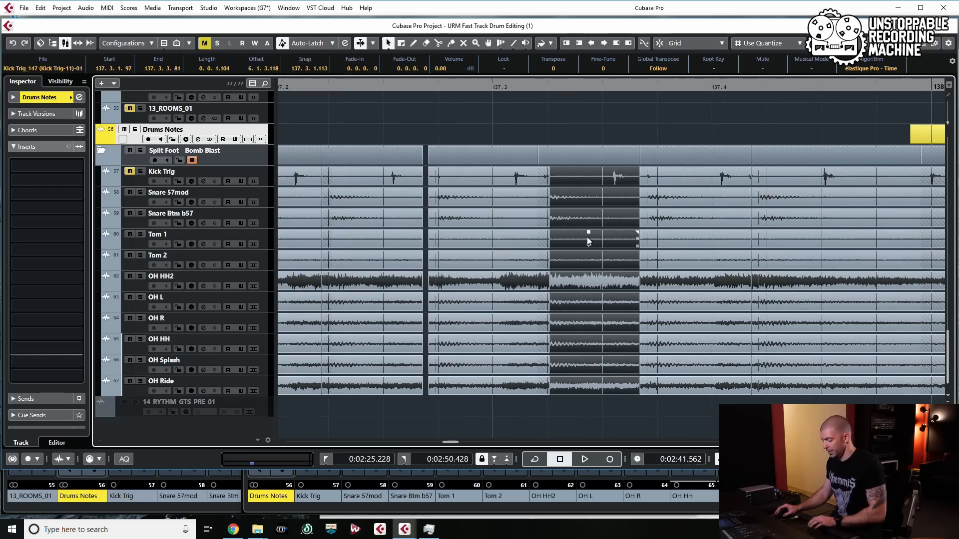
pyautogui.moveTo(580, 196); pyautogui.dragTo(570, 193)
pyautogui.moveTo(690, 193); pyautogui.dragTo(694, 193)
pyautogui.hscroll(8, 693, 194)
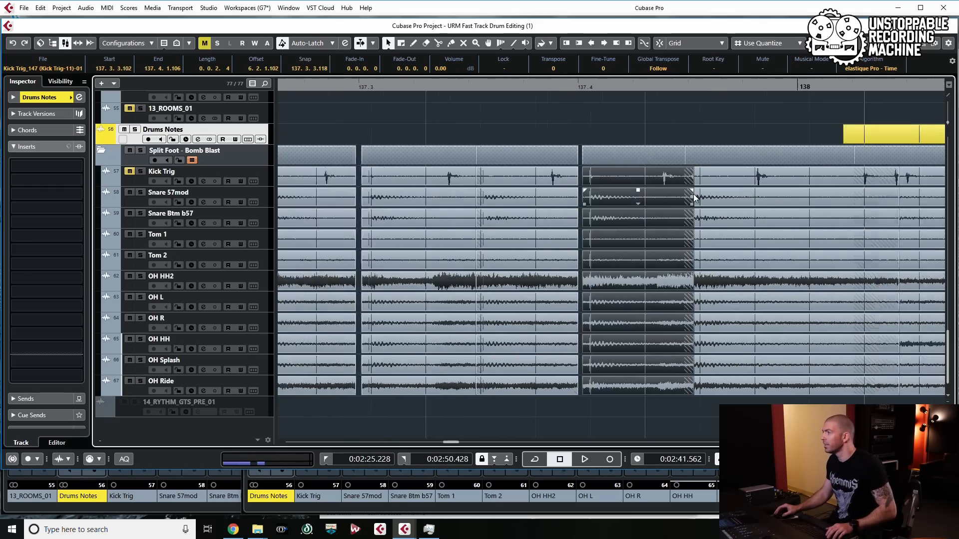
pyautogui.click(540, 199)
pyautogui.moveTo(541, 198)
pyautogui.mouseDown()
pyautogui.moveTo(562, 199)
pyautogui.moveTo(538, 201)
pyautogui.mouseUp()
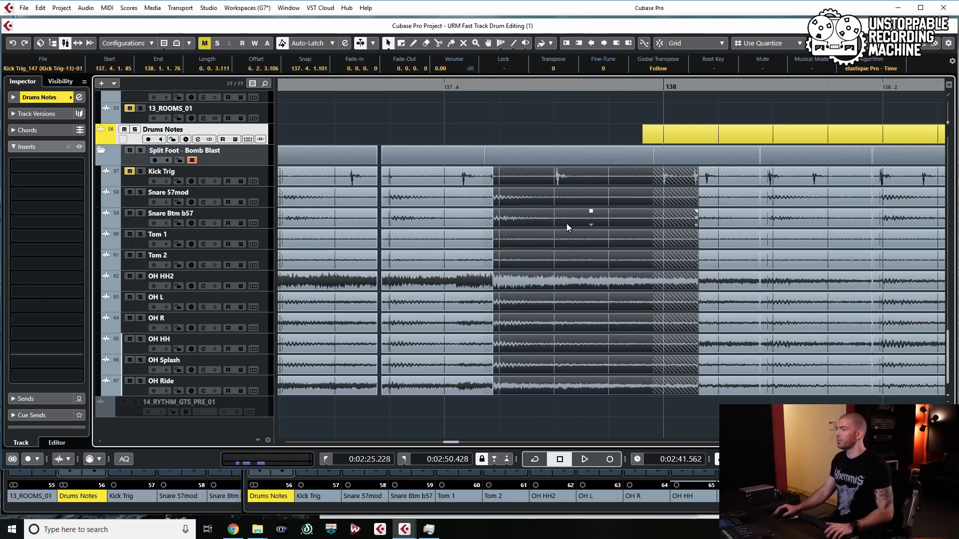
# Bring the slice at bar 138 to the front, then select all drum slices across bar 138 and quantize them
pyautogui.click(717, 200)
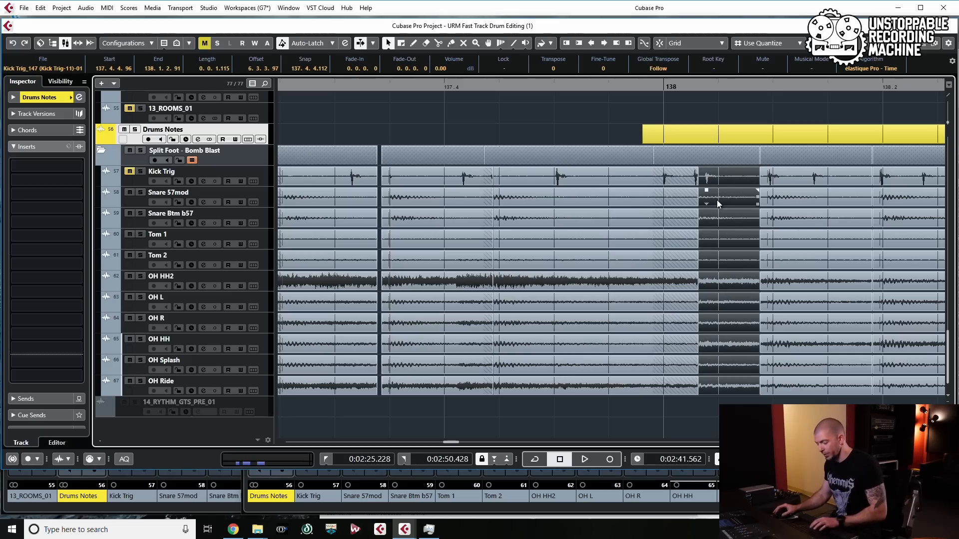
pyautogui.press('u')
pyautogui.hscroll(5, 665, 204)
pyautogui.scroll(-3, 472, 202)
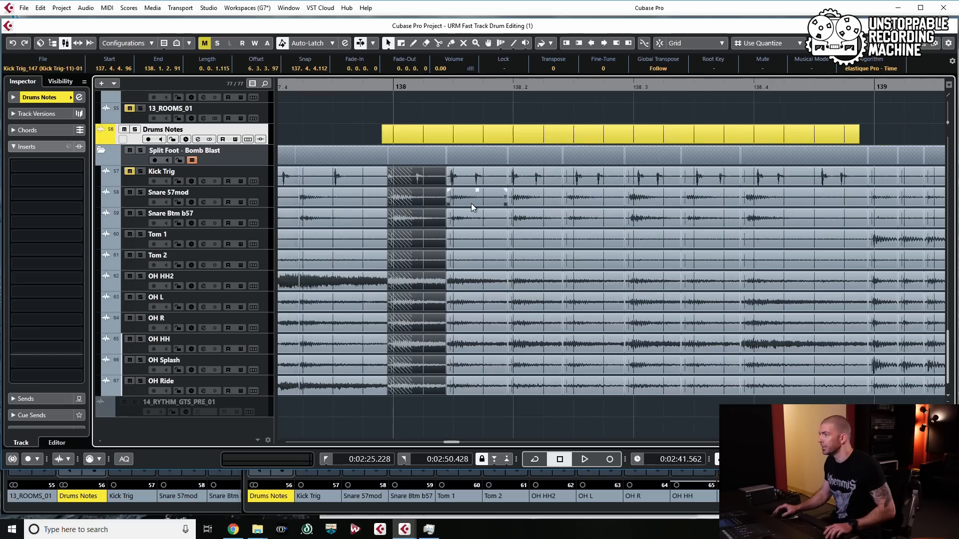
pyautogui.moveTo(433, 199); pyautogui.dragTo(750, 338)
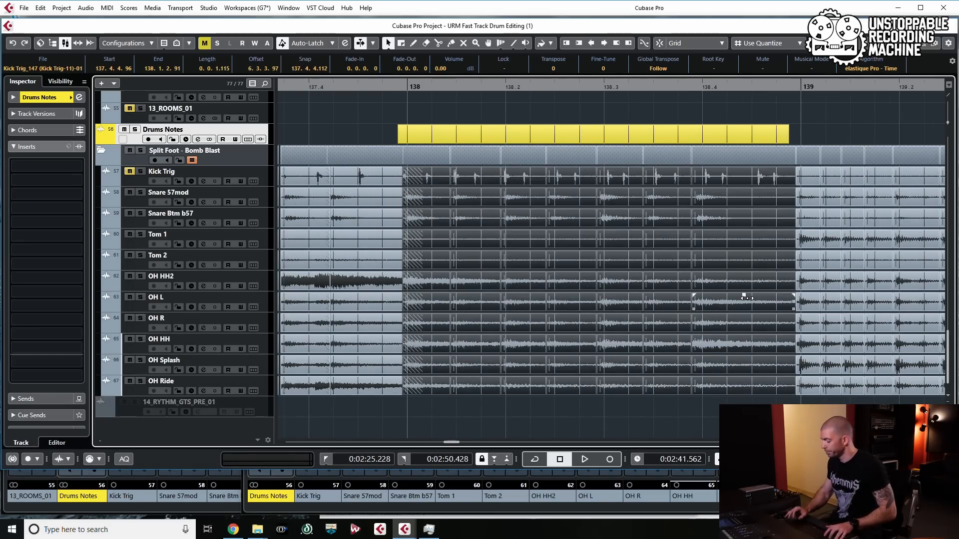
pyautogui.press('q')
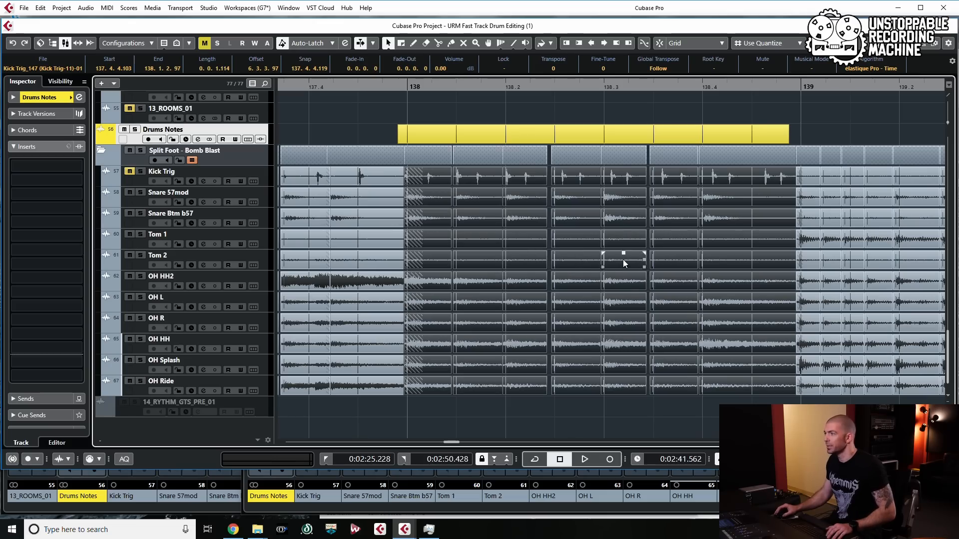
# Play the edited drums back from just before bar 131 through the tom fill in bar 139
pyautogui.press('g')
pyautogui.press('g')
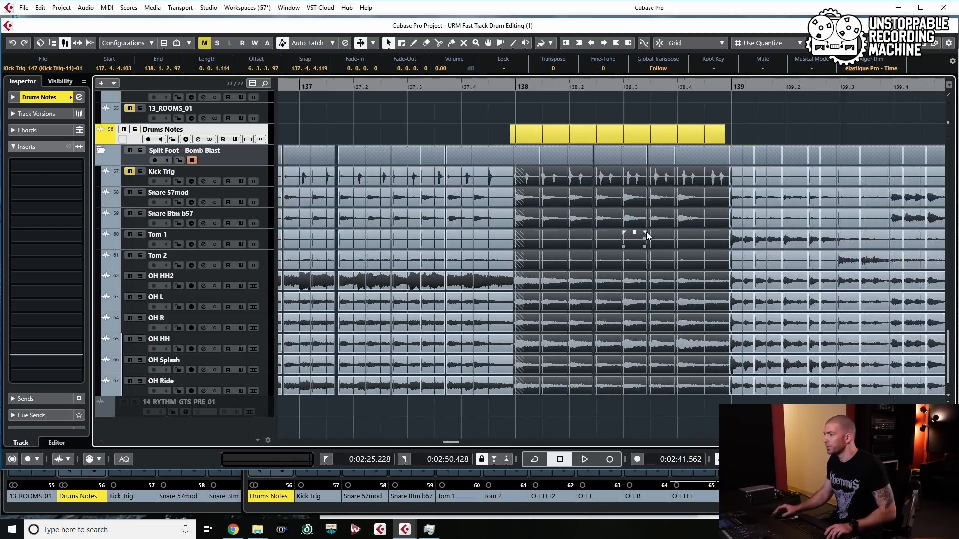
pyautogui.press('g')
pyautogui.press('g')
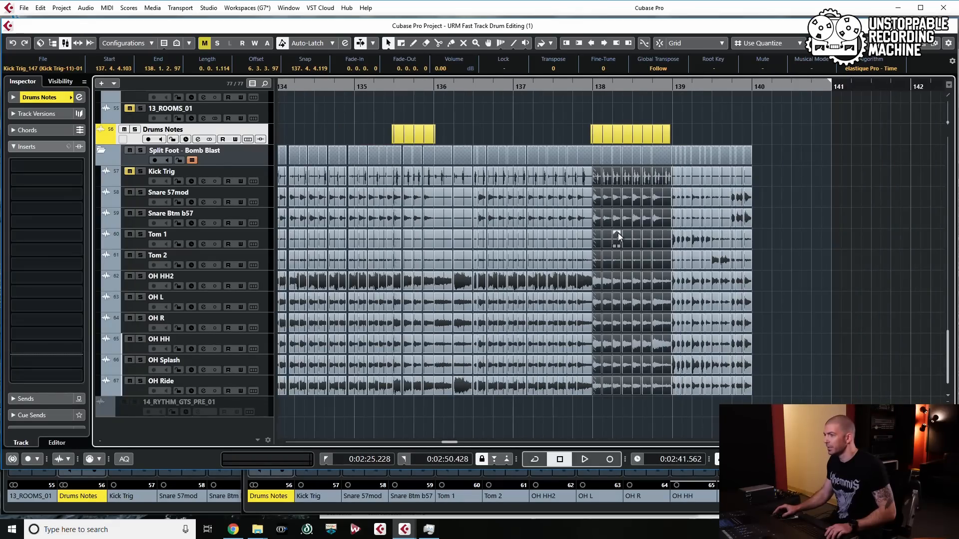
pyautogui.hscroll(-3, 454, 210)
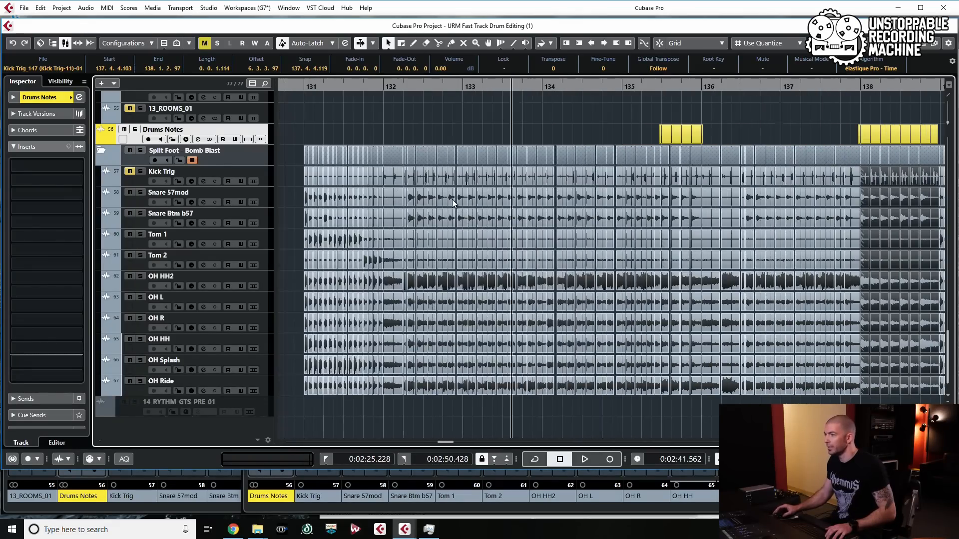
pyautogui.click(300, 129)
pyautogui.press('space')
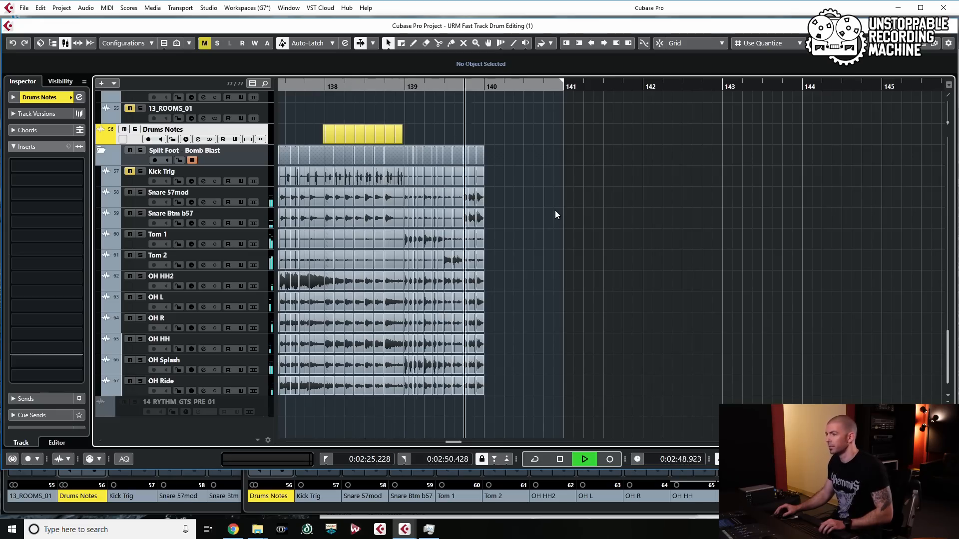
pyautogui.press('space')
# Replay the drums from just before bar 134 into bar 136 to check the edited section
pyautogui.hscroll(-5, 489, 222)
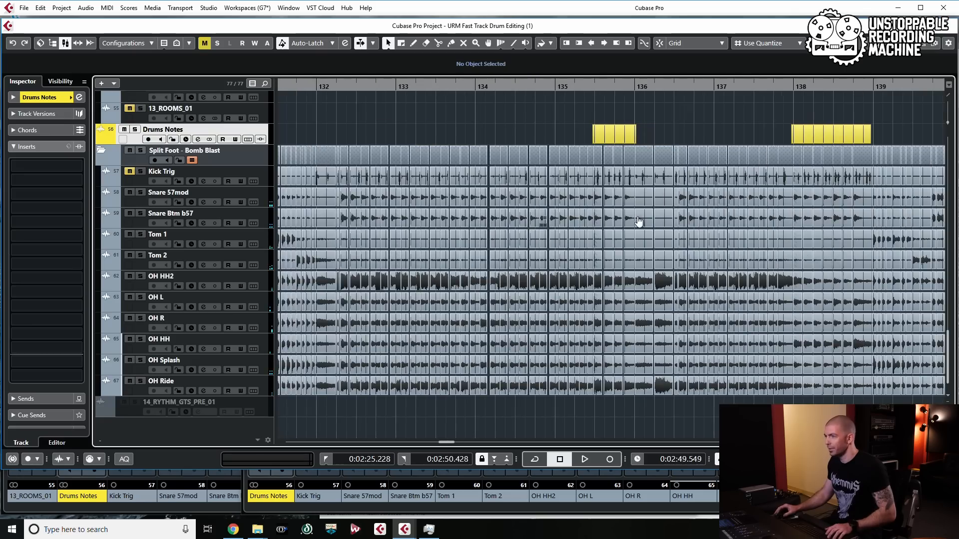
pyautogui.click(472, 123)
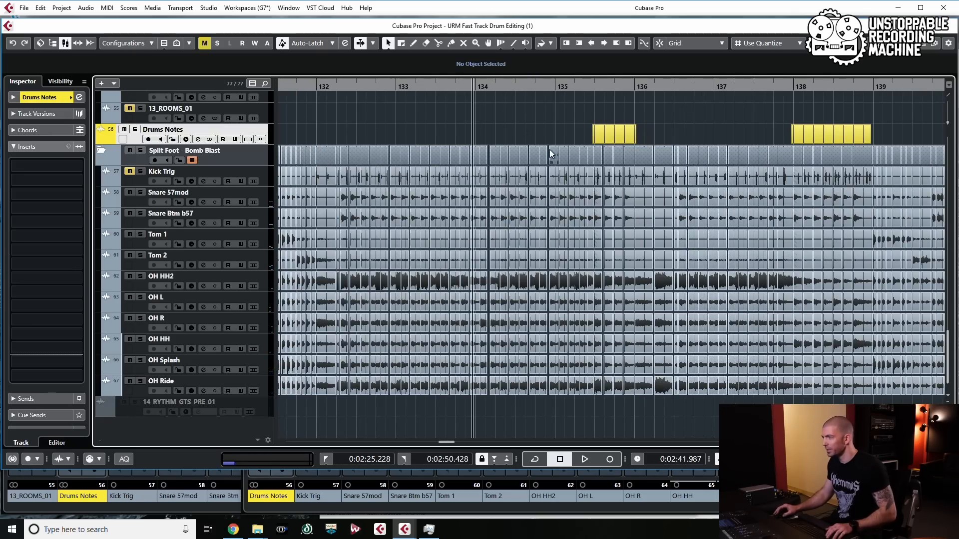
pyautogui.press('space')
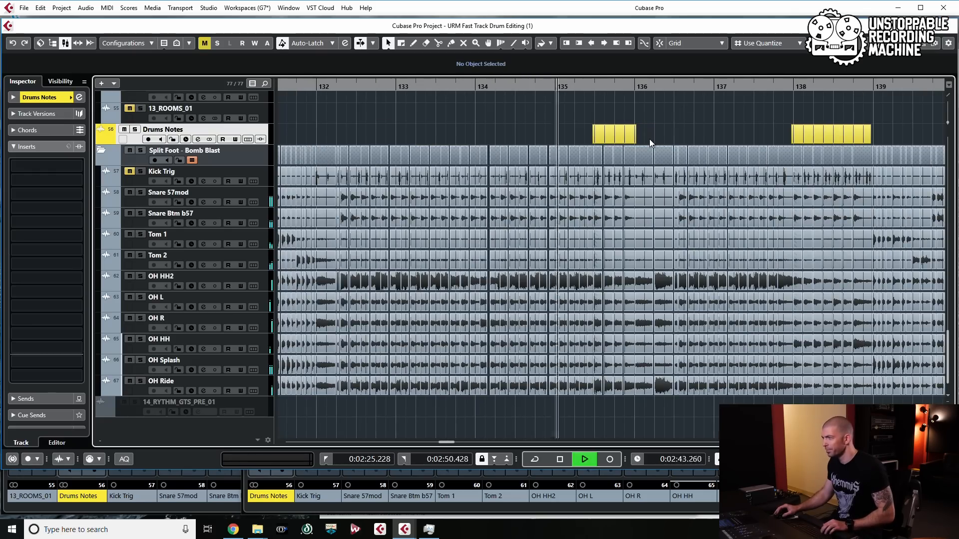
pyautogui.press('space')
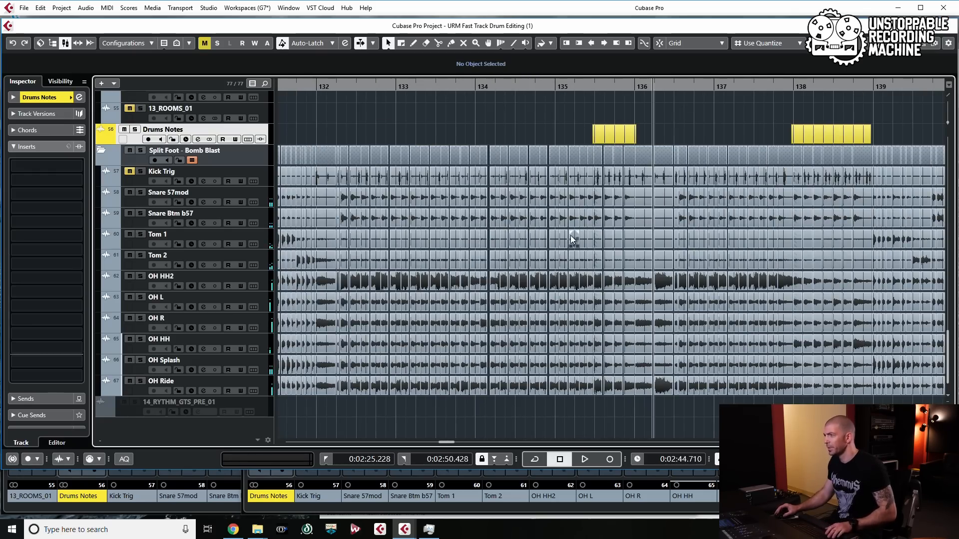
# Select all drum slices of the tom fill in bar 139, quantize them and play the fill back
pyautogui.keyDown('ctrl'); pyautogui.scroll(5, 570, 235); pyautogui.keyUp('ctrl')
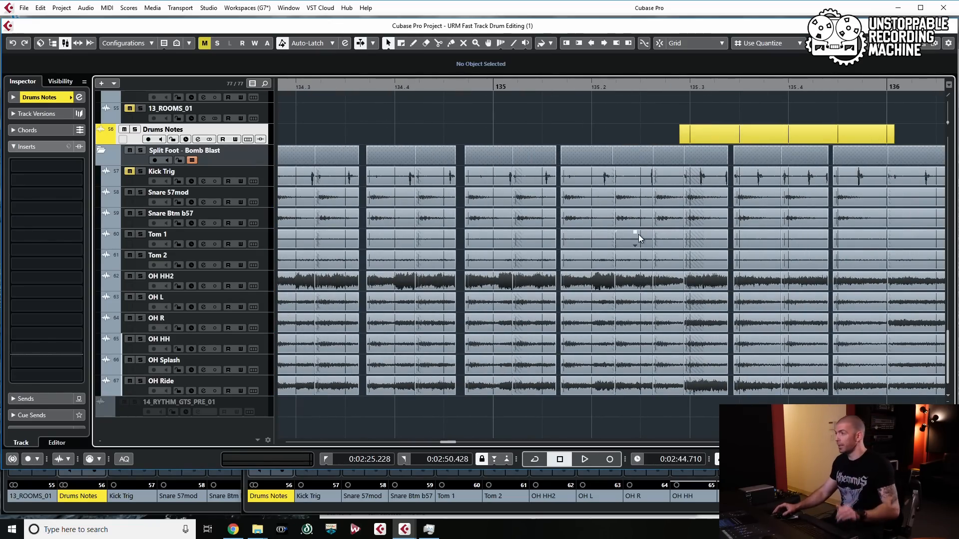
pyautogui.keyDown('ctrl'); pyautogui.scroll(-4, 655, 210); pyautogui.keyUp('ctrl')
pyautogui.hscroll(3, 654, 209)
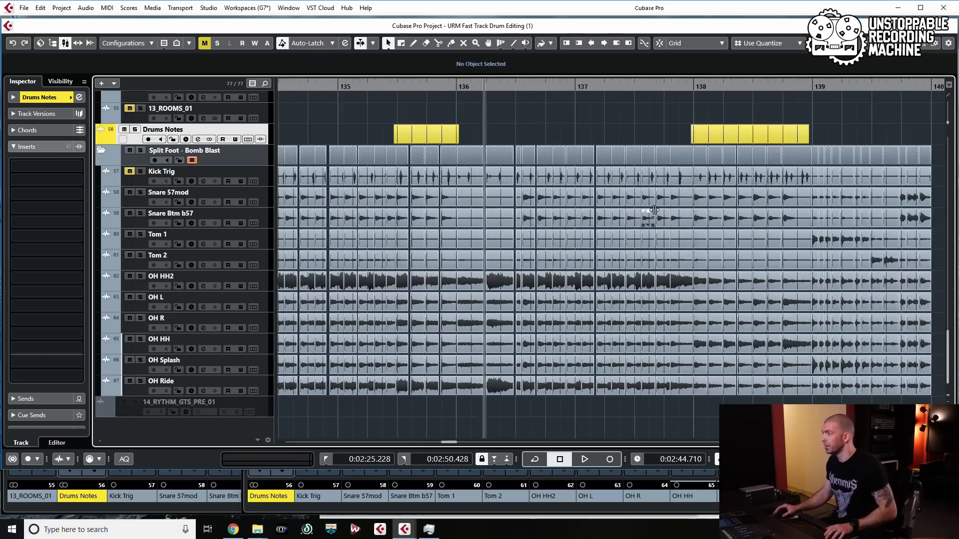
pyautogui.keyDown('ctrl'); pyautogui.scroll(5, 651, 202); pyautogui.keyUp('ctrl')
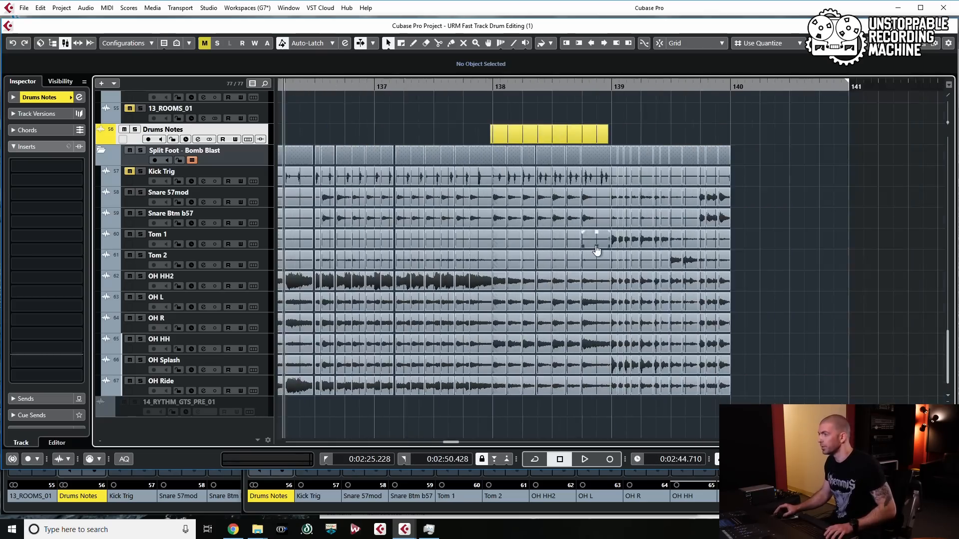
pyautogui.keyDown('ctrl'); pyautogui.scroll(1, 596, 244); pyautogui.keyUp('ctrl')
pyautogui.hscroll(2, 596, 245)
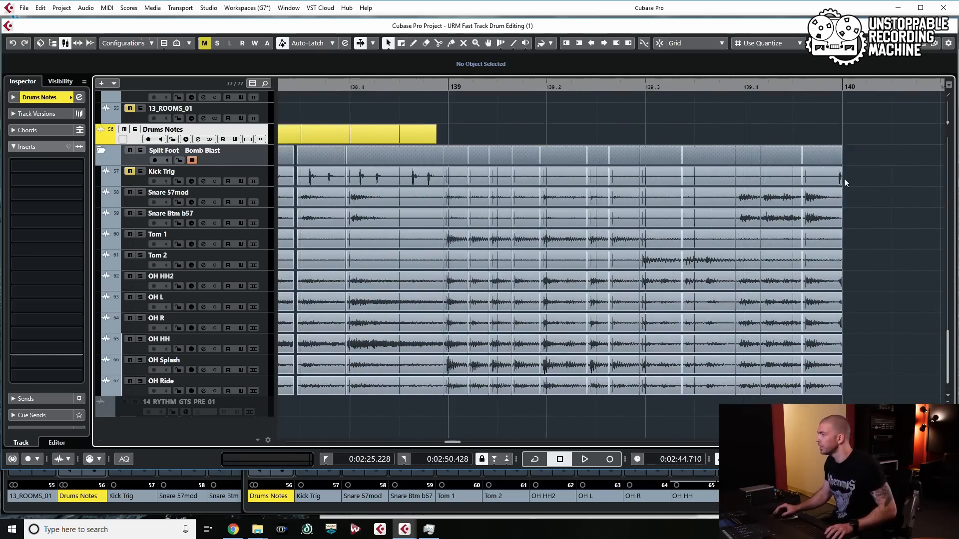
pyautogui.moveTo(888, 179); pyautogui.dragTo(451, 317)
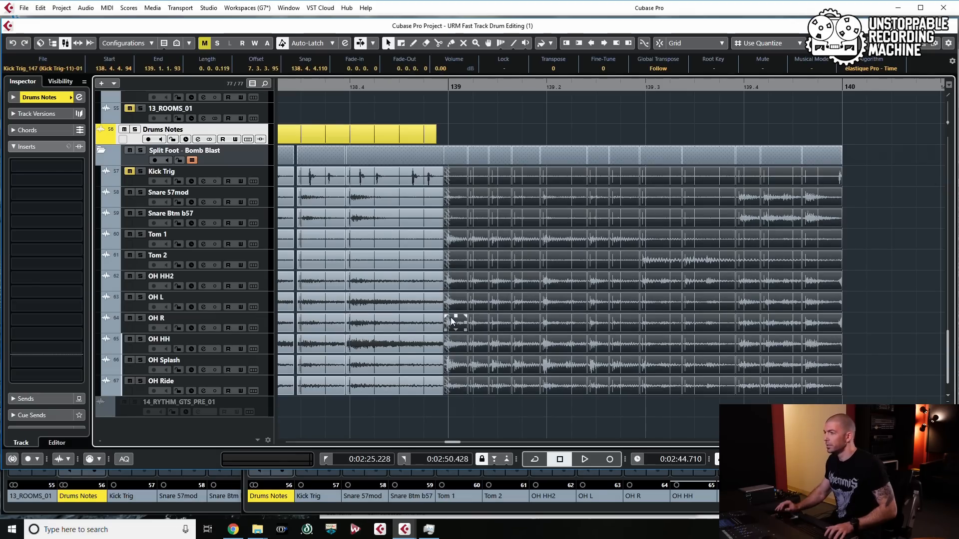
pyautogui.press('q')
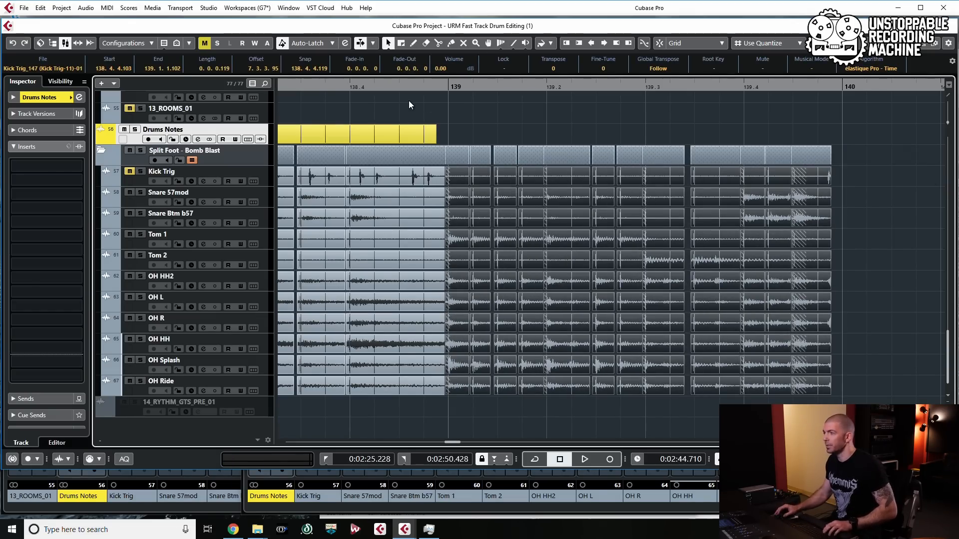
pyautogui.click(410, 102)
pyautogui.press('space')
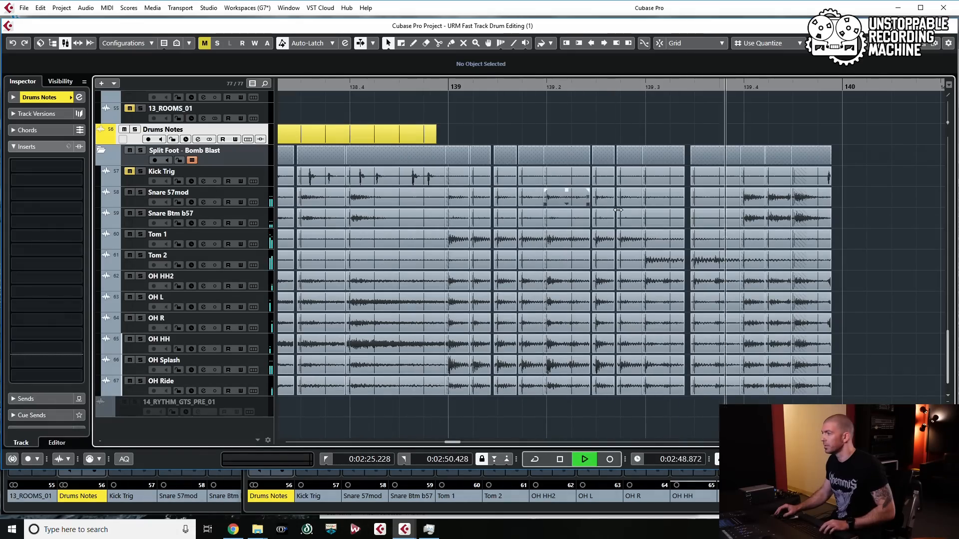
# Stop playback, split the slices between 139.3 and 139.4 at their second tom hits and align the new pieces to the grid
pyautogui.press('space')
pyautogui.scroll(3, 678, 331)
pyautogui.click(652, 286)
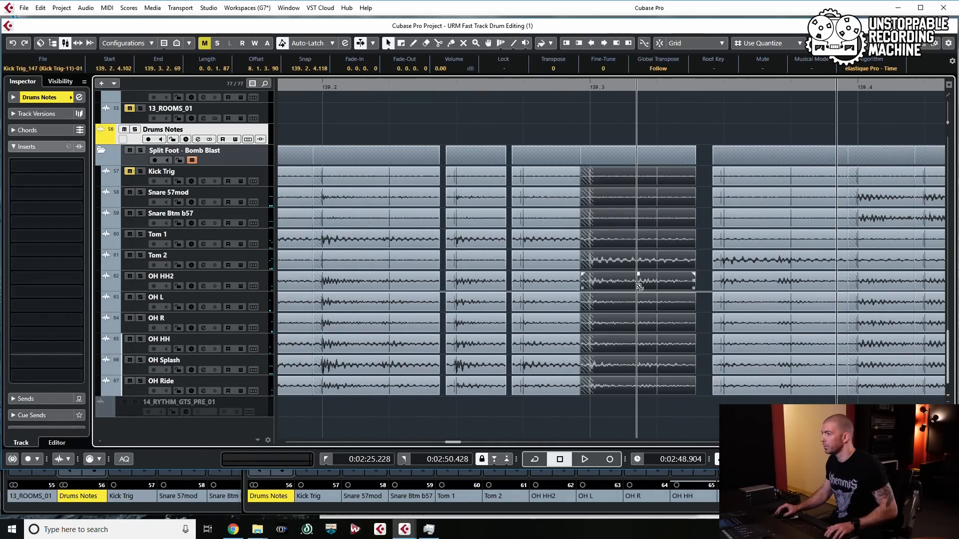
pyautogui.keyDown('alt'); pyautogui.click(637, 286); pyautogui.keyUp('alt')
pyautogui.press('q')
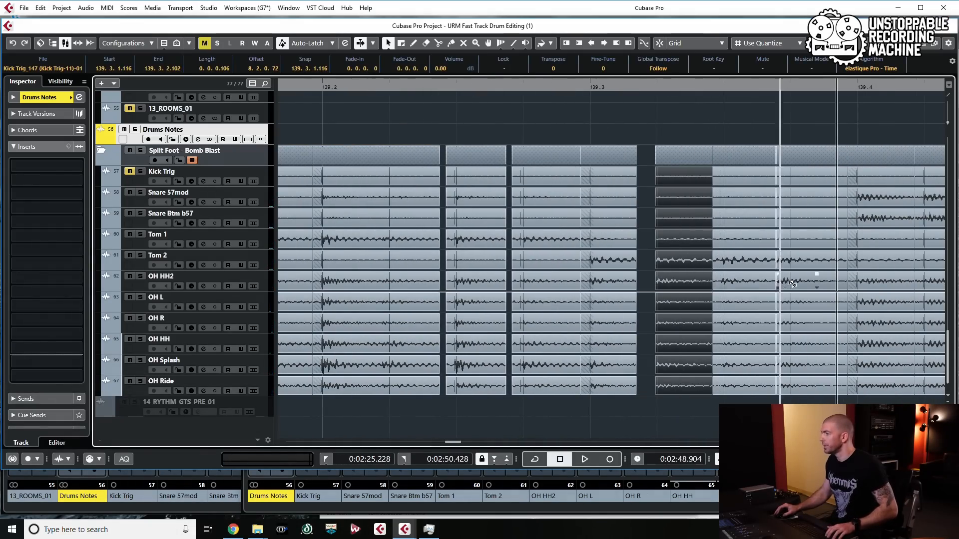
pyautogui.moveTo(779, 284); pyautogui.dragTo(792, 283)
pyautogui.hscroll(-2, 552, 254)
pyautogui.scroll(-2, 552, 254)
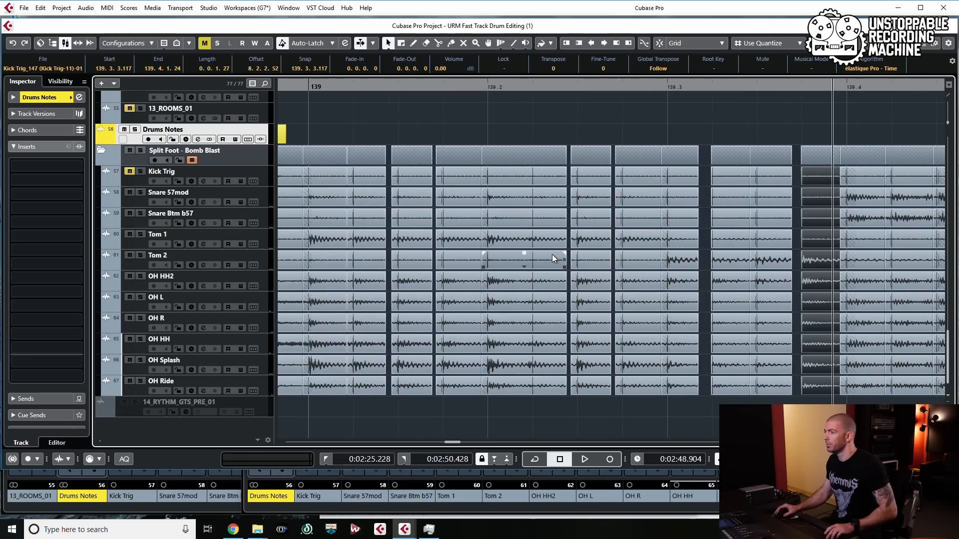
# Split the drum slice after 139.2 at its second tom hit and quantize the new piece
pyautogui.keyDown('alt'); pyautogui.click(529, 374); pyautogui.keyUp('alt')
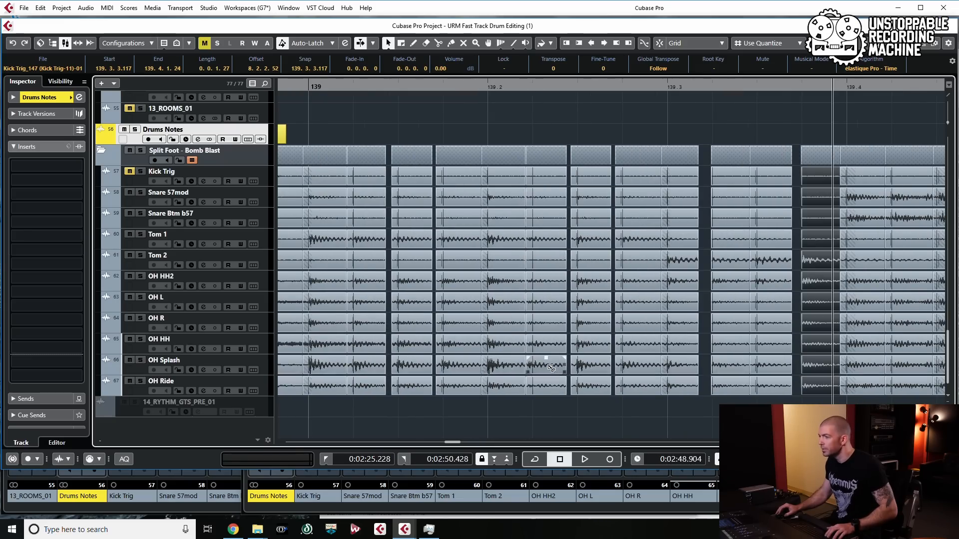
pyautogui.press('q')
pyautogui.hscroll(6, 552, 318)
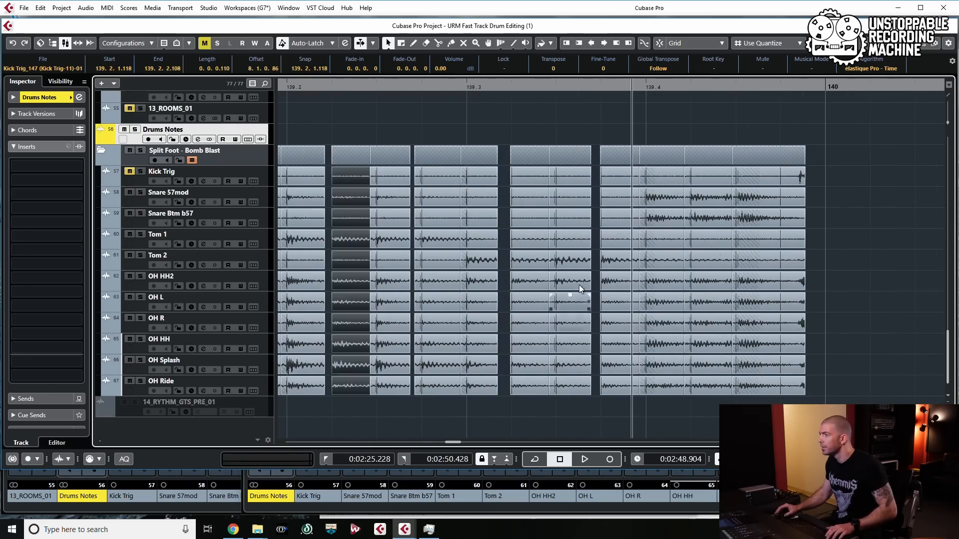
# Separate the last two snare hits of bar 139 into their own slices and shift each one later onto its grid position
pyautogui.moveTo(610, 211); pyautogui.dragTo(666, 208)
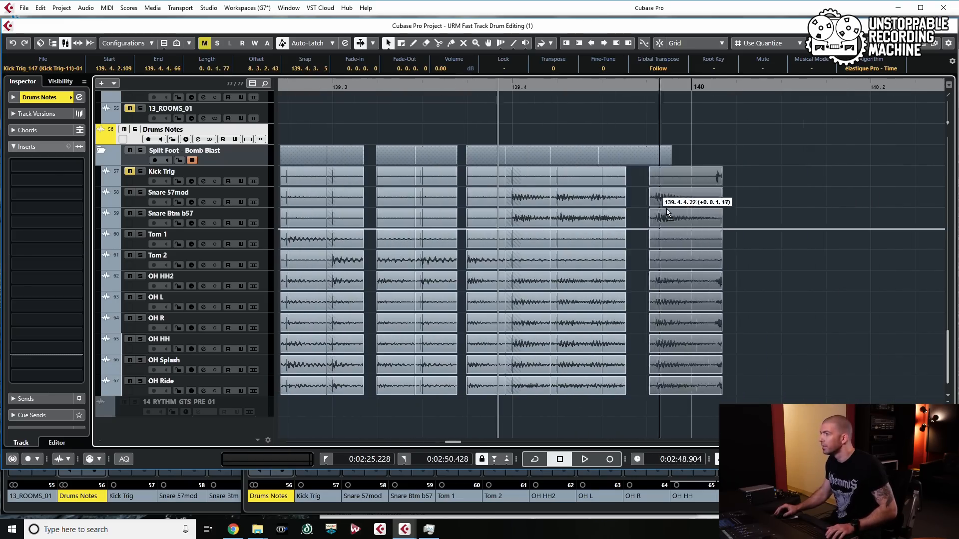
pyautogui.scroll(2, 651, 226)
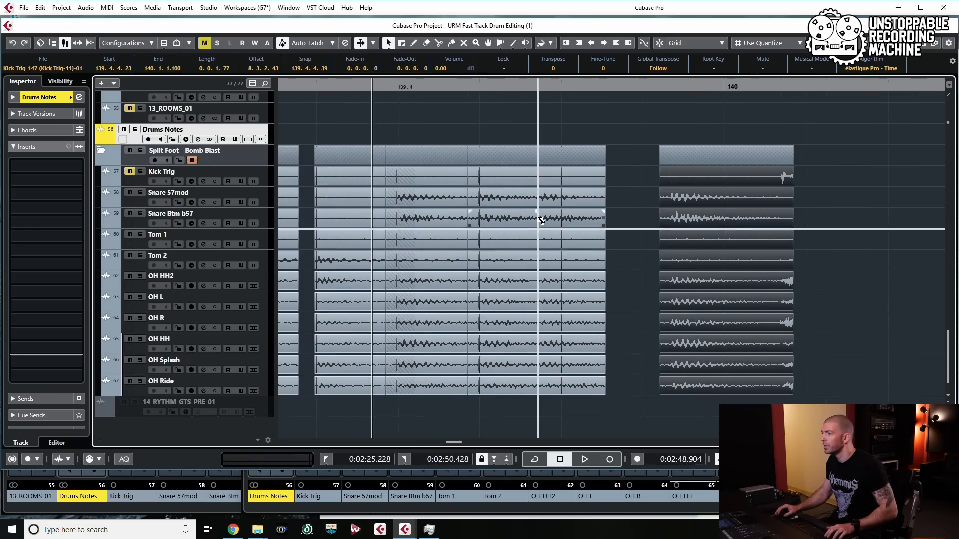
pyautogui.keyDown('alt'); pyautogui.click(538, 216); pyautogui.keyUp('alt')
pyautogui.moveTo(556, 214); pyautogui.dragTo(580, 221)
pyautogui.click(712, 220)
pyautogui.moveTo(712, 221); pyautogui.dragTo(695, 221)
pyautogui.scroll(-2, 688, 209)
pyautogui.scroll(-1, 689, 209)
# Toggle snapping, split the last drum slice exactly at bar 140 and delete the part beyond it
pyautogui.press('j')
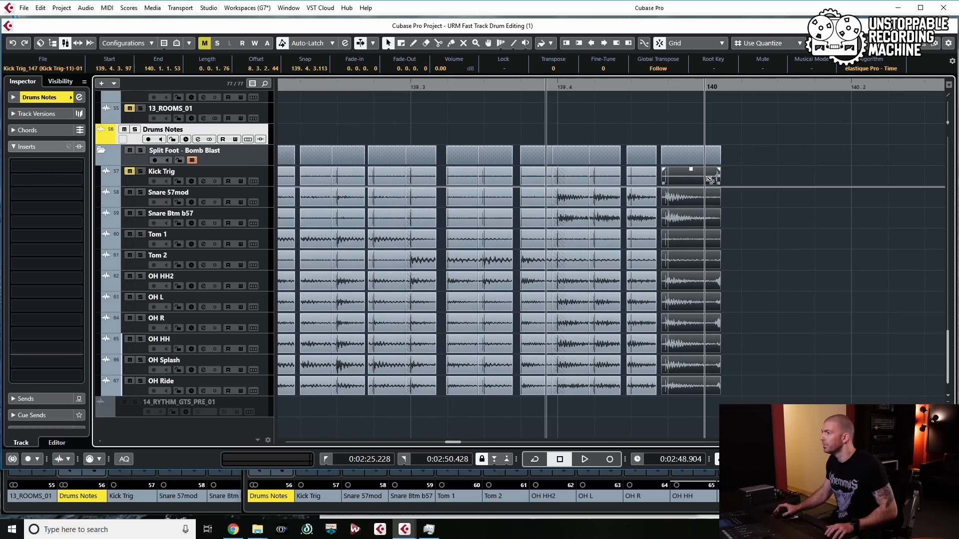
pyautogui.keyDown('alt'); pyautogui.click(706, 177); pyautogui.keyUp('alt')
pyautogui.press('Delete')
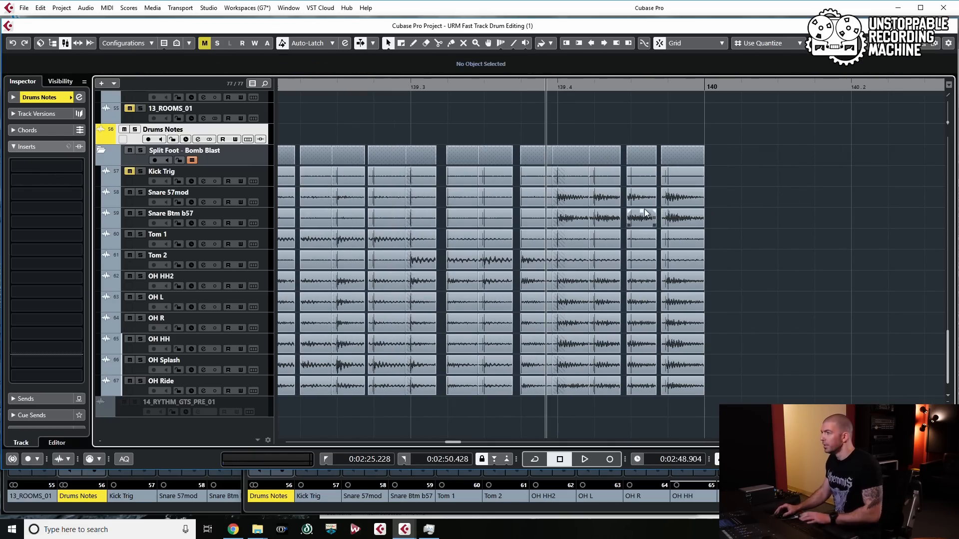
# Select all edited drum slices from bar 131 to the end of bar 139 and apply crossfades to them
pyautogui.scroll(-2, 591, 247)
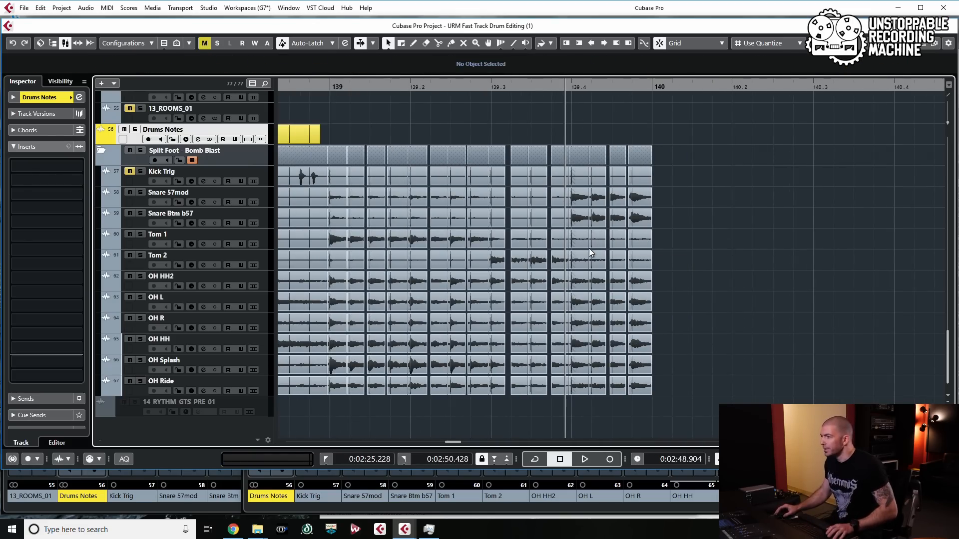
pyautogui.scroll(3, 523, 271)
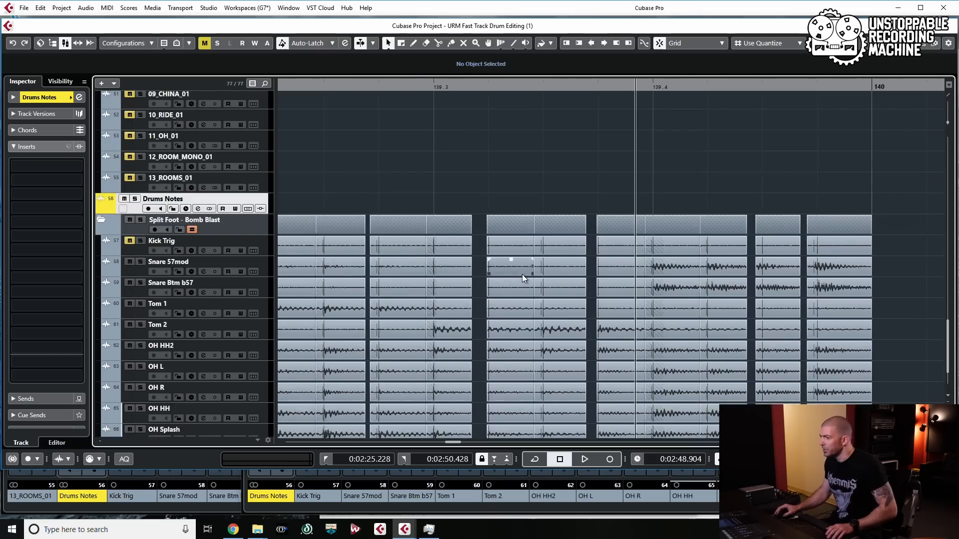
pyautogui.scroll(-3, 523, 277)
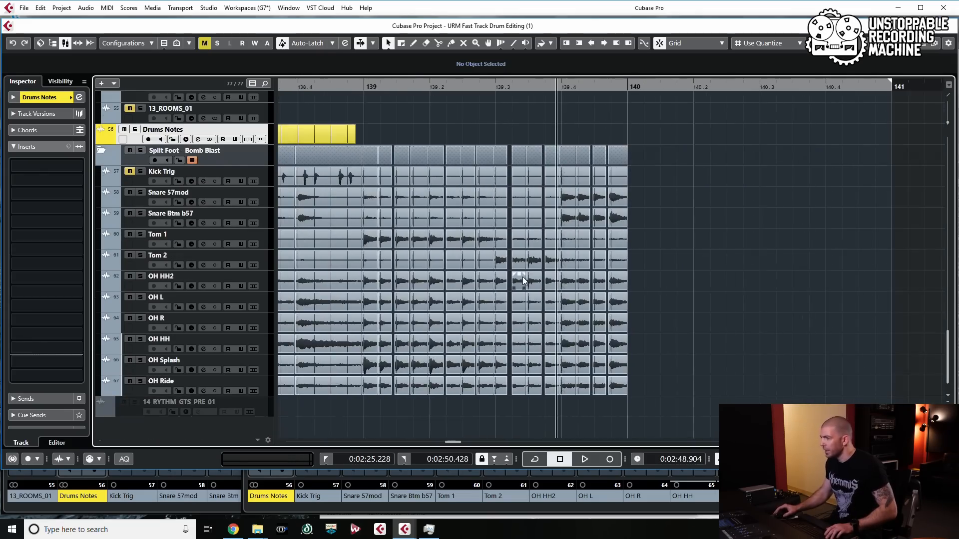
pyautogui.scroll(-3, 522, 277)
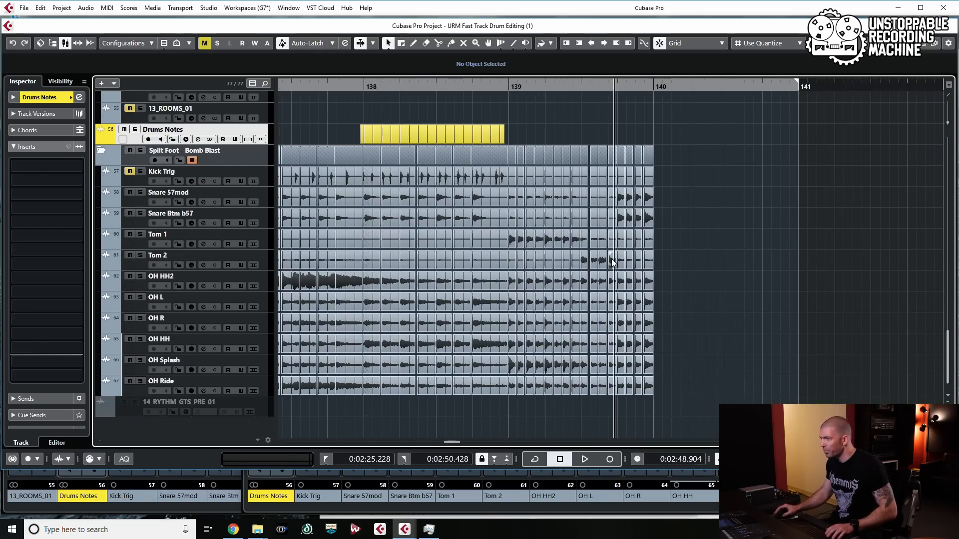
pyautogui.scroll(-2, 612, 259)
pyautogui.scroll(-2, 611, 259)
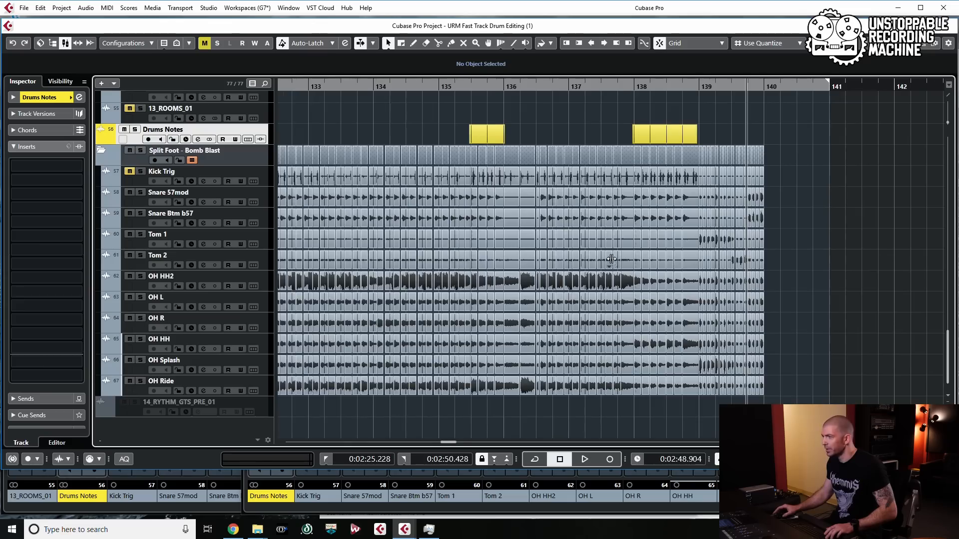
pyautogui.scroll(-1, 611, 259)
pyautogui.moveTo(490, 243); pyautogui.dragTo(328, 305)
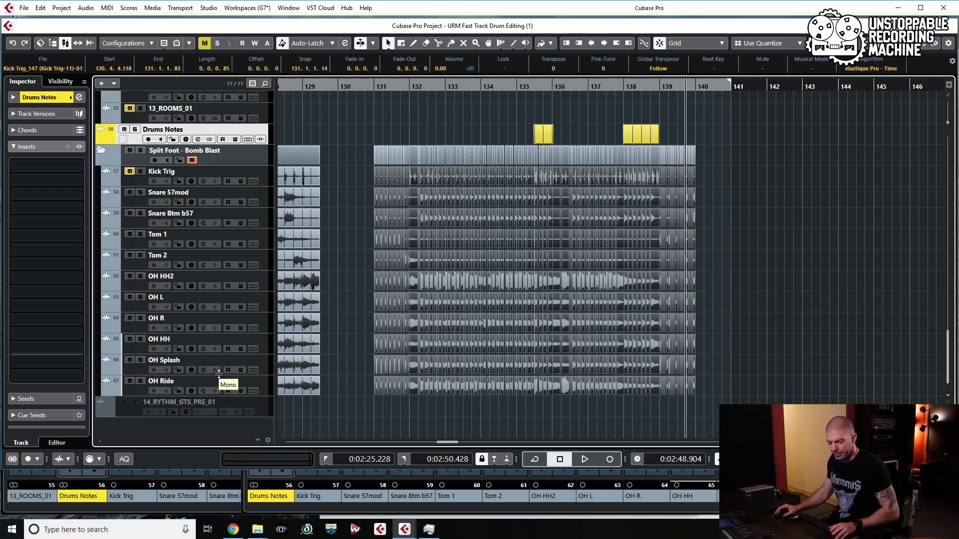
pyautogui.hotkey('shift', 'q')
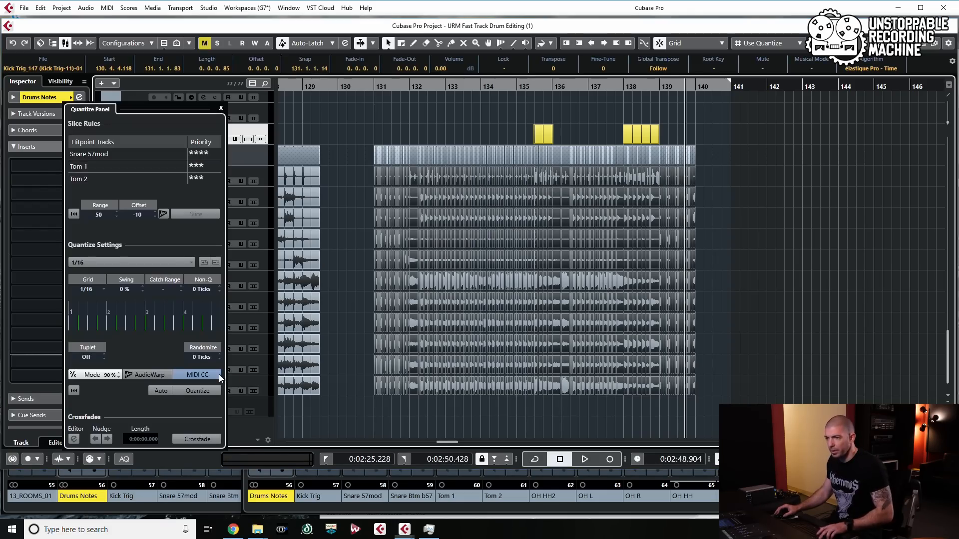
pyautogui.click(197, 440)
# Play the crossfaded drums from just before bar 131 through the fill in bar 139, with the view following the playback
pyautogui.scroll(3, 375, 210)
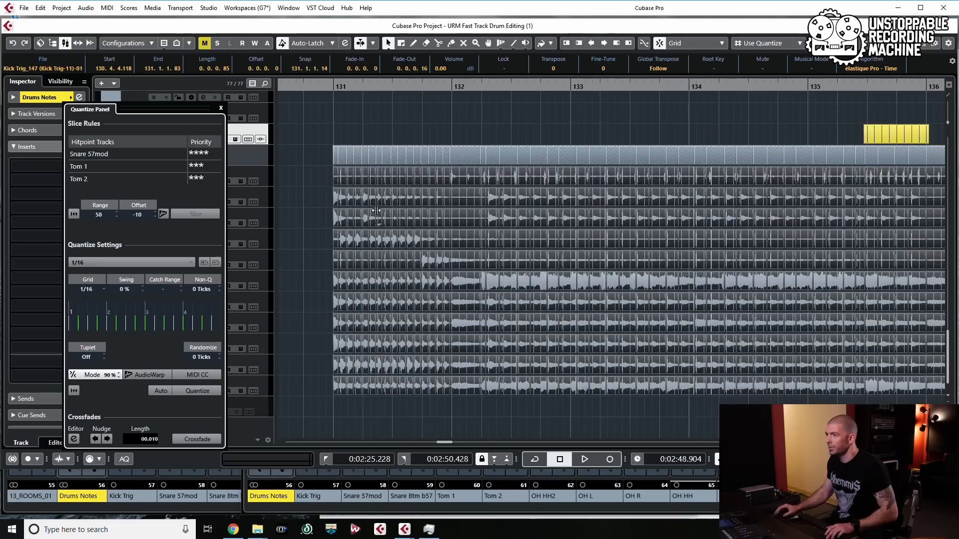
pyautogui.click(312, 85)
pyautogui.press('space')
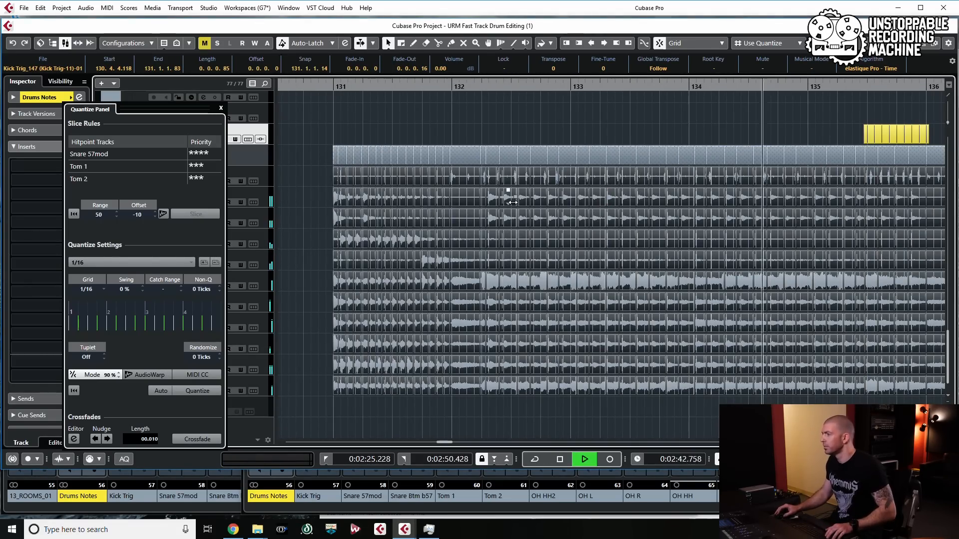
pyautogui.press('f')
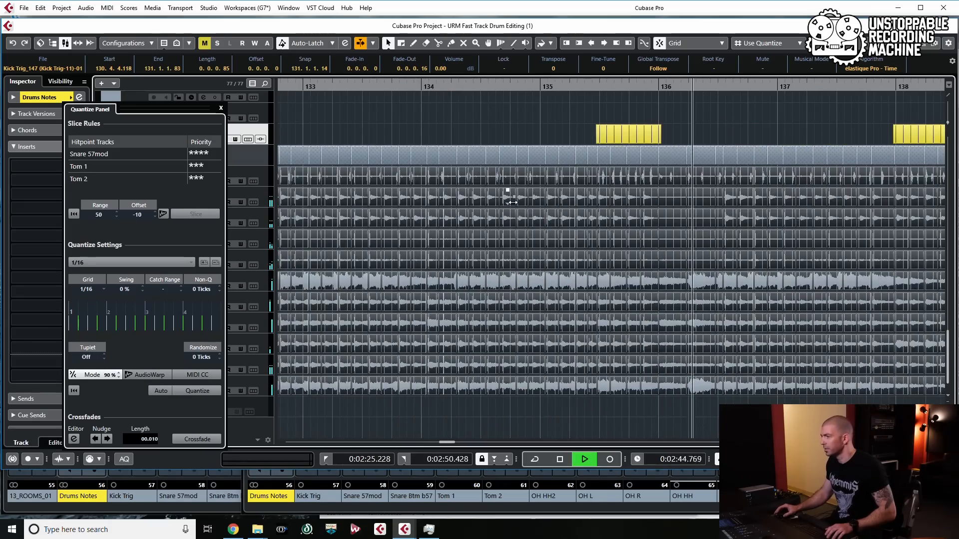
pyautogui.hscroll(2, 513, 202)
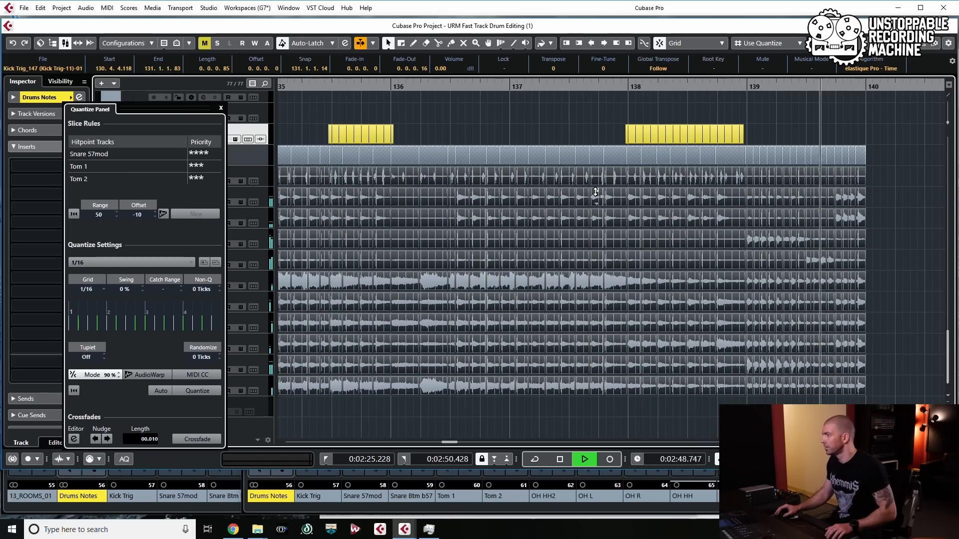
pyautogui.press('space')
pyautogui.press('g')
pyautogui.press('g')
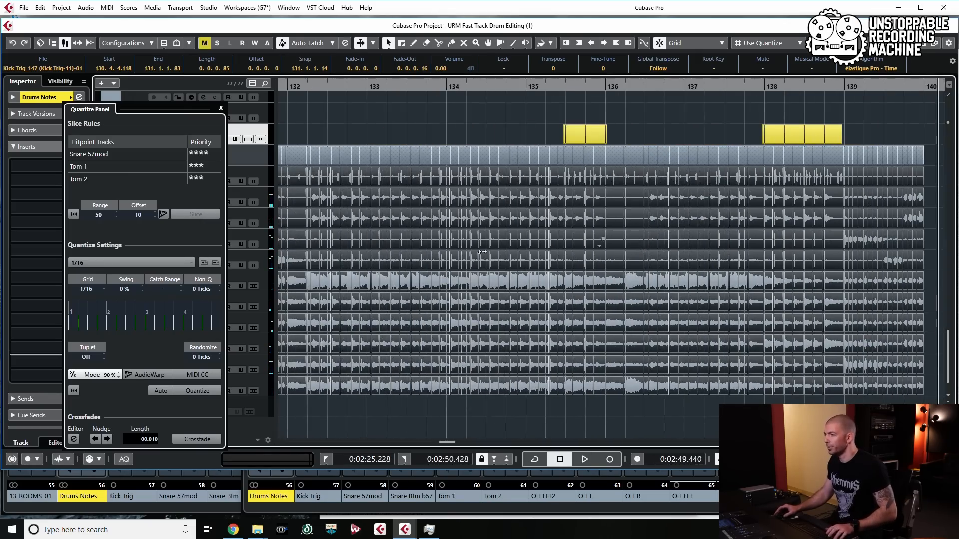
pyautogui.hscroll(-2, 458, 275)
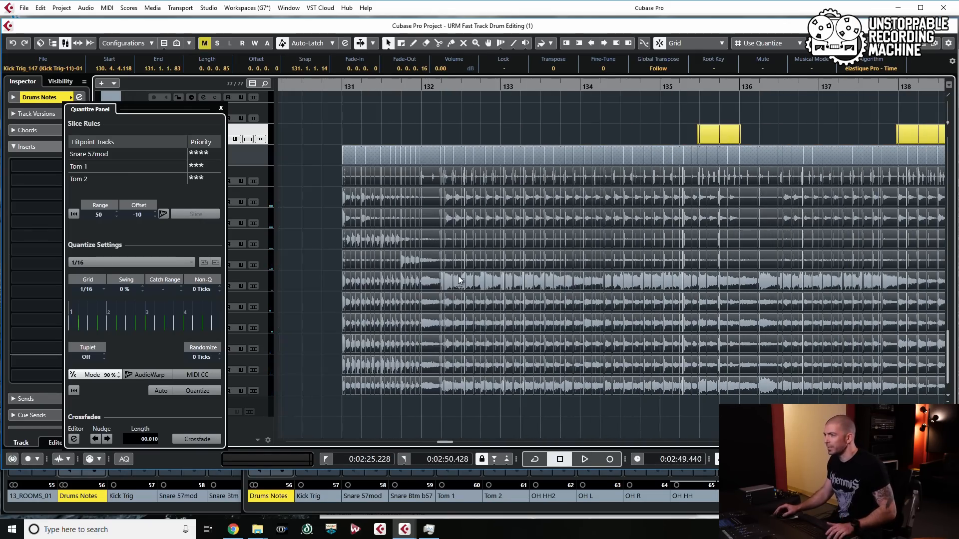
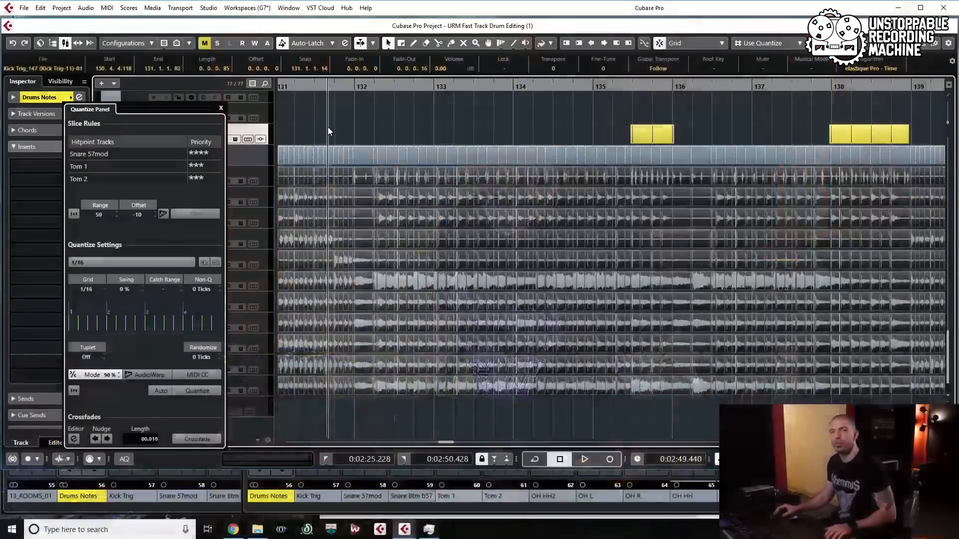
# Deselect the drum slices and play them from late in bar 131 through most of bar 135
pyautogui.click(328, 126)
pyautogui.press('space')
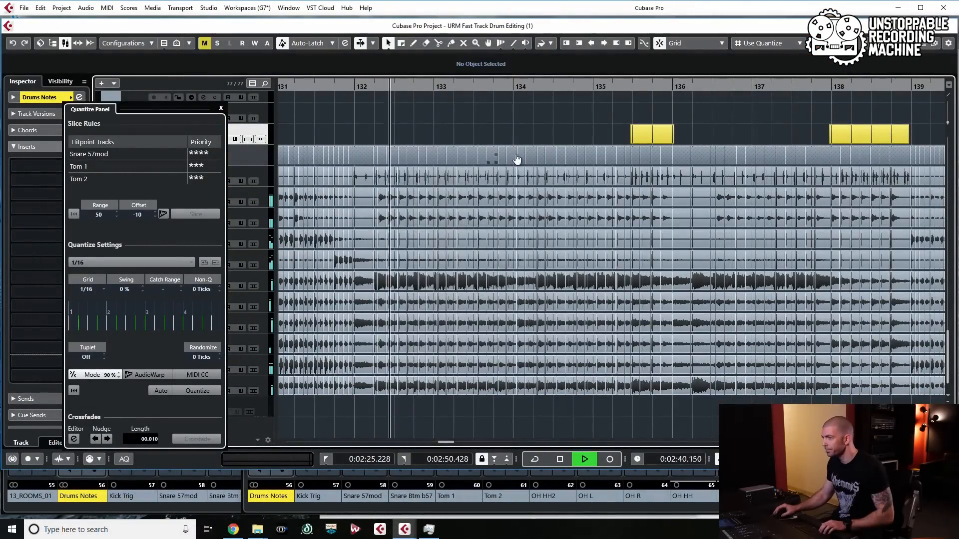
pyautogui.scroll(2, 517, 159)
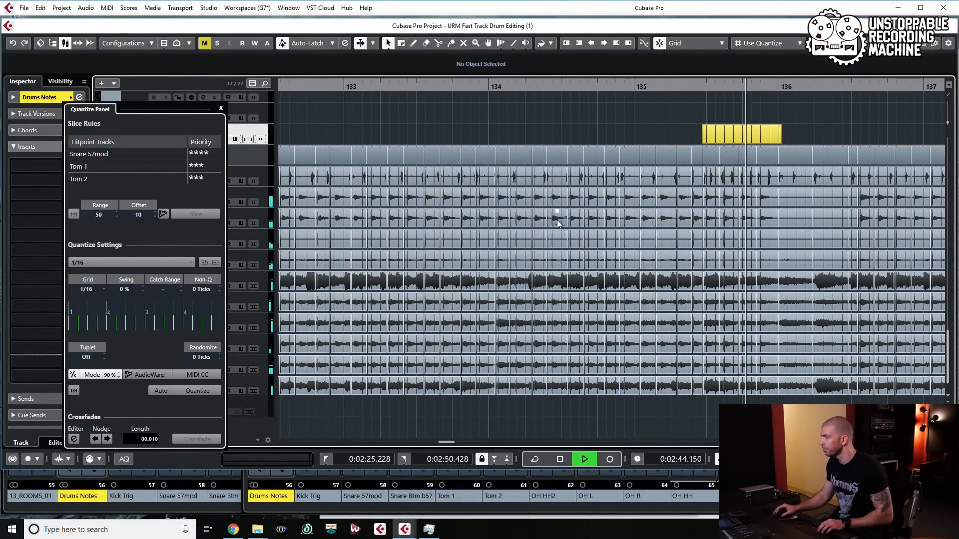
pyautogui.press('space')
# Try replacing the slice just before 135.3 by deleting it and extending the following slice's start back over the gap
pyautogui.scroll(5, 706, 239)
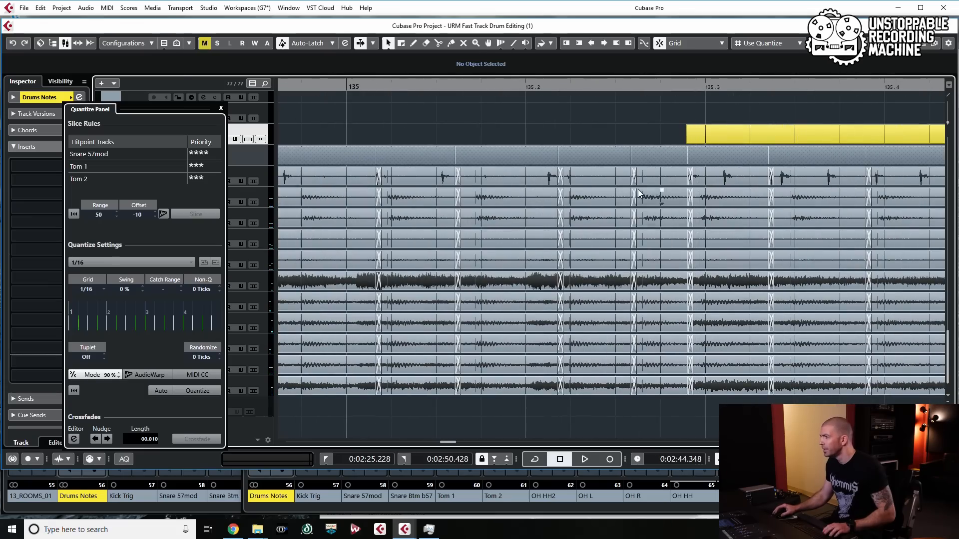
pyautogui.click(638, 189)
pyautogui.press('Delete')
pyautogui.click(688, 206)
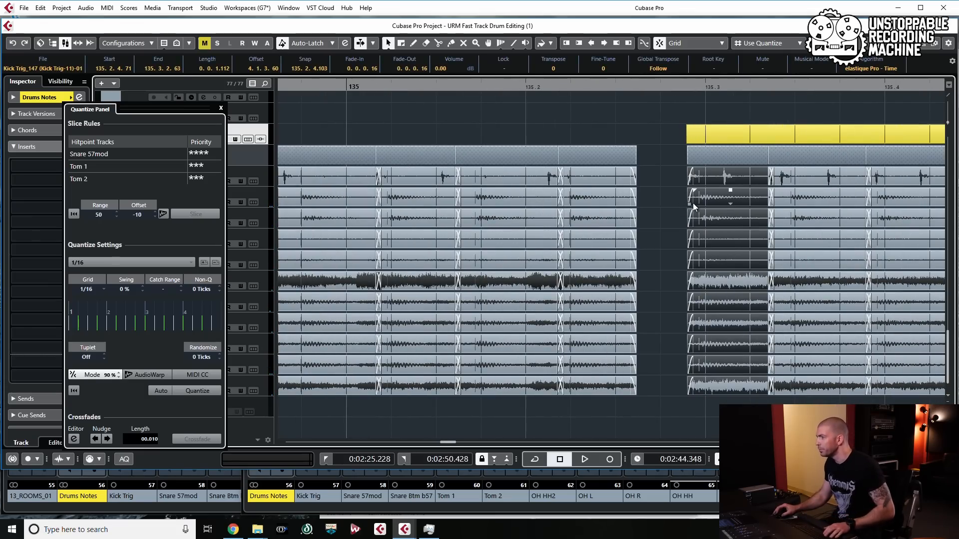
pyautogui.moveTo(691, 202); pyautogui.dragTo(631, 206)
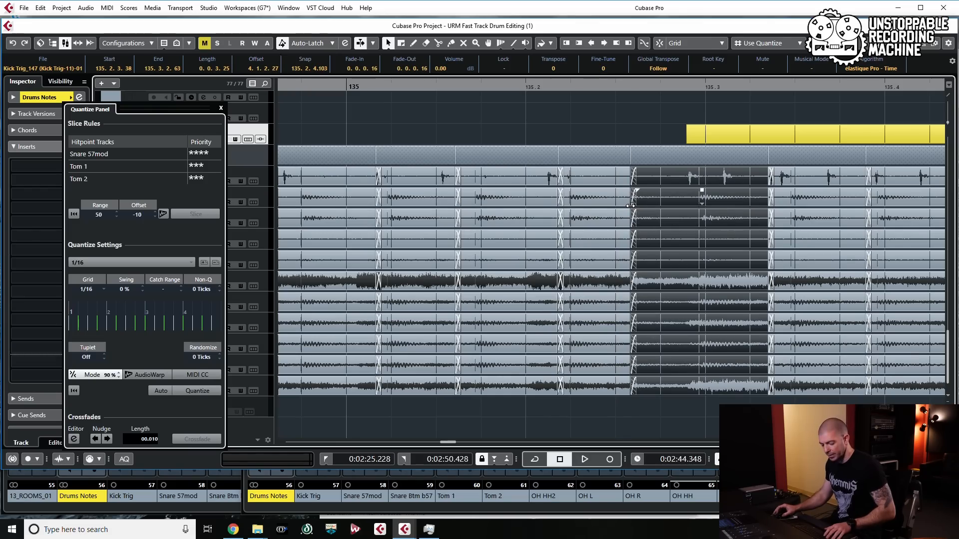
# Play the drums from bar 133 to the start of bar 136 and examine the extended slice around 135.3
pyautogui.scroll(-5, 633, 224)
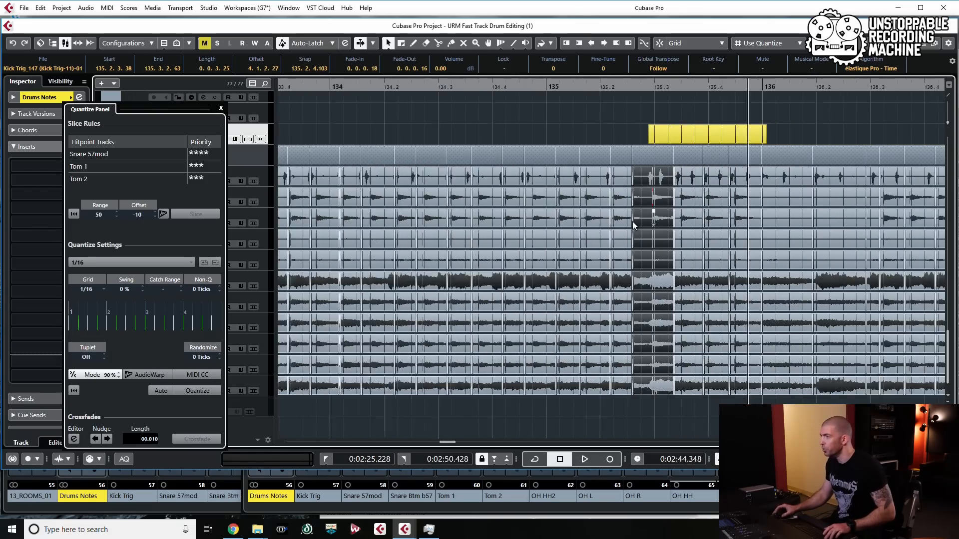
pyautogui.click(294, 85)
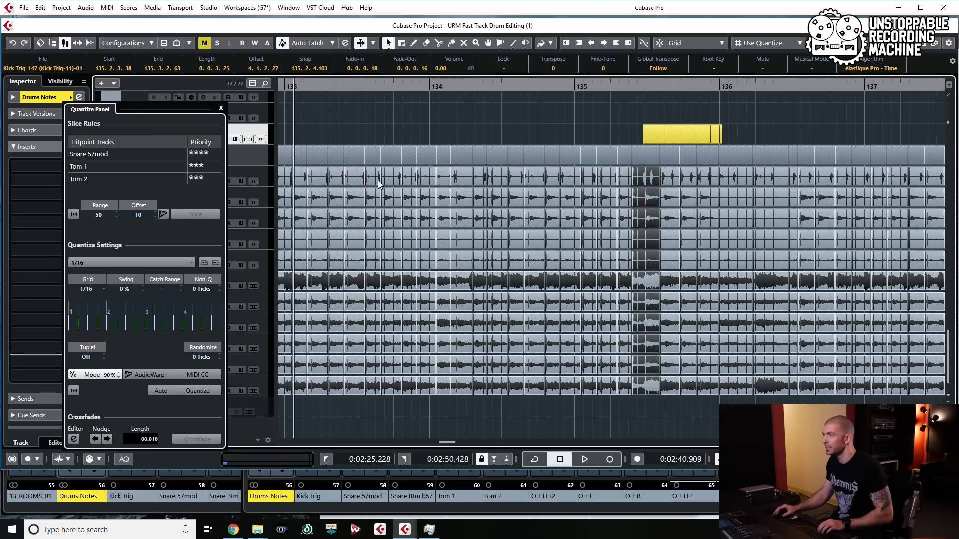
pyautogui.press('space')
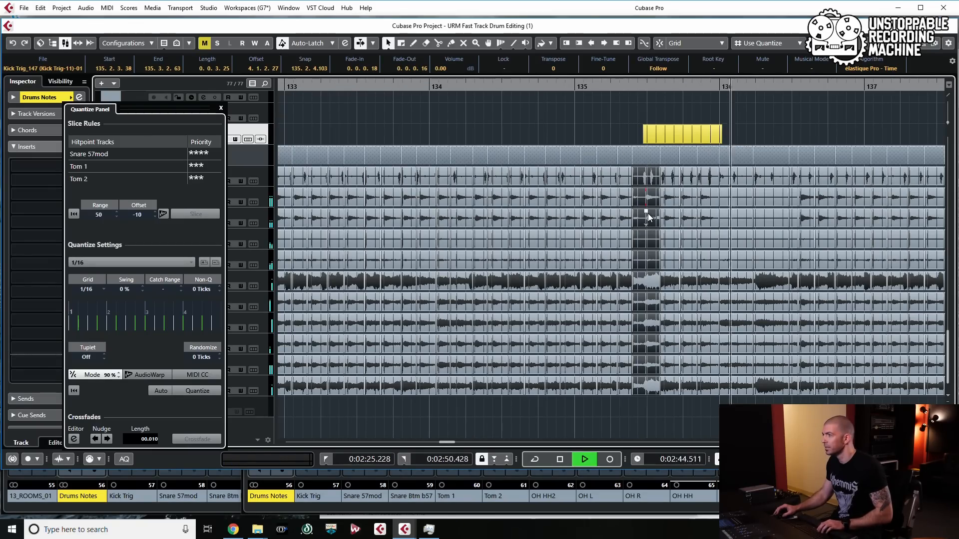
pyautogui.press('space')
pyautogui.scroll(5, 646, 235)
pyautogui.scroll(3, 631, 285)
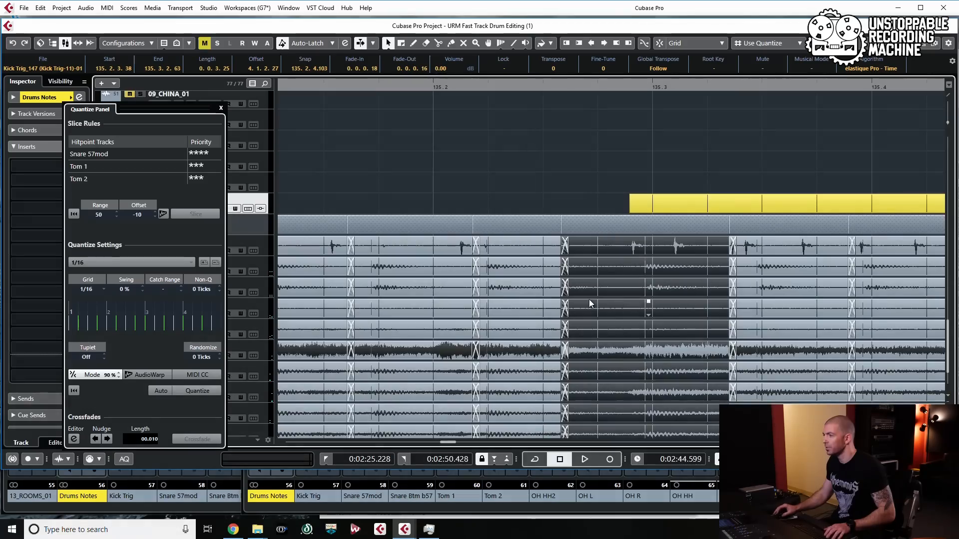
pyautogui.scroll(1, 574, 335)
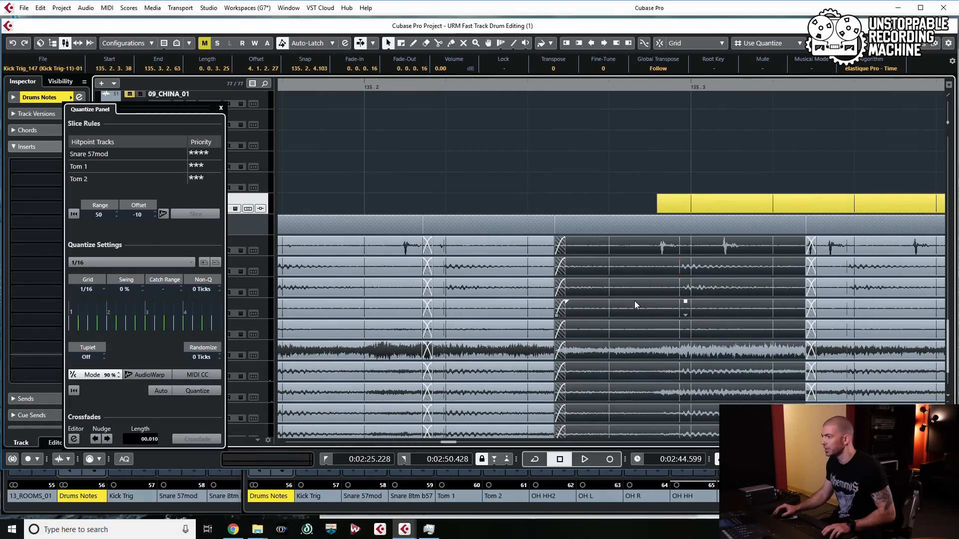
# Undo the deletion of the slice before 135.3 and the extension of the slice after it
pyautogui.hotkey('ctrl', 'z')
pyautogui.hotkey('ctrl', 'z')
pyautogui.hotkey('ctrl', 'z')
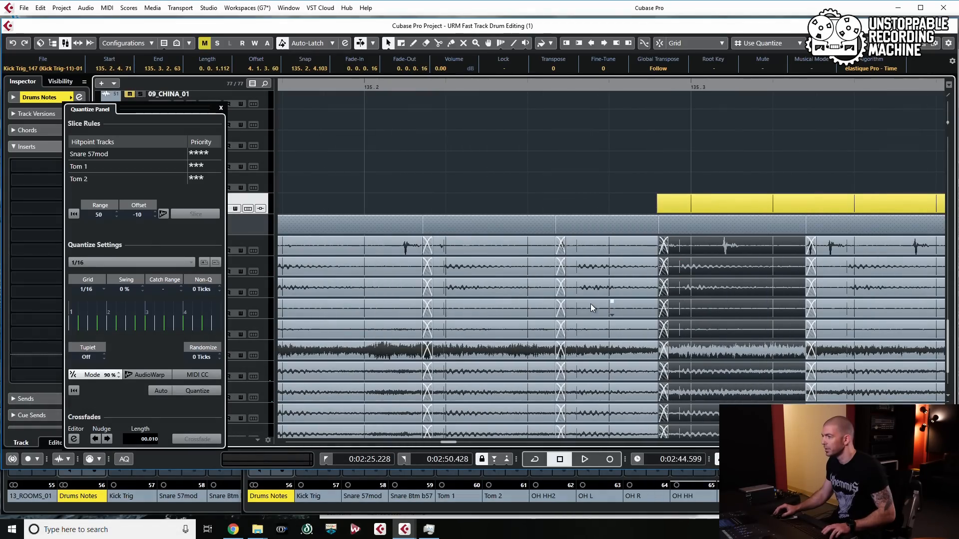
# Slip the audio in the slice just before 135.3 to an offset of 4.1.1.25 and trim its start to 135.2.3.62
pyautogui.click(595, 290)
pyautogui.scroll(-1, 598, 288)
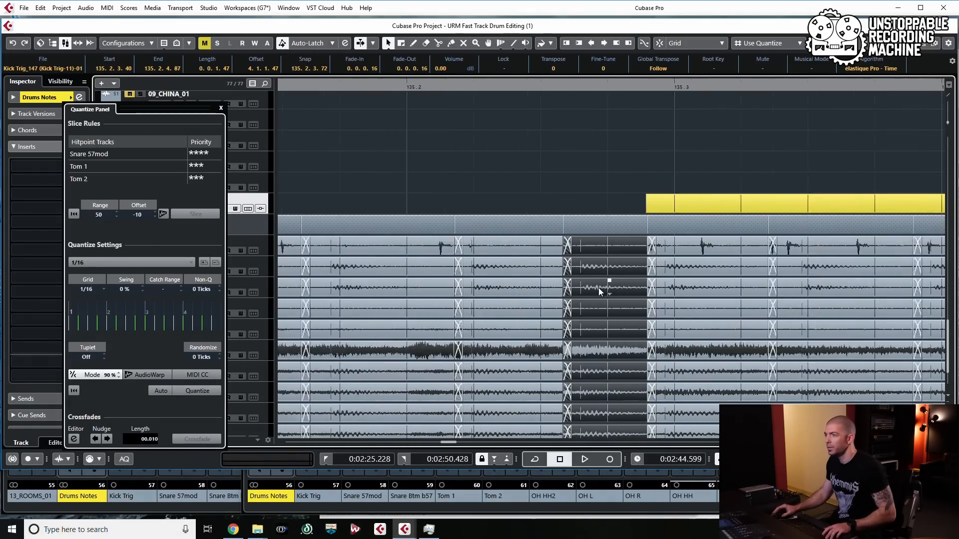
pyautogui.moveTo(602, 289); pyautogui.dragTo(620, 288)
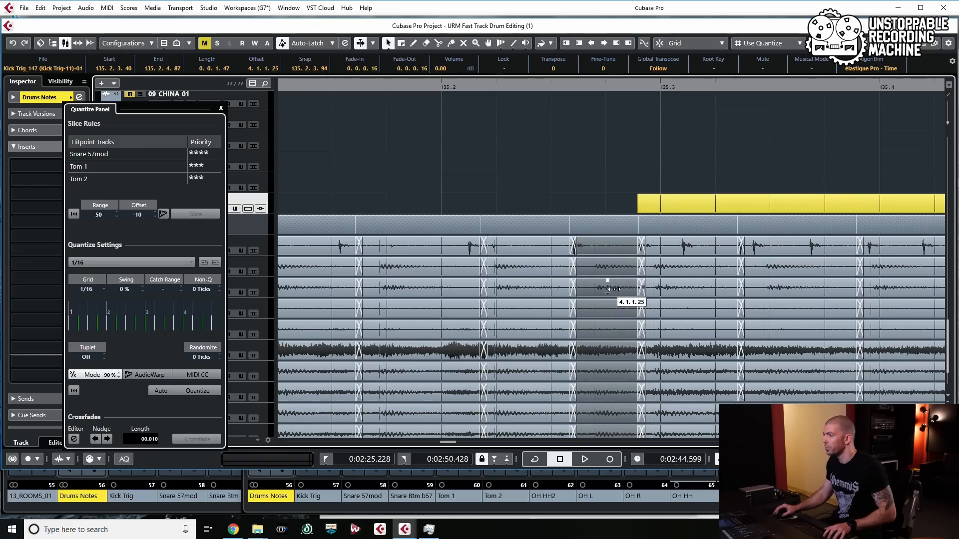
pyautogui.moveTo(615, 289); pyautogui.dragTo(614, 289)
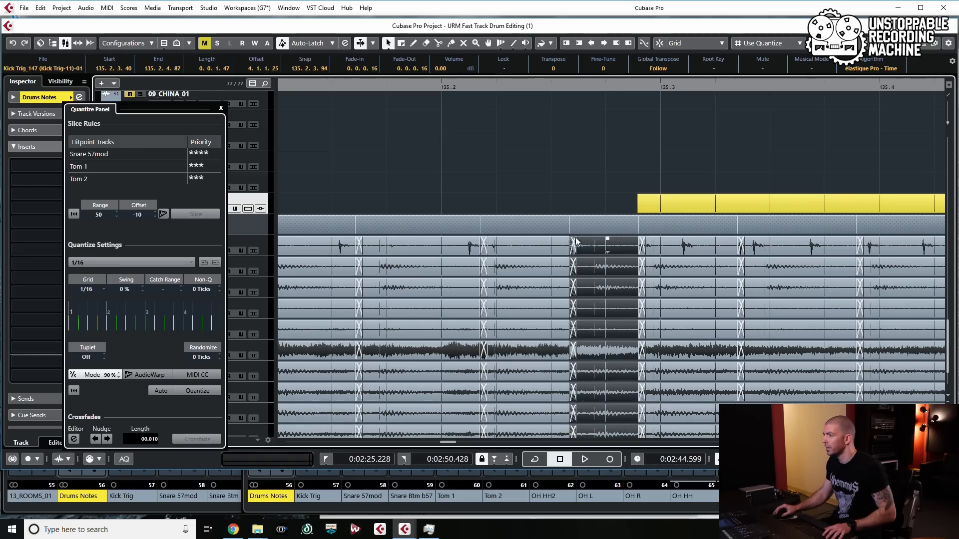
pyautogui.moveTo(575, 238); pyautogui.dragTo(583, 238)
pyautogui.scroll(-2, 603, 259)
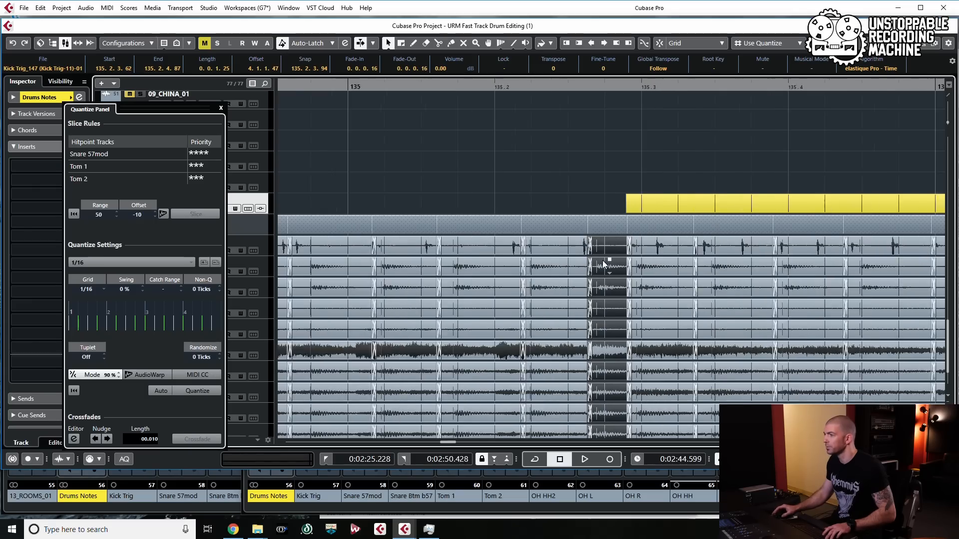
# Play the drums across the edited slice before 135.3, starting at bar 135 and again from a few bars earlier
pyautogui.click(353, 205)
pyautogui.press('space')
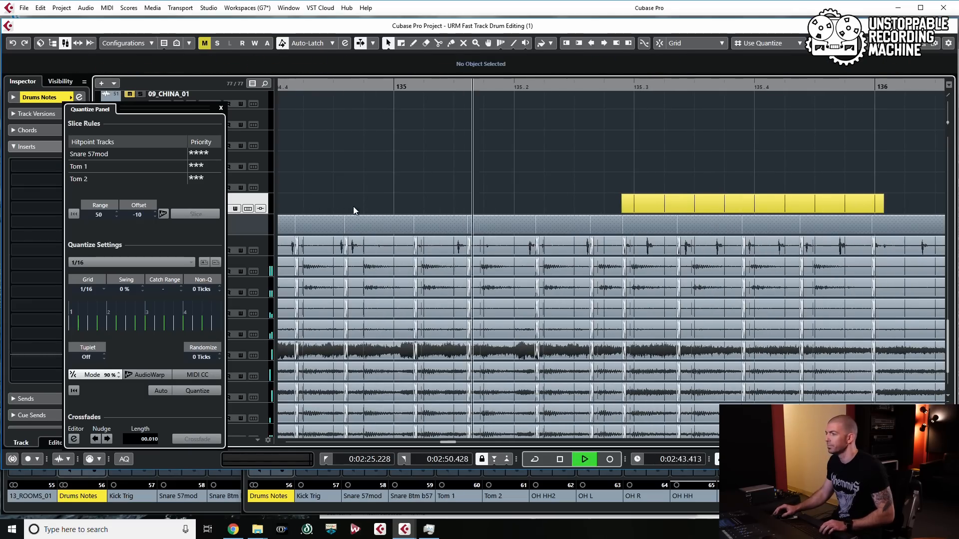
pyautogui.scroll(-6, 464, 212)
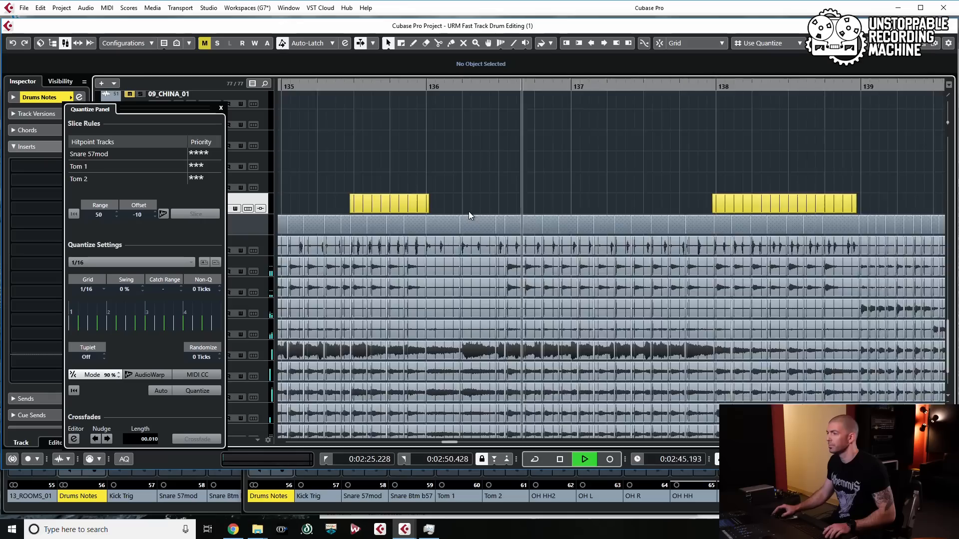
pyautogui.hscroll(-2, 369, 204)
pyautogui.click(458, 198)
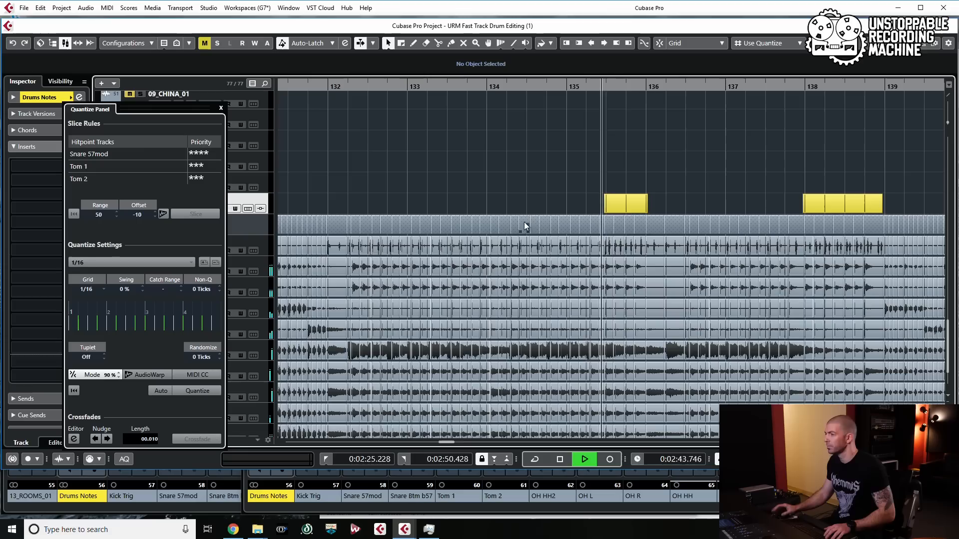
pyautogui.press('space')
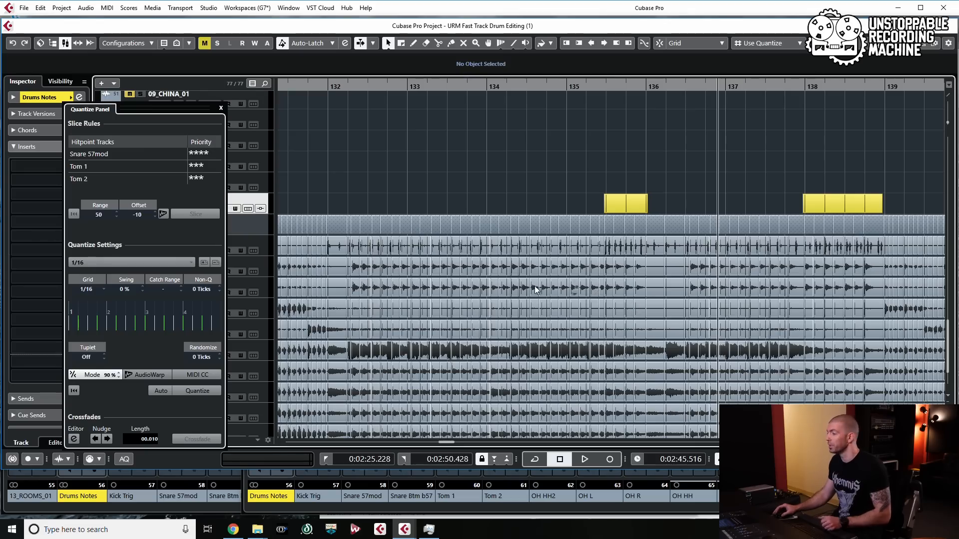
# Play the drums from bar 131 to bar 135, and replay from about 133.3 into bar 134
pyautogui.scroll(-3, 496, 283)
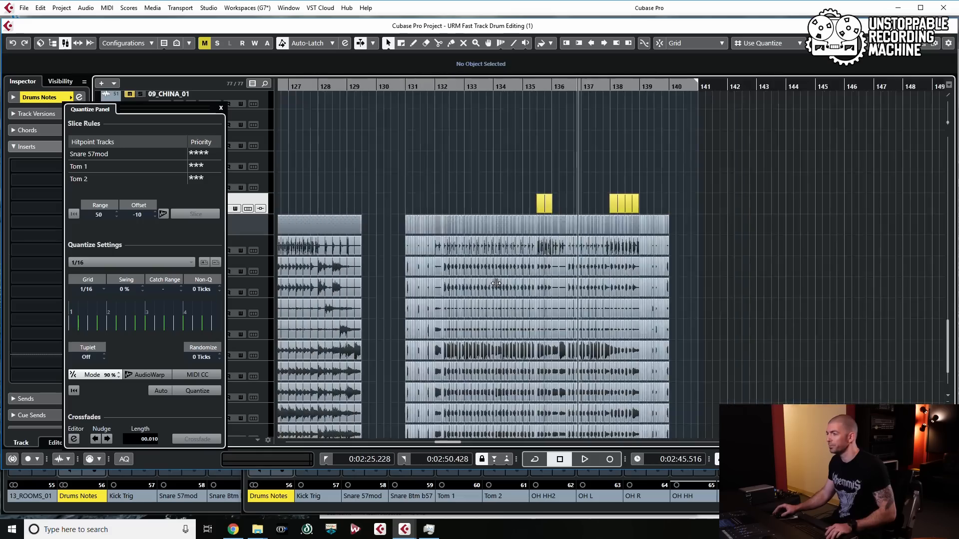
pyautogui.click(403, 190)
pyautogui.press('space')
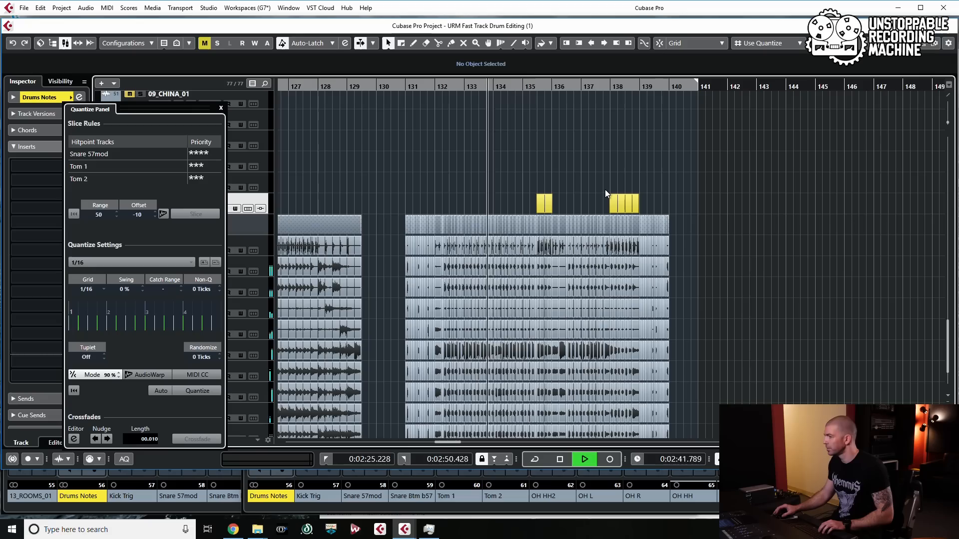
pyautogui.press('space')
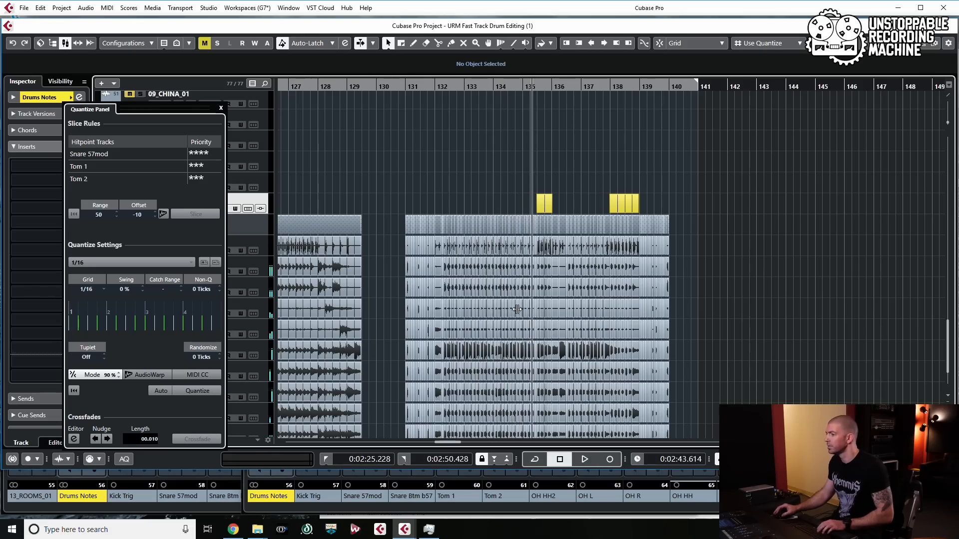
pyautogui.scroll(3, 502, 300)
pyautogui.click(433, 206)
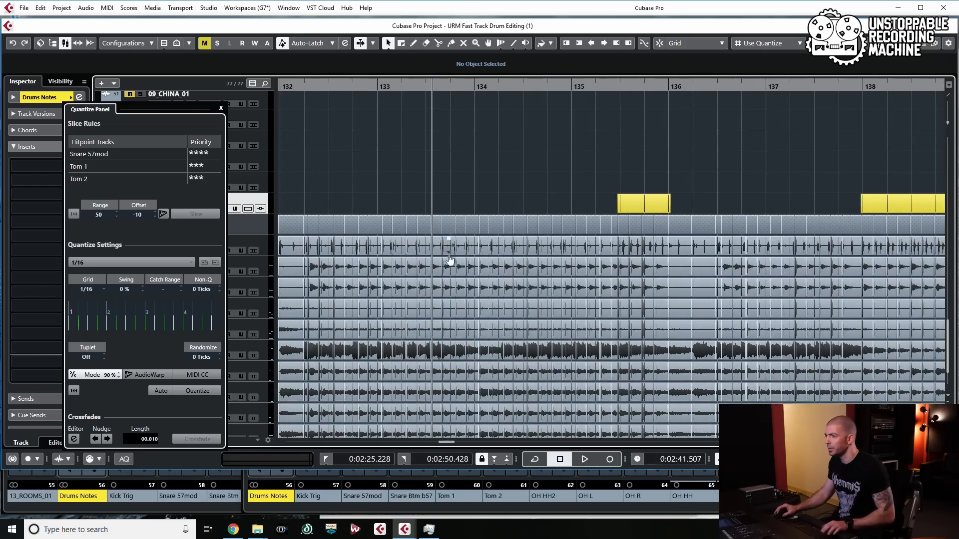
pyautogui.scroll(3, 449, 260)
pyautogui.press('space')
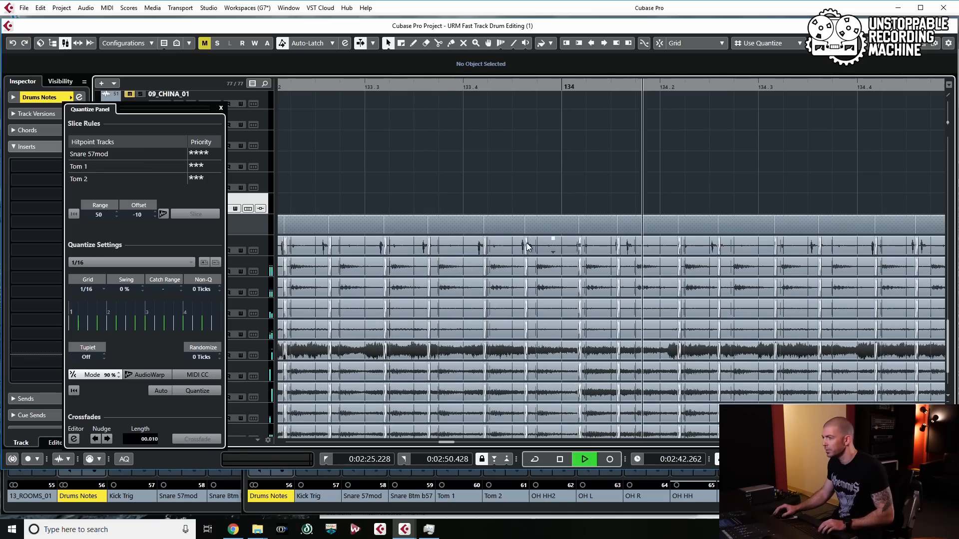
pyautogui.press('space')
# Try moving the slice boundary midway between 134 and 134.2 earlier, ahead of the first kick, and play the result
pyautogui.scroll(-3, 655, 309)
pyautogui.scroll(3, 655, 310)
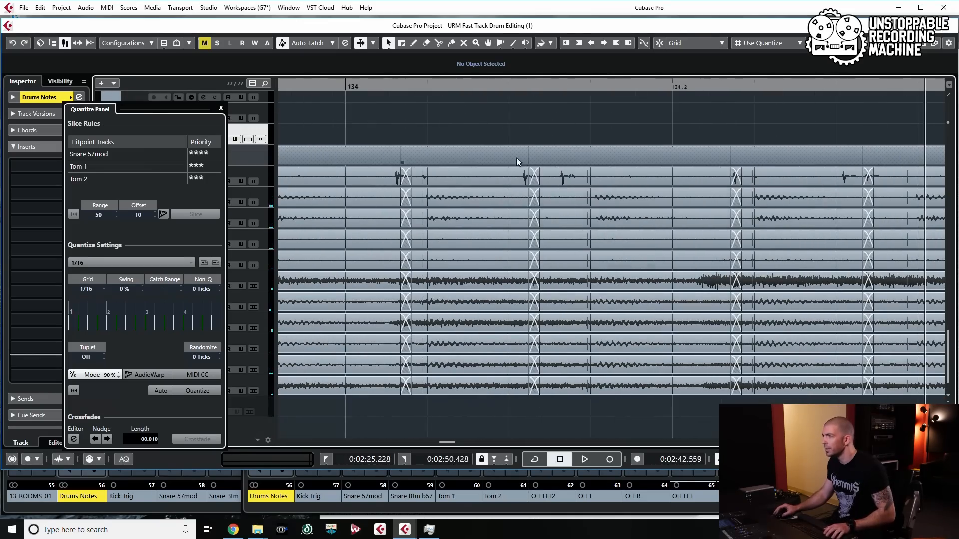
pyautogui.moveTo(535, 172); pyautogui.dragTo(498, 172)
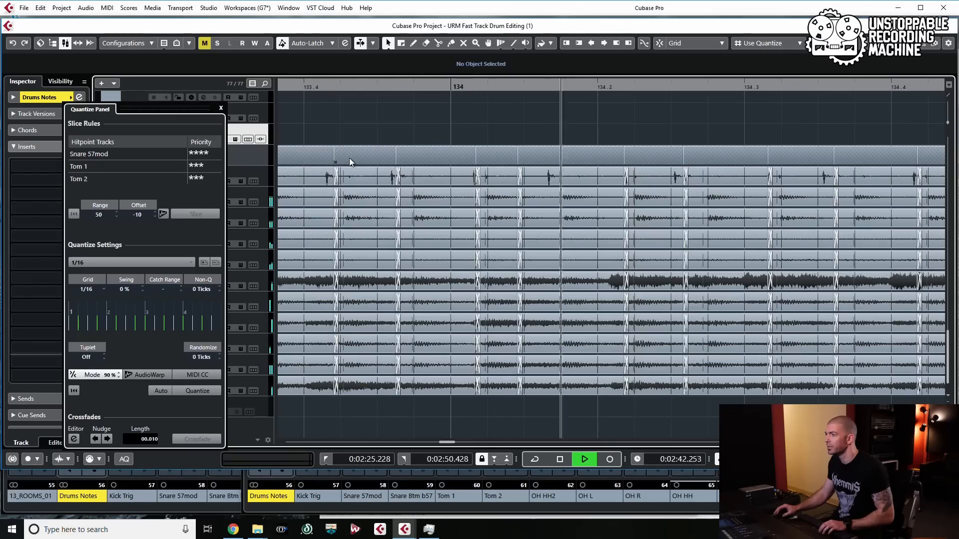
pyautogui.press('space')
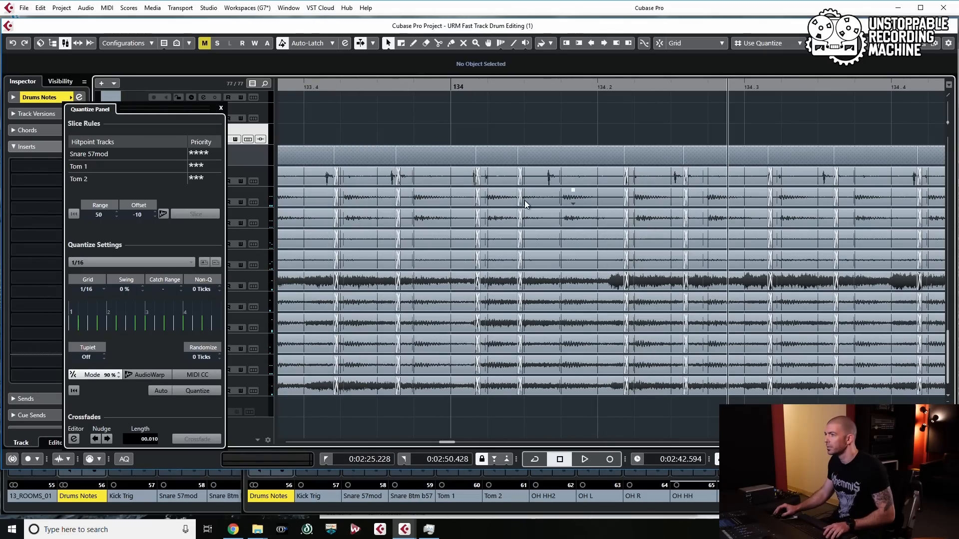
# Set the start of the slice midway between 134 and 134.2 to 134.1.3.51, between the two kick hits, on all drum tracks
pyautogui.scroll(3, 525, 200)
pyautogui.click(512, 194)
pyautogui.moveTo(511, 194); pyautogui.dragTo(584, 191)
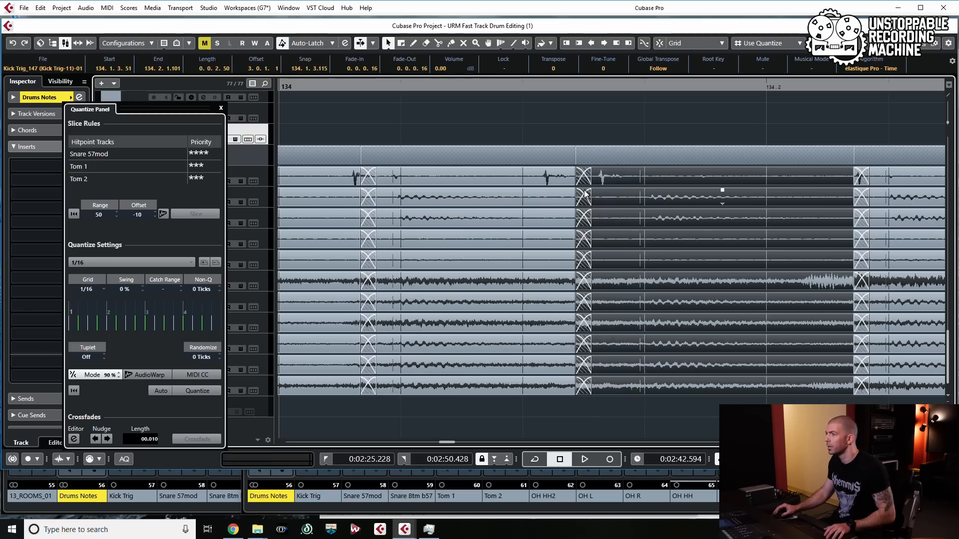
# Play the drums through the adjusted slice boundary in bar 134 and on to bar 140
pyautogui.scroll(-5, 583, 191)
pyautogui.press('KP_Subtract')
pyautogui.press('space')
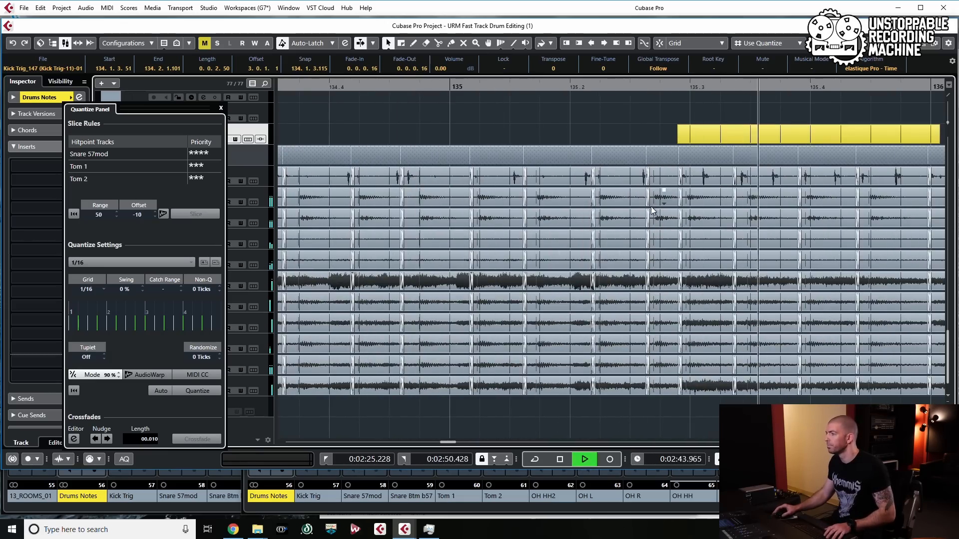
pyautogui.scroll(-6, 637, 244)
pyautogui.scroll(-3, 636, 244)
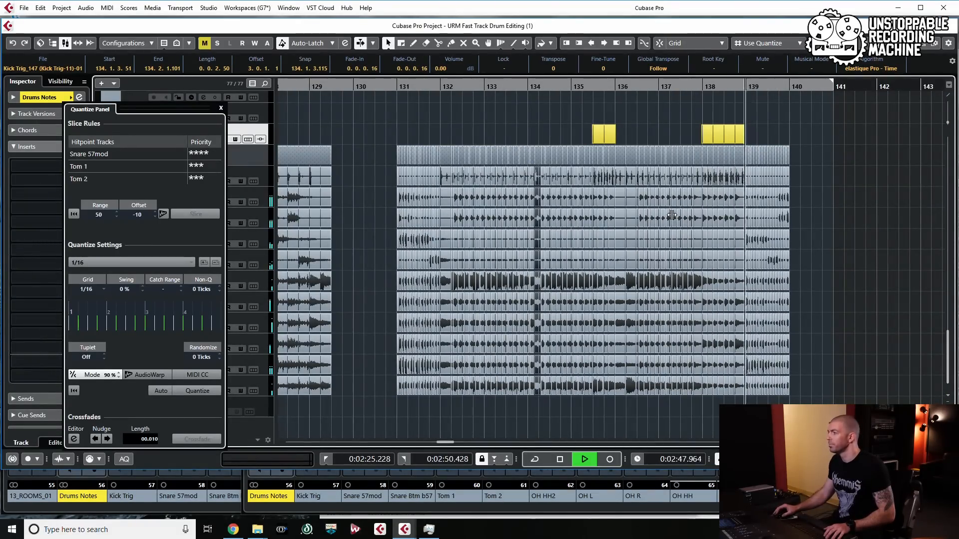
pyautogui.press('space')
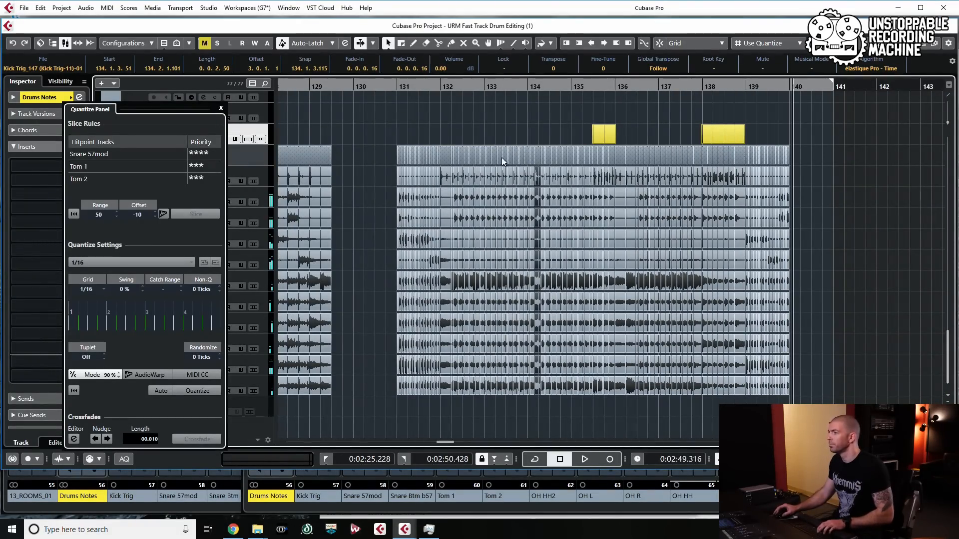
# Deselect the slices and play the drums from bar 133 until midway through bar 138
pyautogui.click(494, 128)
pyautogui.press('space')
pyautogui.scroll(3, 526, 177)
pyautogui.hscroll(2, 602, 162)
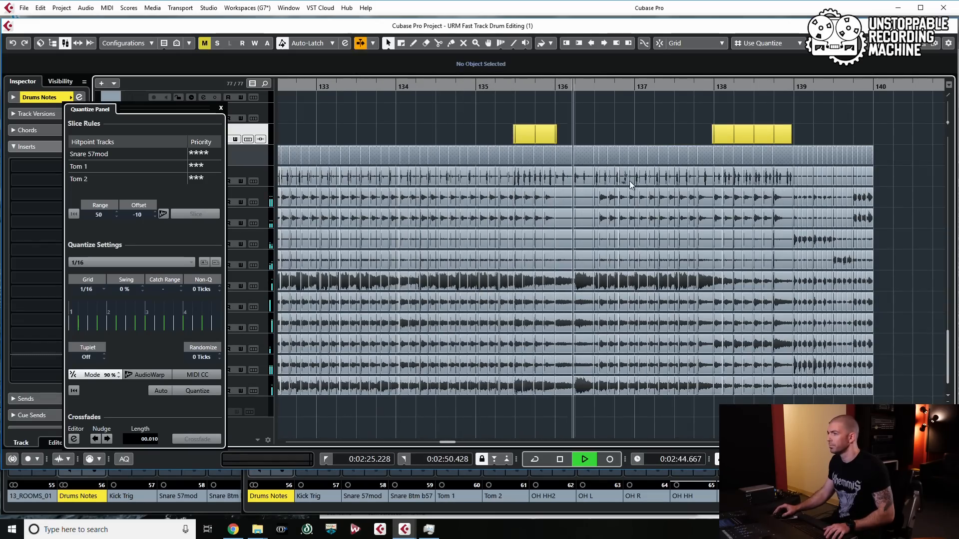
pyautogui.hscroll(2, 630, 175)
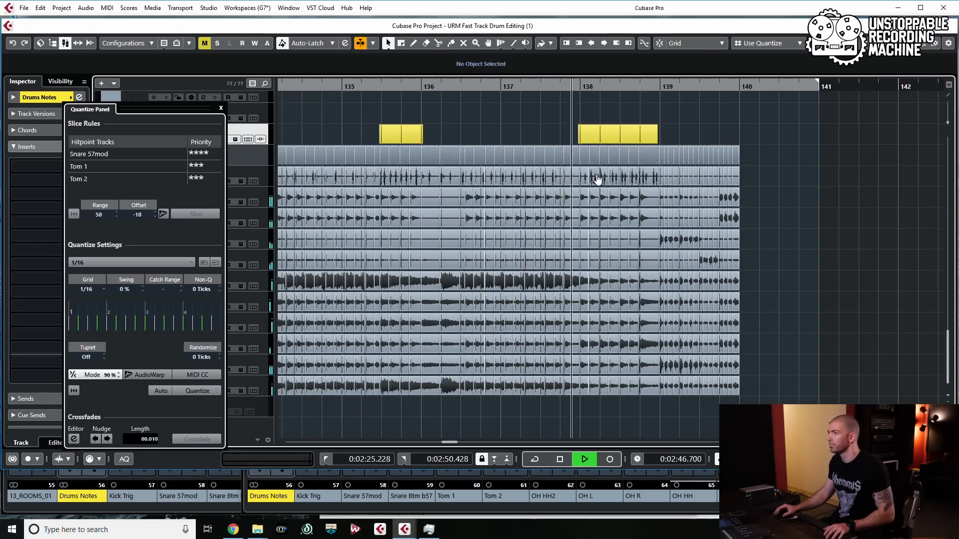
pyautogui.press('space')
# Select the range from 137.4.1.0 to 138.1.1.0 across all drum tracks from Kick Trig to OH Ride
pyautogui.scroll(5, 571, 230)
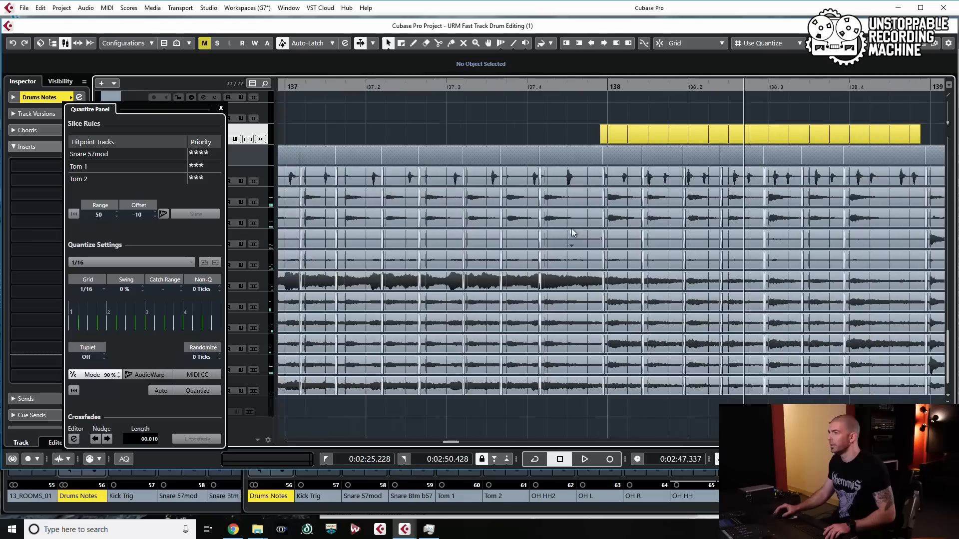
pyautogui.rightClick(547, 182)
pyautogui.click(553, 183)
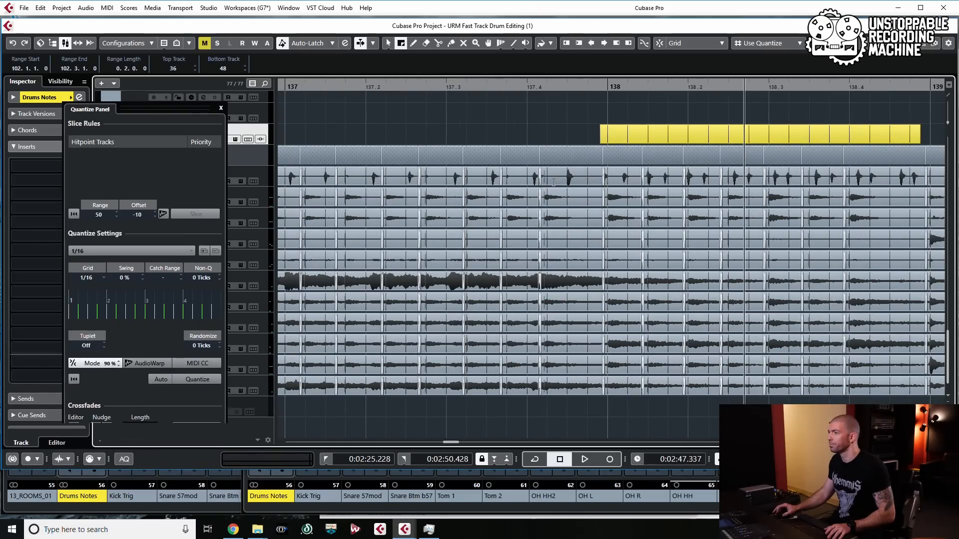
pyautogui.moveTo(539, 199); pyautogui.dragTo(602, 396)
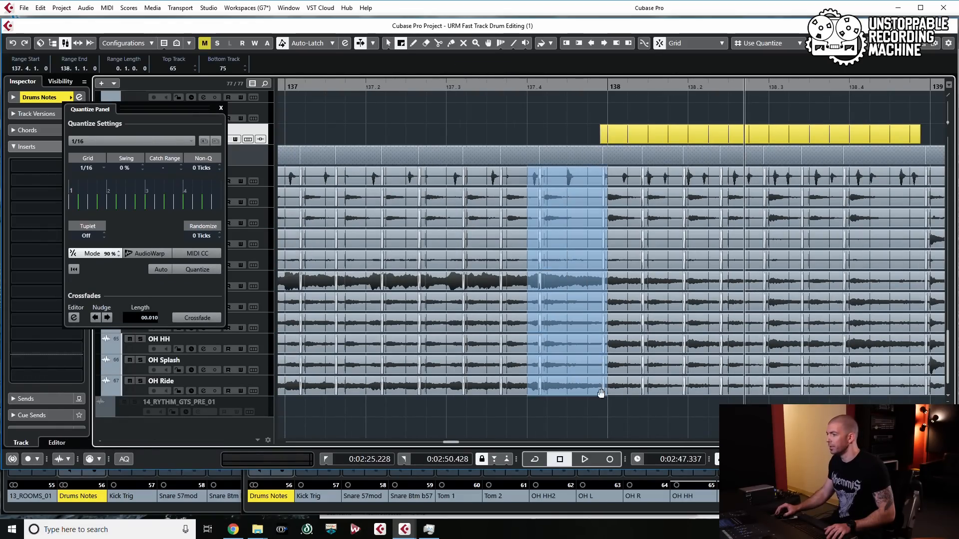
pyautogui.scroll(-5, 561, 264)
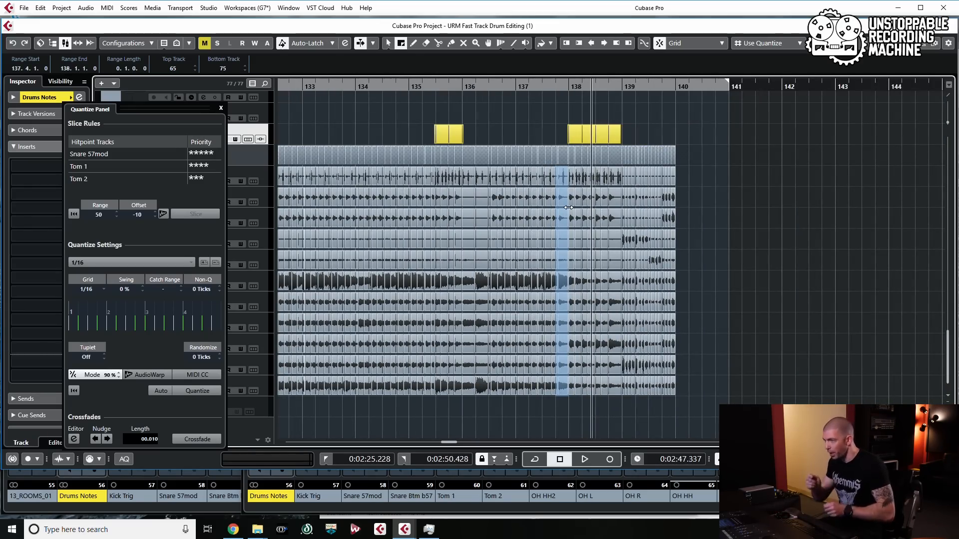
pyautogui.scroll(1, 568, 208)
pyautogui.hscroll(-2, 569, 207)
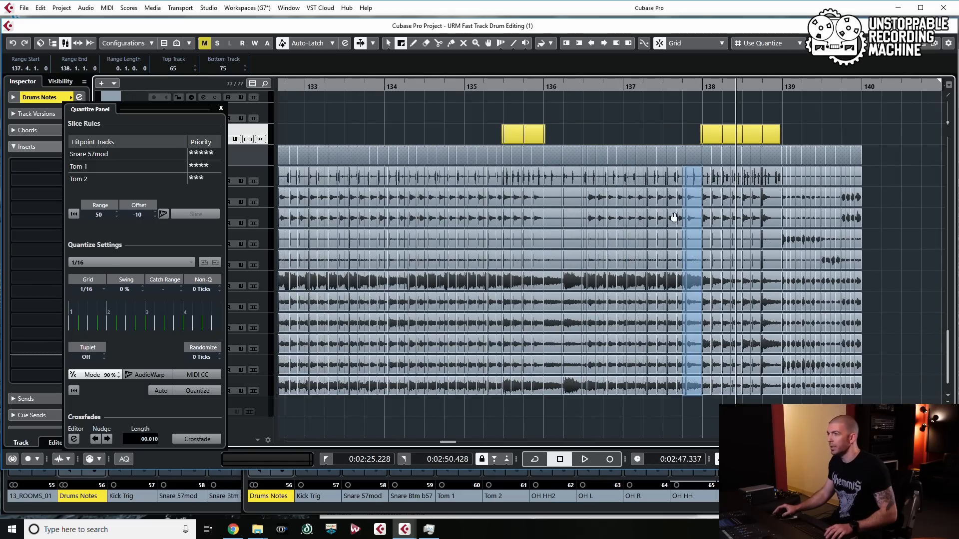
# Bounce all drum slices between bars 131 and 140, replacing the events with the new files, and close the Quantize Panel
pyautogui.scroll(-3, 674, 217)
pyautogui.rightClick(672, 217)
pyautogui.click(672, 217)
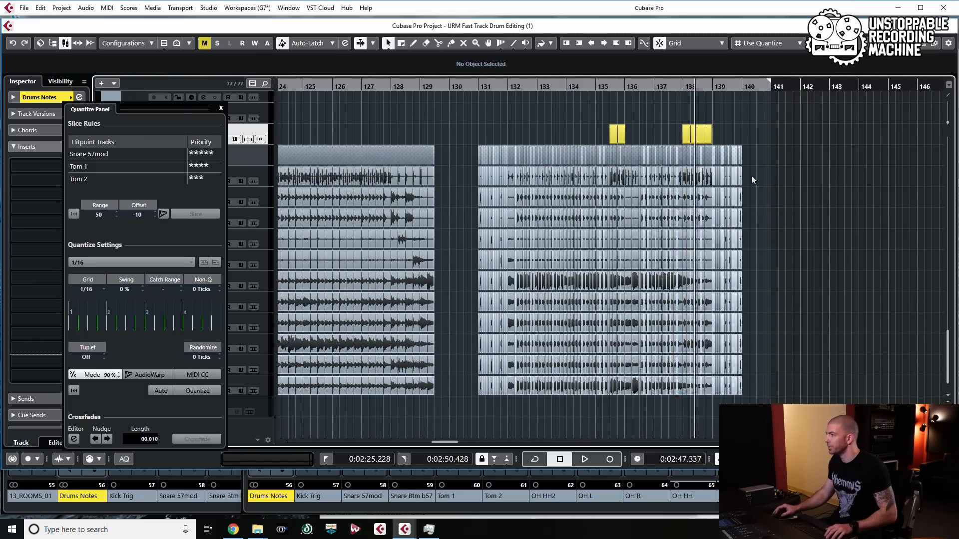
pyautogui.moveTo(756, 198); pyautogui.dragTo(461, 402)
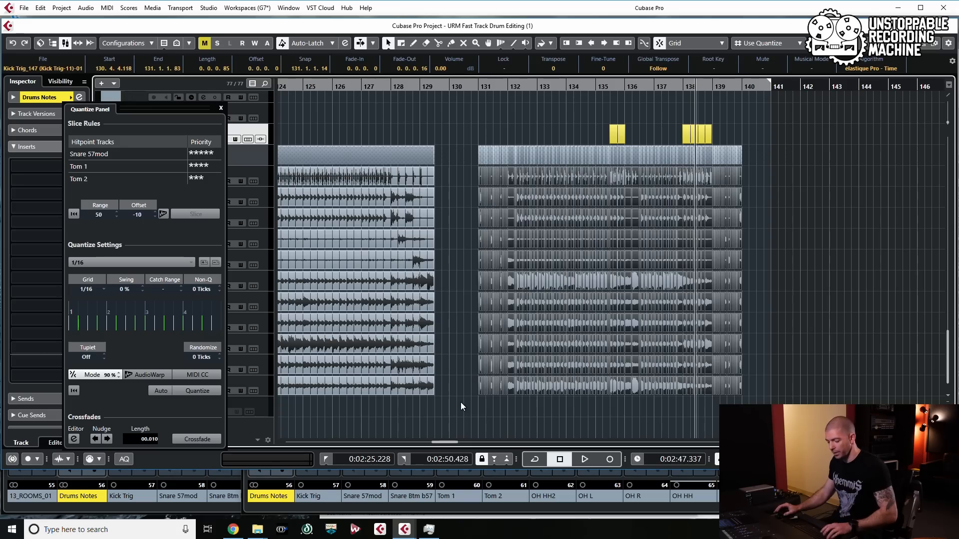
pyautogui.hotkey('ctrl', 'b')
pyautogui.press('Return')
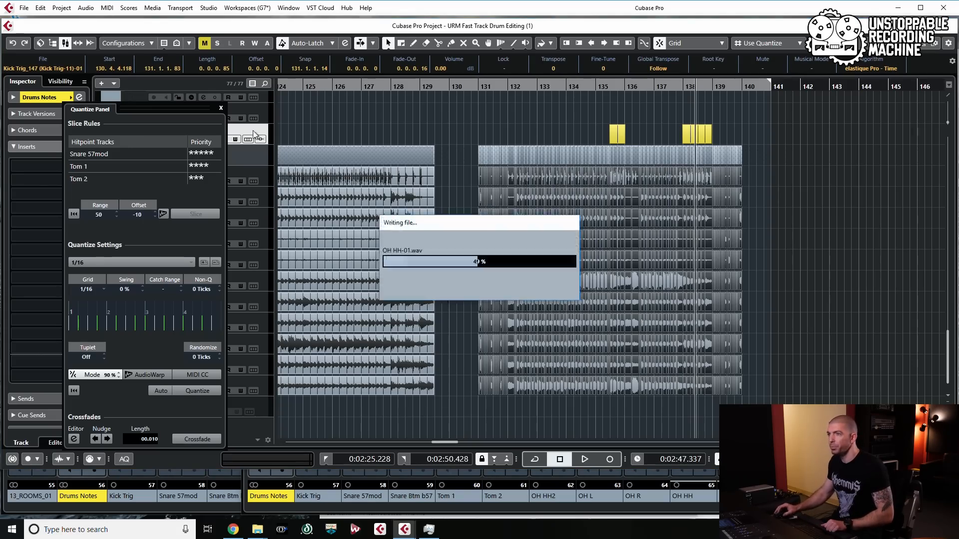
pyautogui.click(222, 109)
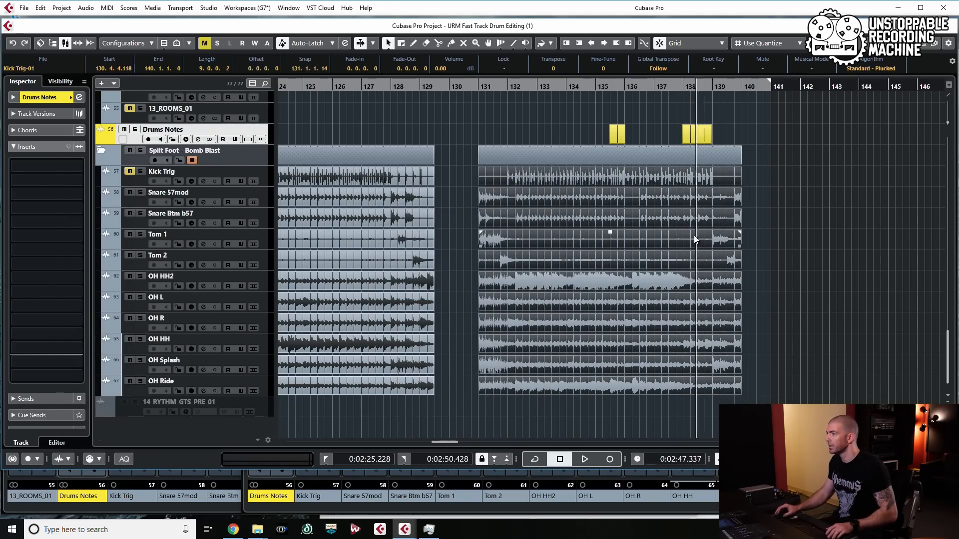
# Copy the 137.4 to 138 range of all drum tracks onto 135.2.1.0 to 135.3.1.0
pyautogui.scroll(4, 694, 236)
pyautogui.rightClick(636, 196)
pyautogui.click(649, 196)
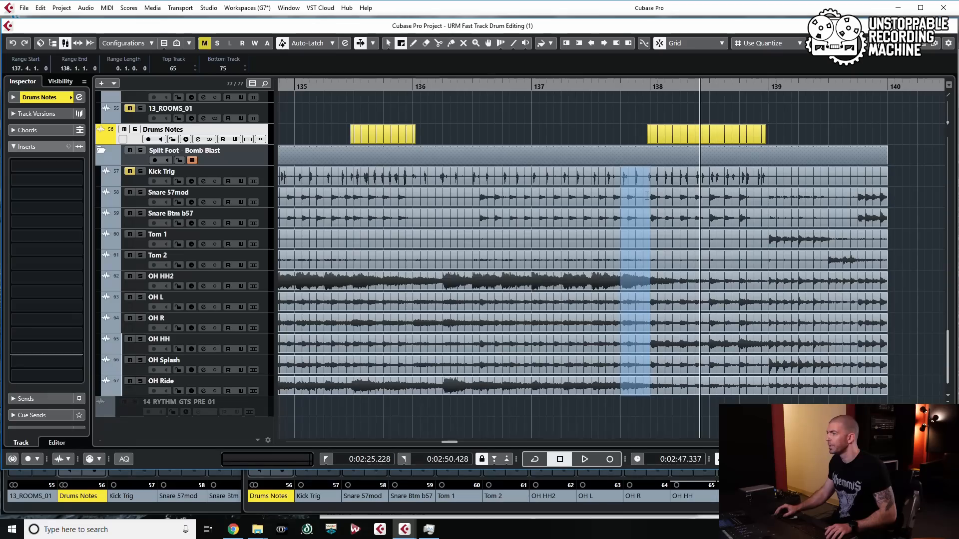
pyautogui.hscroll(-2, 632, 177)
pyautogui.hscroll(-2, 631, 176)
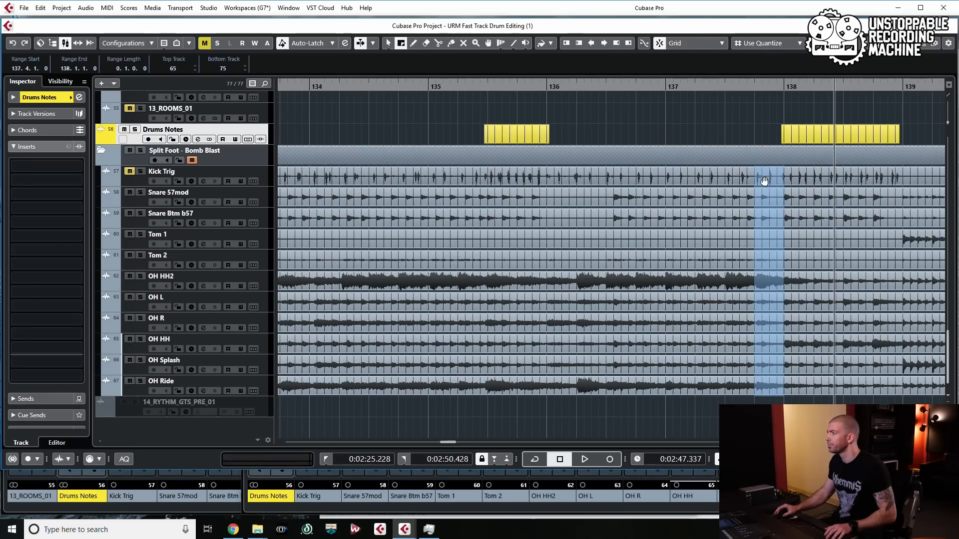
pyautogui.moveTo(771, 182); pyautogui.dragTo(475, 175)
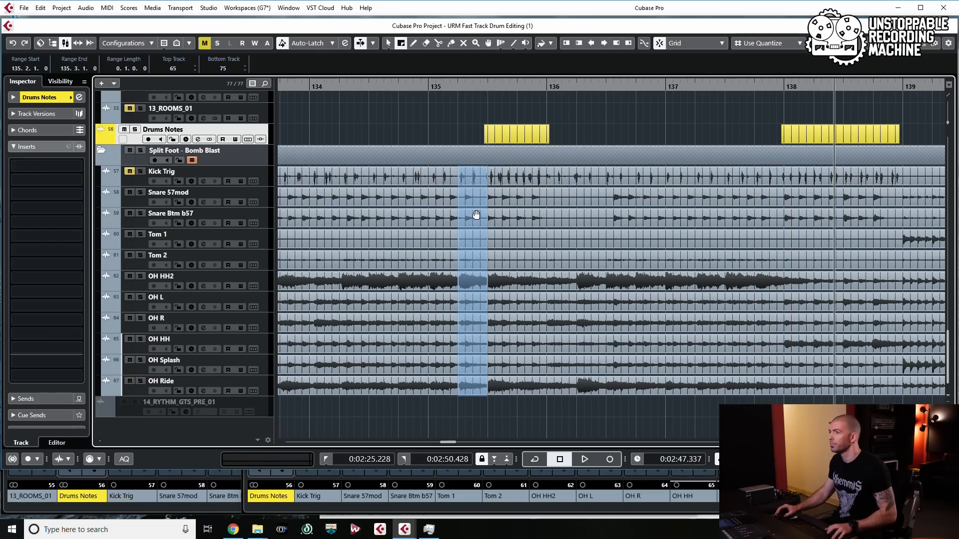
# Trim the pasted slices on all drum tracks to start at 135.2.1.96 and end at 135.2.4.101
pyautogui.press('h')
pyautogui.press('h')
pyautogui.rightClick(475, 211)
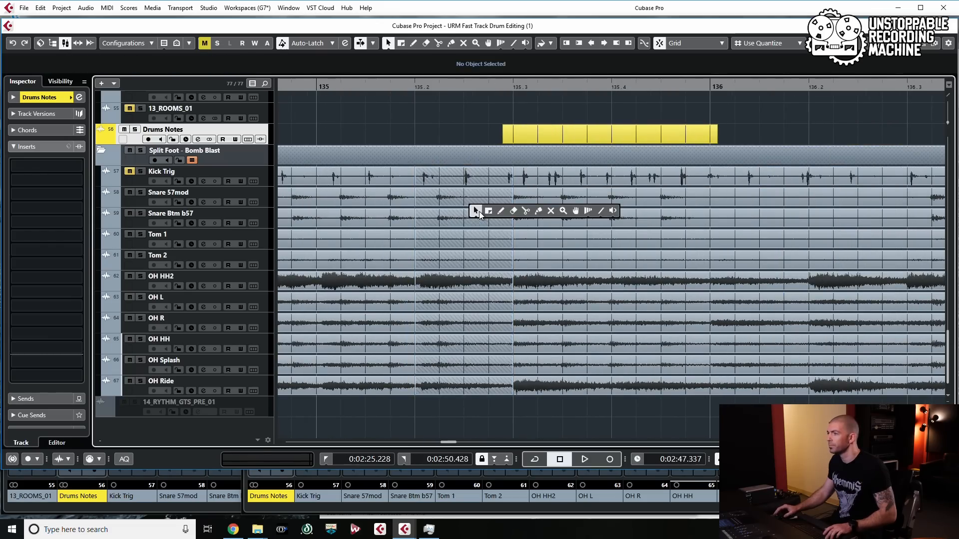
pyautogui.click(479, 211)
pyautogui.press('h')
pyautogui.press('h')
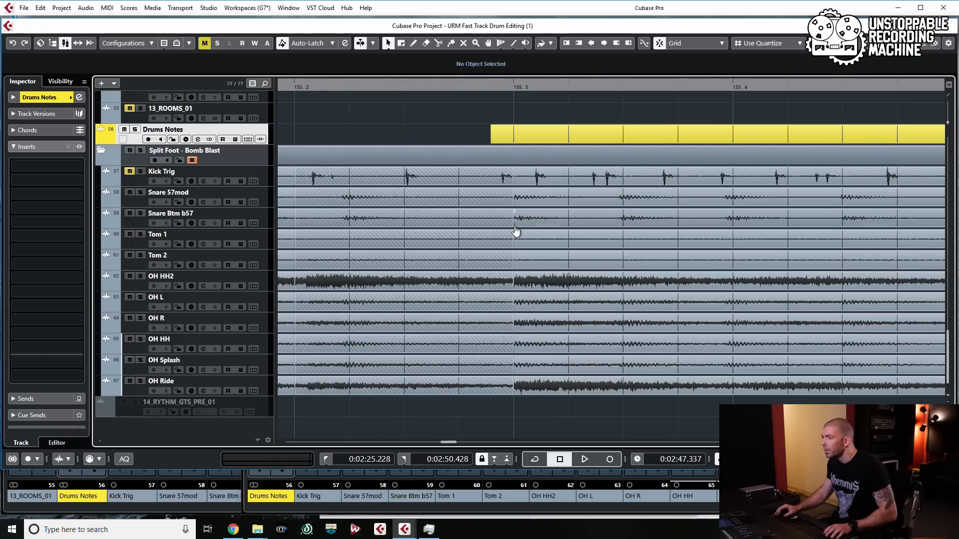
pyautogui.click(500, 231)
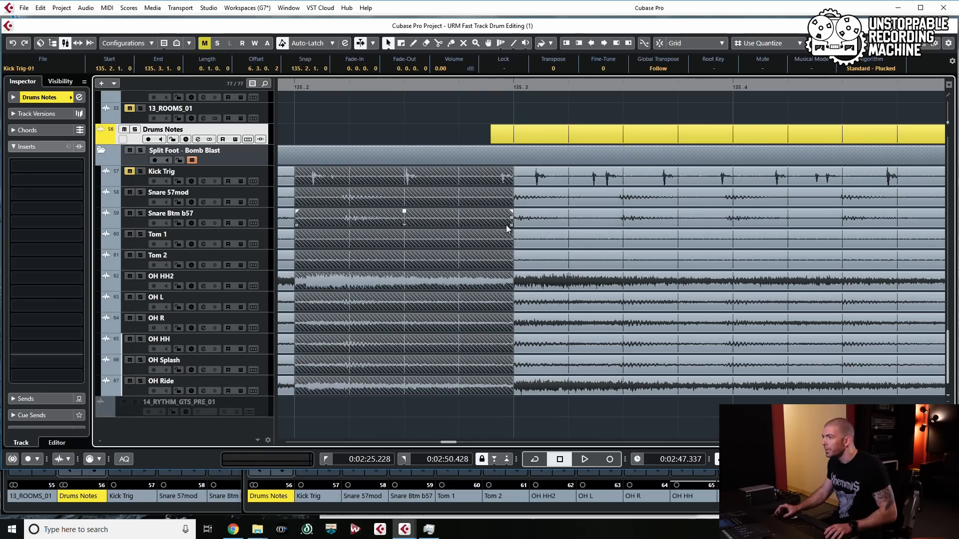
pyautogui.moveTo(507, 228); pyautogui.dragTo(504, 228)
pyautogui.press('g')
pyautogui.press('g')
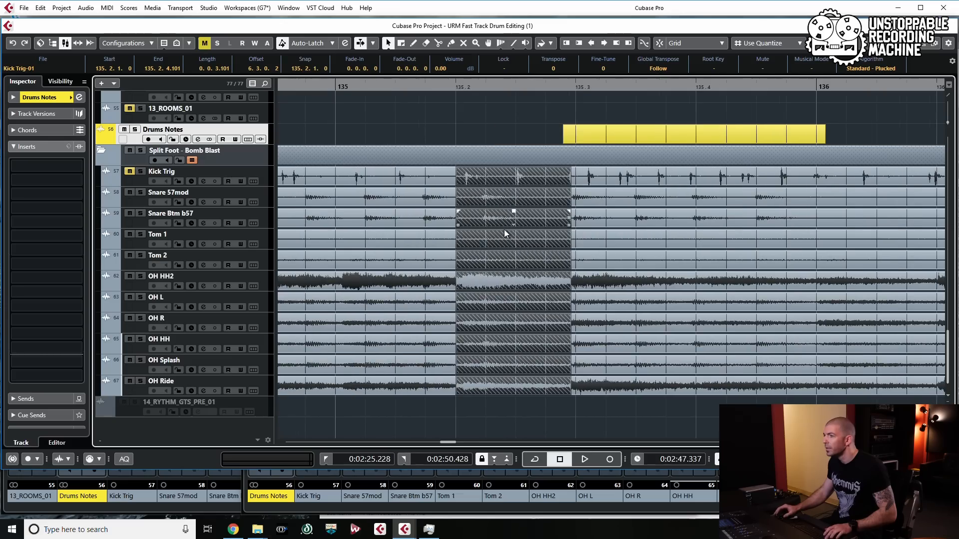
pyautogui.moveTo(458, 224); pyautogui.dragTo(482, 225)
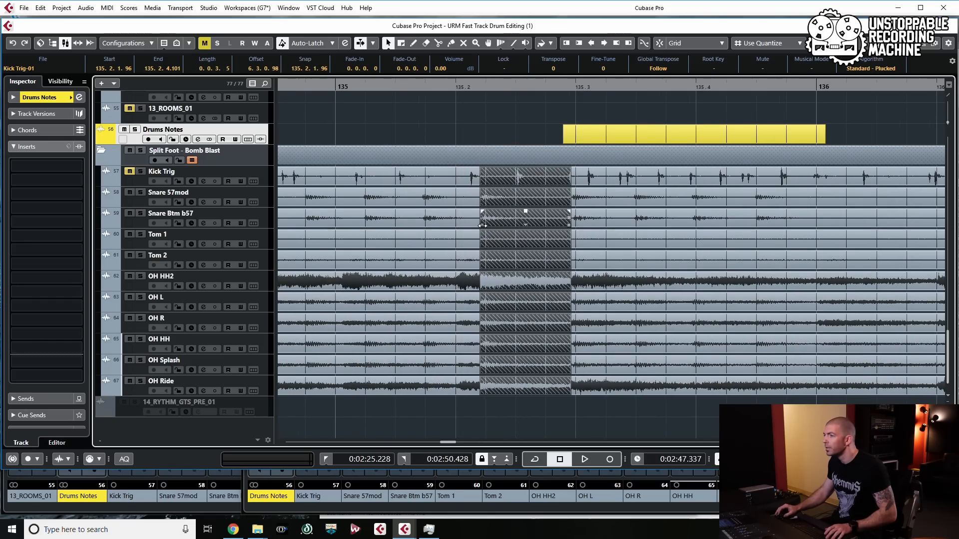
# Deselect the slices and play the drums twice across the repaired spot at 135.2, stopping just after bar 136
pyautogui.press('g')
pyautogui.press('g')
pyautogui.press('g')
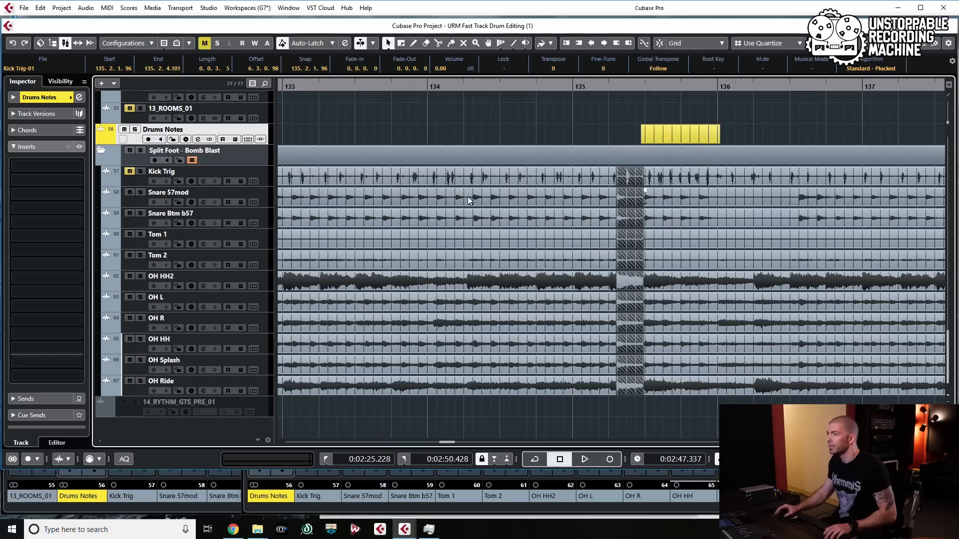
pyautogui.click(415, 128)
pyautogui.press('space')
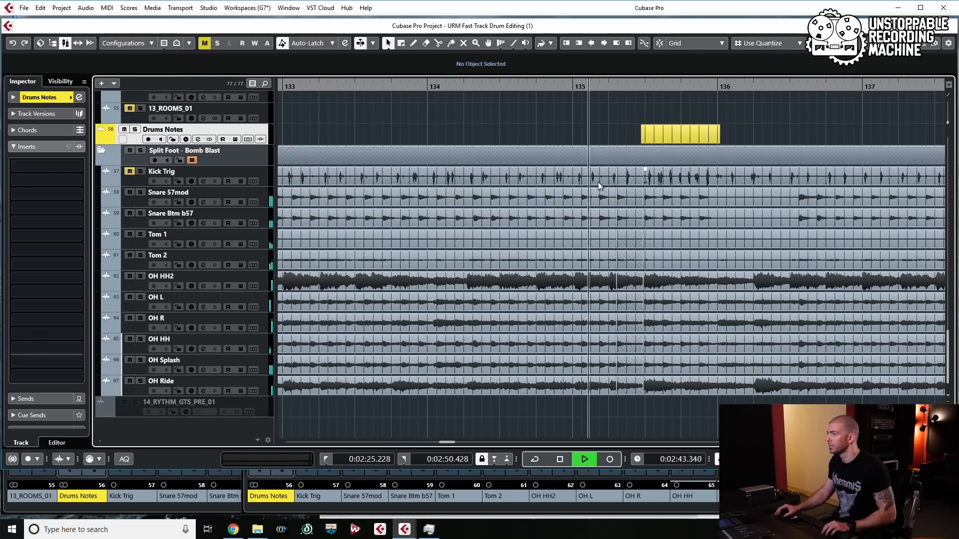
pyautogui.press('space')
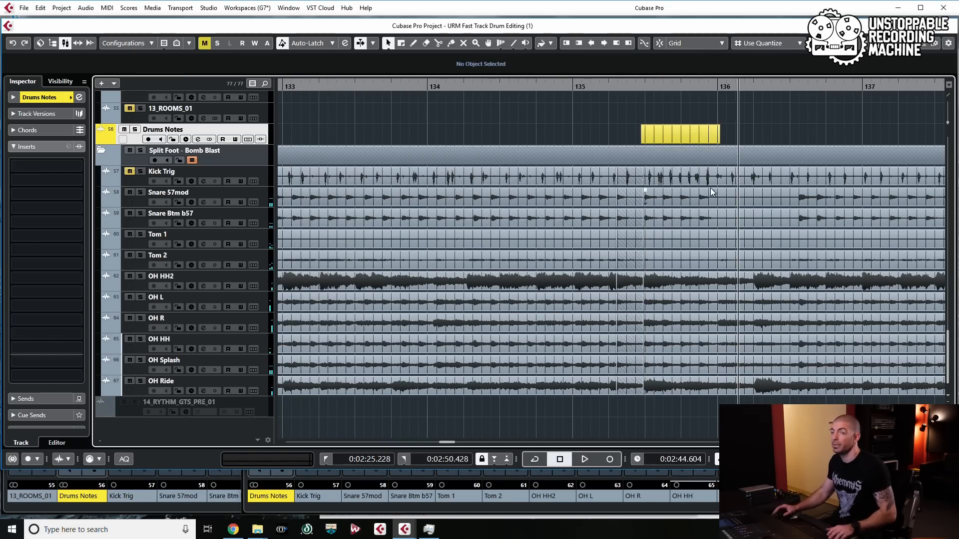
pyautogui.press('g')
pyautogui.press('g')
pyautogui.press('g')
pyautogui.click(434, 153)
pyautogui.press('space')
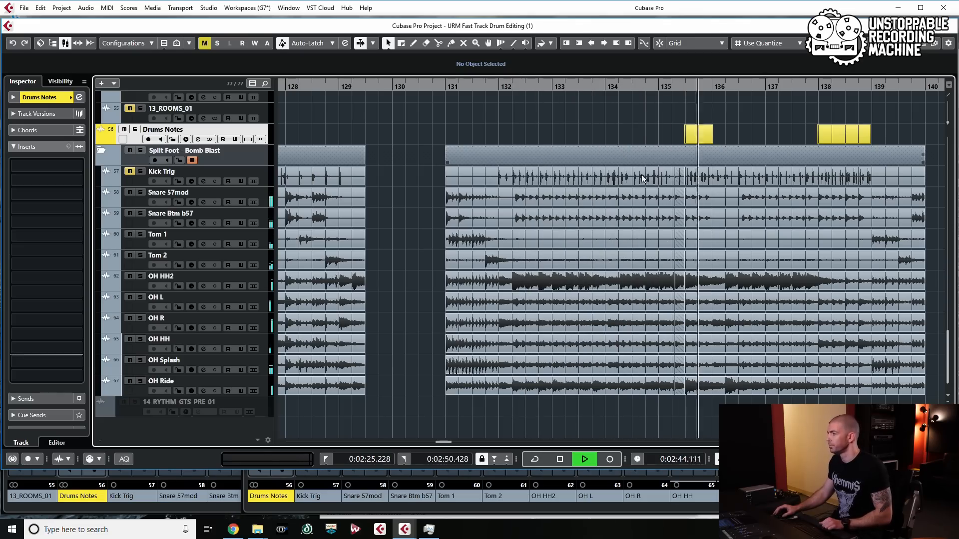
pyautogui.press('space')
# Select all drum slices between bars 131 and 140 and bounce them, replacing the events with the new files
pyautogui.moveTo(430, 189); pyautogui.dragTo(906, 301)
pyautogui.hotkey('ctrl', 'b')
pyautogui.press('Return')
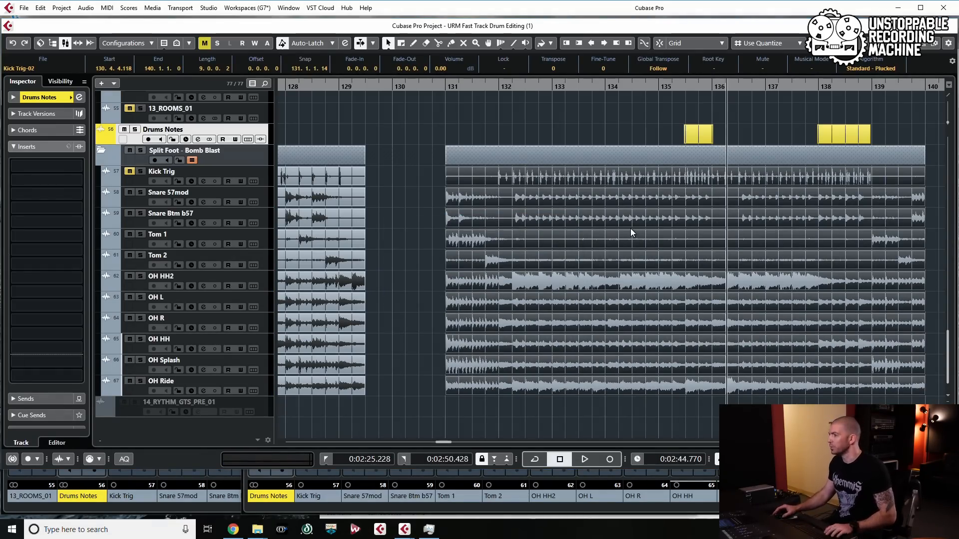
# Place the cursor at the start of bar 121 and open the Trigger_2 insert of the Kick Trig track
pyautogui.press('g')
pyautogui.scroll(-1, 630, 232)
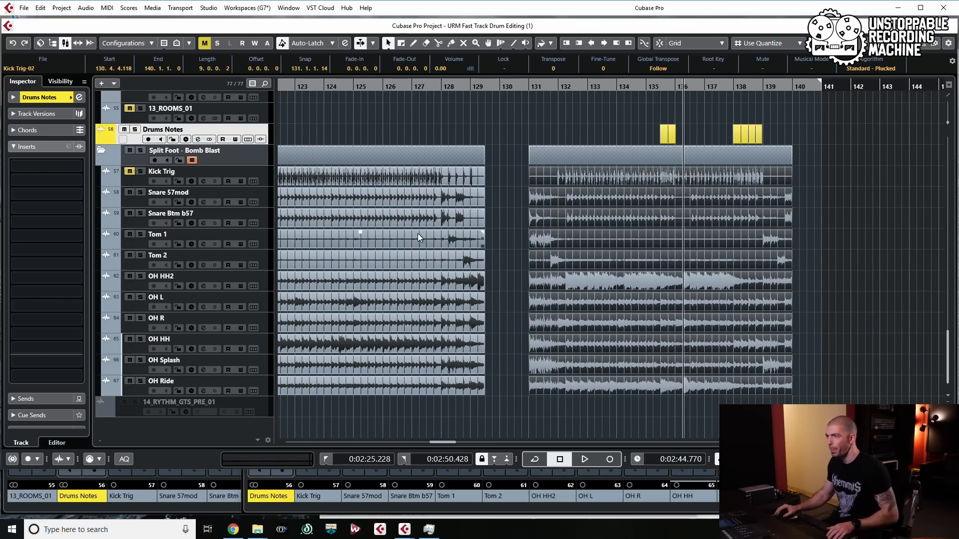
pyautogui.hscroll(-4, 418, 233)
pyautogui.click(438, 125)
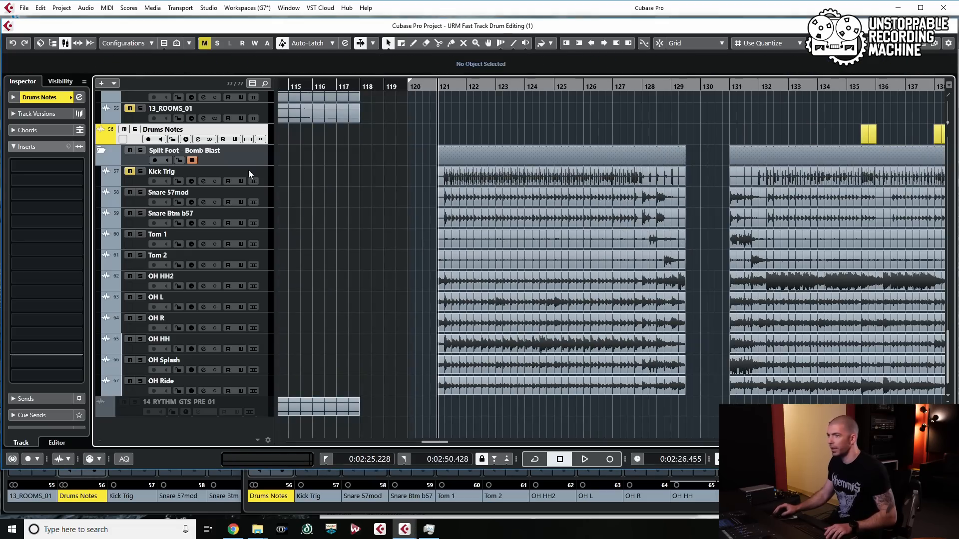
pyautogui.click(205, 172)
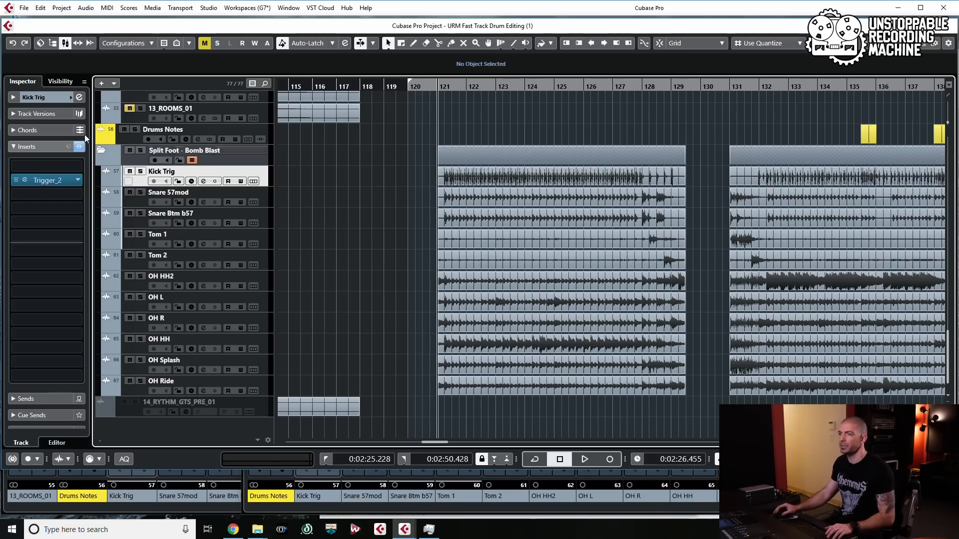
pyautogui.click(22, 181)
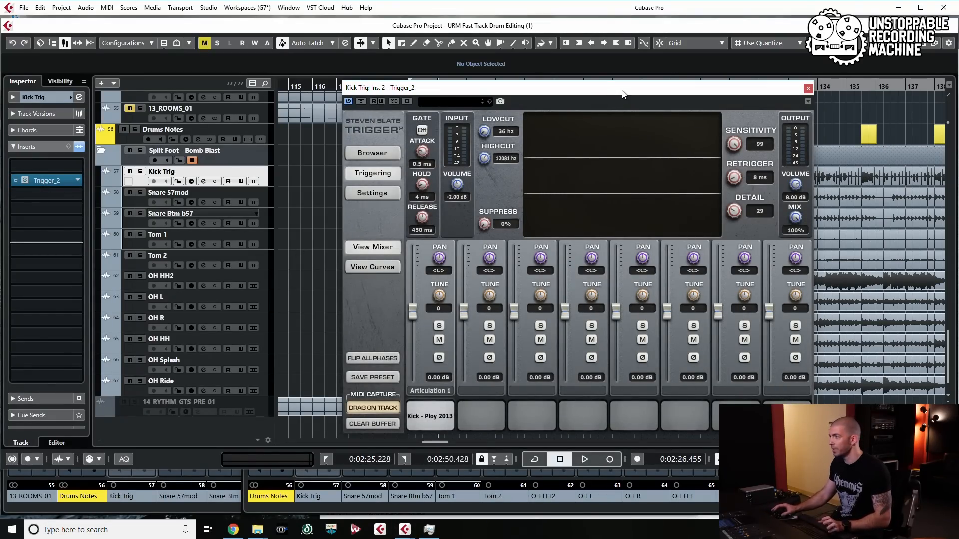
pyautogui.moveTo(624, 94); pyautogui.dragTo(459, 99)
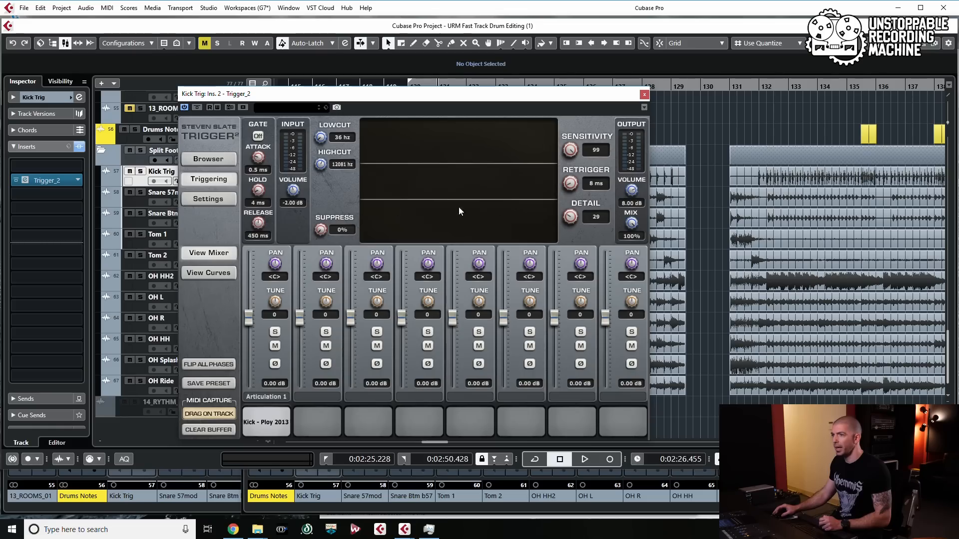
# Play the kick through Trigger_2 from bar 121, check the plug-in's MIDI Out settings, and close it
pyautogui.press('space')
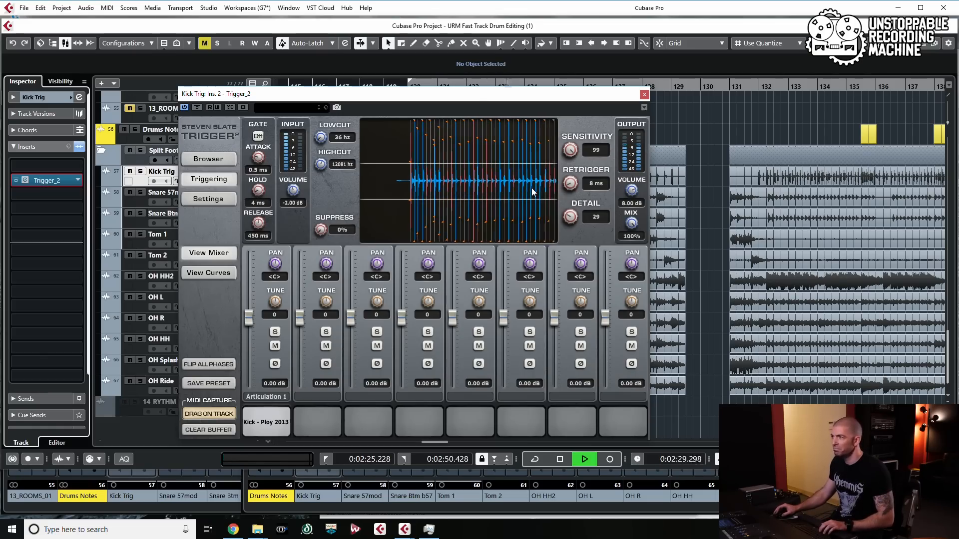
pyautogui.press('space')
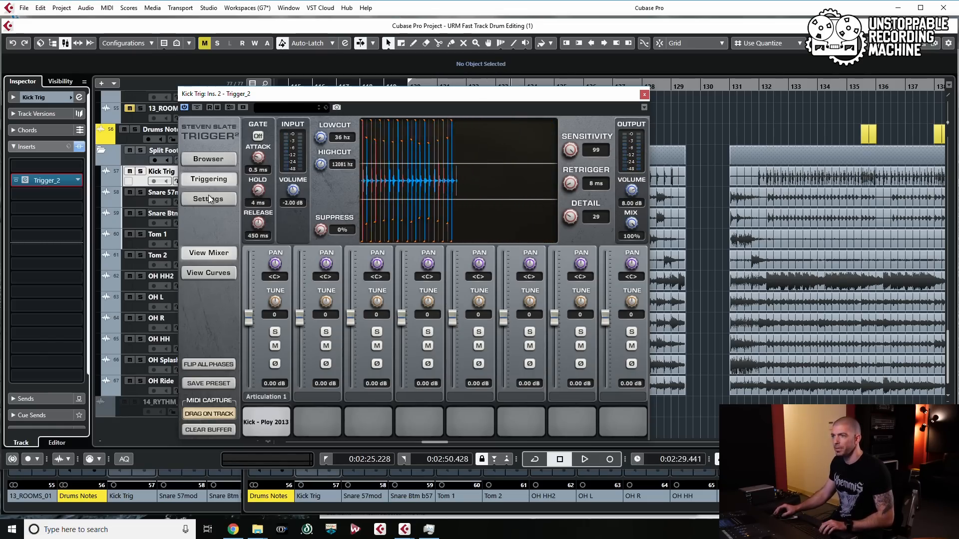
pyautogui.click(208, 198)
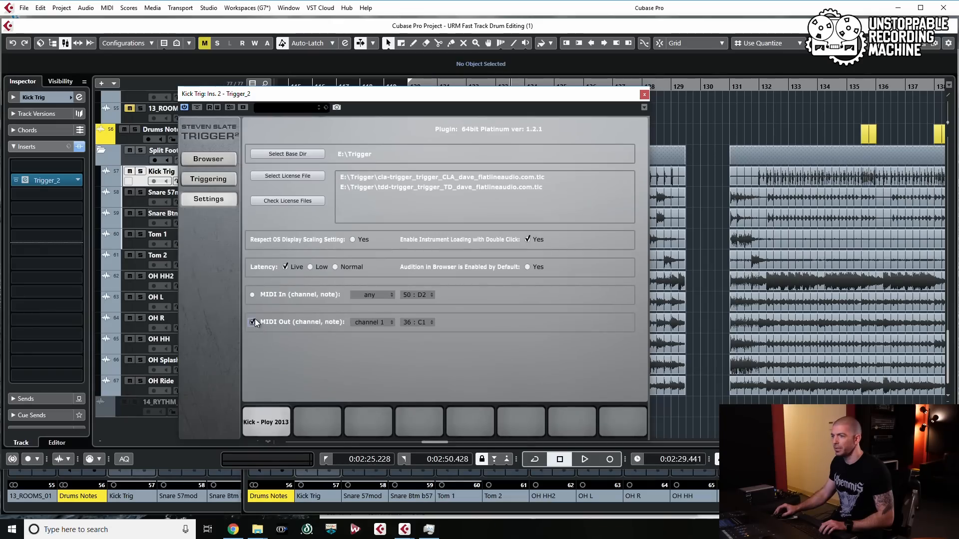
pyautogui.click(643, 94)
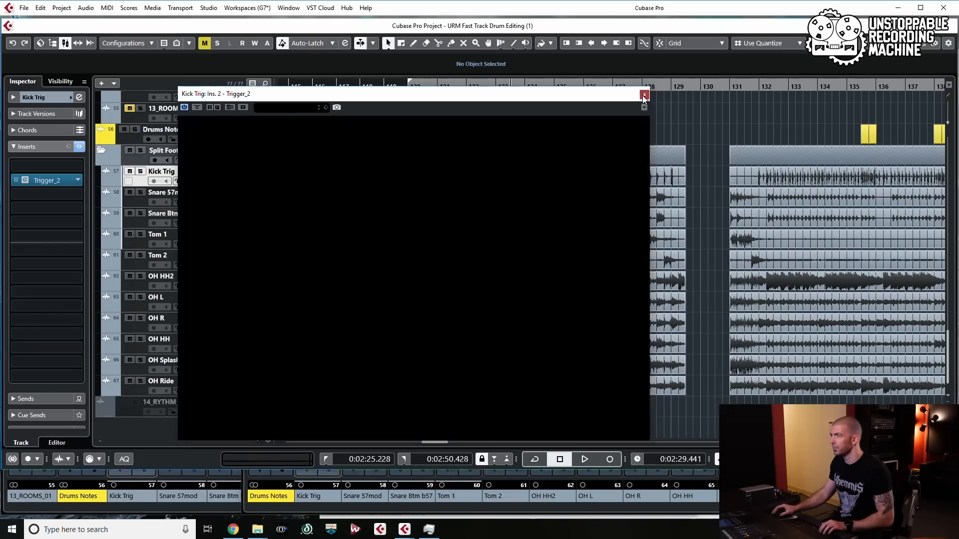
# Add one MIDI track named "Drum MIDI Kick" below the Drums Notes track
pyautogui.rightClick(244, 130)
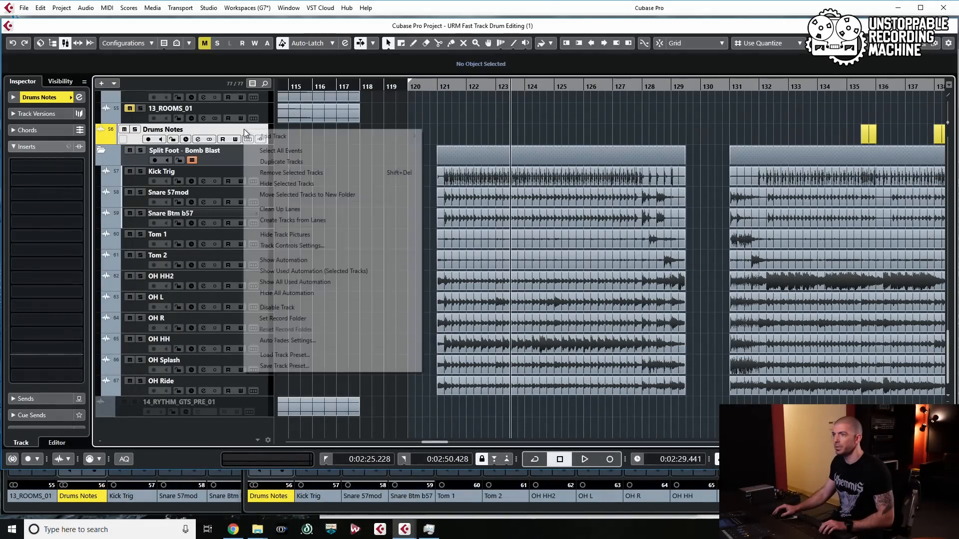
pyautogui.moveTo(300, 136)
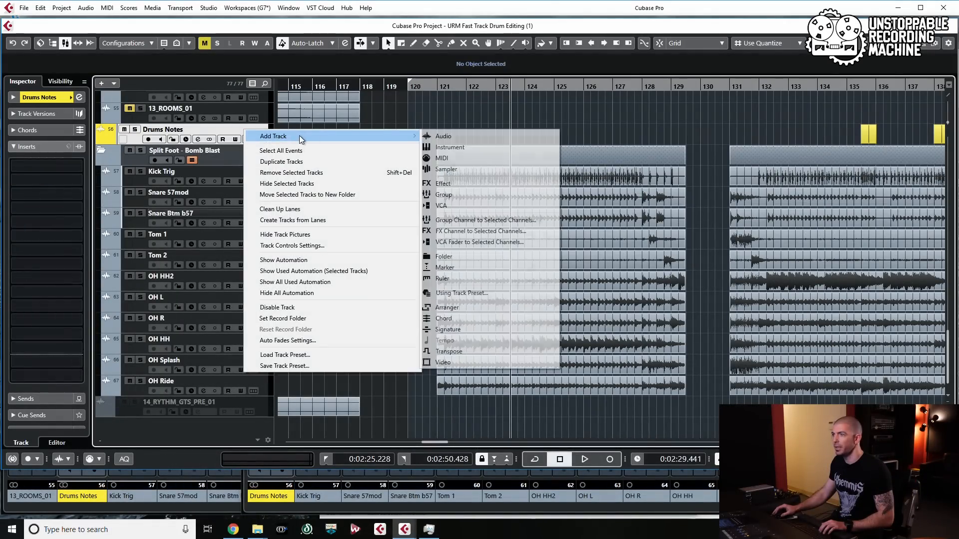
pyautogui.click(460, 158)
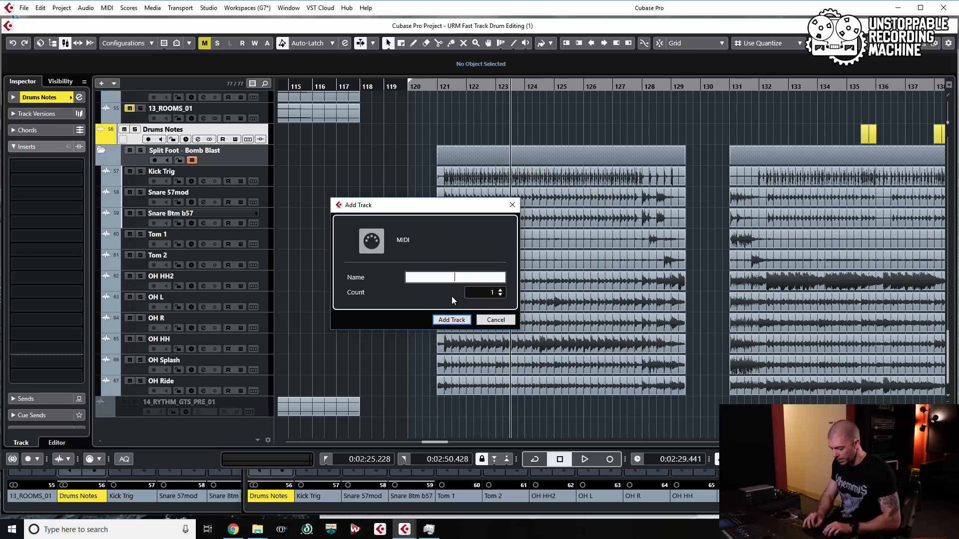
pyautogui.write('Drum MIDI')
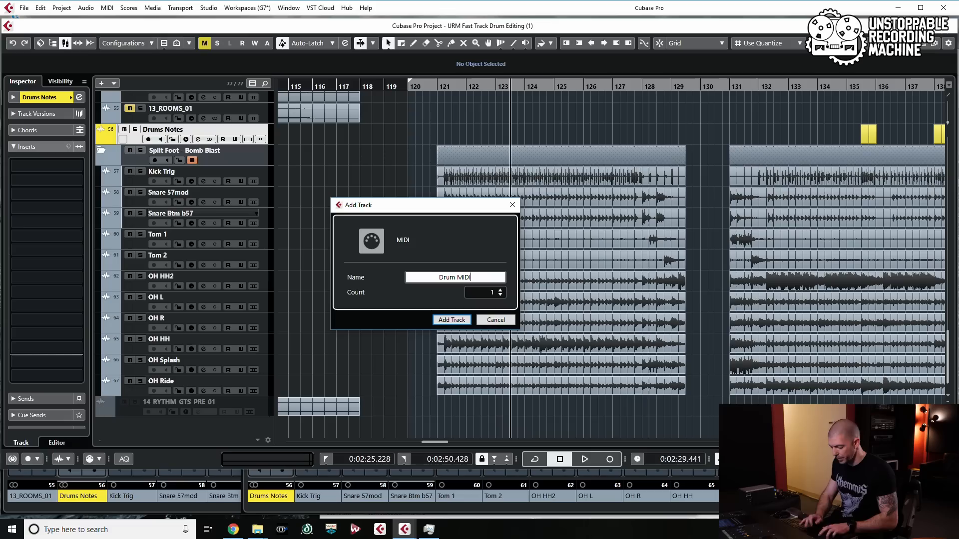
pyautogui.write(' Kick')
pyautogui.press('Return')
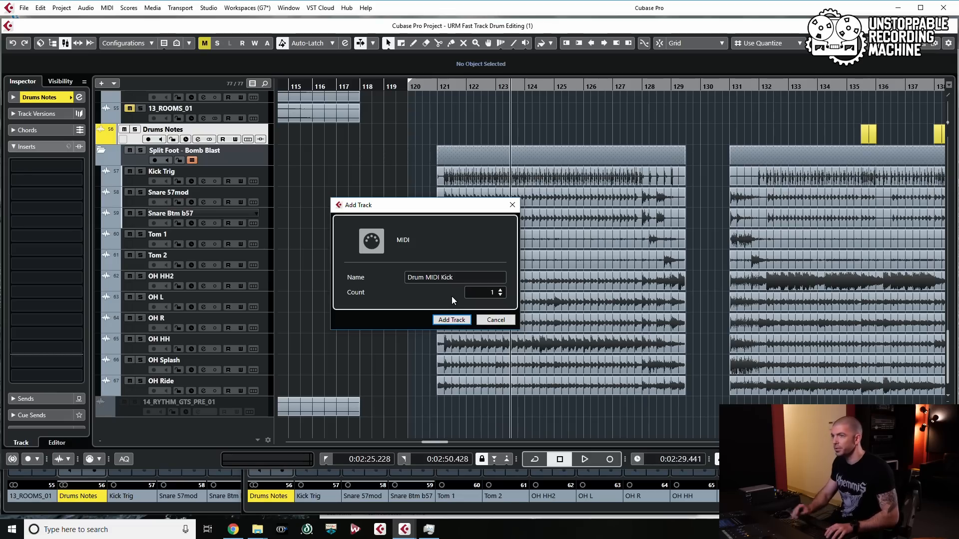
pyautogui.click(456, 320)
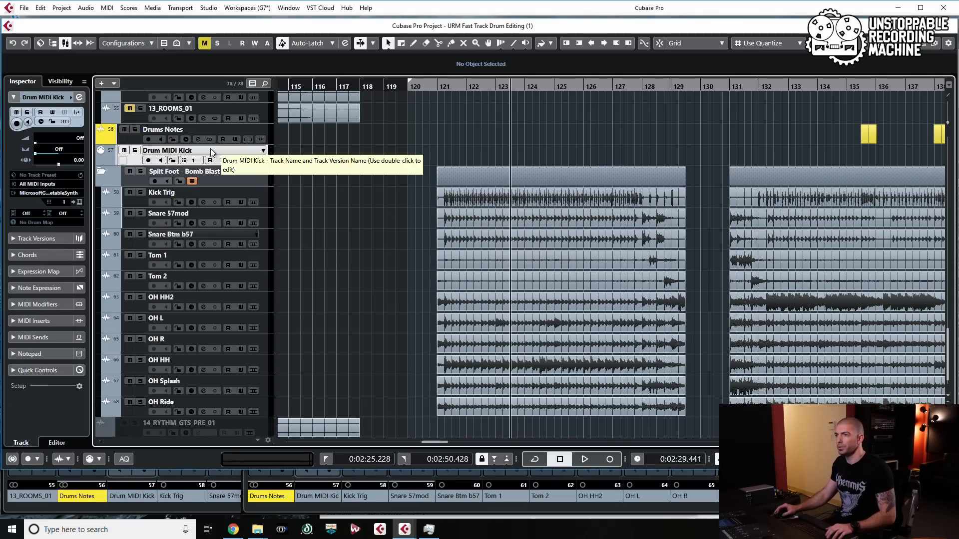
# Set the MIDI track's output to Not Connected, its input to Kick Trig: Ins. 2. Trigger_2 - MIDI Out, and its drum map to GM Map
pyautogui.click(50, 194)
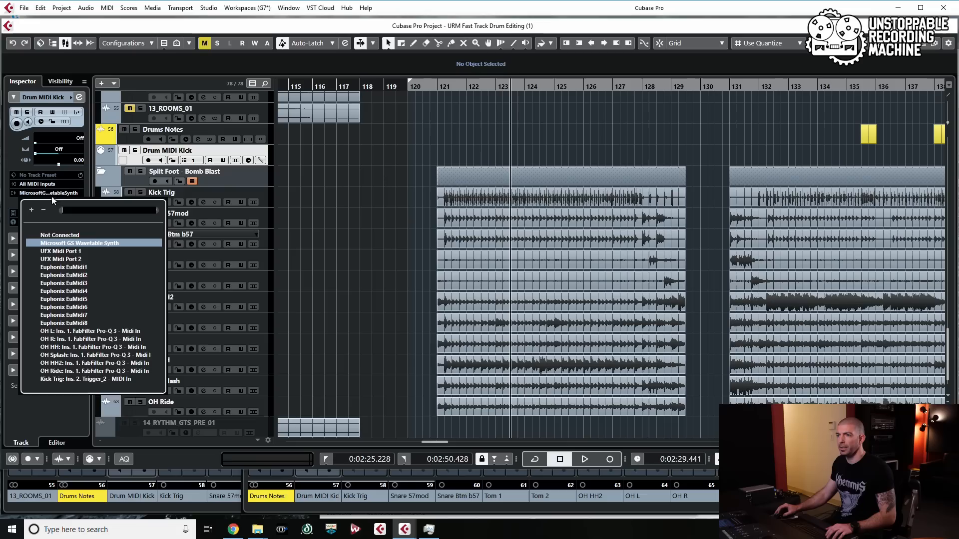
pyautogui.click(59, 242)
pyautogui.click(57, 184)
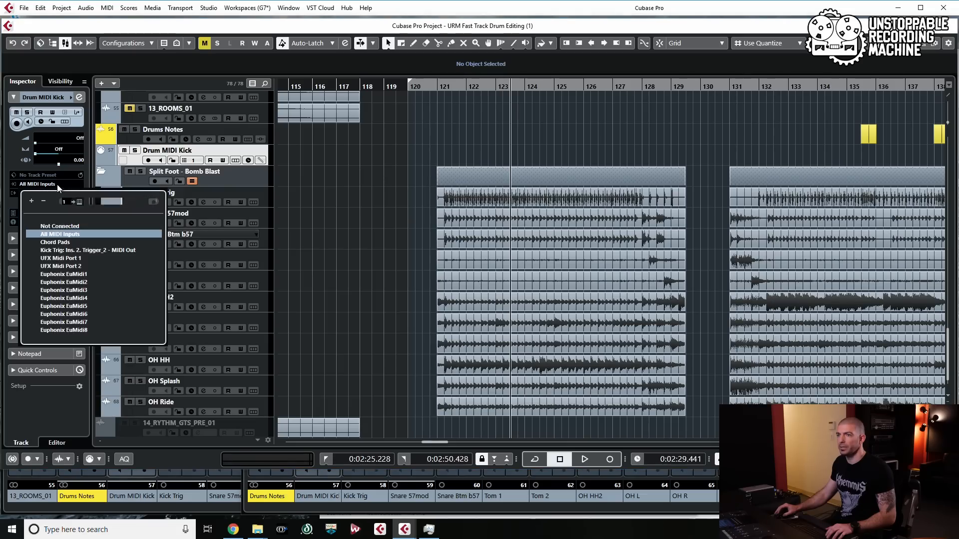
pyautogui.click(95, 250)
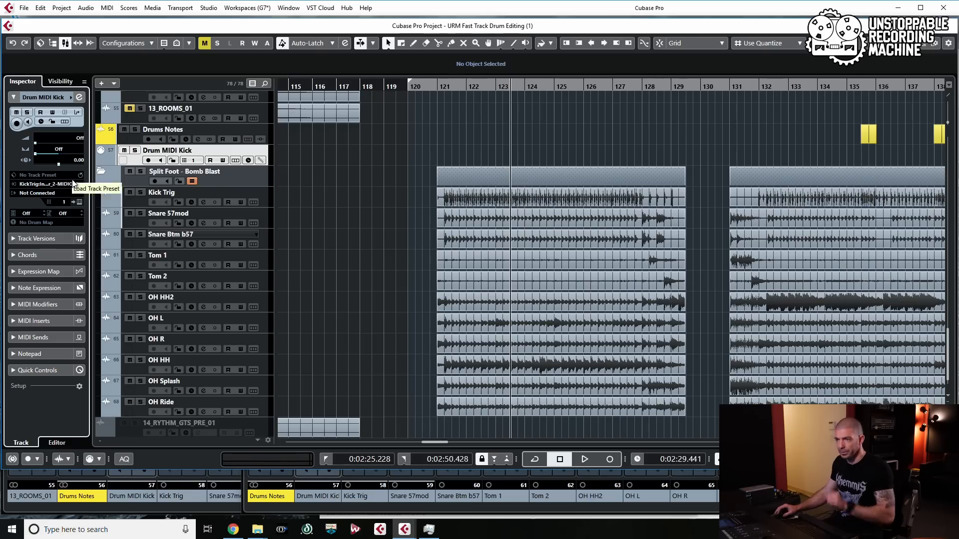
pyautogui.click(58, 224)
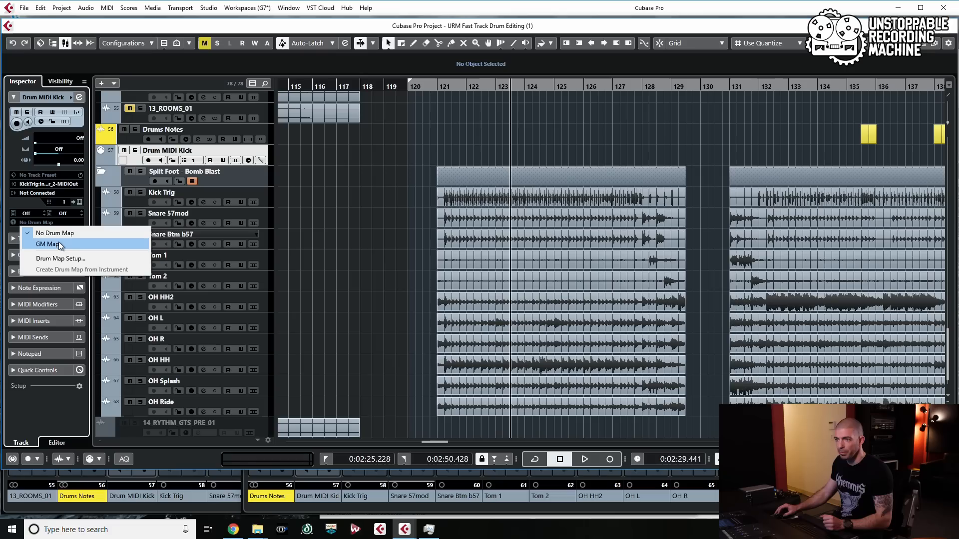
pyautogui.click(59, 245)
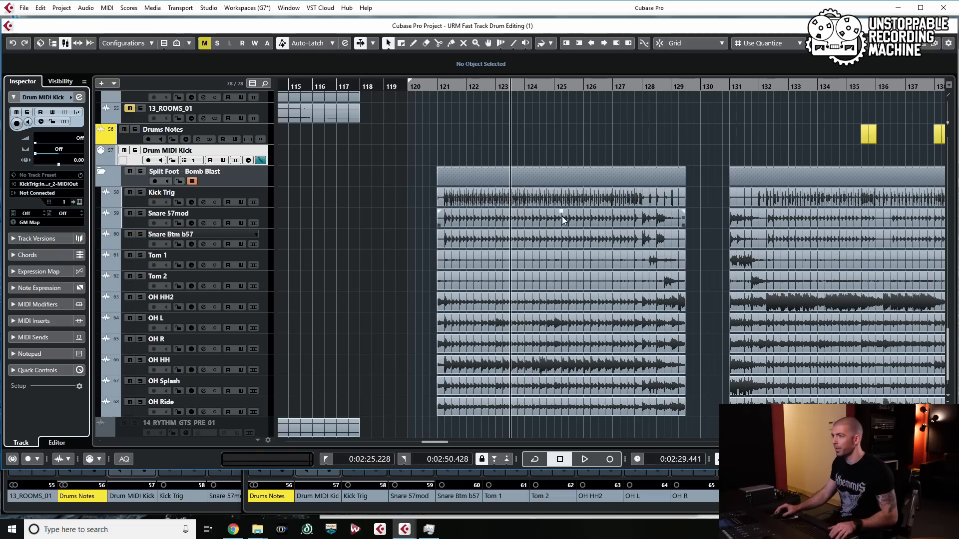
# Enable recording and monitoring on Drum MIDI Kick, and test its MIDI input by playing from bar 120, returning there when stopped
pyautogui.press('KP_1')
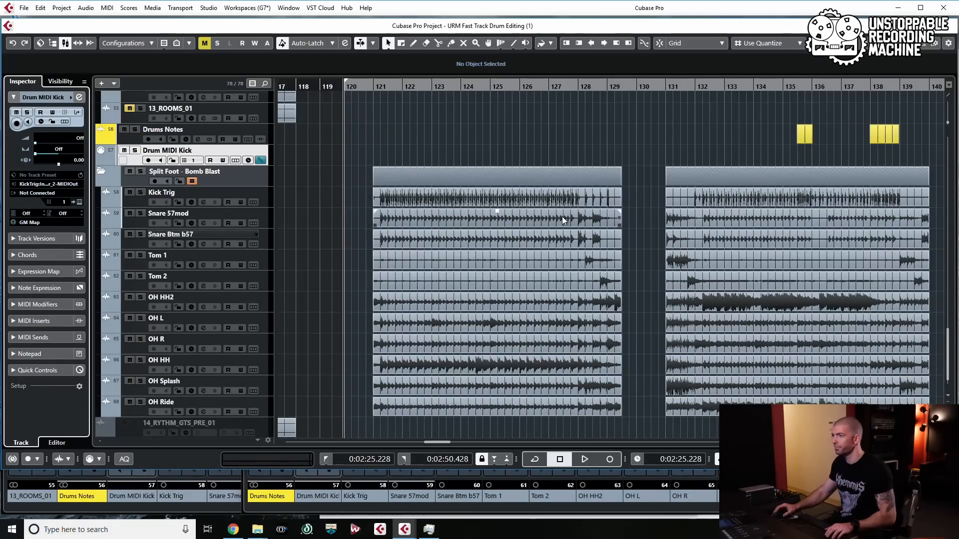
pyautogui.click(148, 160)
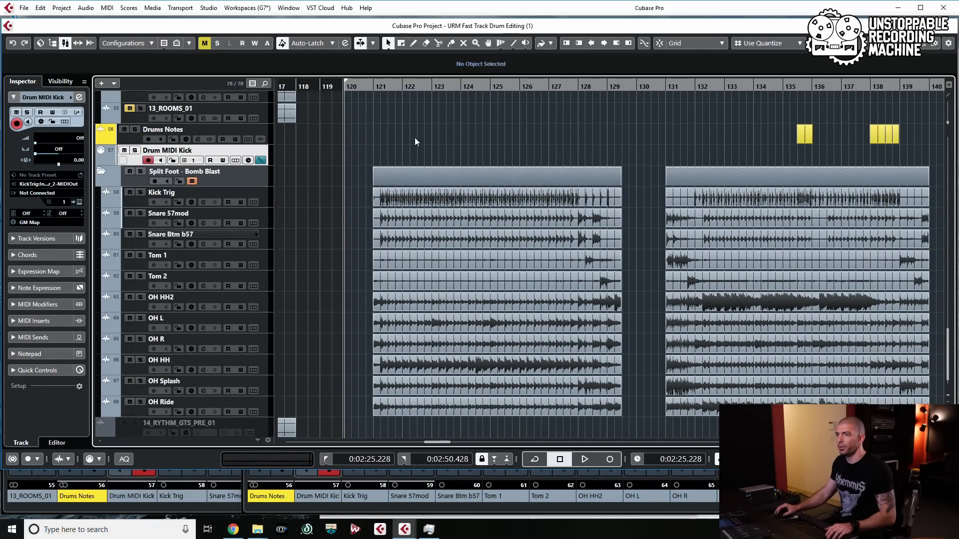
pyautogui.click(160, 160)
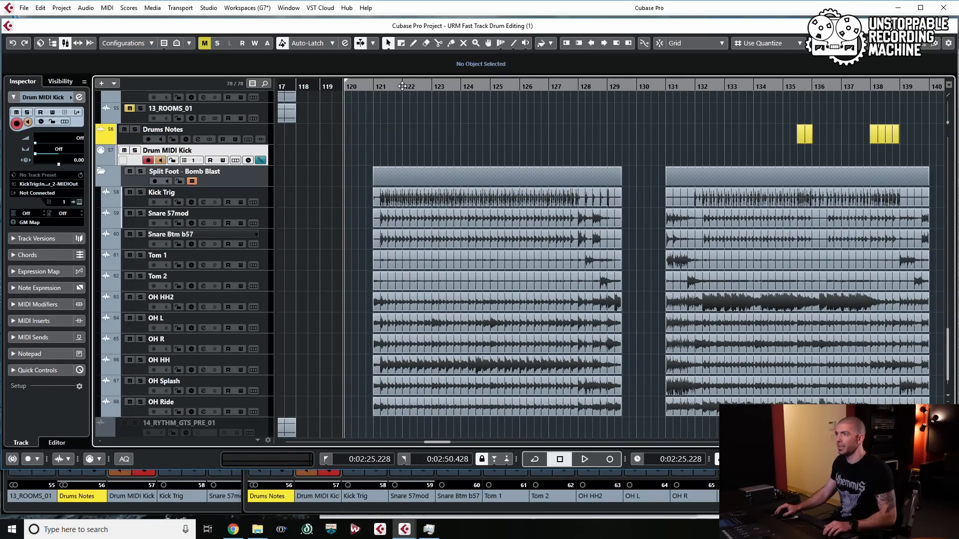
pyautogui.press('space')
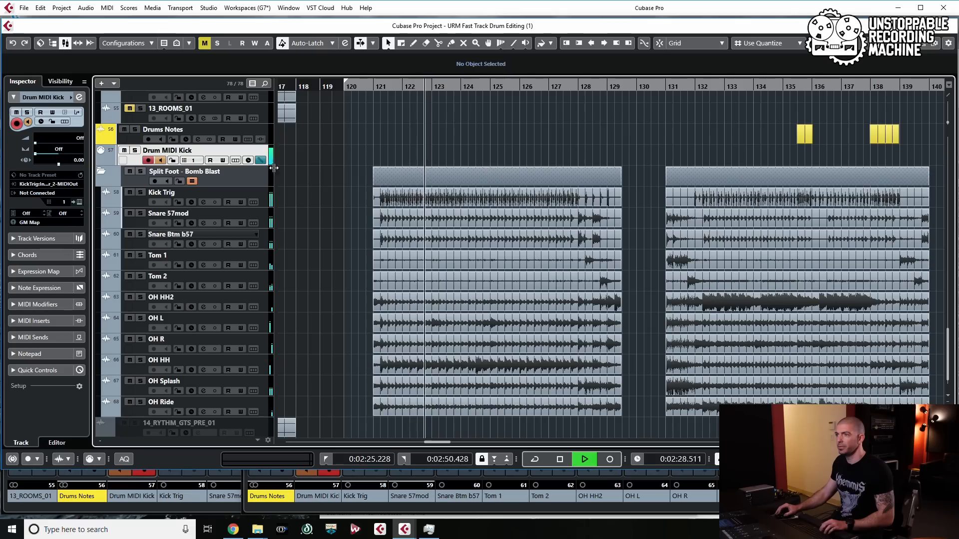
pyautogui.press('space')
pyautogui.press('KP_1')
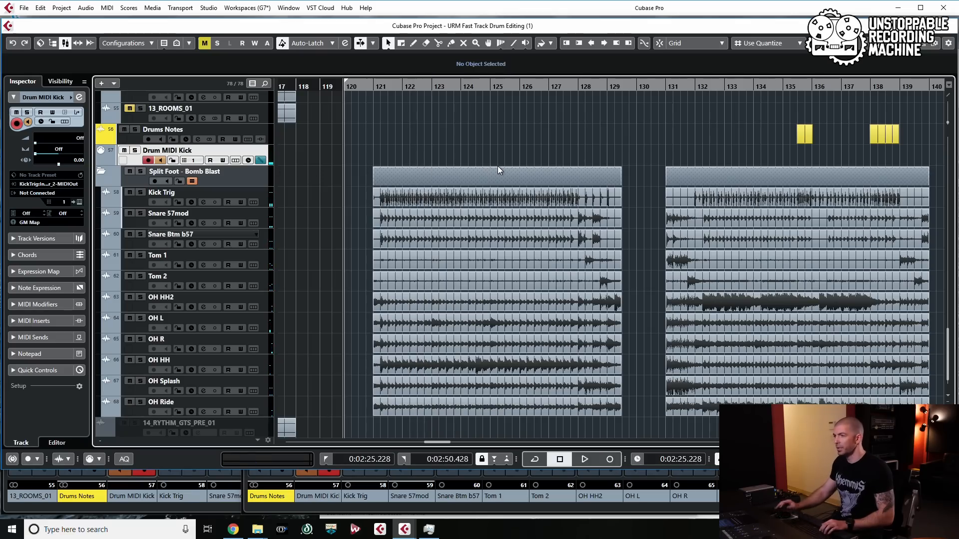
# Select both recorded parts on the Drum MIDI Kick track and check their kick notes and drum map output in the Drum Editor
pyautogui.scroll(-1, 433, 205)
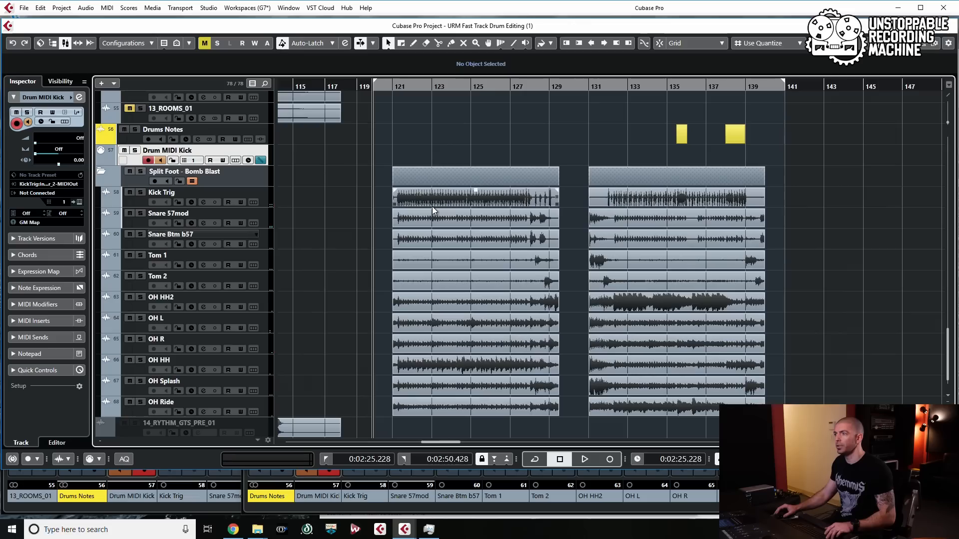
pyautogui.hscroll(1, 433, 206)
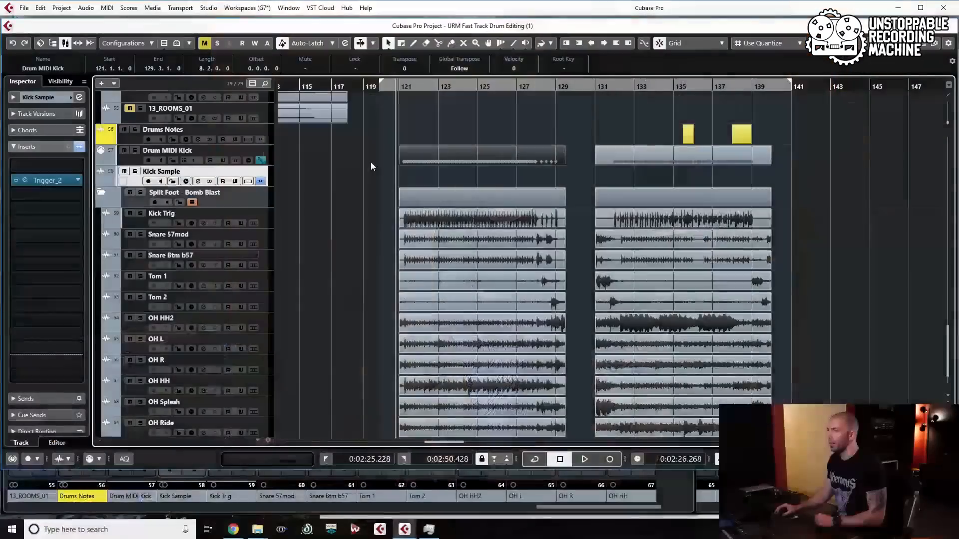
pyautogui.moveTo(357, 152); pyautogui.dragTo(700, 161)
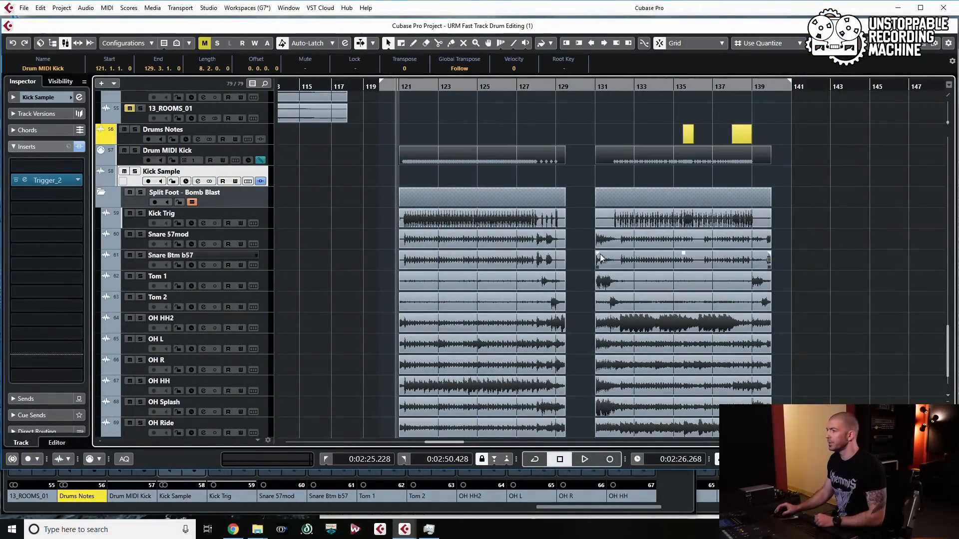
pyautogui.scroll(2, 437, 221)
pyautogui.scroll(3, 436, 221)
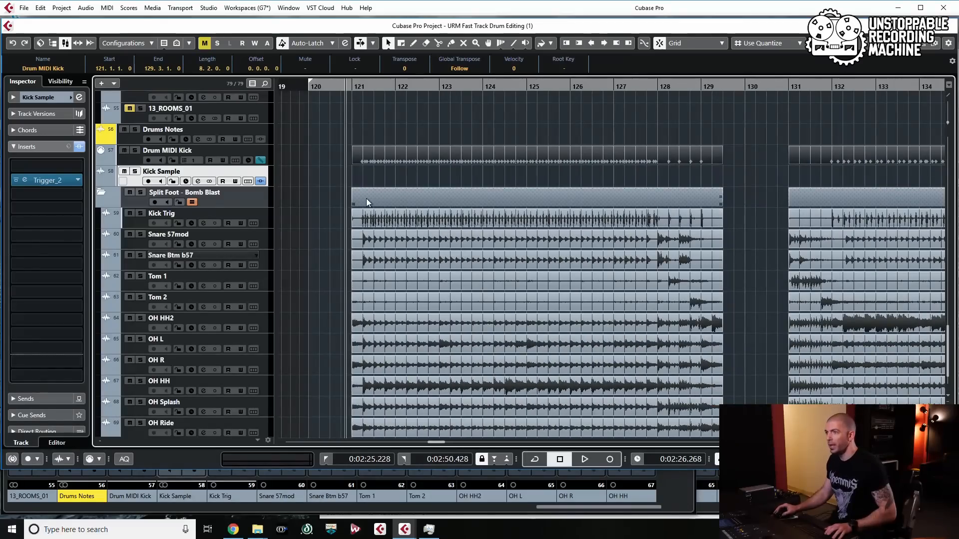
pyautogui.doubleClick(423, 160)
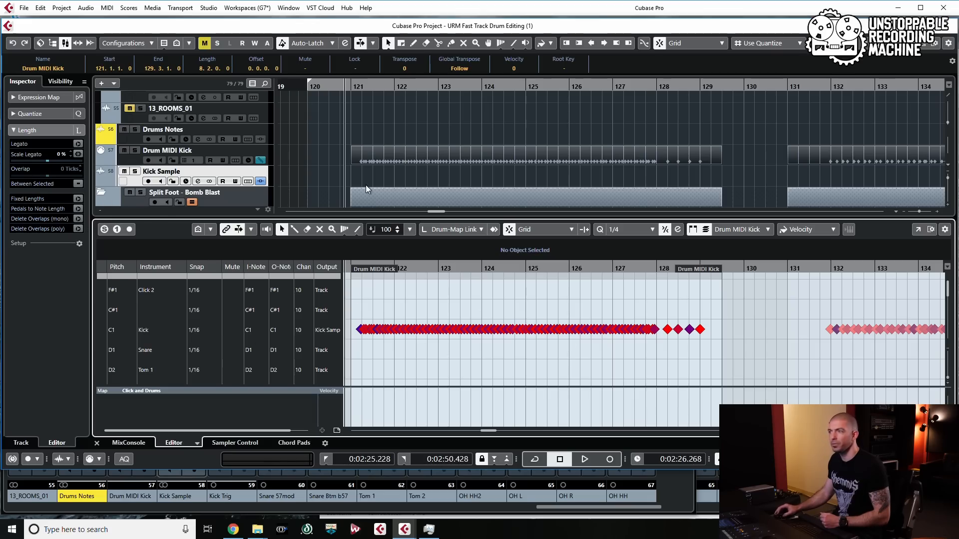
pyautogui.press('Return')
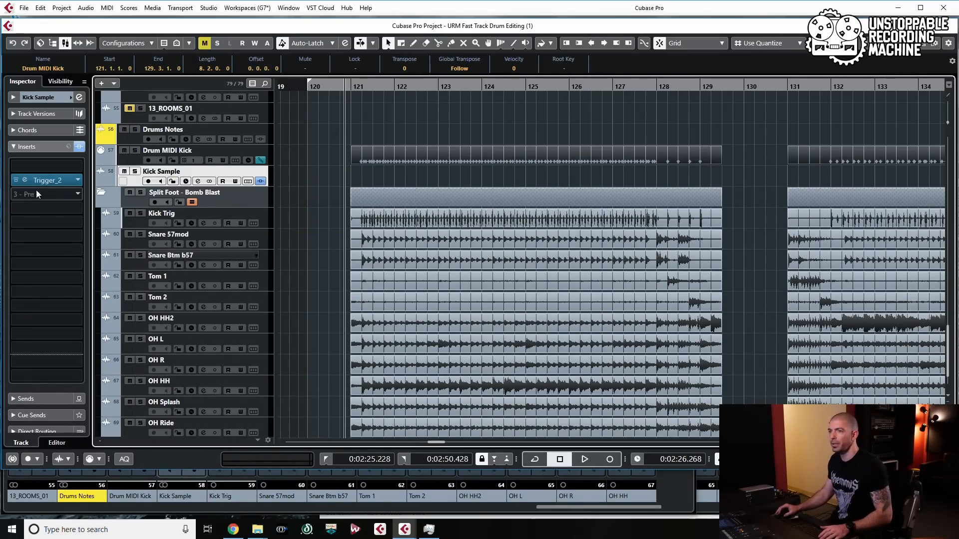
# Check the MIDI In settings of Trigger_2 on Kick Sample, and audition the C1 Kick sound of the Drum MIDI Kick parts
pyautogui.click(25, 180)
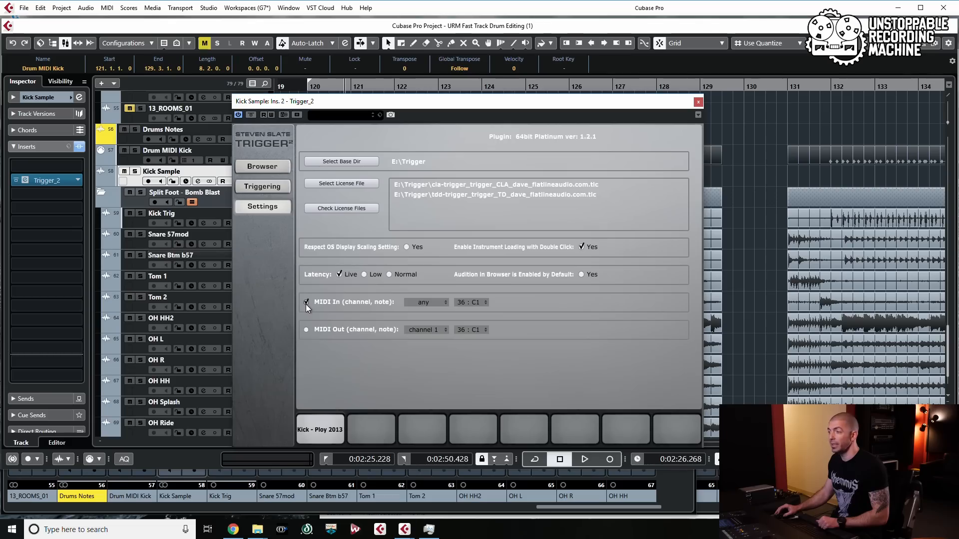
pyautogui.click(698, 102)
pyautogui.doubleClick(480, 149)
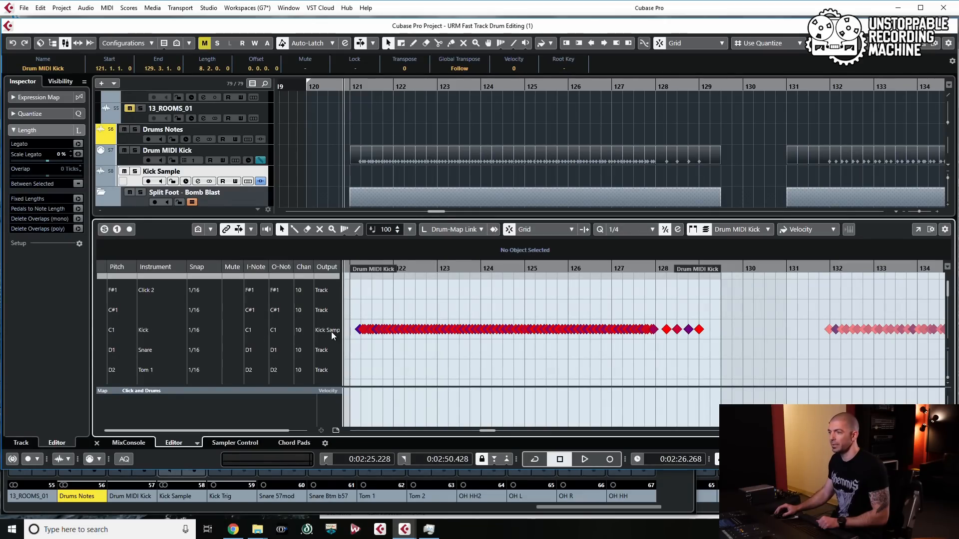
pyautogui.click(100, 331)
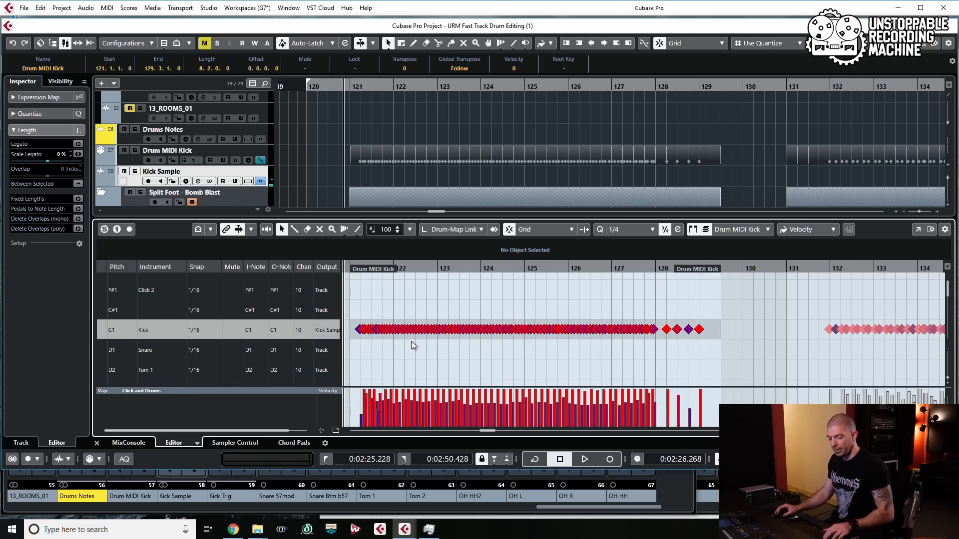
pyautogui.hotkey('ctrl', 'e')
# Disable the Kick Trig track
pyautogui.click(201, 210)
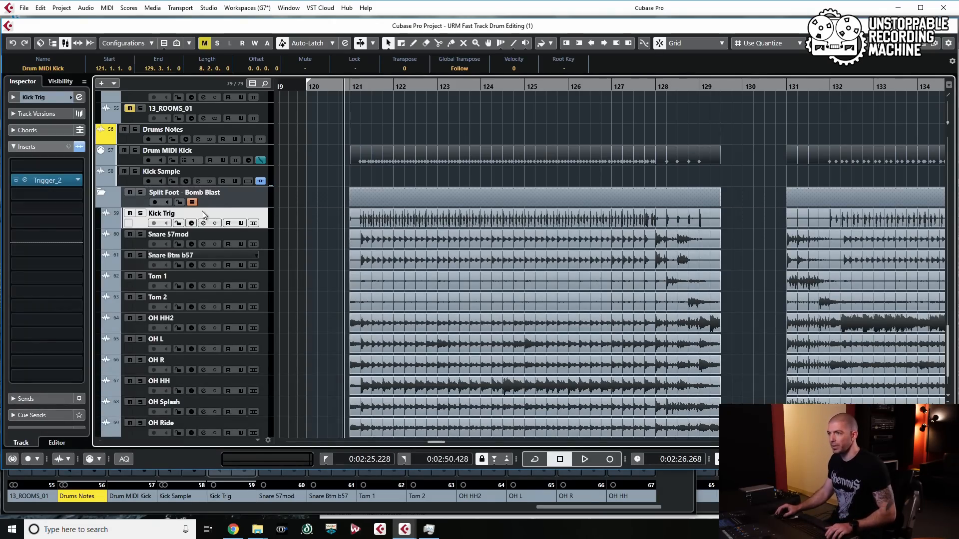
pyautogui.rightClick(202, 211)
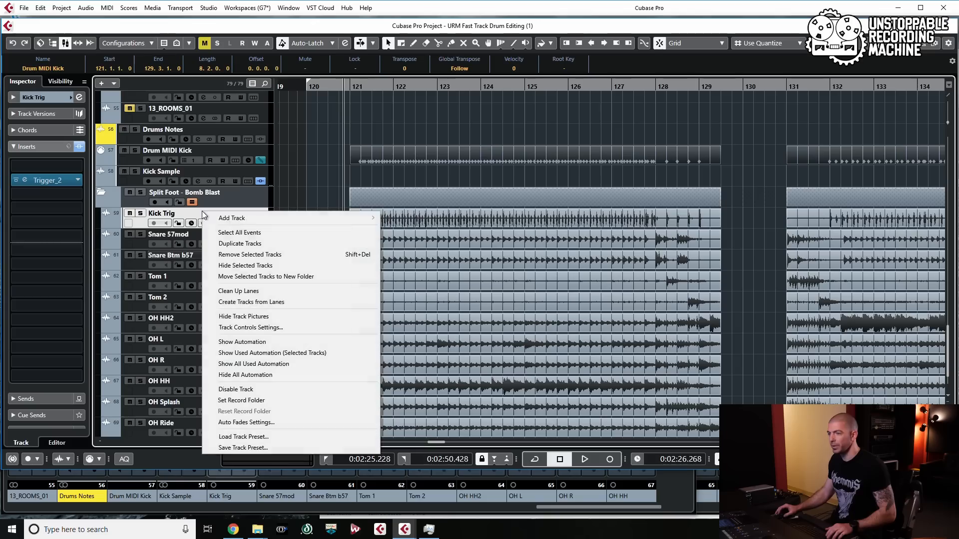
pyautogui.click(259, 387)
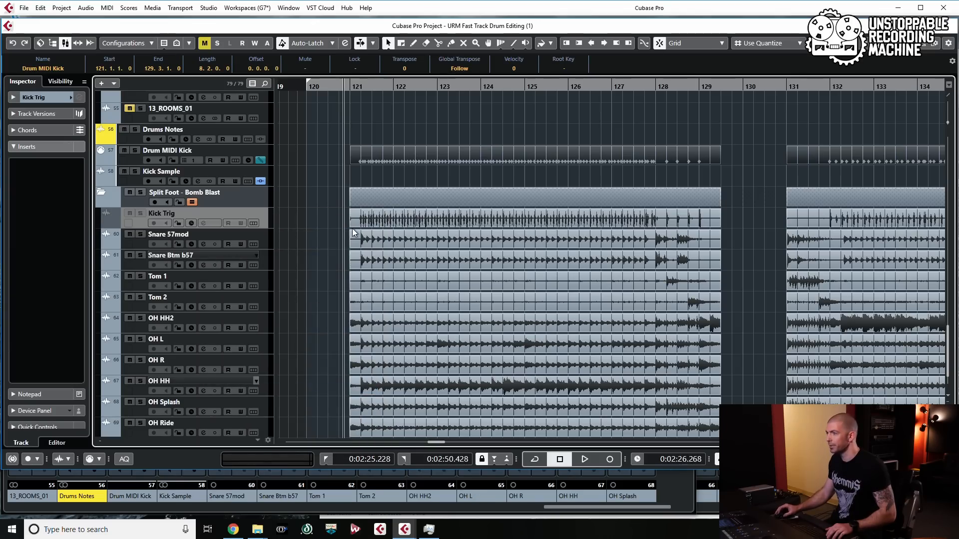
pyautogui.click(411, 195)
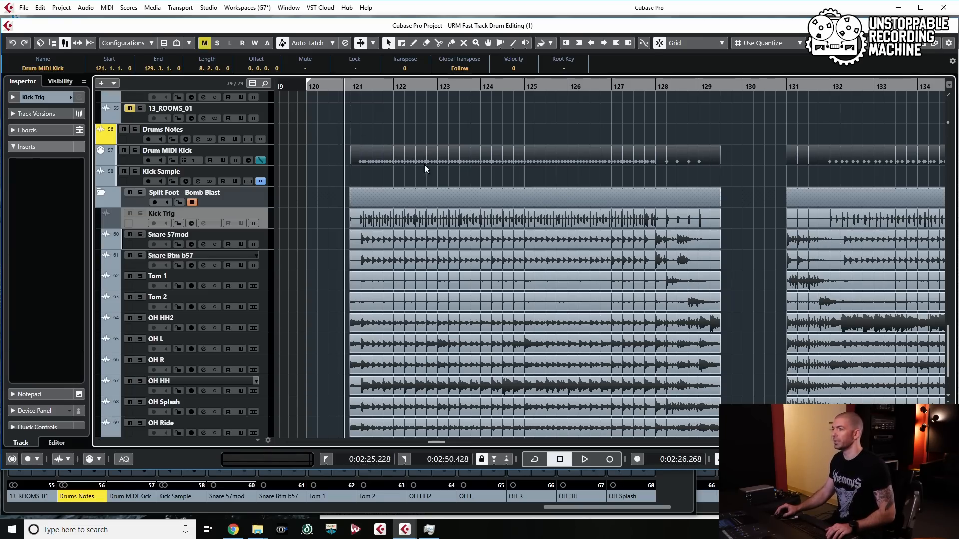
# Open the Drum MIDI Kick parts in the Drum Editor and set the quantize value to 1/16
pyautogui.keyDown('ctrl'); pyautogui.scroll(2, 423, 177); pyautogui.keyUp('ctrl')
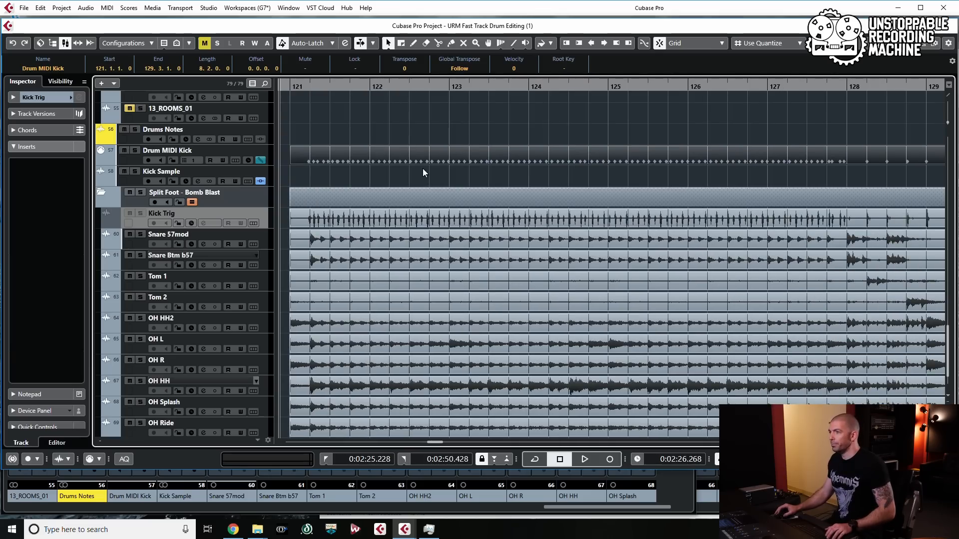
pyautogui.doubleClick(426, 153)
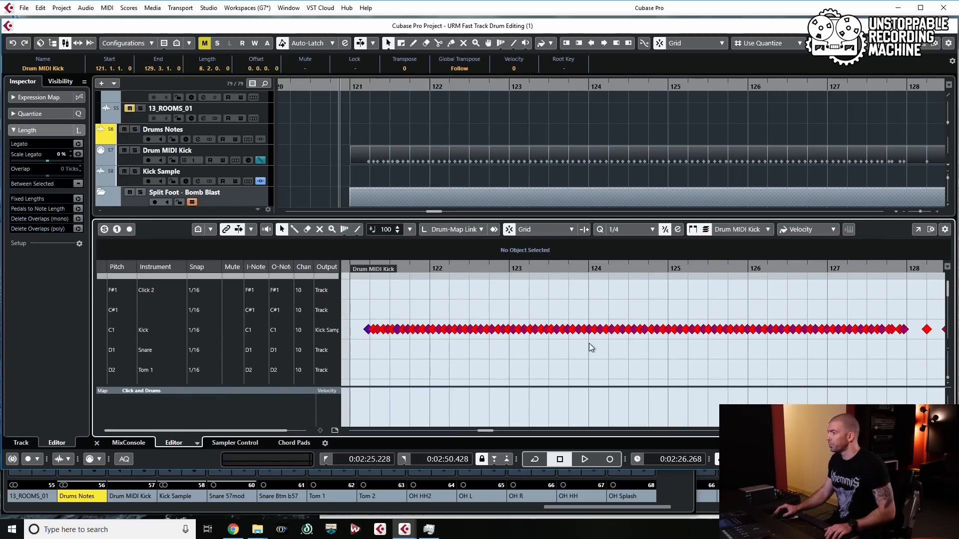
pyautogui.keyDown('ctrl'); pyautogui.scroll(3, 532, 322); pyautogui.keyUp('ctrl')
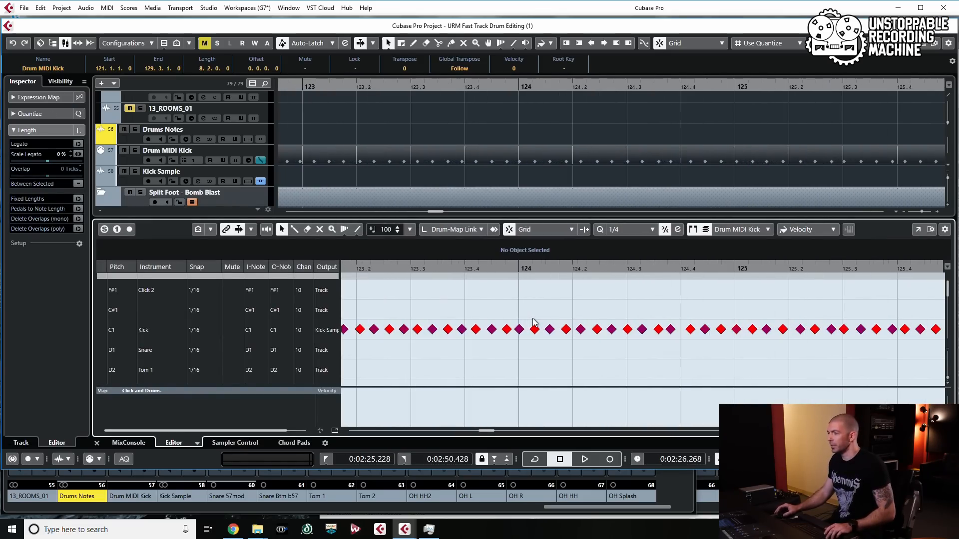
pyautogui.hotkey('alt', '5')
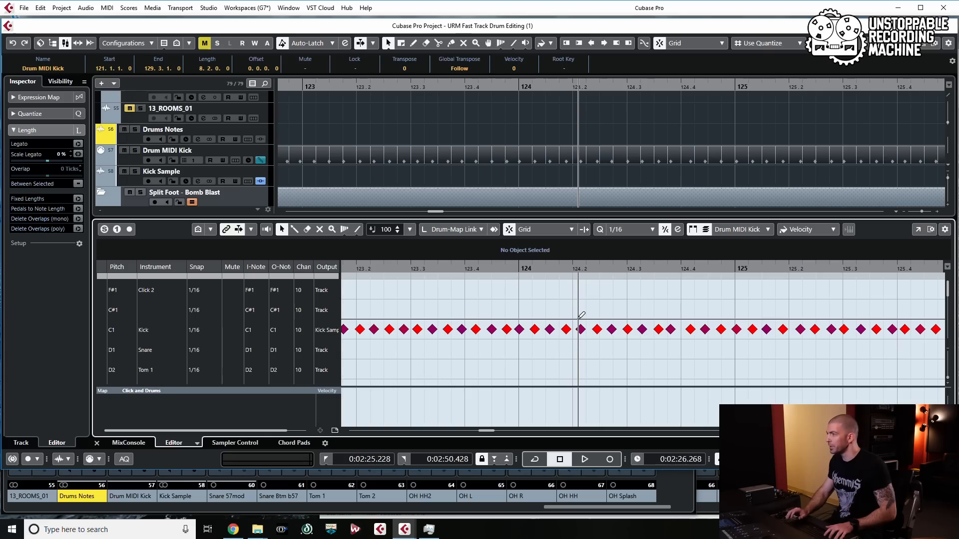
# Try quantizing the C1 kick notes from bar 121 up to bar 128, inspect their spacing, and undo the quantize
pyautogui.keyDown('ctrl'); pyautogui.scroll(-5, 581, 315); pyautogui.keyUp('ctrl')
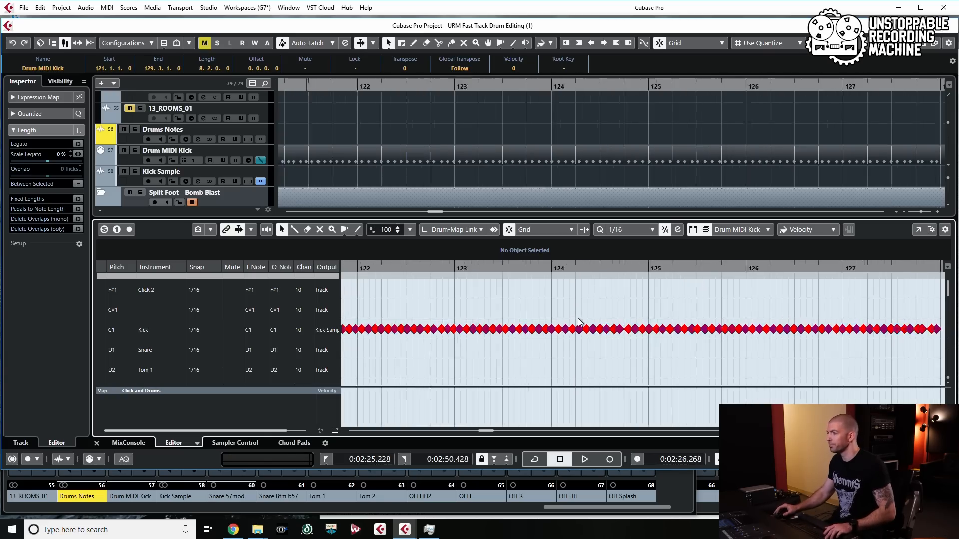
pyautogui.moveTo(409, 313); pyautogui.dragTo(741, 345)
pyautogui.keyDown('ctrl'); pyautogui.scroll(3, 697, 342); pyautogui.keyUp('ctrl')
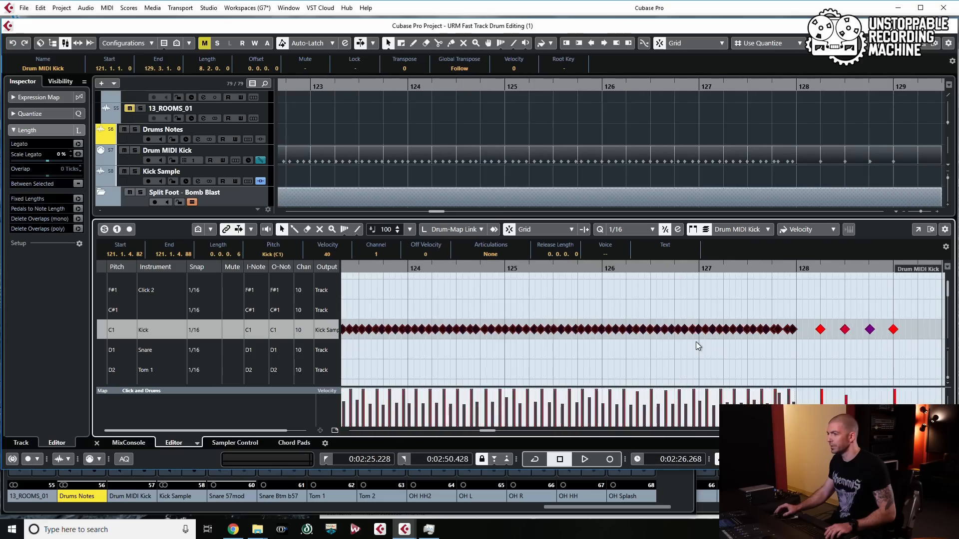
pyautogui.press('q')
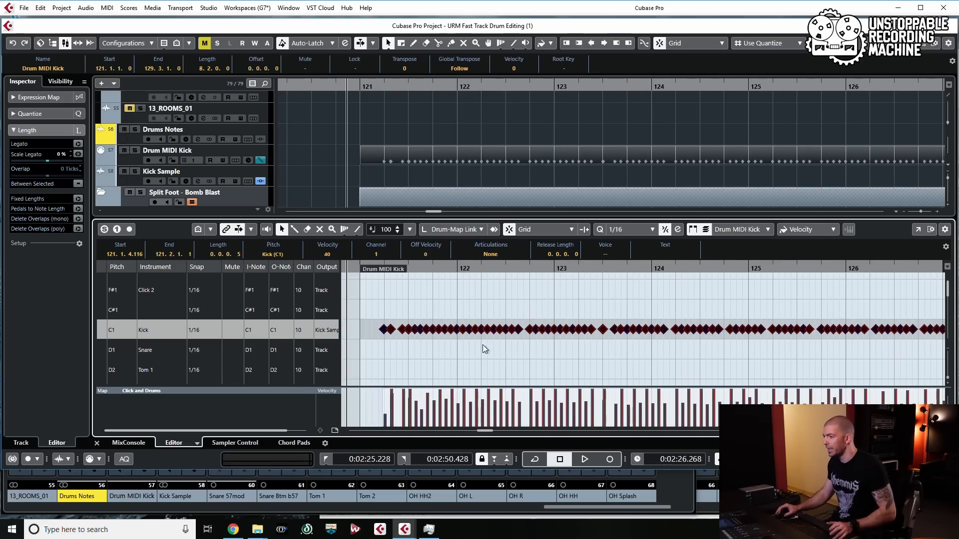
pyautogui.keyDown('ctrl'); pyautogui.scroll(4, 408, 349); pyautogui.keyUp('ctrl')
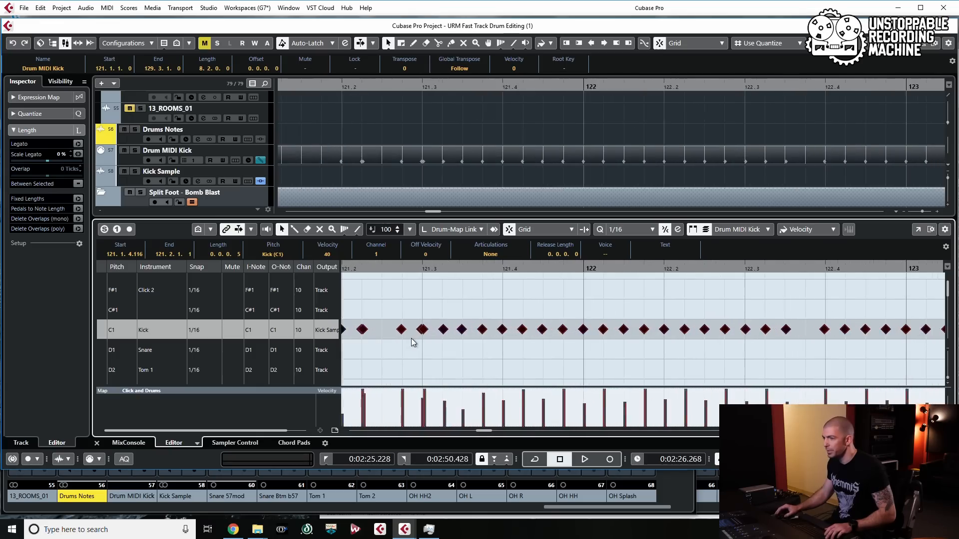
pyautogui.keyDown('ctrl'); pyautogui.scroll(-2, 559, 298); pyautogui.keyUp('ctrl')
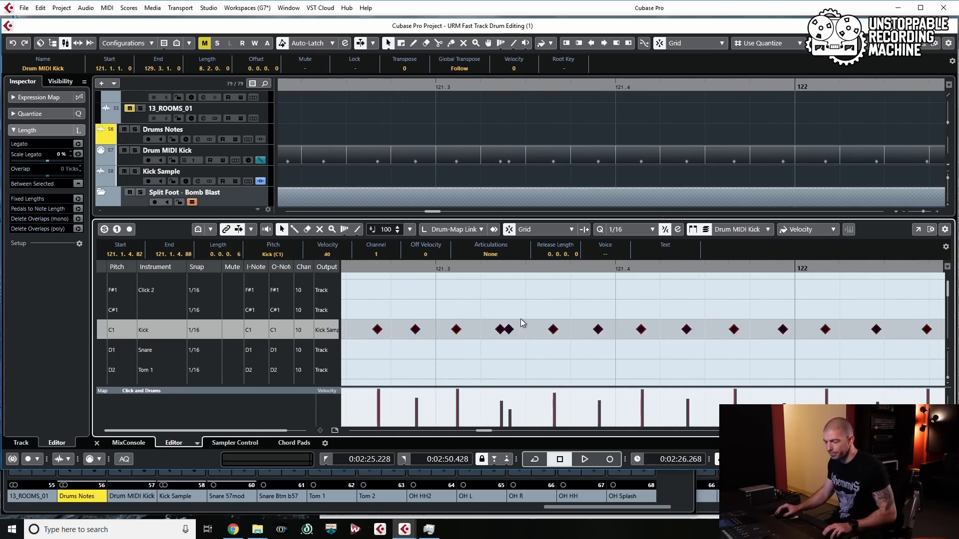
pyautogui.scroll(-3, 560, 300)
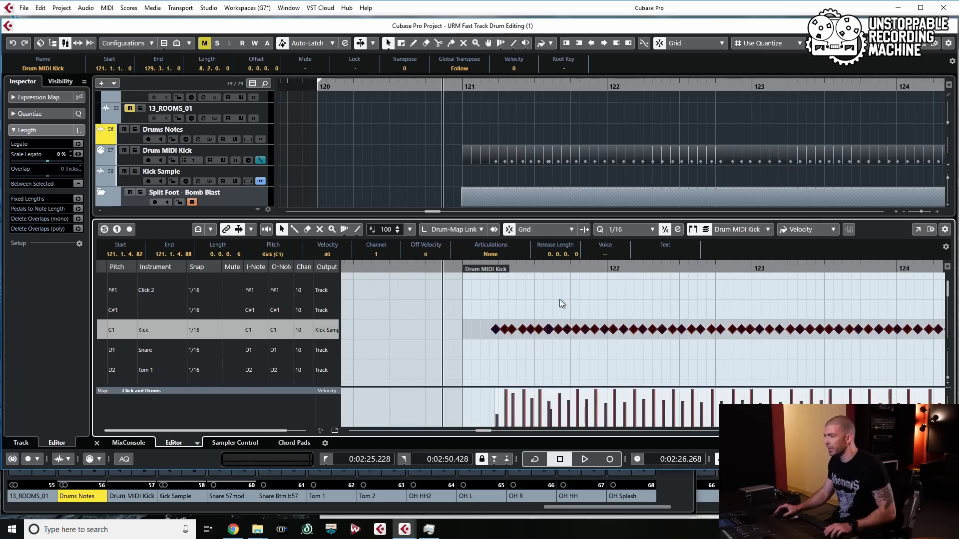
# Turn off the 90% iterative mode in the 1/16 quantize settings
pyautogui.hotkey('alt', 'q')
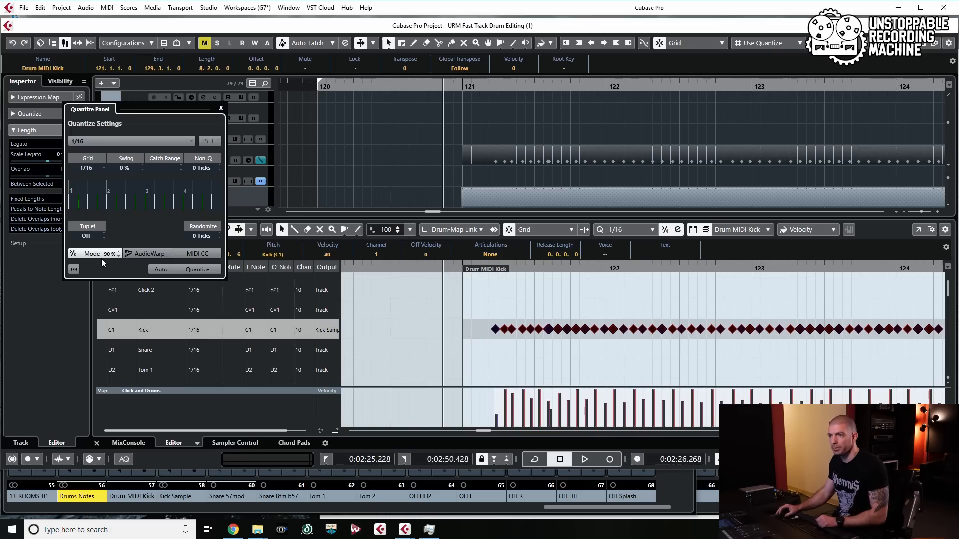
pyautogui.click(86, 256)
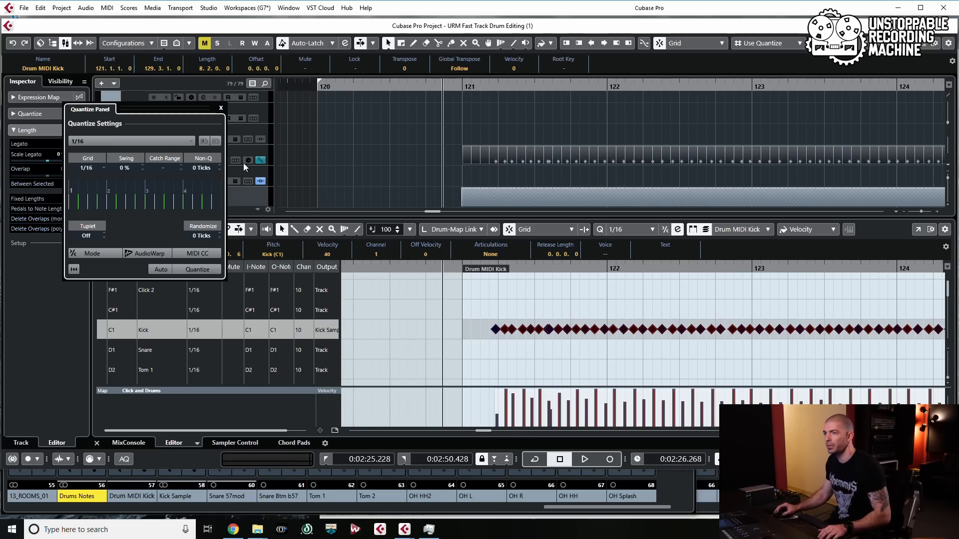
pyautogui.click(221, 108)
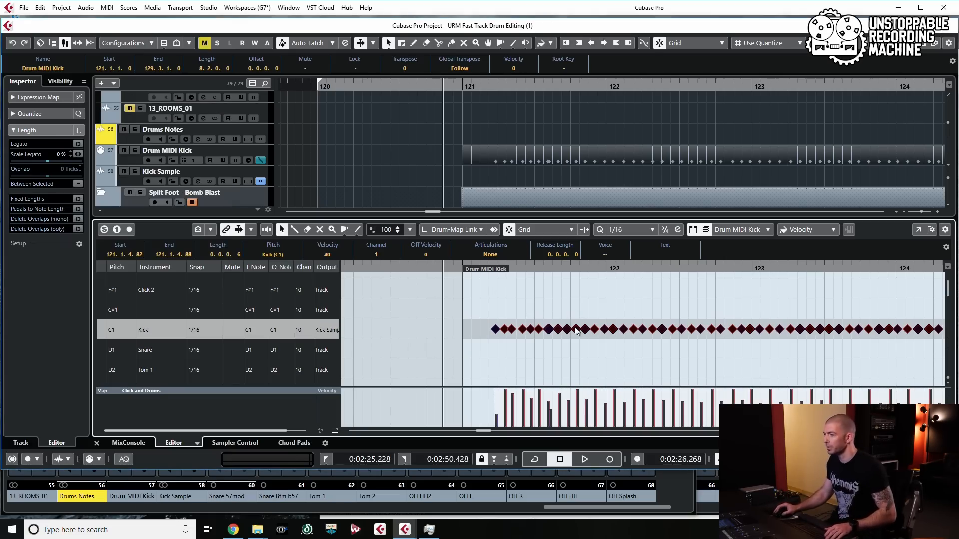
# Select the C1 kick notes from bar 121 up to bar 128, quantize them fully to 1/16, and inspect their positions
pyautogui.press('g')
pyautogui.press('g')
pyautogui.moveTo(397, 300); pyautogui.dragTo(781, 346)
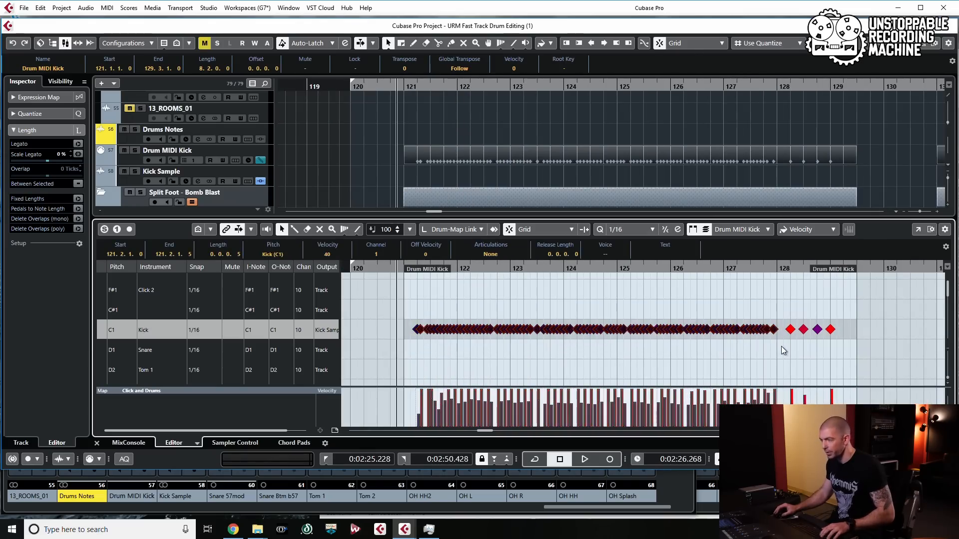
pyautogui.press('h')
pyautogui.press('h')
pyautogui.press('h')
pyautogui.press('h')
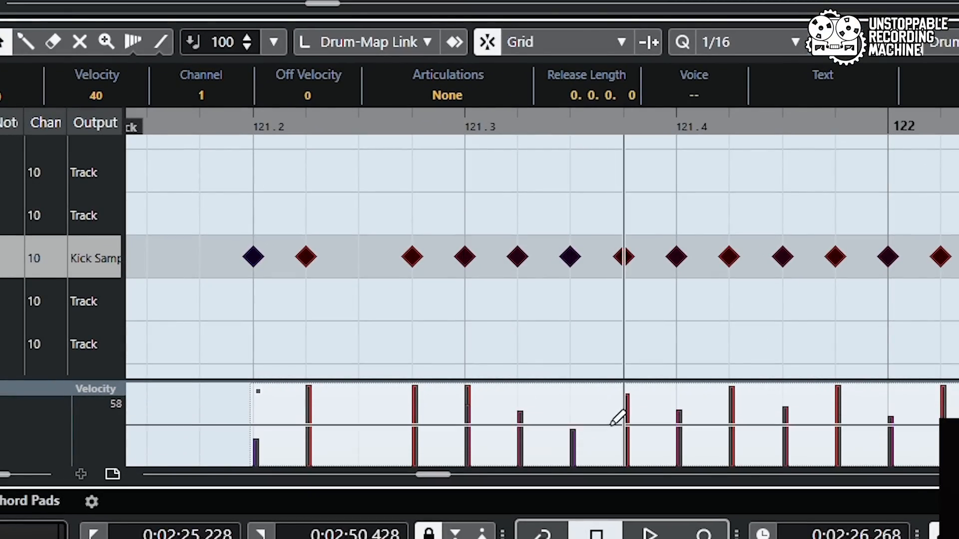
# Run Delete Doubles on the quantized kick notes and check bars 121 to 128 for missing hits
pyautogui.scroll(-5, 495, 174)
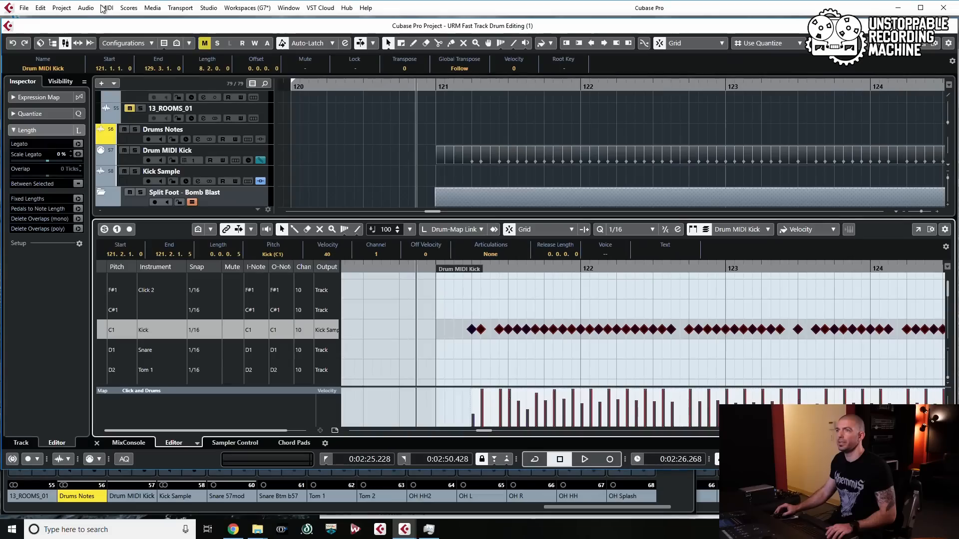
pyautogui.click(106, 8)
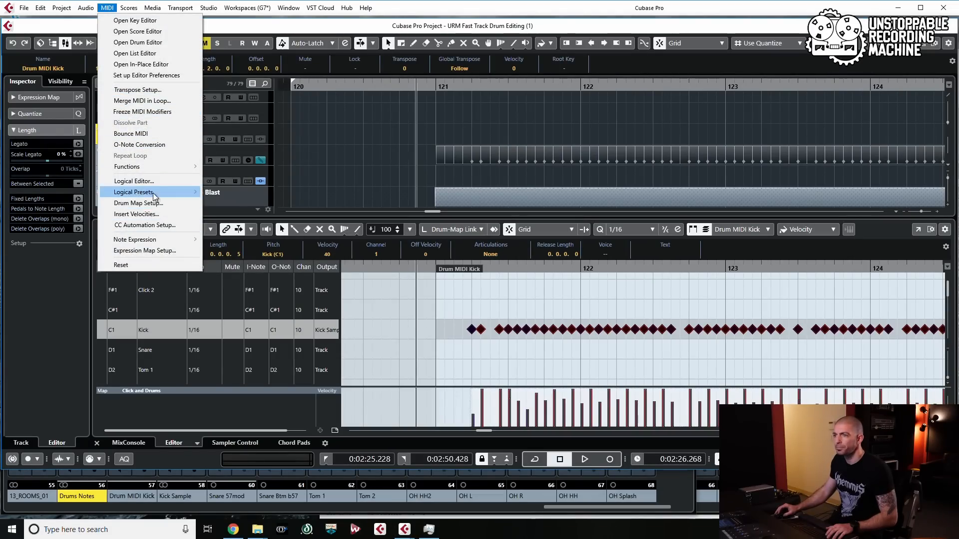
pyautogui.moveTo(148, 166)
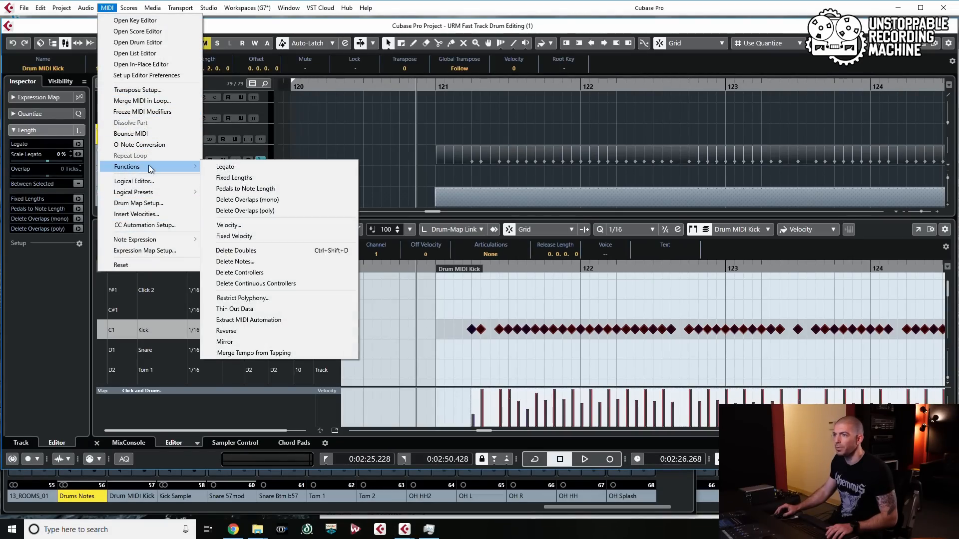
pyautogui.click(265, 250)
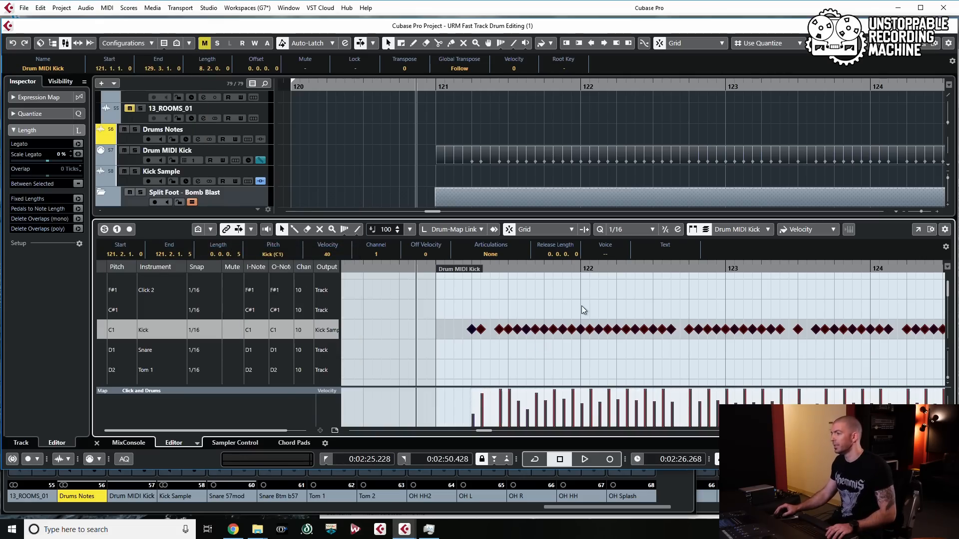
pyautogui.scroll(-1, 436, 307)
pyautogui.hscroll(1, 435, 306)
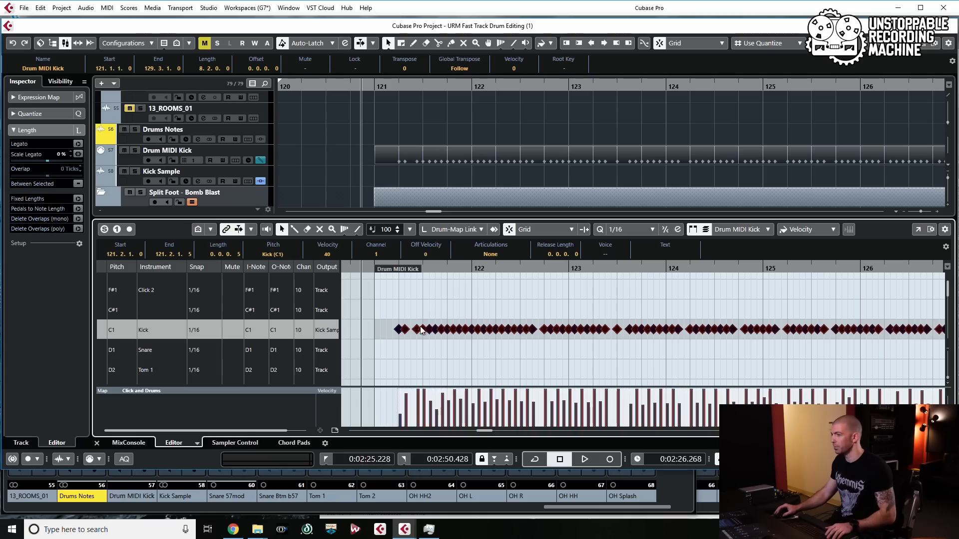
pyautogui.scroll(-2, 443, 338)
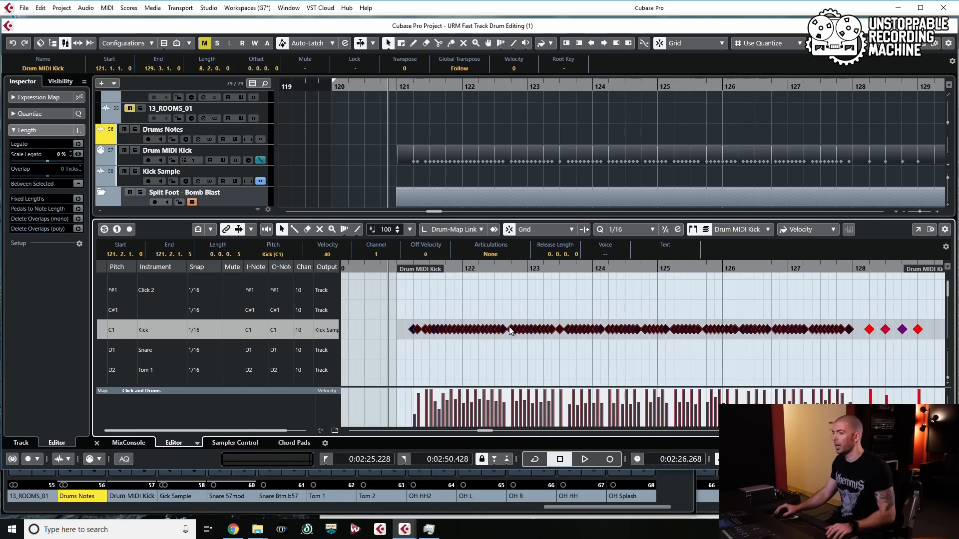
pyautogui.scroll(3, 449, 300)
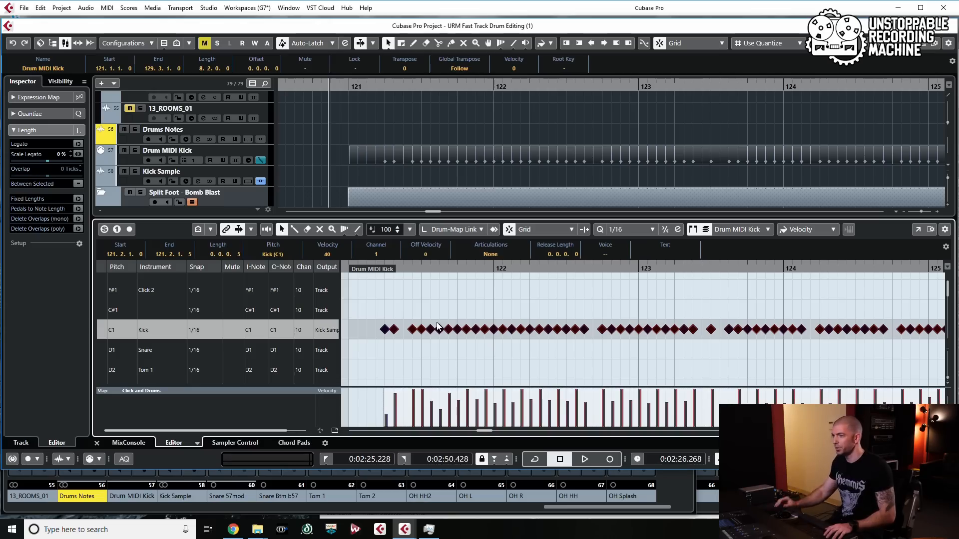
# Deselect the quantized notes and draw the missing C1 kick hits in the gaps of bars 121 and 122
pyautogui.scroll(-2, 438, 325)
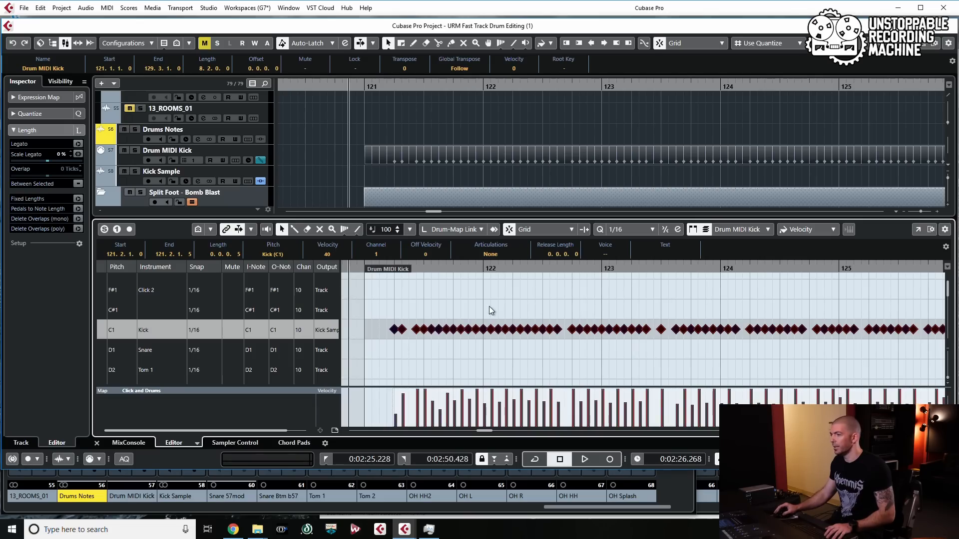
pyautogui.scroll(-3, 459, 315)
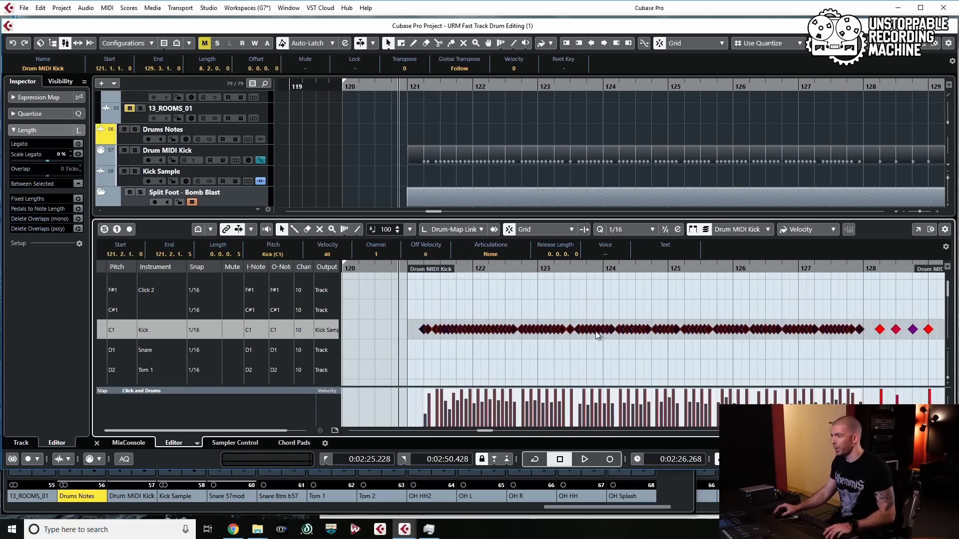
pyautogui.click(436, 287)
pyautogui.scroll(3, 456, 337)
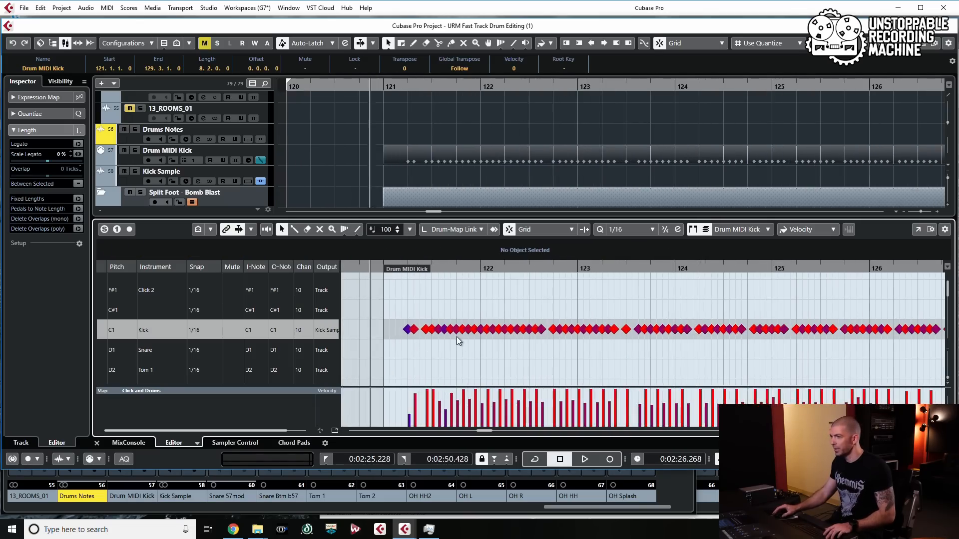
pyautogui.click(412, 333)
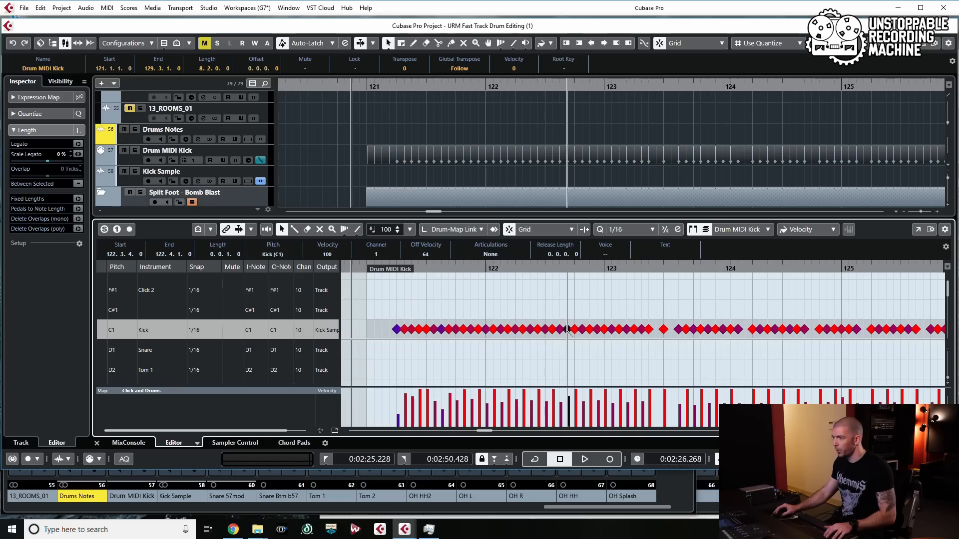
pyautogui.click(568, 330)
# Draw C1 kick notes into the remaining 1/16 gaps from bar 123 up to bar 128
pyautogui.moveTo(607, 331); pyautogui.dragTo(925, 331)
pyautogui.hscroll(7, 683, 333)
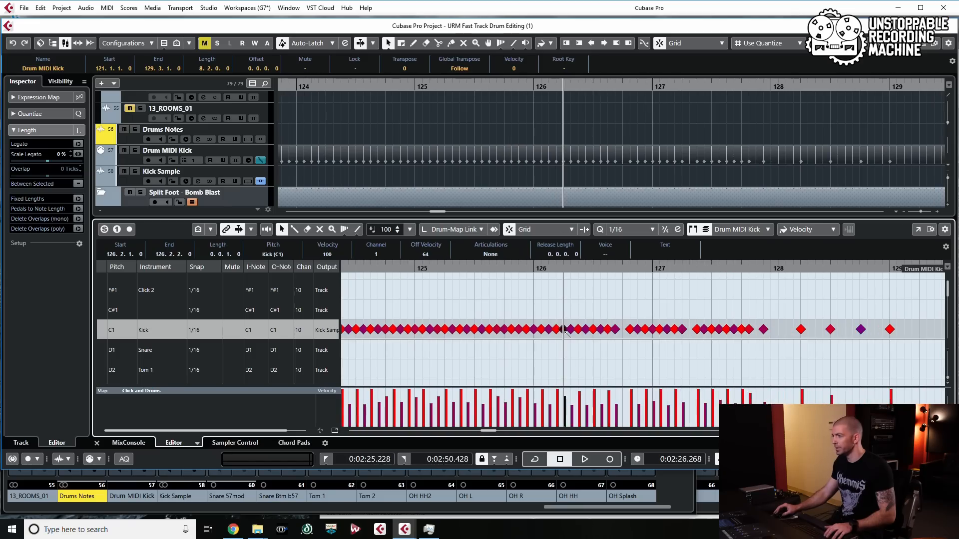
pyautogui.moveTo(564, 330); pyautogui.dragTo(758, 330)
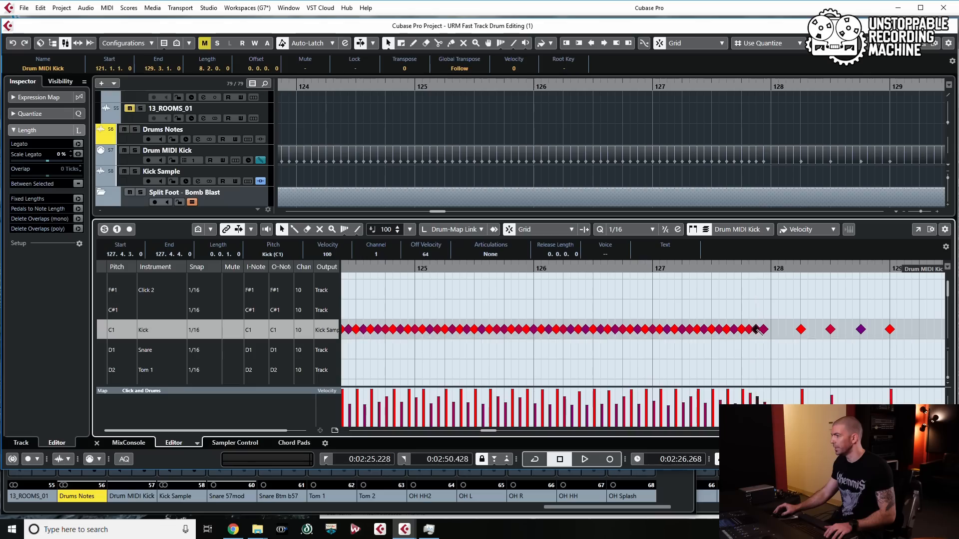
pyautogui.press('g')
pyautogui.press('g')
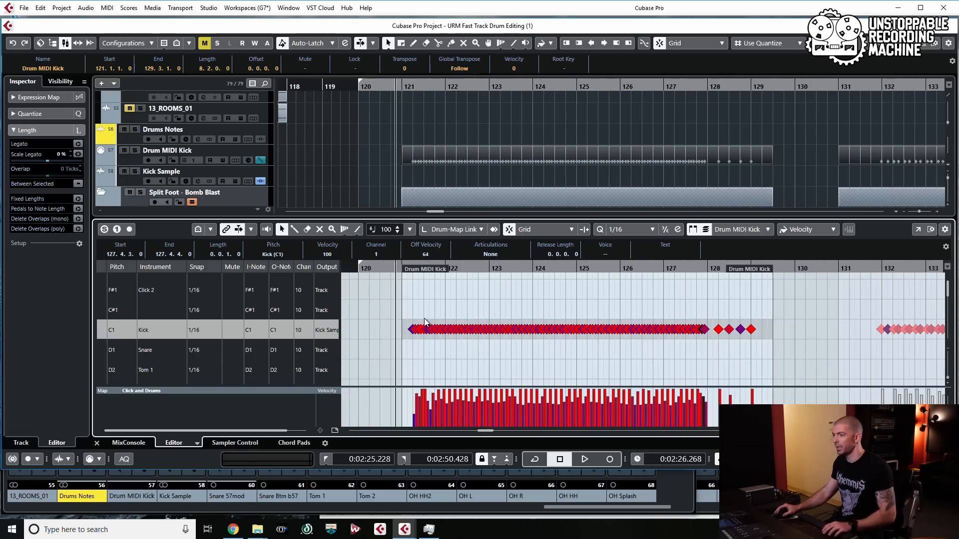
# Play back the kick part from bar 121 and raise the velocity of the quiet hit on beat 4 of bar 128
pyautogui.press('space')
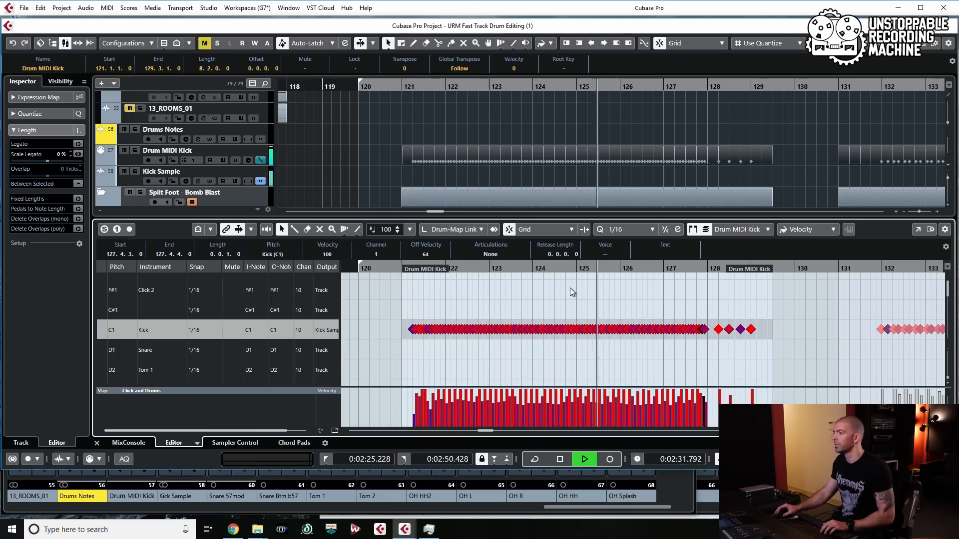
pyautogui.press('f')
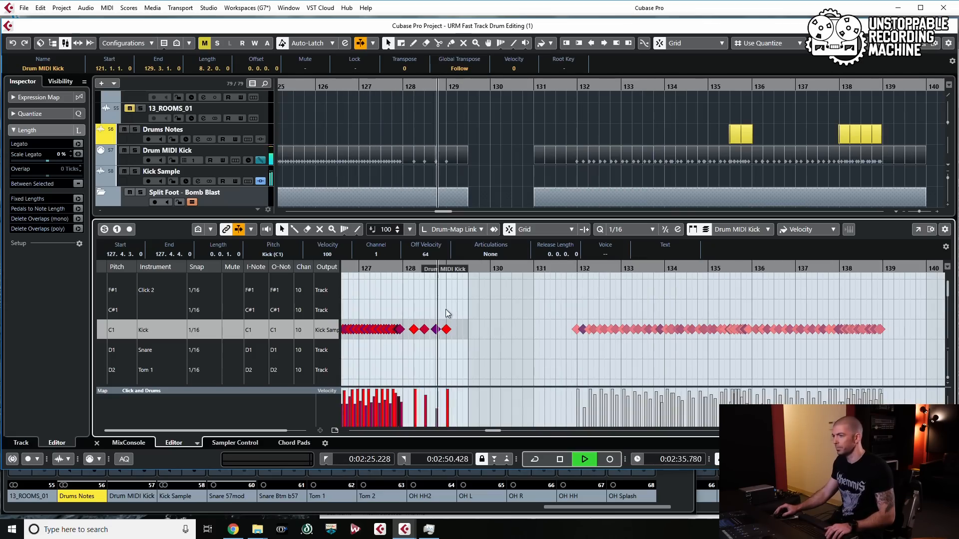
pyautogui.press('space')
pyautogui.moveTo(439, 409); pyautogui.dragTo(437, 397)
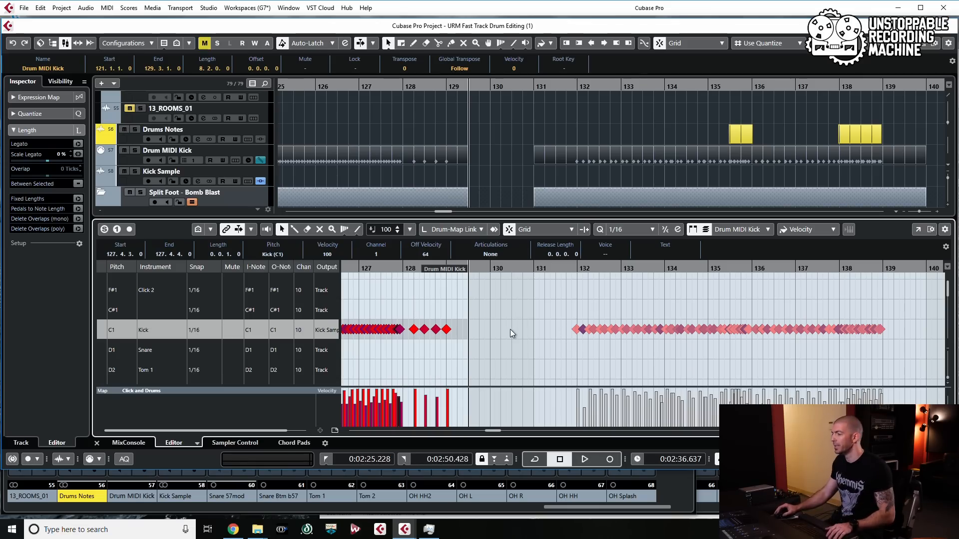
pyautogui.hscroll(-7, 522, 340)
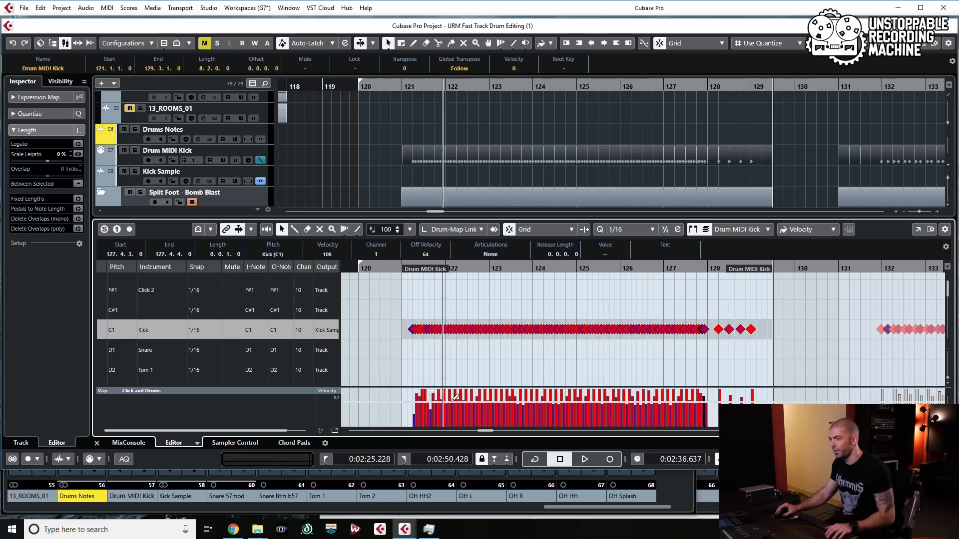
# Select the Drum MIDI Kick part starting at bar 131 and quantize all its C1 kick notes to 1/16
pyautogui.hscroll(5, 546, 345)
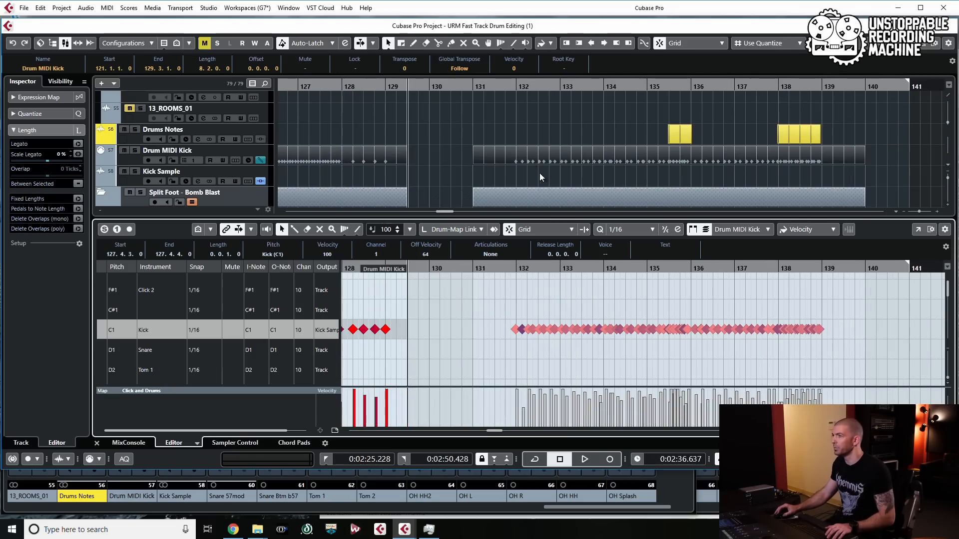
pyautogui.click(537, 158)
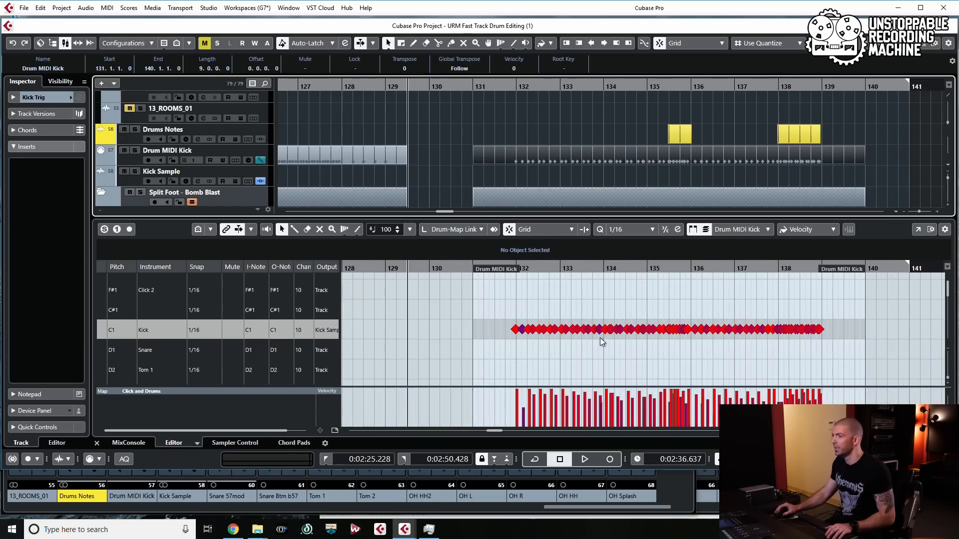
pyautogui.scroll(5, 610, 342)
pyautogui.hscroll(-1, 609, 343)
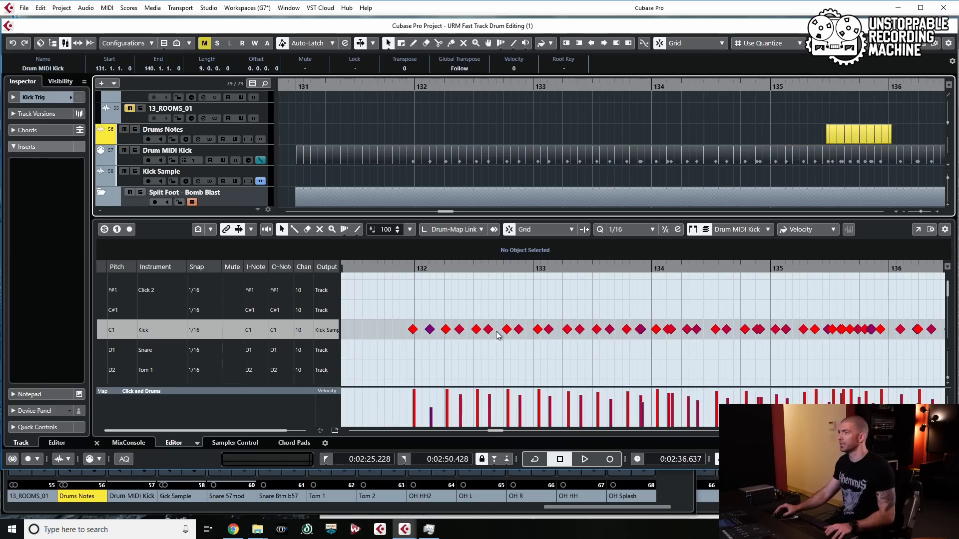
pyautogui.scroll(1, 425, 333)
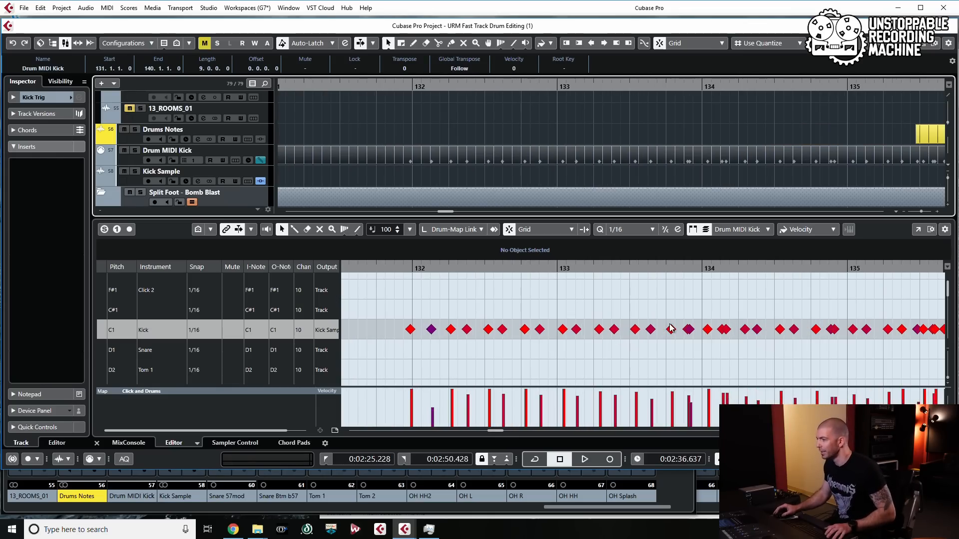
pyautogui.scroll(-2, 672, 328)
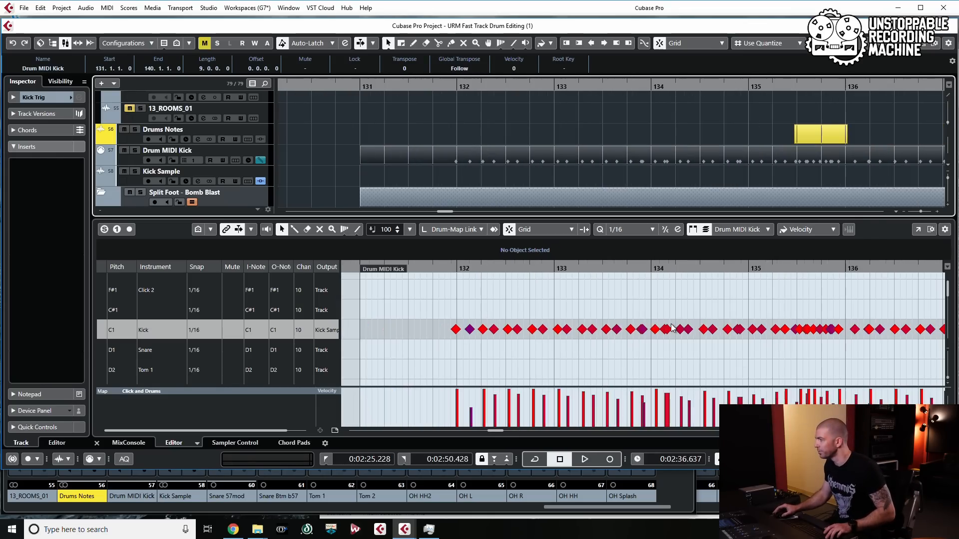
pyautogui.scroll(-3, 672, 328)
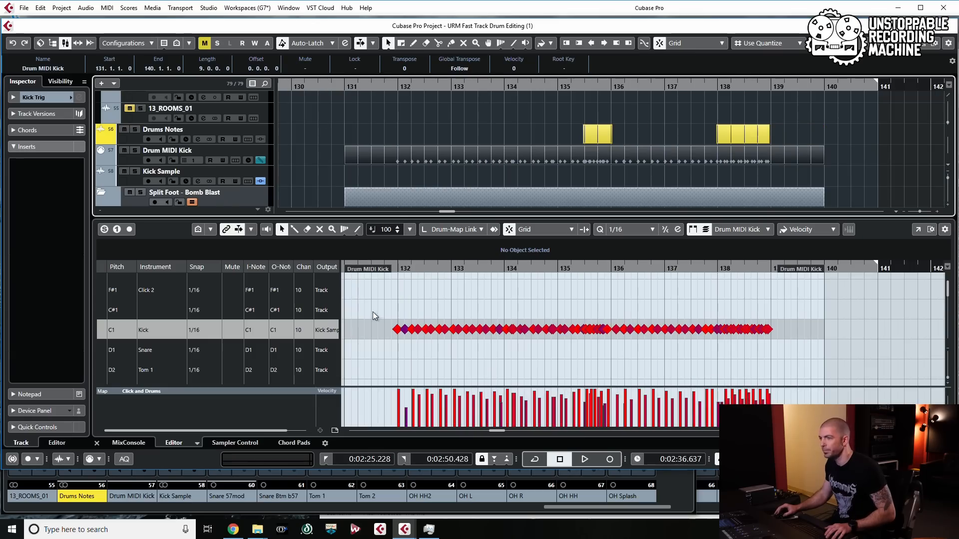
pyautogui.moveTo(386, 304); pyautogui.dragTo(844, 343)
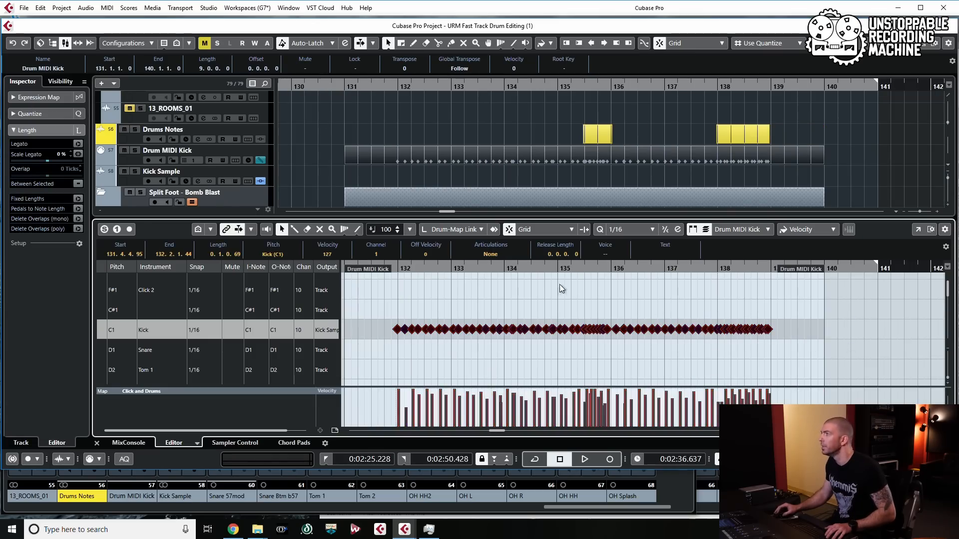
pyautogui.press('q')
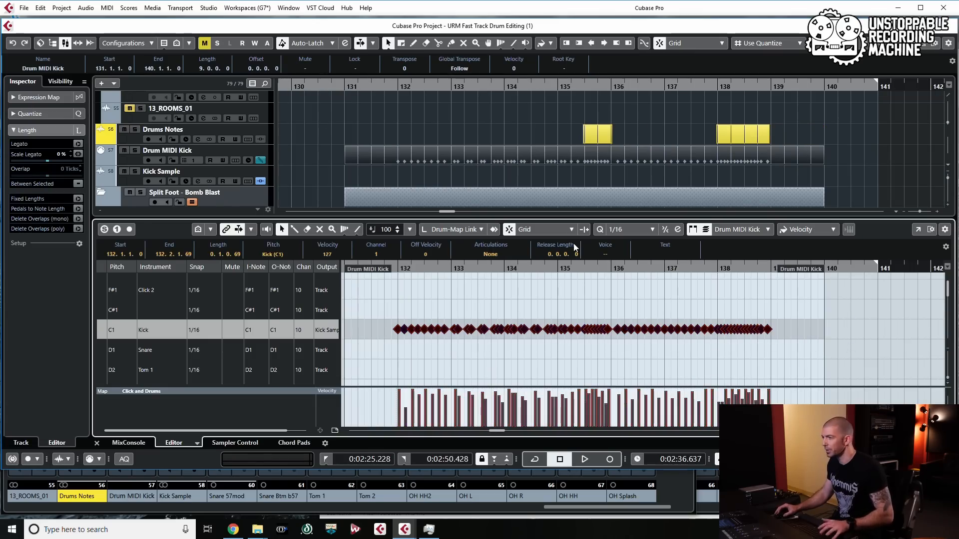
# Run Delete Doubles on the quantized kick notes of the part starting at bar 131
pyautogui.click(84, 8)
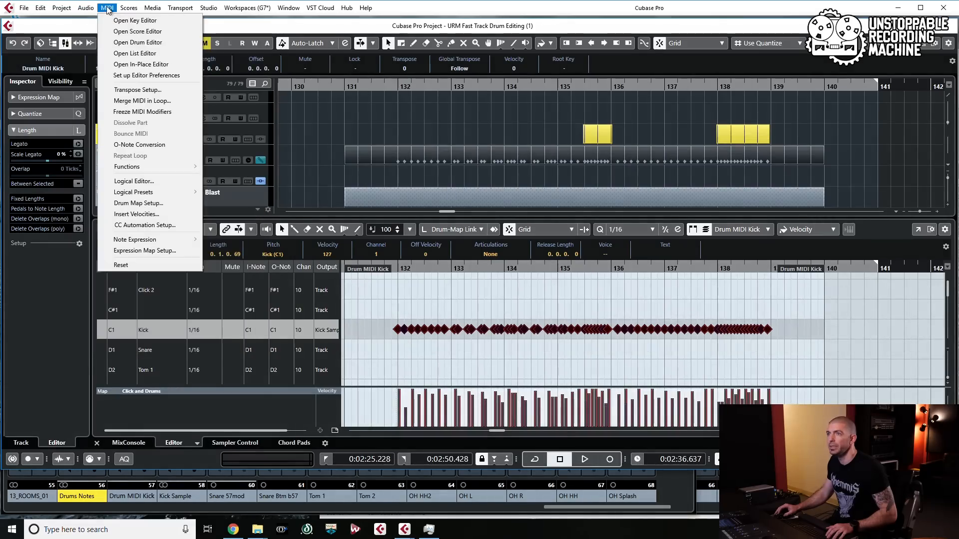
pyautogui.moveTo(164, 171)
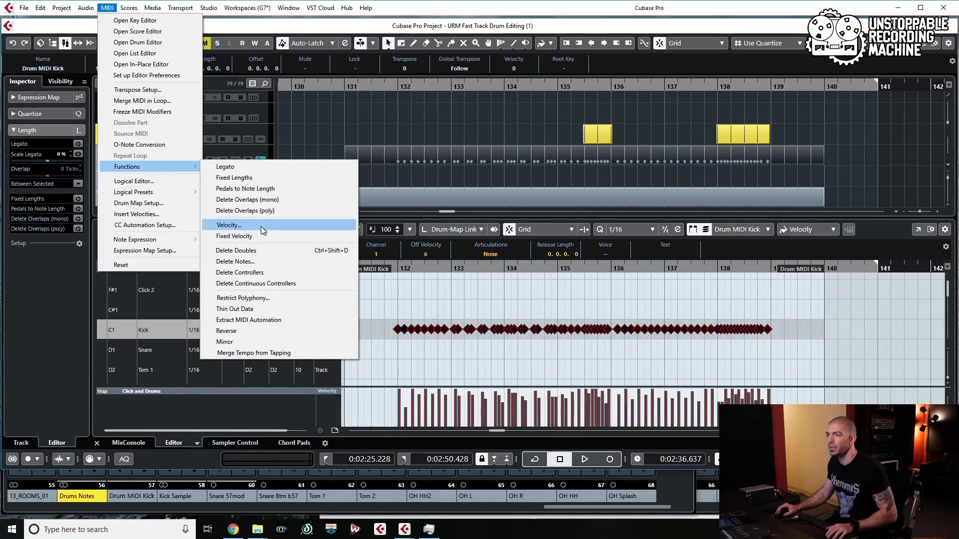
pyautogui.click(252, 255)
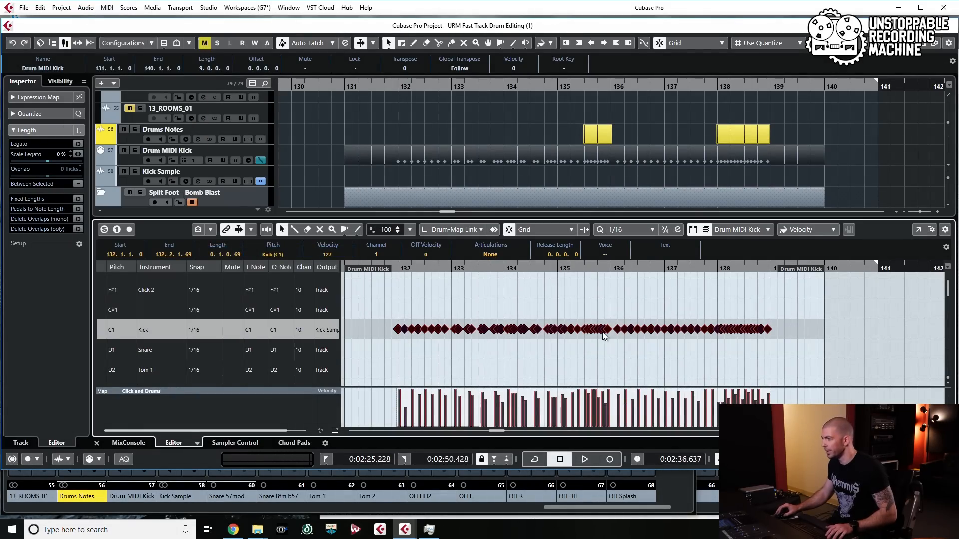
# Deselect the notes and play back the fast kick run in bar 135 to check it for missing hits
pyautogui.scroll(4, 602, 332)
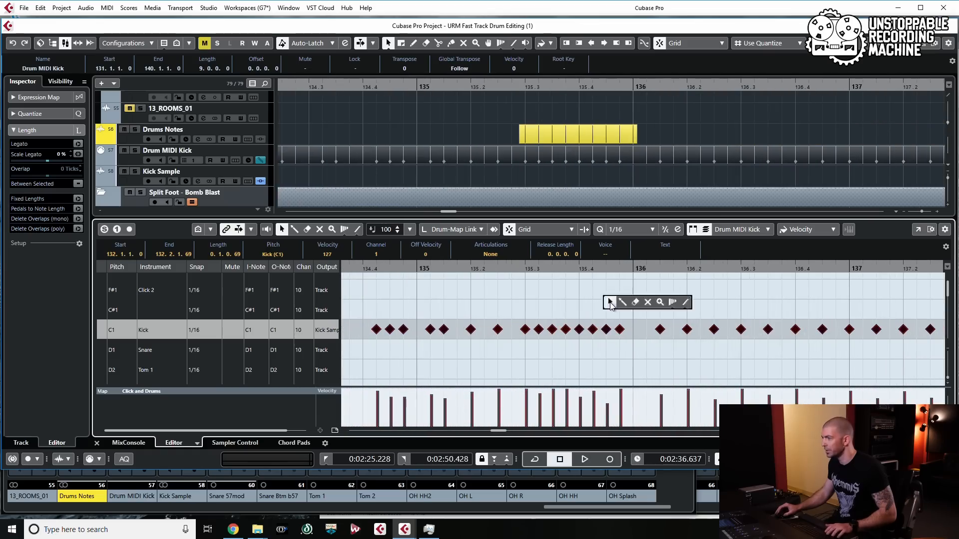
pyautogui.click(457, 300)
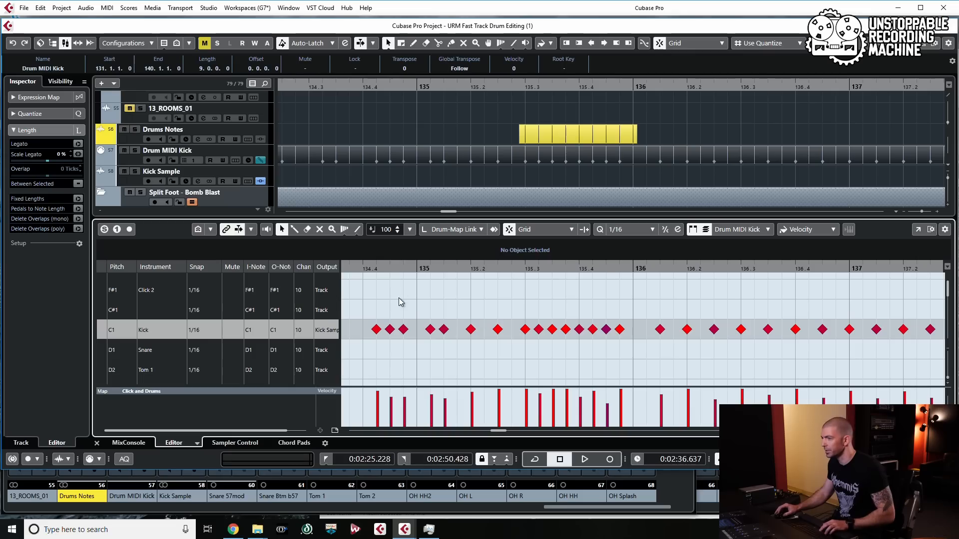
pyautogui.click(391, 272)
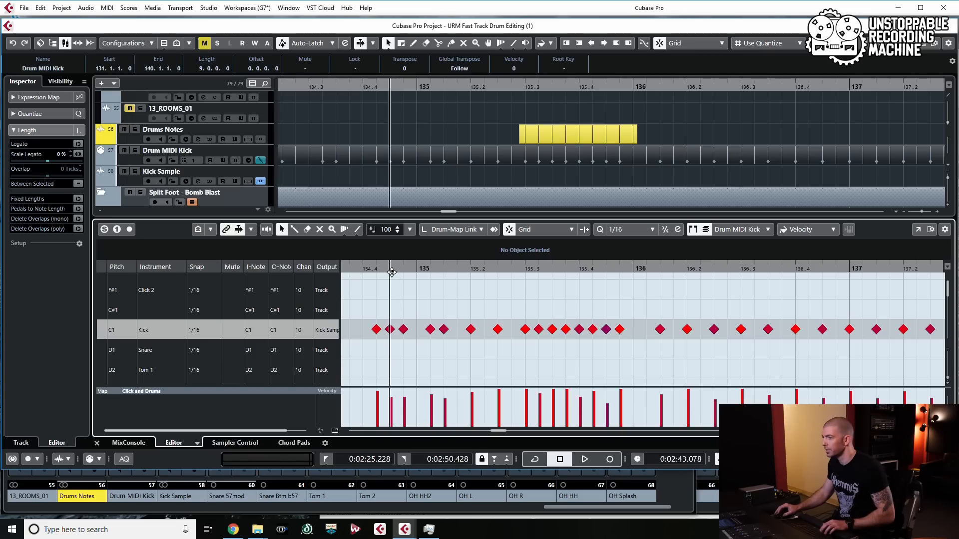
pyautogui.press('space')
pyautogui.press('space')
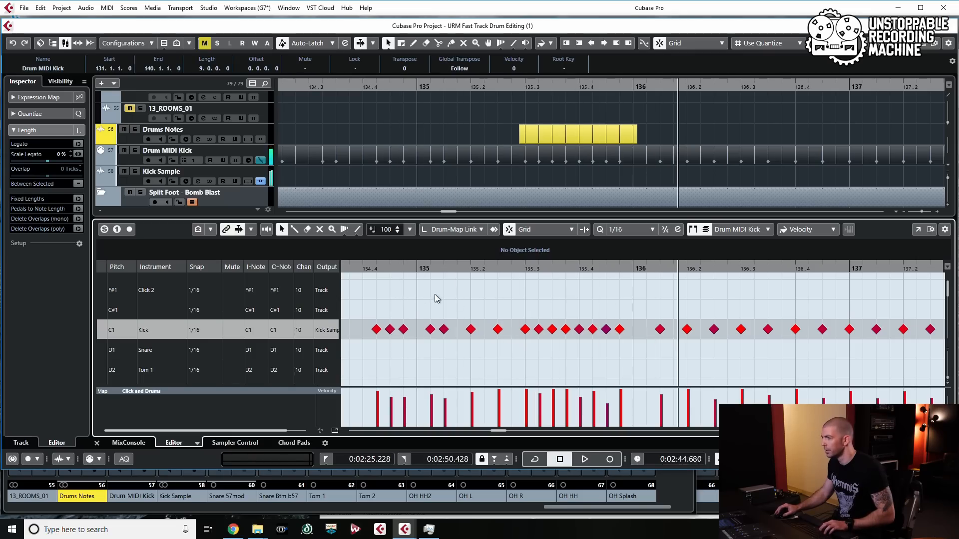
# Play the kick run in bar 138, add the missing C1 note at 138.4.3, and replay the run
pyautogui.hscroll(4, 593, 327)
pyautogui.hscroll(2, 594, 327)
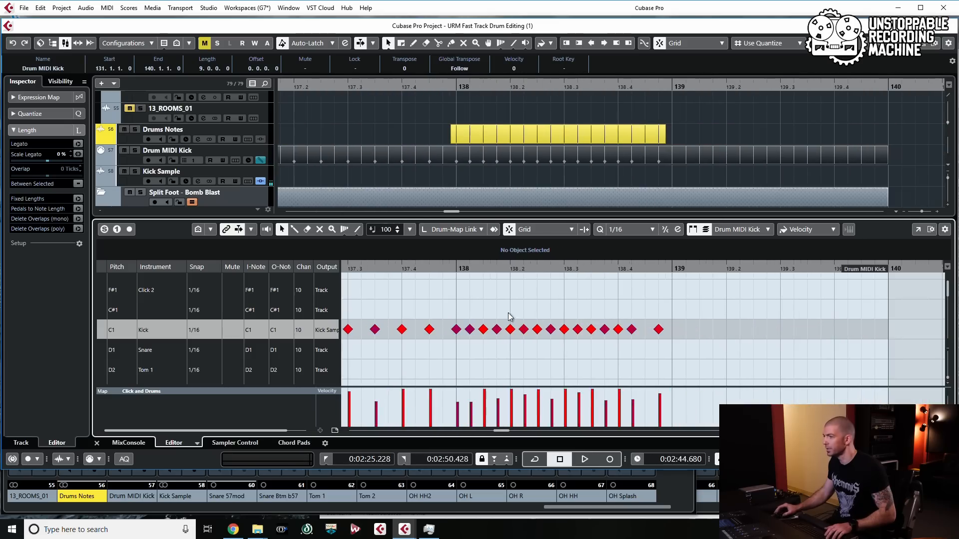
pyautogui.click(418, 270)
pyautogui.press('space')
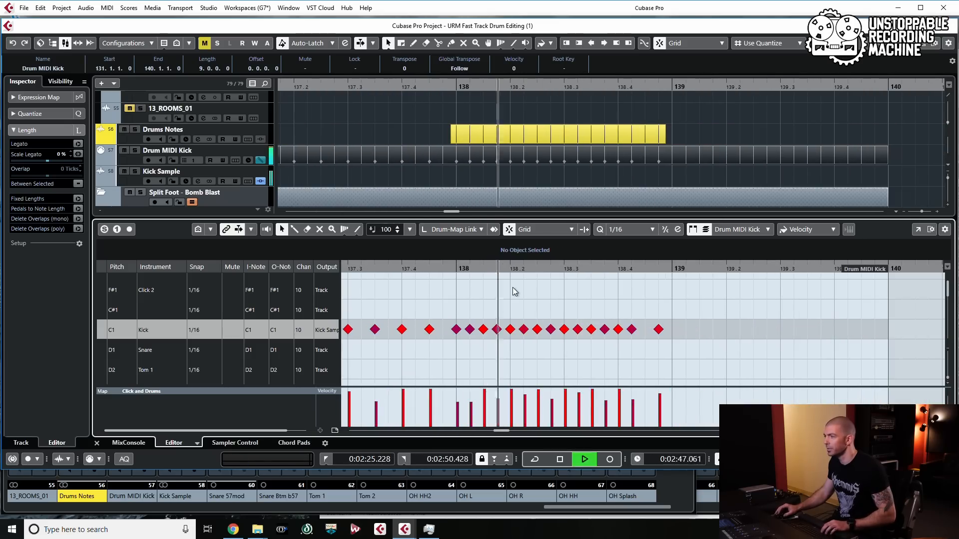
pyautogui.press('space')
pyautogui.click(645, 329)
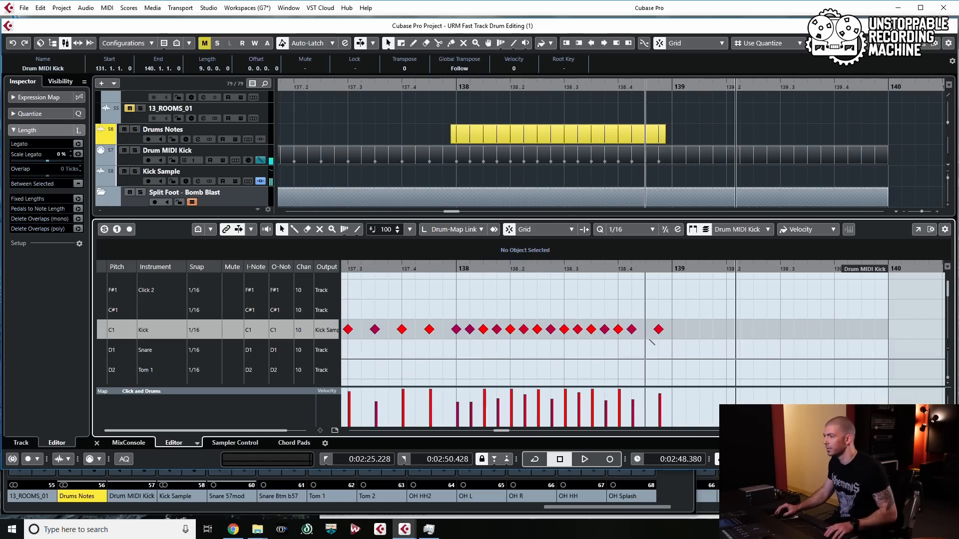
pyautogui.press('KP_Subtract')
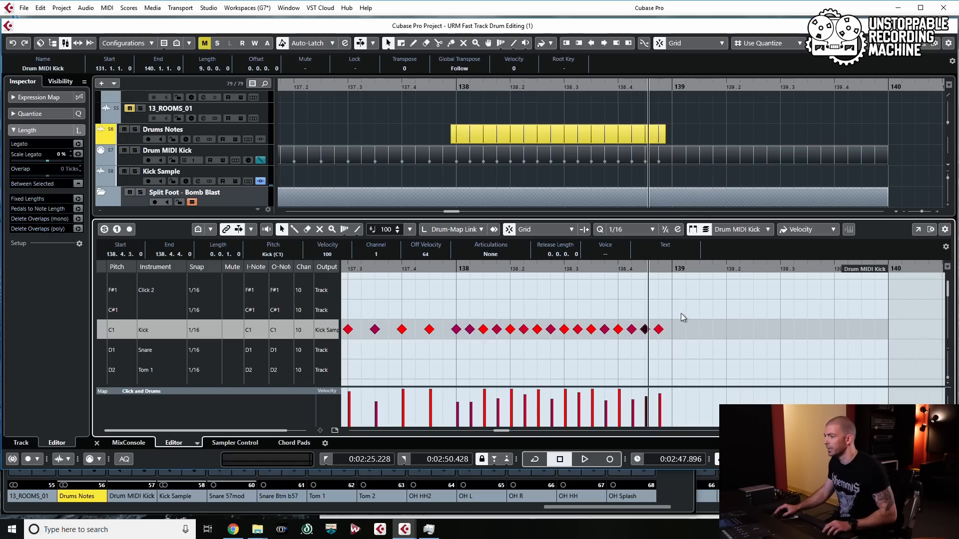
pyautogui.press('KP_Subtract')
pyautogui.press('space')
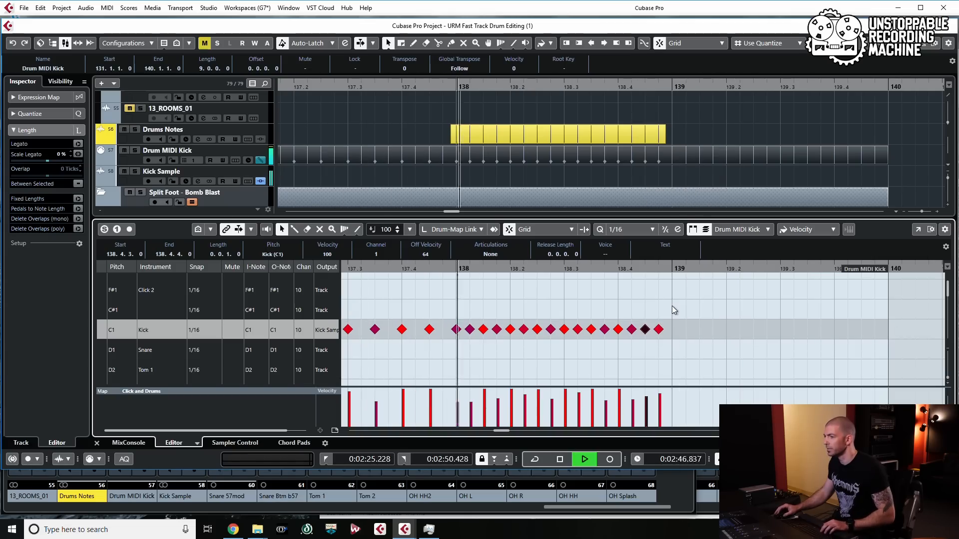
pyautogui.press('space')
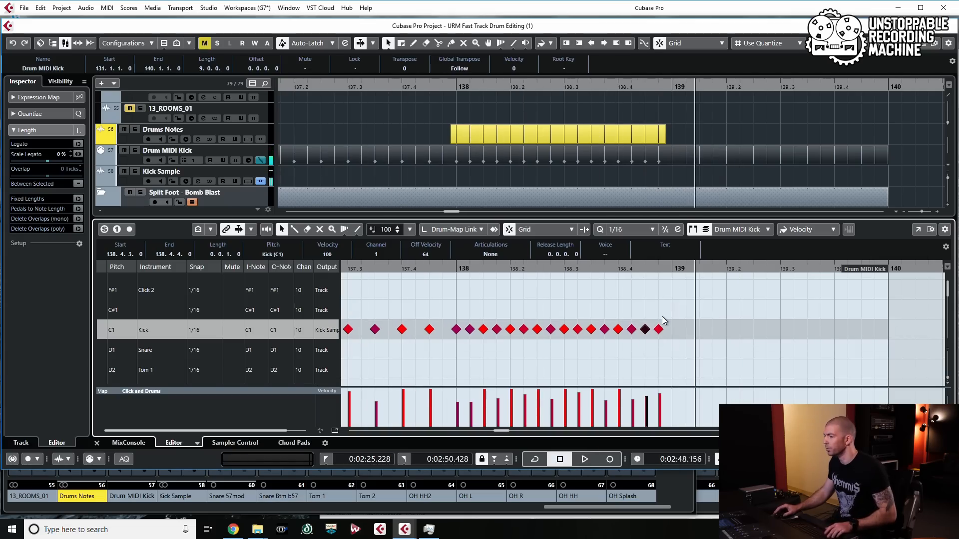
# Try deleting the C1 kick notes from bar 132 to the middle of bar 135, and undo the deletion
pyautogui.press('g')
pyautogui.press('g')
pyautogui.press('g')
pyautogui.press('h')
pyautogui.press('h')
pyautogui.press('h')
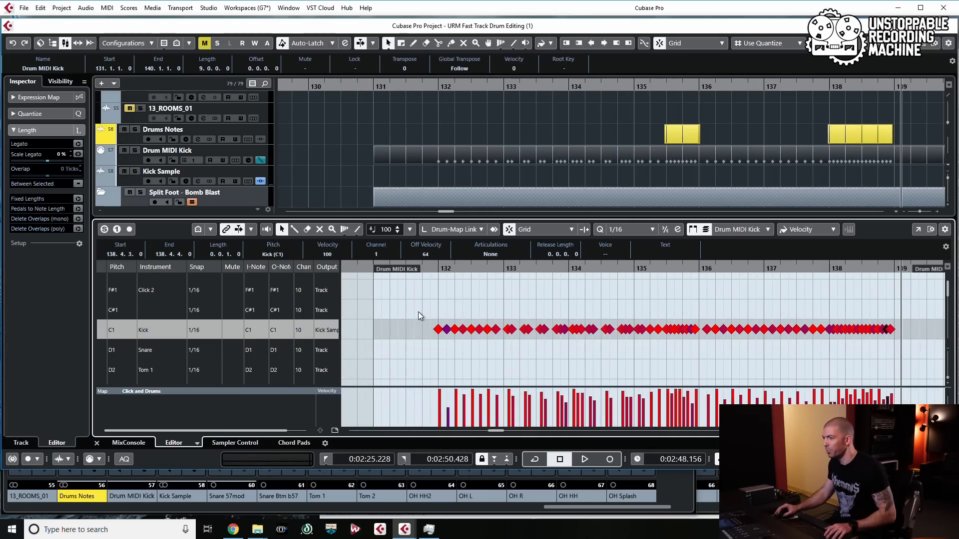
pyautogui.moveTo(409, 310); pyautogui.dragTo(660, 347)
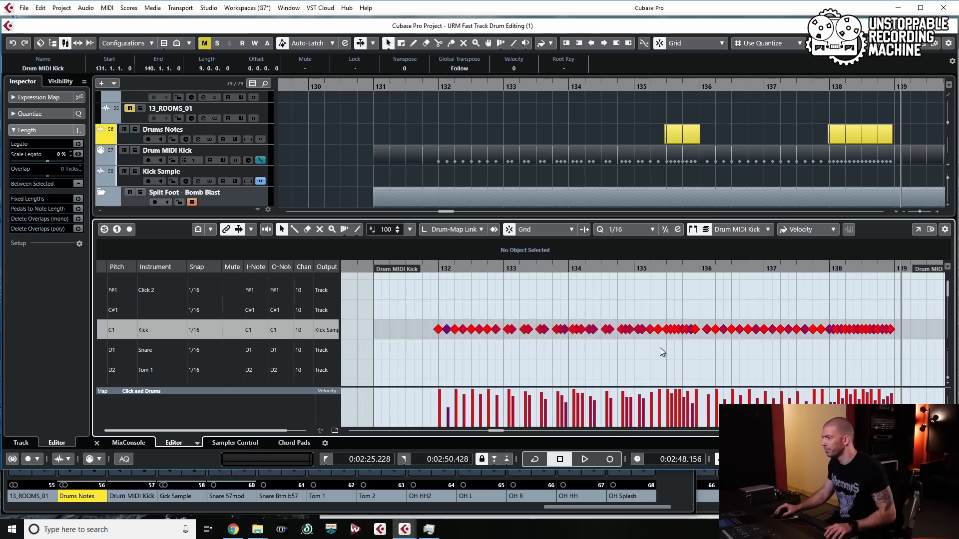
pyautogui.press('Delete')
pyautogui.moveTo(706, 311); pyautogui.dragTo(820, 348)
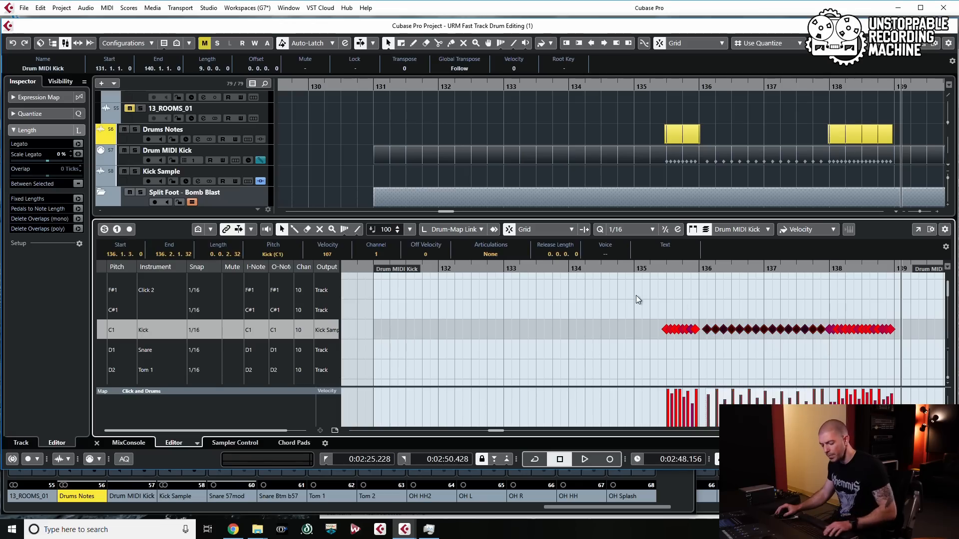
pyautogui.hotkey('ctrl', 'z')
# Set the quantize value to 1/8 and quantize the C1 kick notes from bar 132 to the middle of bar 135
pyautogui.hotkey('alt', '4')
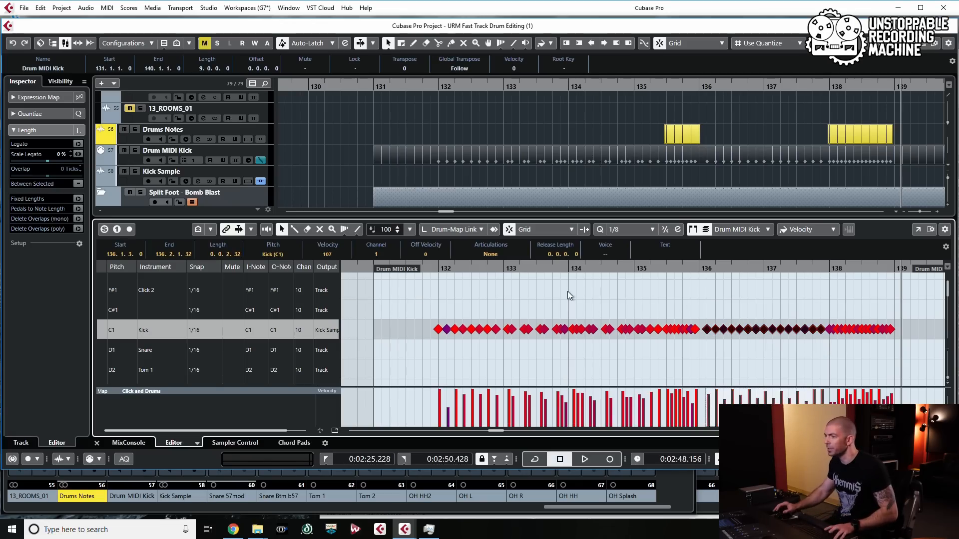
pyautogui.moveTo(419, 321); pyautogui.dragTo(659, 352)
pyautogui.press('q')
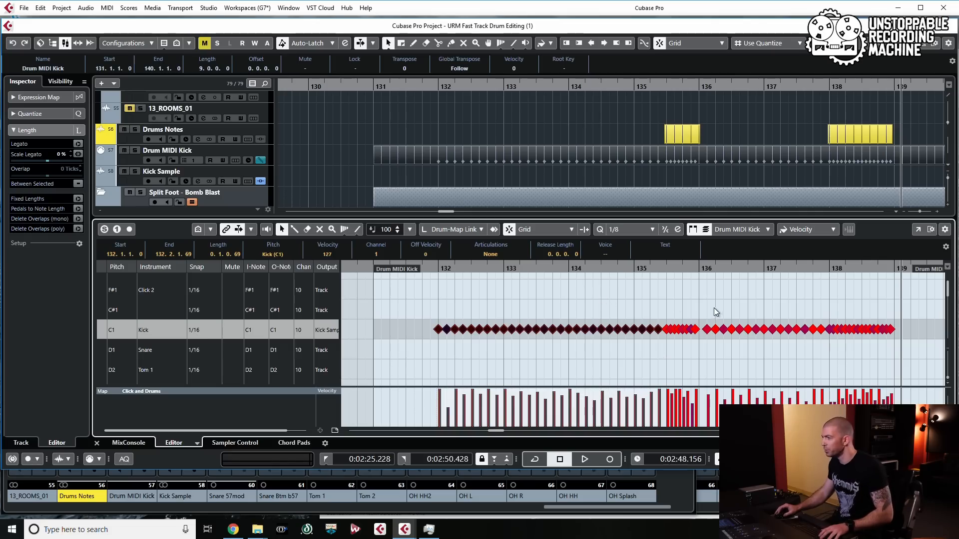
# Run Delete Doubles on the selected kick notes from bar 132 to the middle of bar 135
pyautogui.rightClick(525, 328)
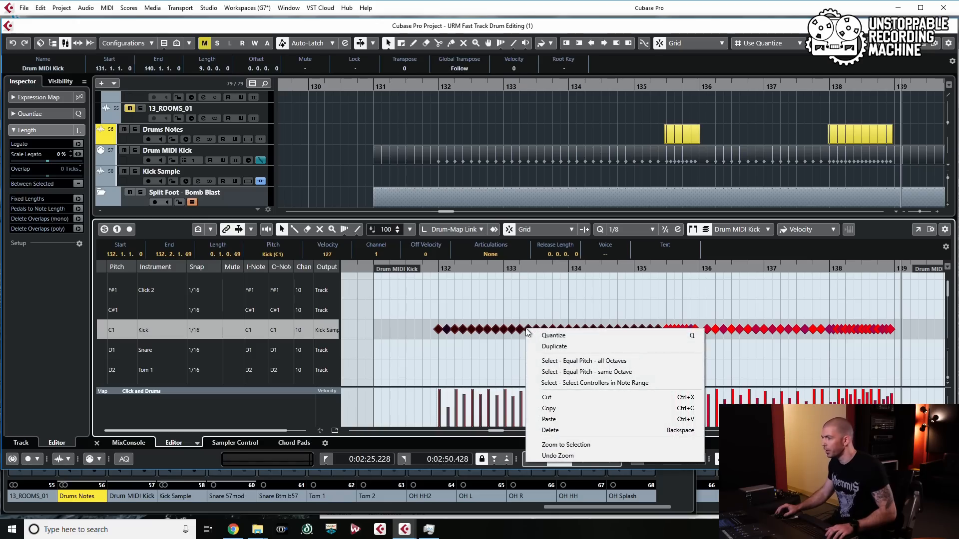
pyautogui.click(112, 7)
pyautogui.click(62, 8)
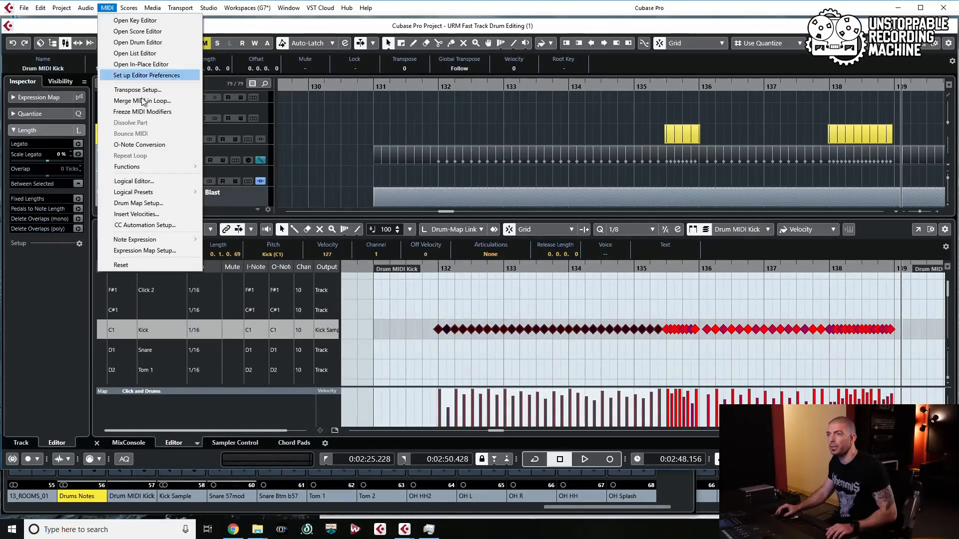
pyautogui.moveTo(175, 168)
pyautogui.click(327, 251)
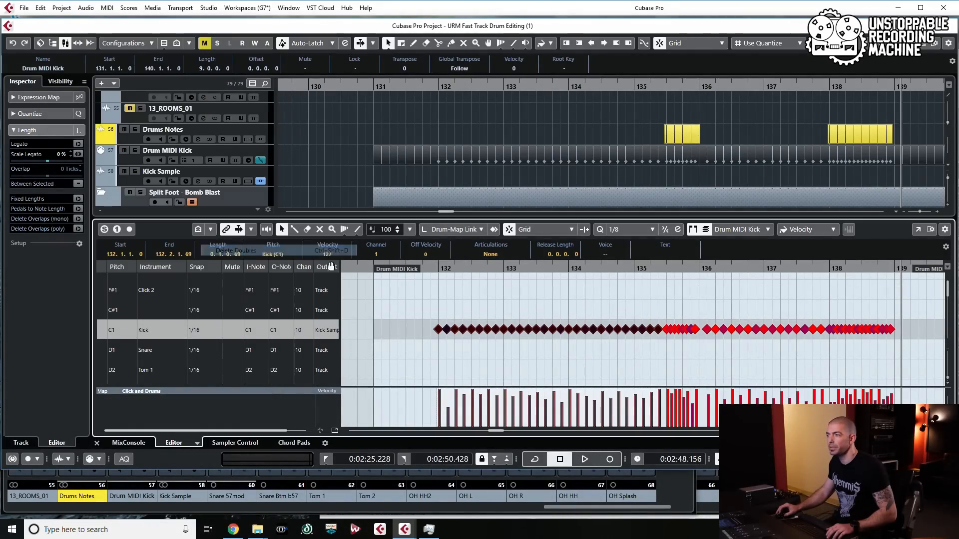
# Select the C1 kick notes in bars 136 and 137 and run Delete Doubles on them
pyautogui.moveTo(706, 313); pyautogui.dragTo(822, 363)
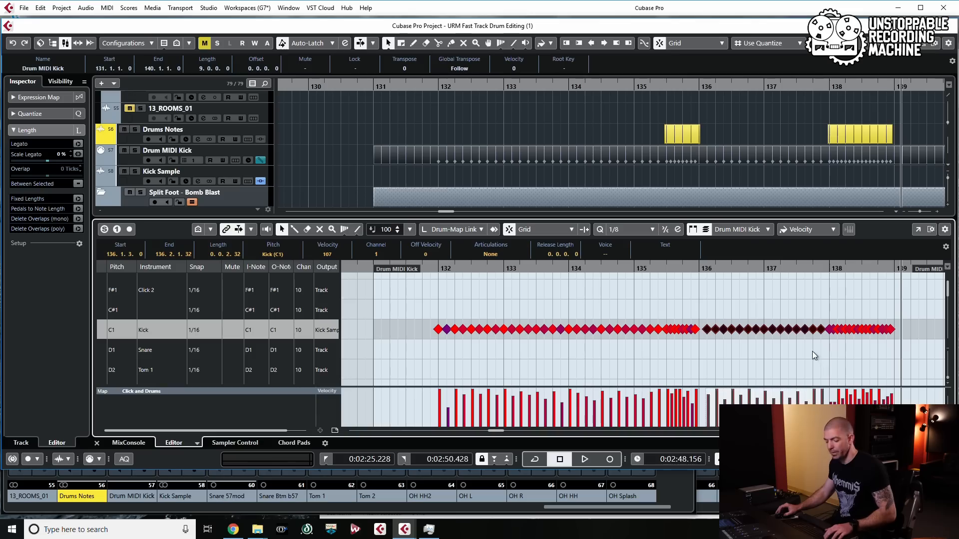
pyautogui.click(61, 8)
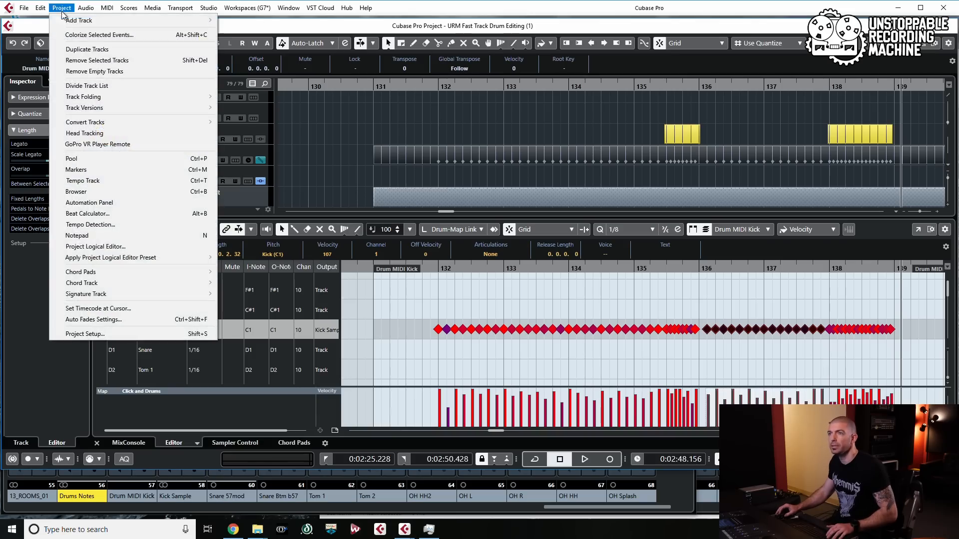
pyautogui.moveTo(86, 11)
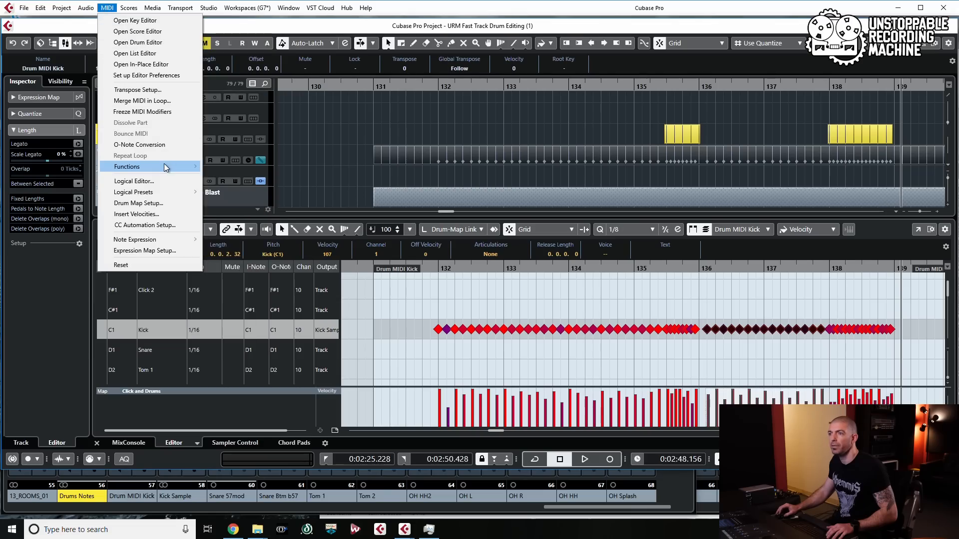
pyautogui.moveTo(164, 165)
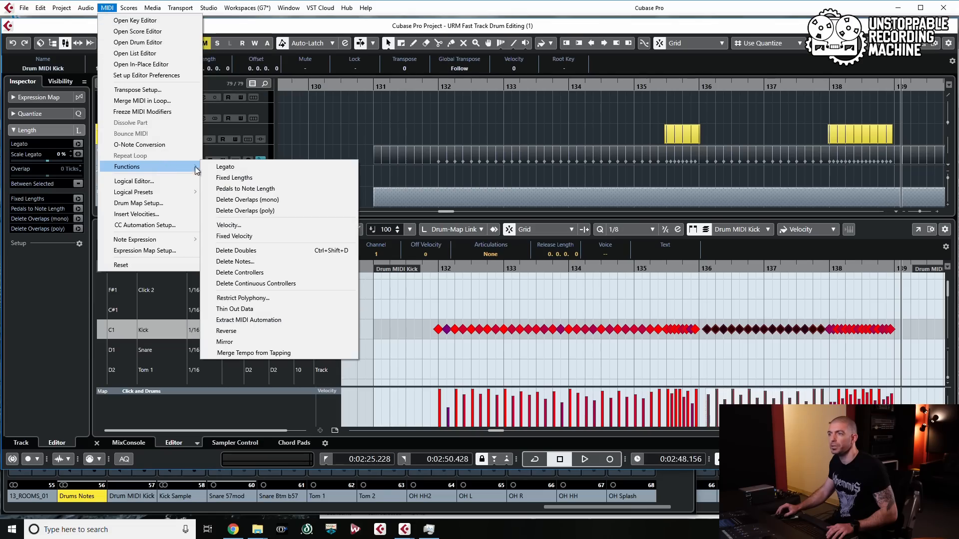
pyautogui.click(272, 254)
# Play the kicks from bar 131 and delete the extra C1 note at 132.1.3
pyautogui.moveTo(431, 269); pyautogui.dragTo(414, 270)
pyautogui.press('space')
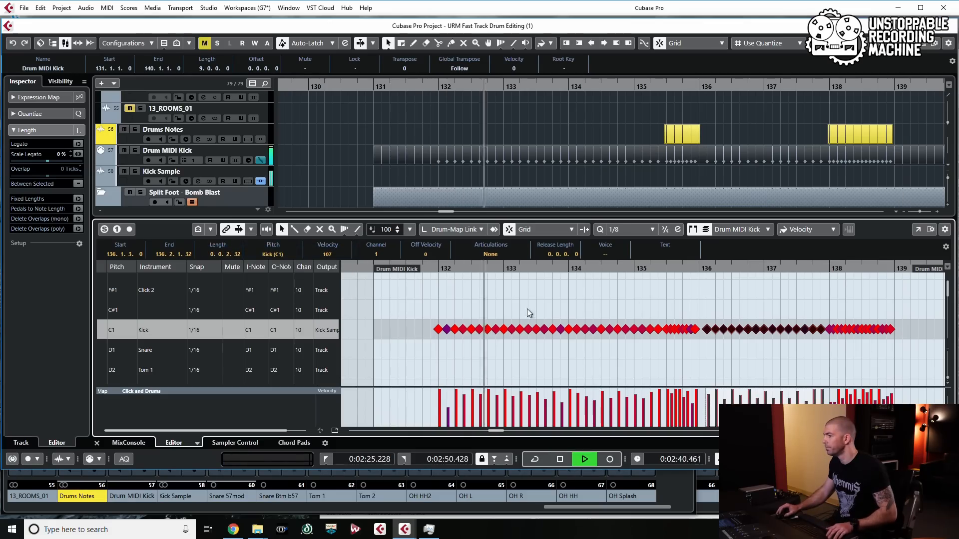
pyautogui.press('space')
pyautogui.scroll(3, 421, 350)
pyautogui.click(468, 331)
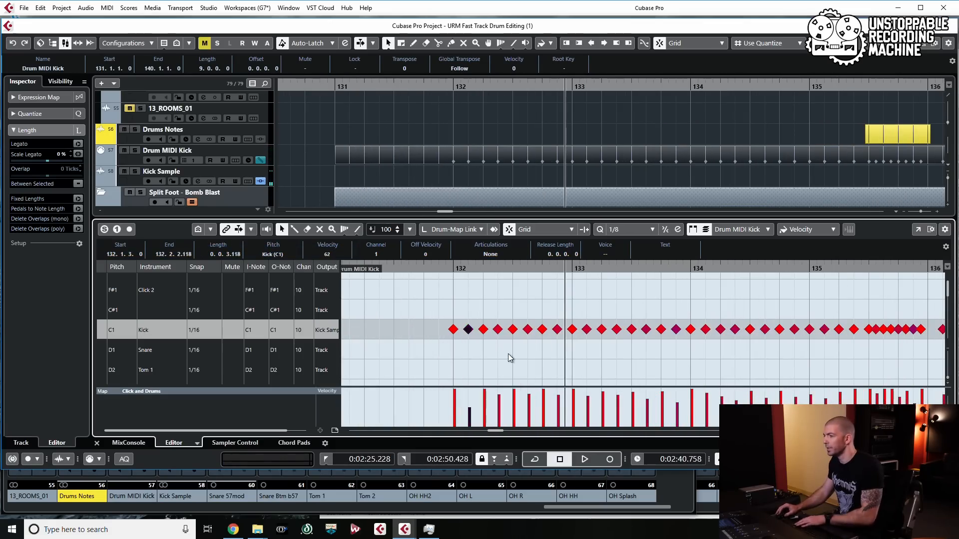
pyautogui.scroll(-4, 521, 319)
# Play the kick part through bar 135 and add a C1 note at 136.1.1
pyautogui.press('space')
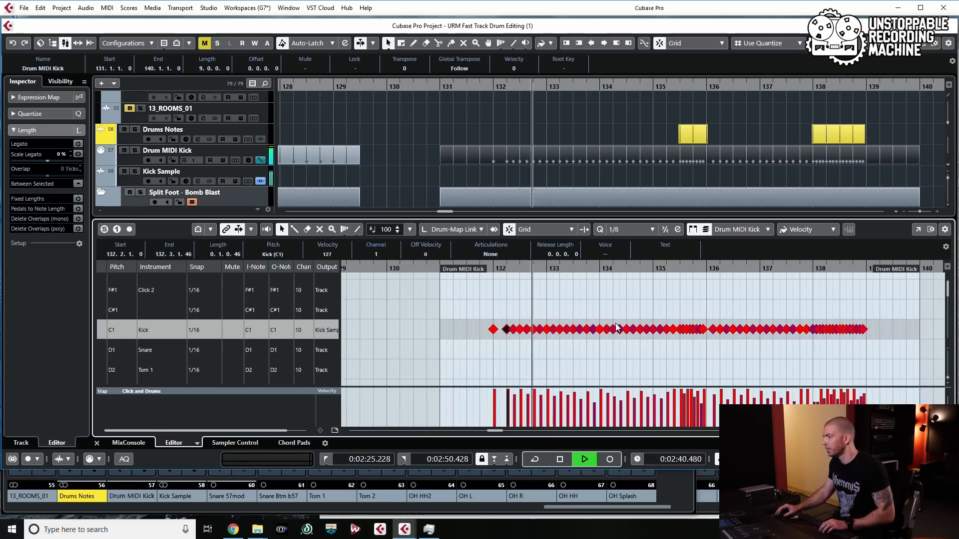
pyautogui.scroll(1, 657, 332)
pyautogui.scroll(1, 656, 332)
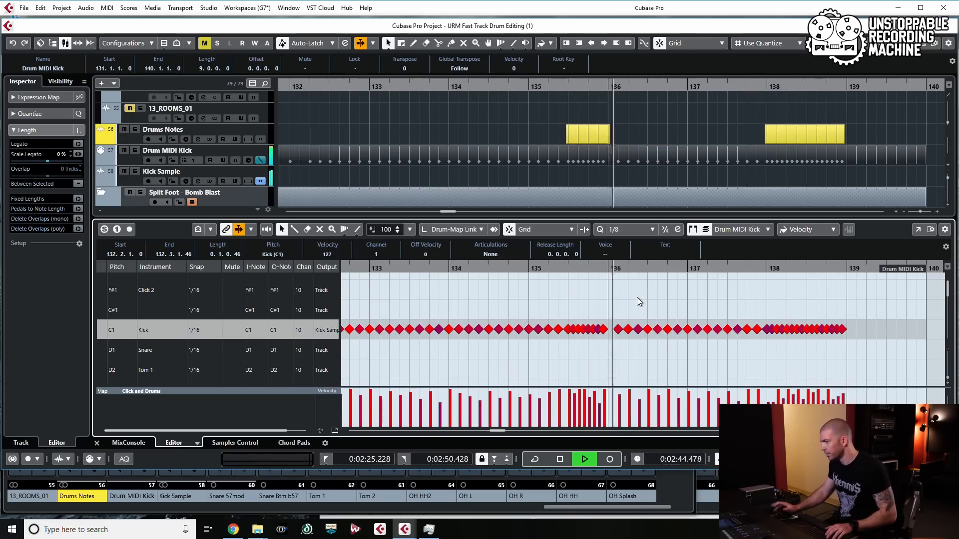
pyautogui.press('space')
pyautogui.scroll(1, 629, 321)
pyautogui.click(594, 328)
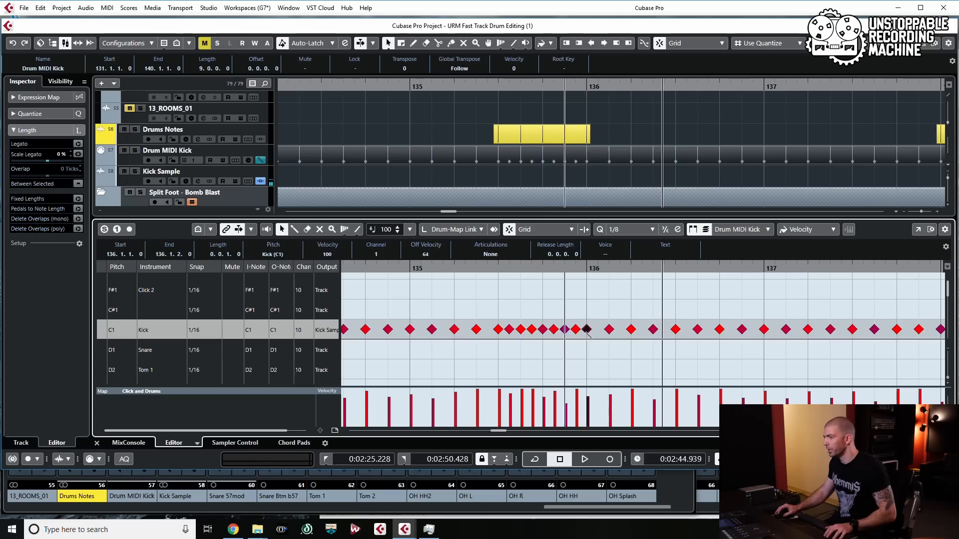
# Replay the kicks from bar 135 into bar 136 and delete the C1 notes at 136.1.3 and 136.2.1
pyautogui.press('space')
pyautogui.scroll(-2, 599, 315)
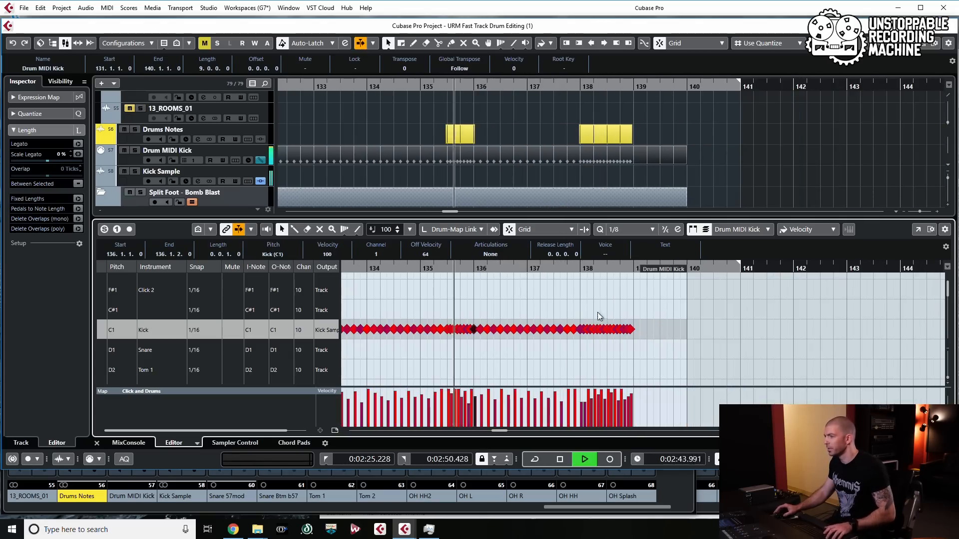
pyautogui.press('space')
pyautogui.scroll(3, 473, 341)
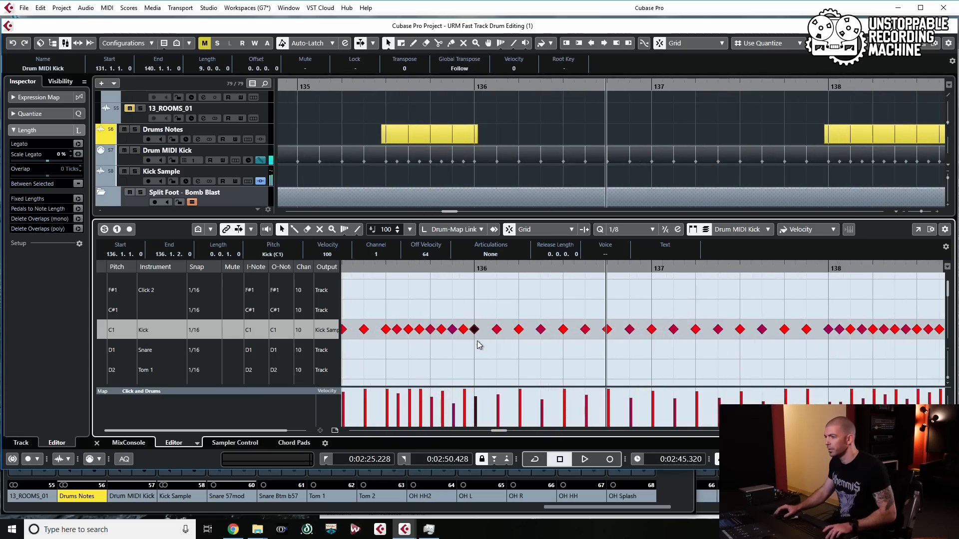
pyautogui.click(520, 342)
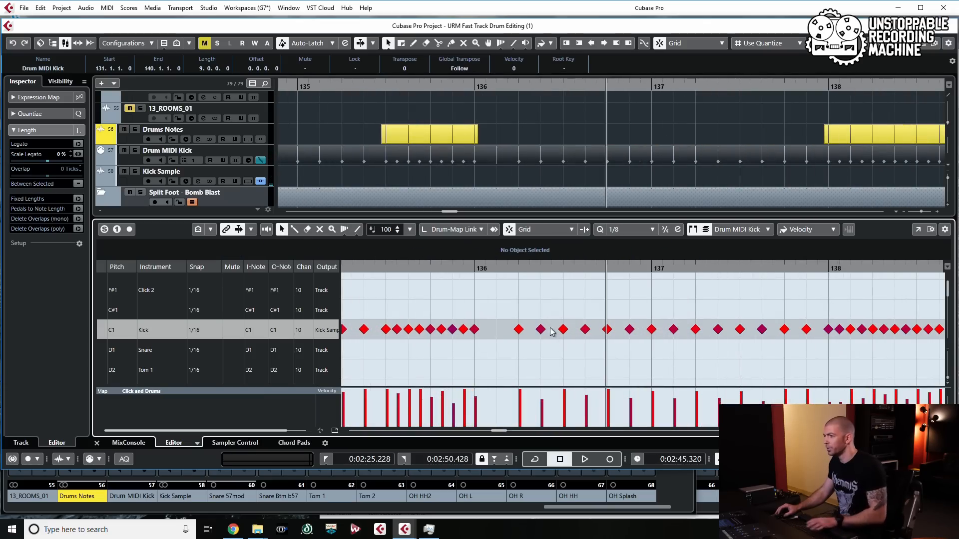
pyautogui.click(518, 330)
pyautogui.press('Delete')
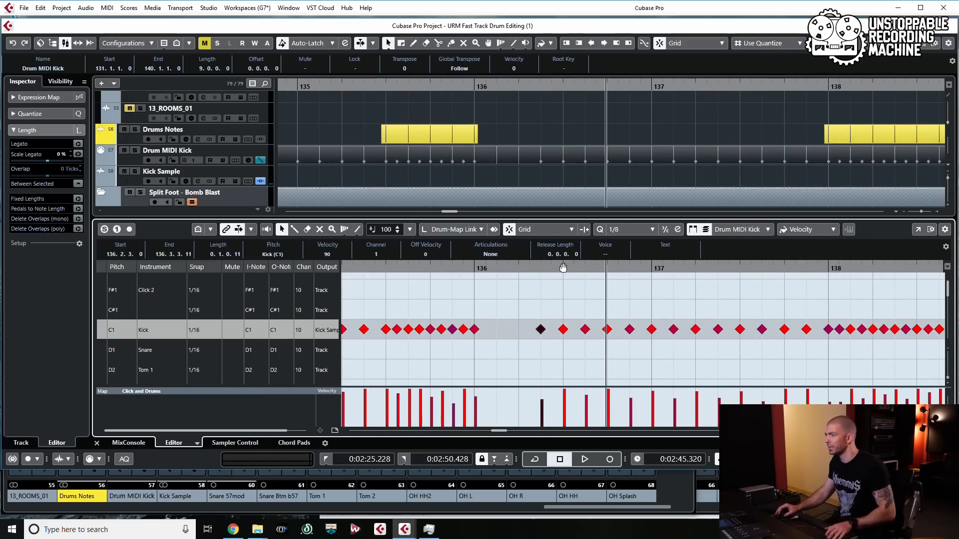
# Play bar 136 with the Kick Trig waveform in view, add a C1 note at 136.2.1, and replay to bar 140
pyautogui.scroll(-3, 594, 151)
pyautogui.scroll(1, 594, 152)
pyautogui.scroll(-1, 595, 152)
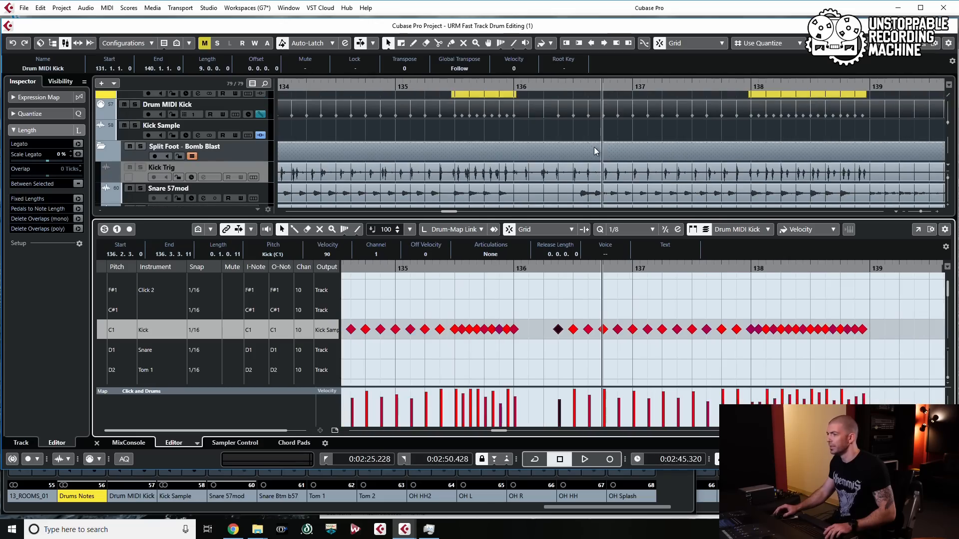
pyautogui.press('KP_Subtract')
pyautogui.press('space')
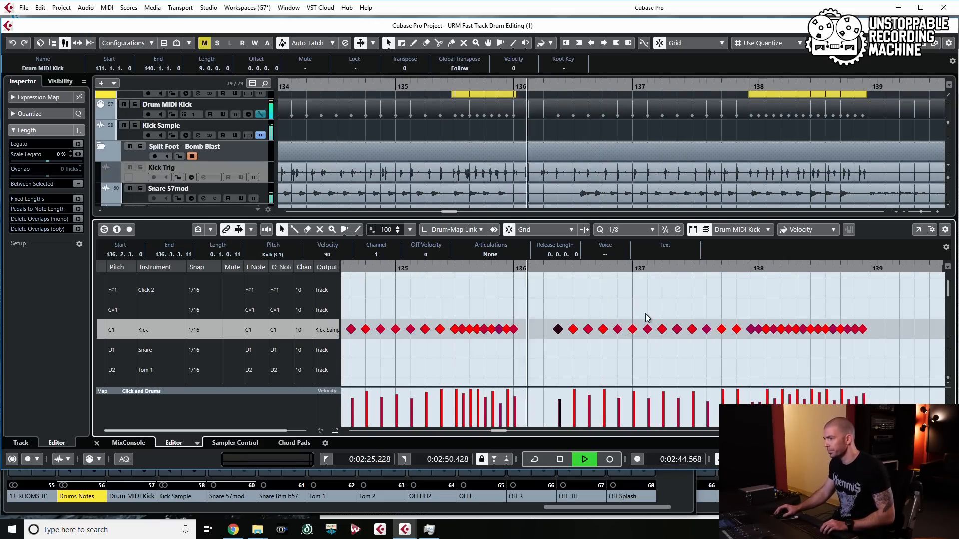
pyautogui.press('space')
pyautogui.scroll(2, 548, 355)
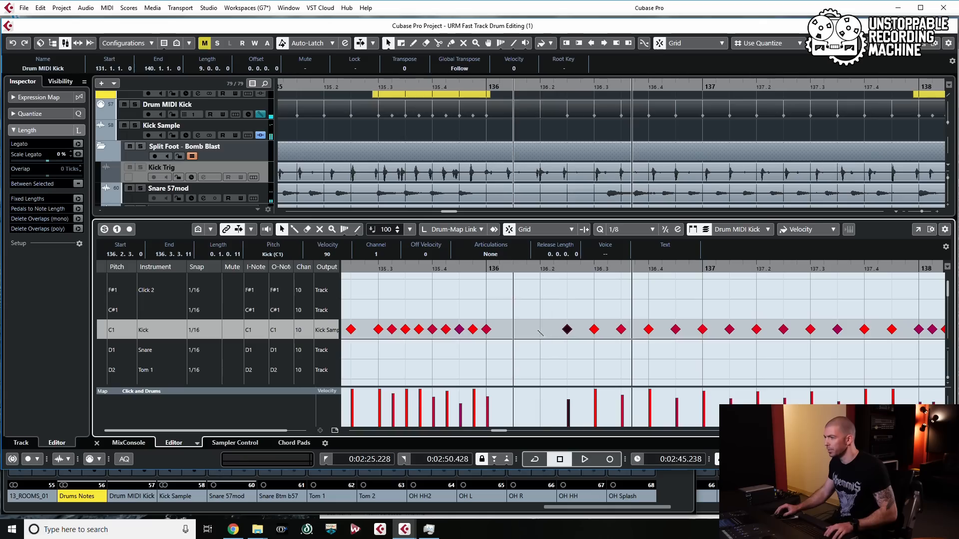
pyautogui.scroll(-2, 541, 331)
pyautogui.press('space')
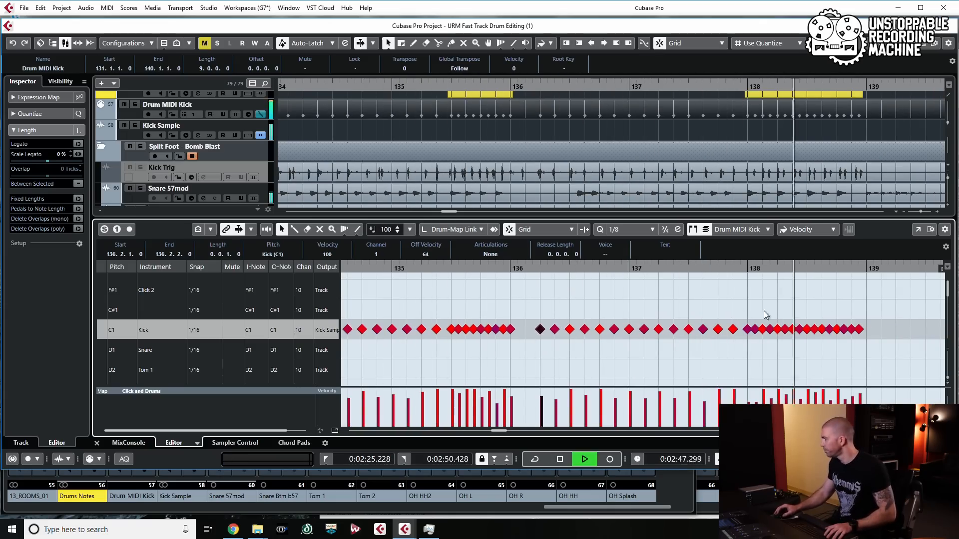
pyautogui.scroll(-2, 835, 314)
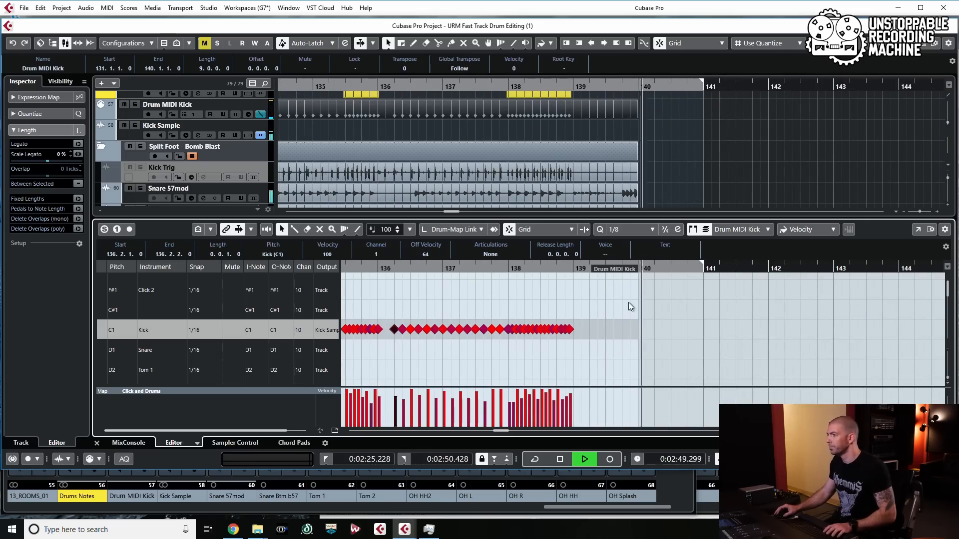
pyautogui.press('space')
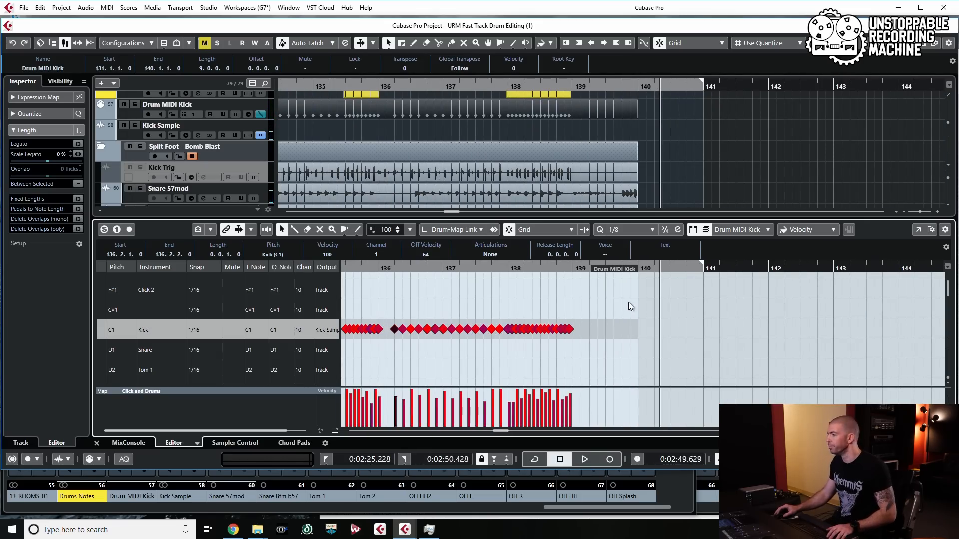
# Add a C1 kick note at 136.1.3 and replay the passage through bar 136
pyautogui.scroll(4, 504, 340)
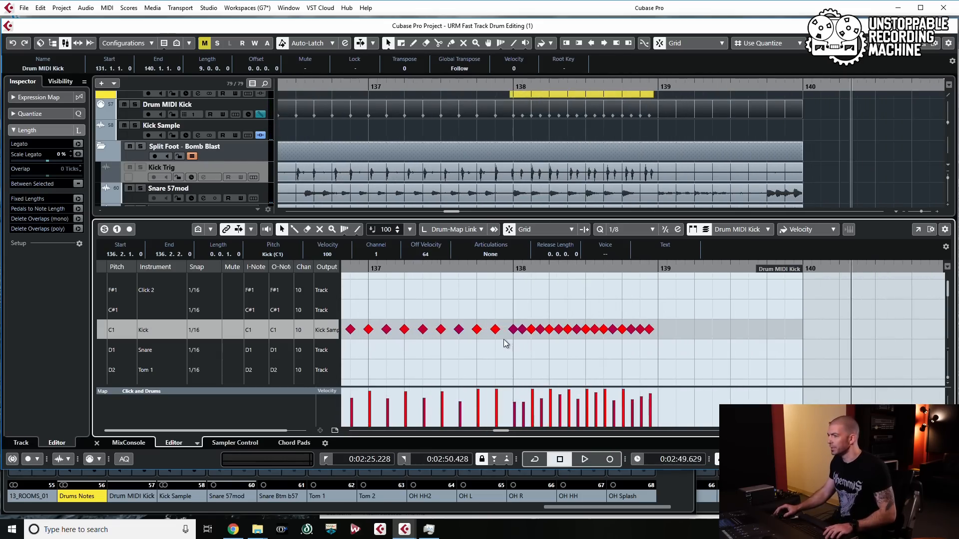
pyautogui.hscroll(-1, 503, 339)
pyautogui.hscroll(-5, 503, 340)
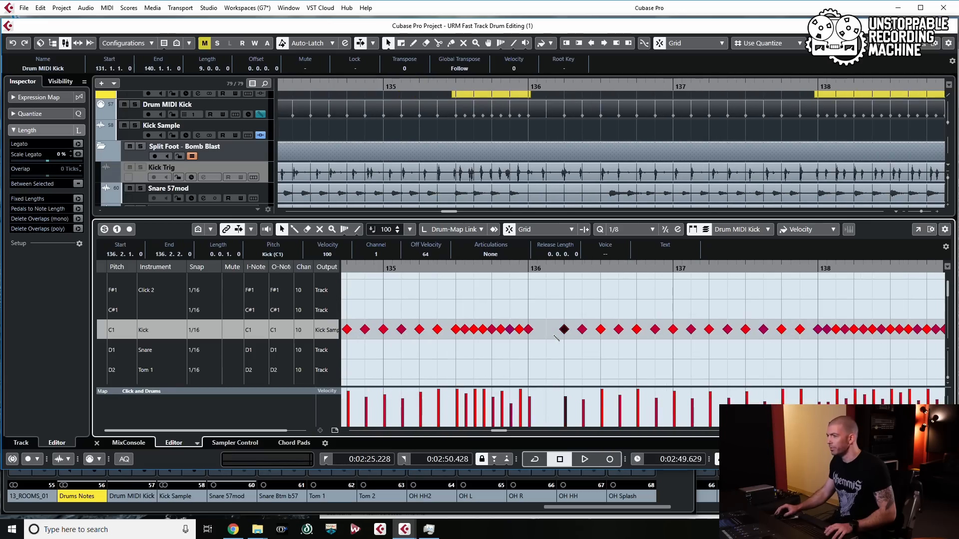
pyautogui.click(547, 330)
pyautogui.hscroll(-7, 689, 333)
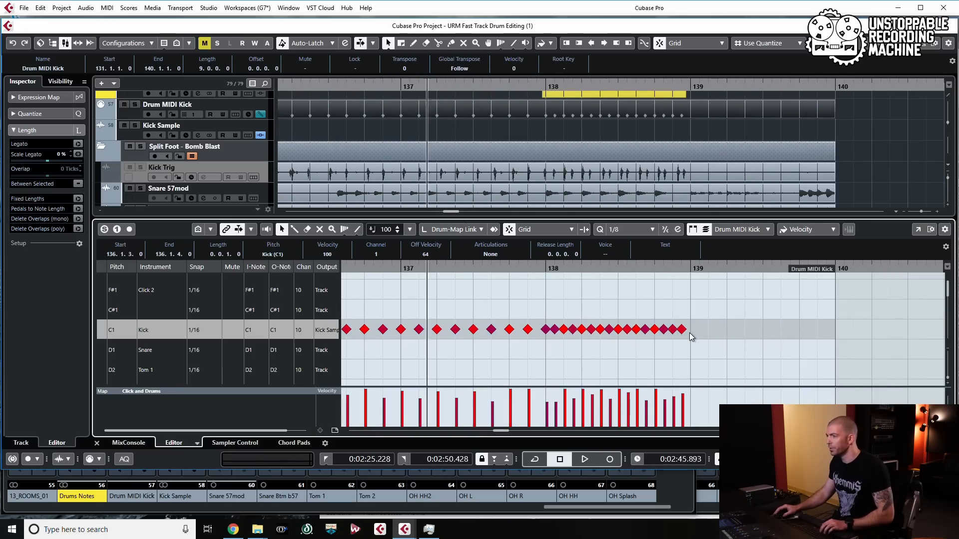
pyautogui.press('space')
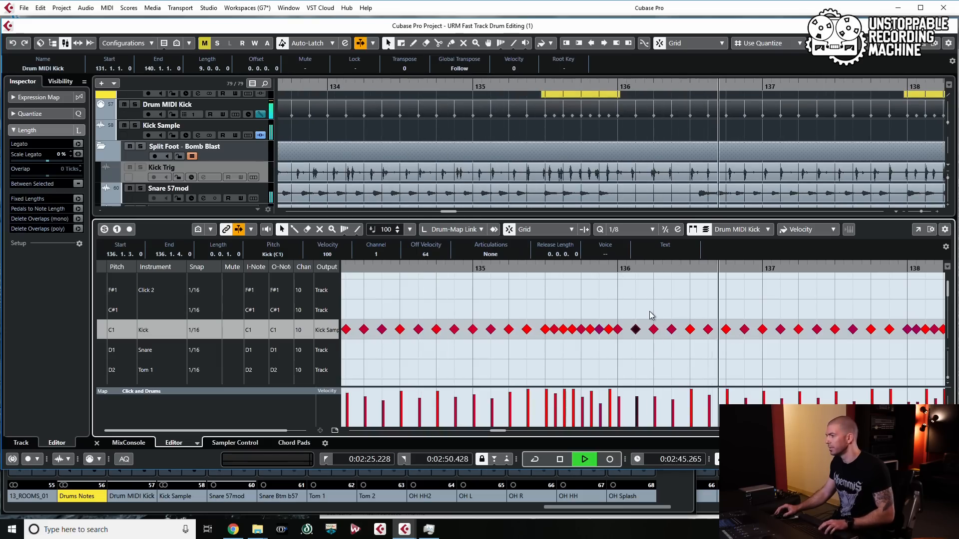
pyautogui.press('space')
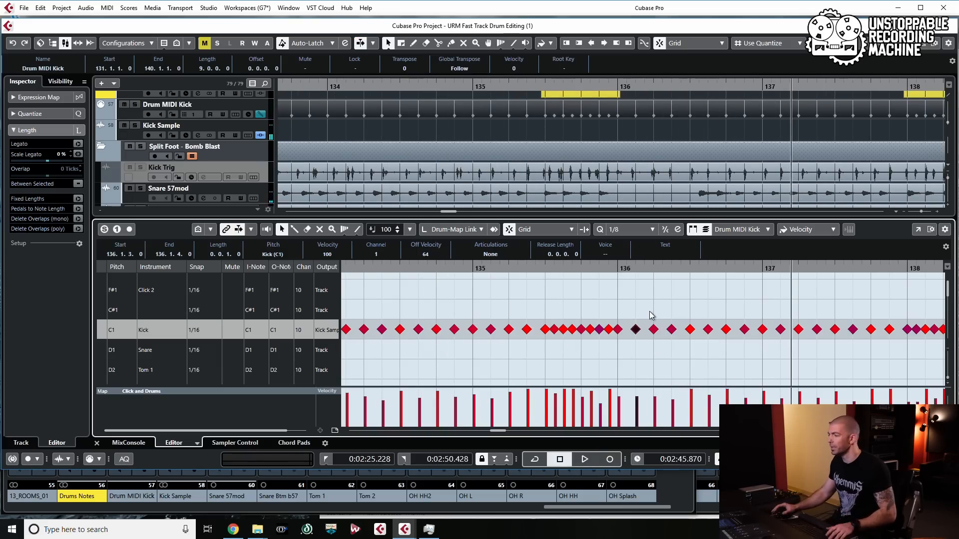
# Close the drum editor and deselect the Drum MIDI Kick part in the project window
pyautogui.scroll(-4, 650, 314)
pyautogui.scroll(-2, 649, 311)
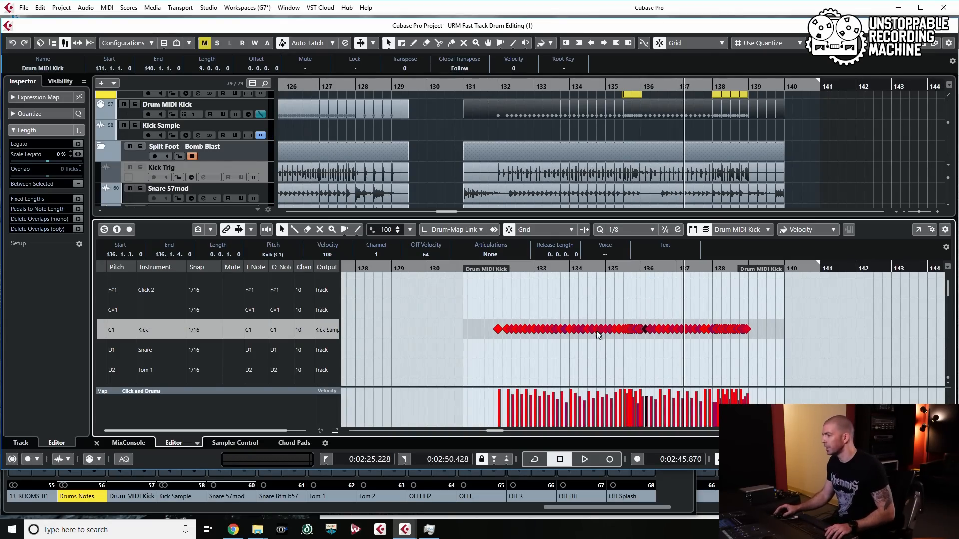
pyautogui.hotkey('ctrl', 'e')
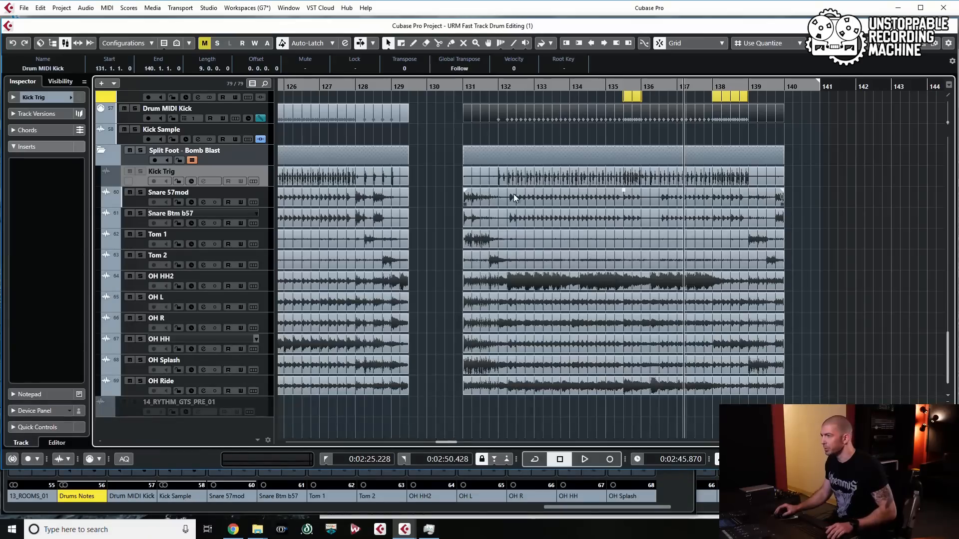
pyautogui.press('g')
pyautogui.press('g')
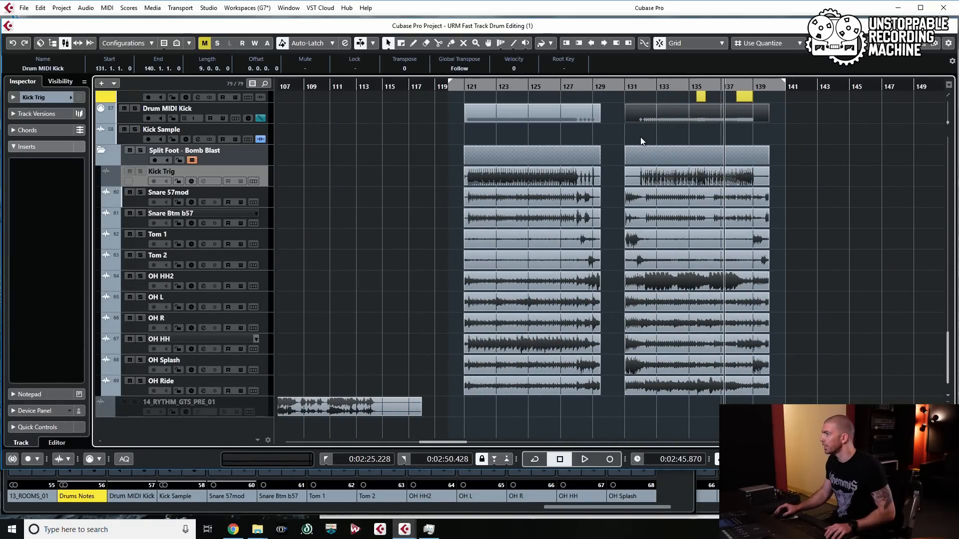
pyautogui.click(513, 133)
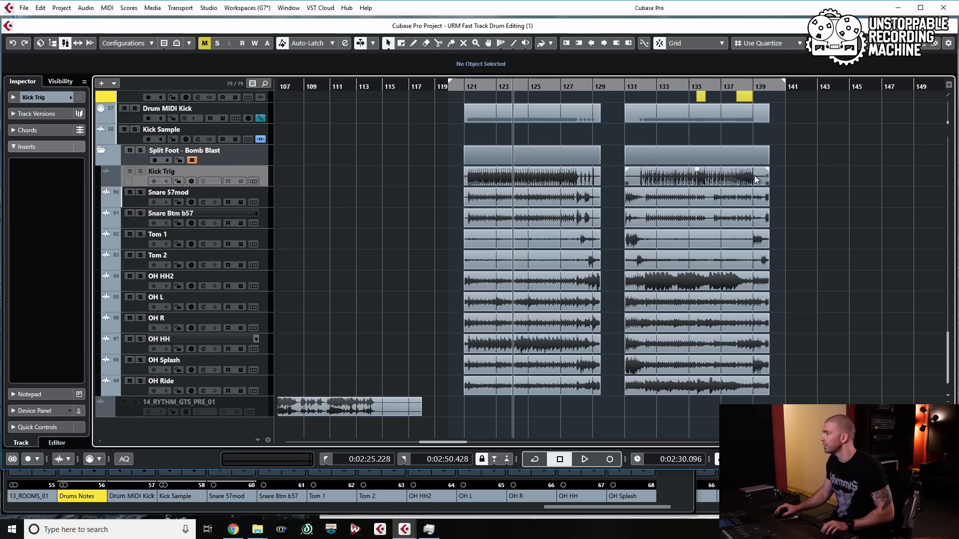